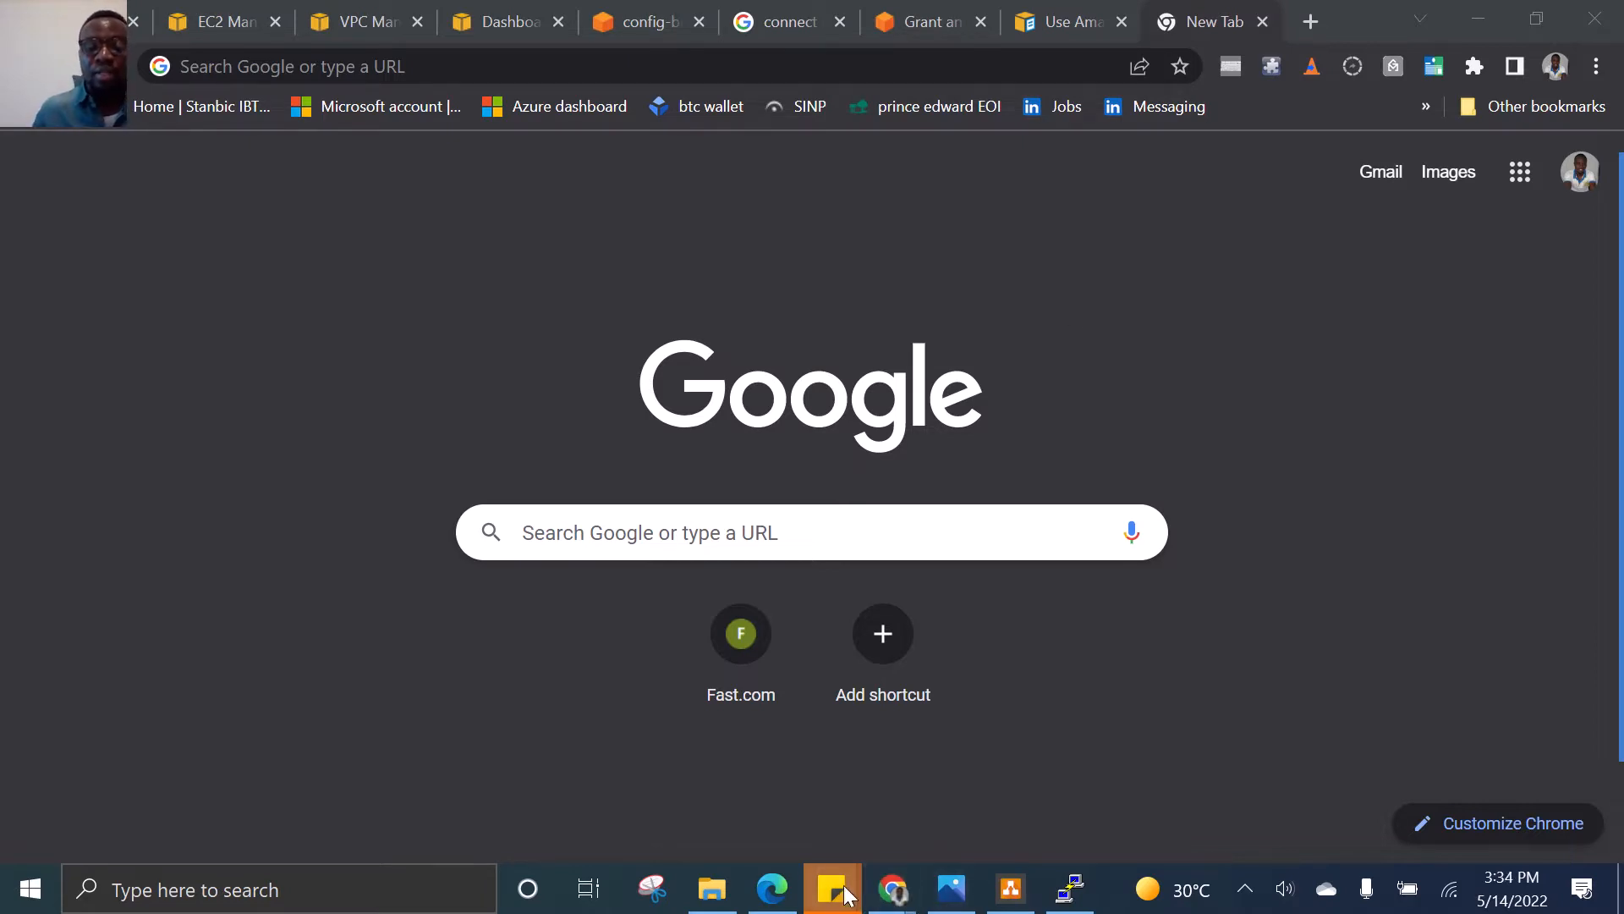
# Open the requirements sticky note and review its network infrastructure, Bastion host, EC2 instance and putty items
pyautogui.moveTo(846, 894)
pyautogui.click(1124, 779)
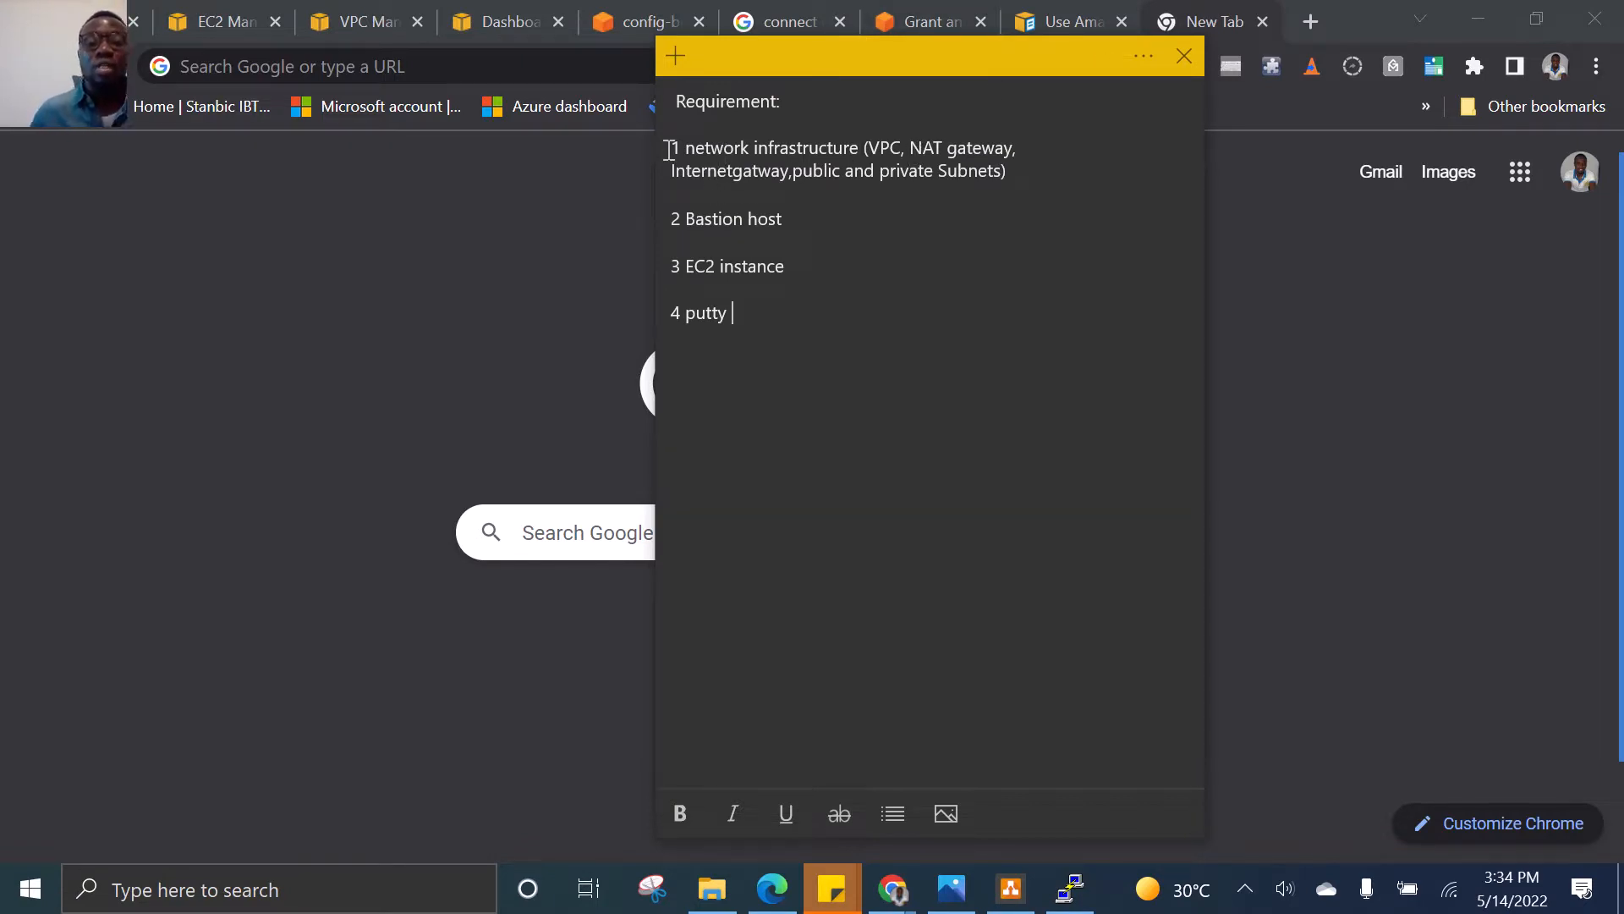
pyautogui.moveTo(672, 151); pyautogui.dragTo(1065, 190)
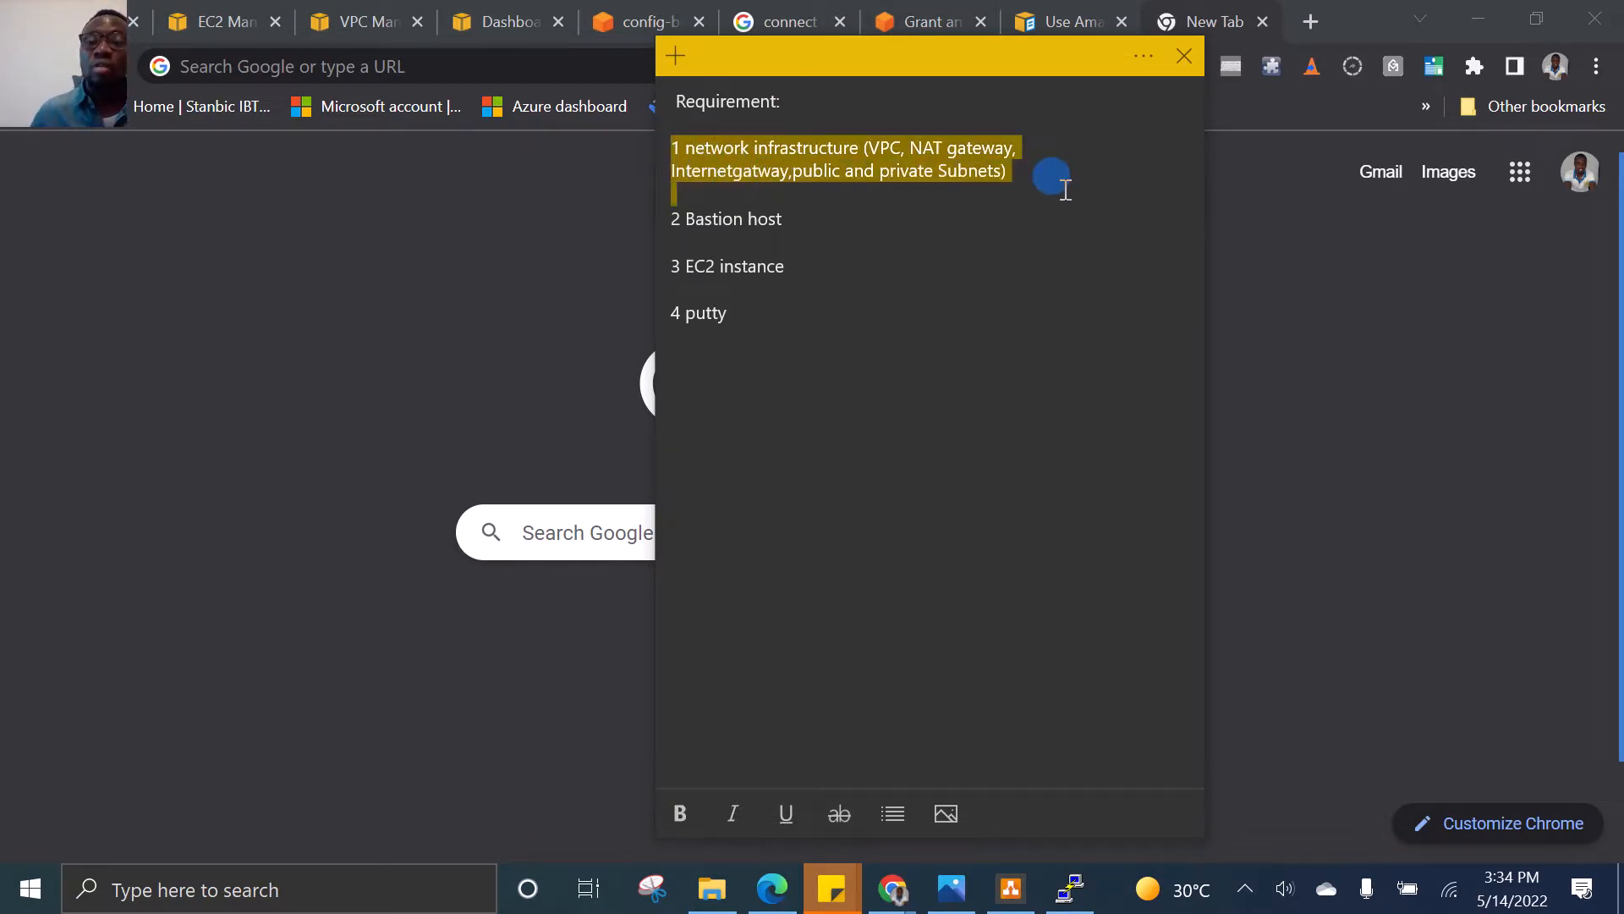
pyautogui.click(936, 187)
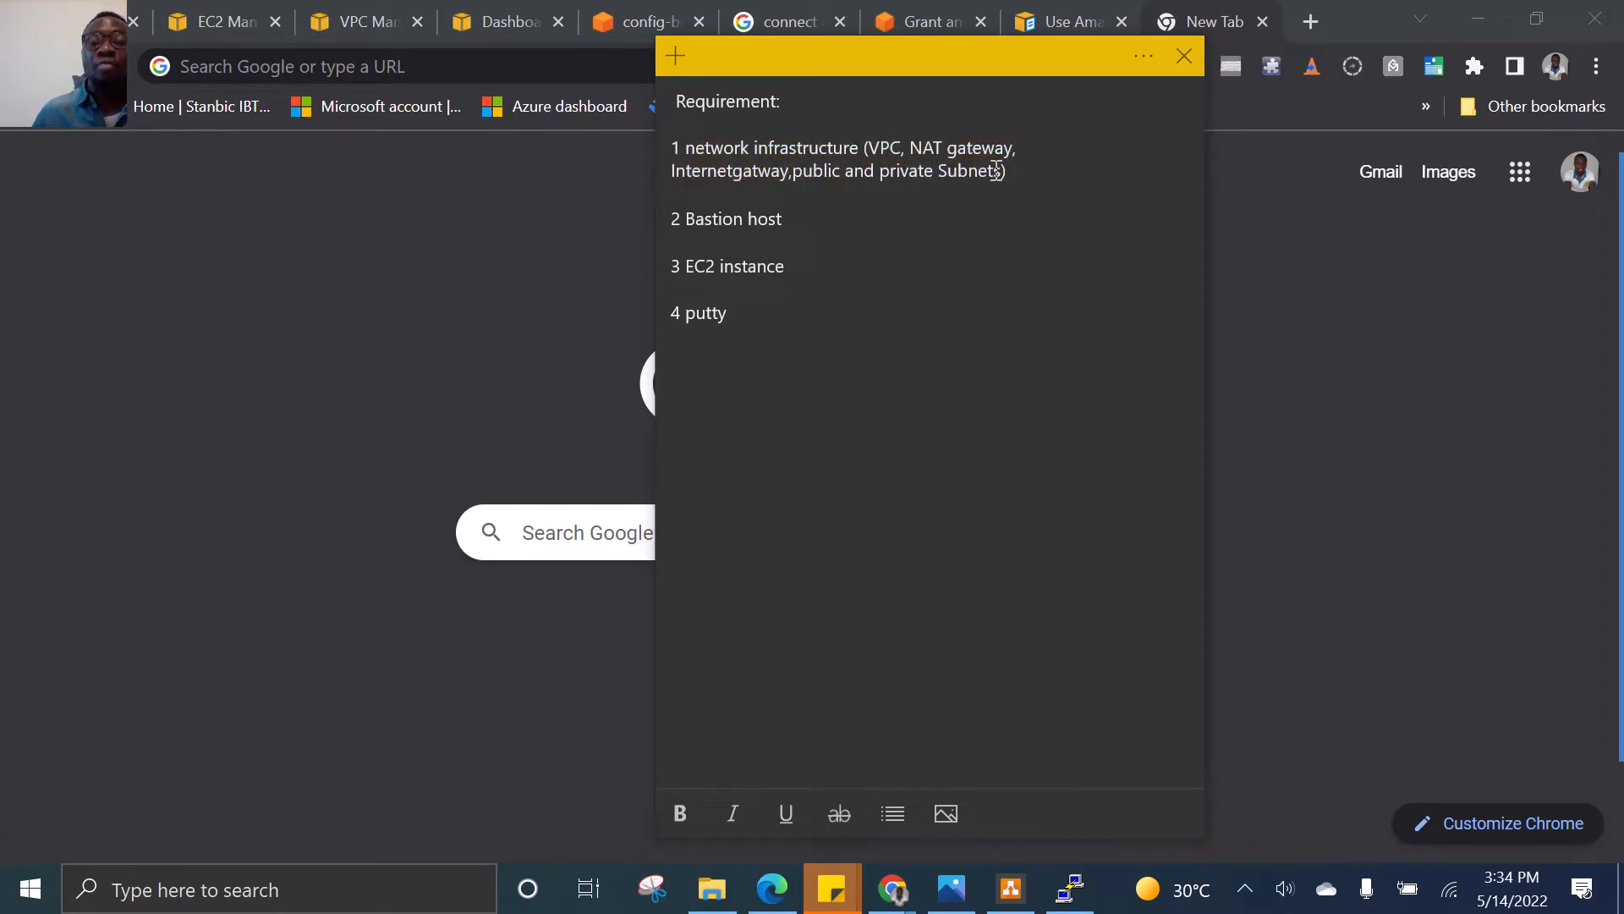
pyautogui.moveTo(939, 170); pyautogui.dragTo(755, 149)
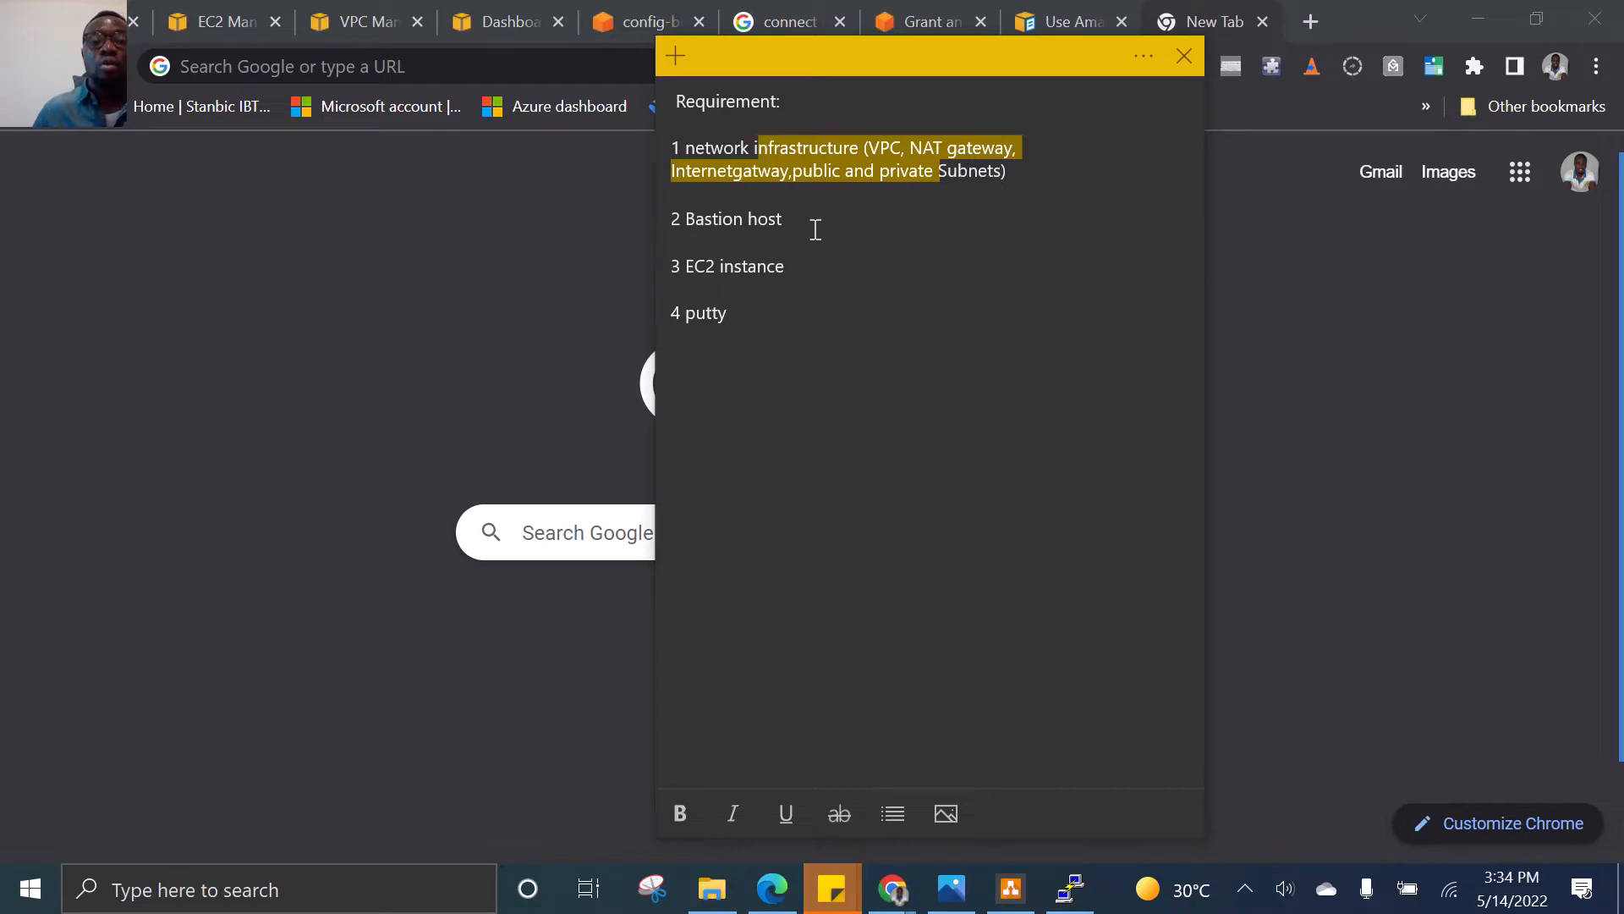
pyautogui.moveTo(784, 218); pyautogui.dragTo(665, 225)
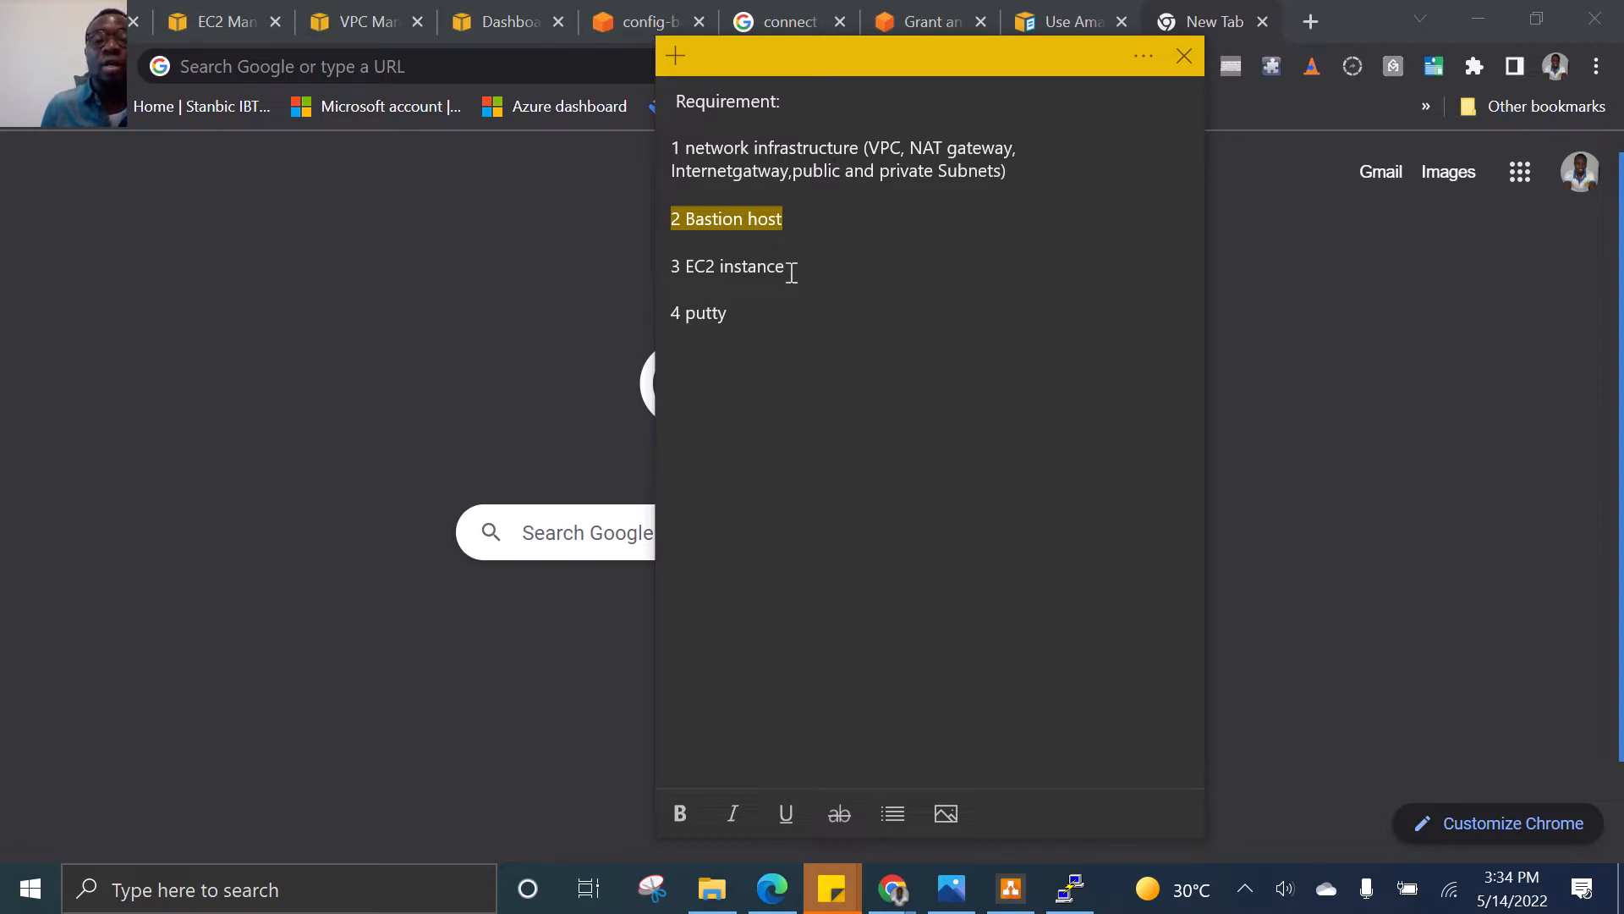
pyautogui.moveTo(791, 271); pyautogui.dragTo(703, 278)
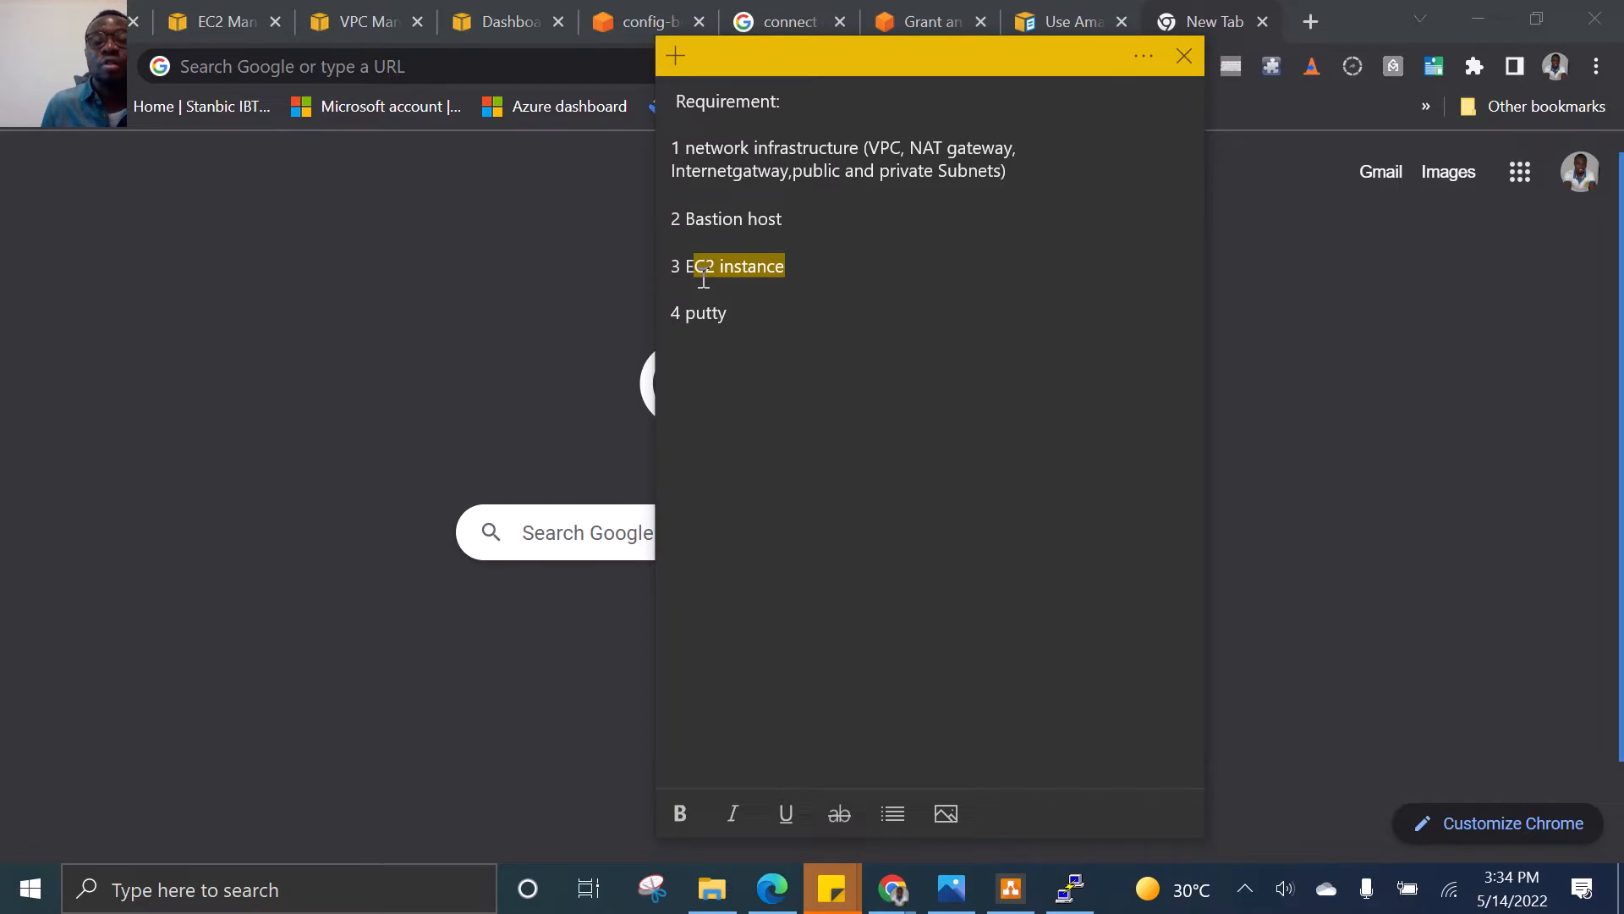
pyautogui.click(771, 223)
pyautogui.moveTo(787, 221); pyautogui.dragTo(687, 222)
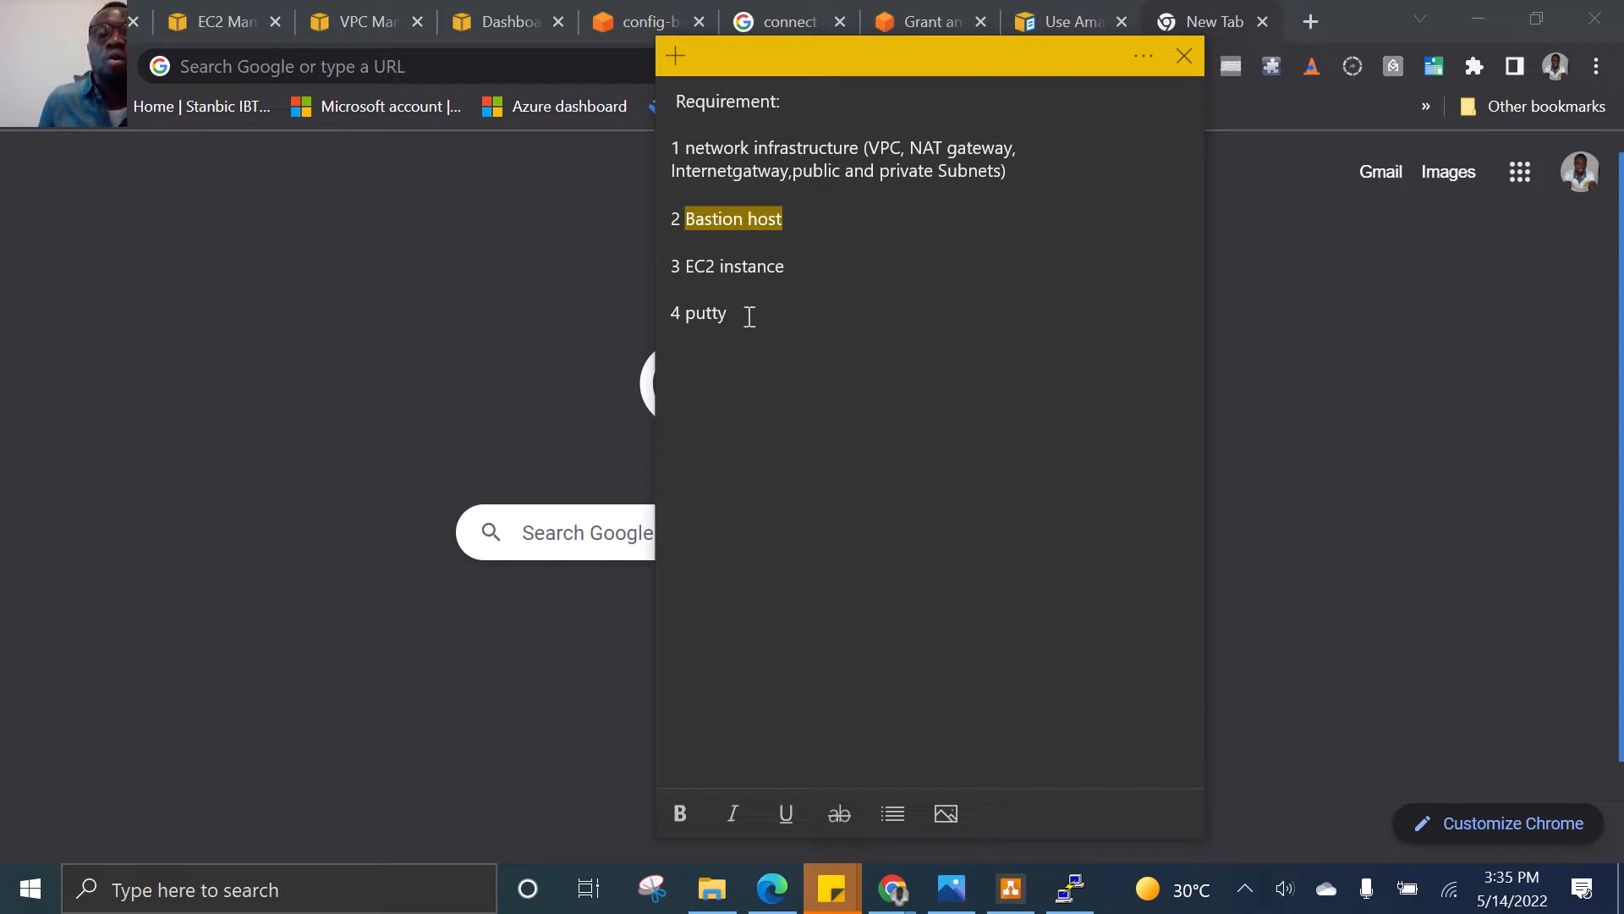
pyautogui.moveTo(746, 315); pyautogui.dragTo(645, 306)
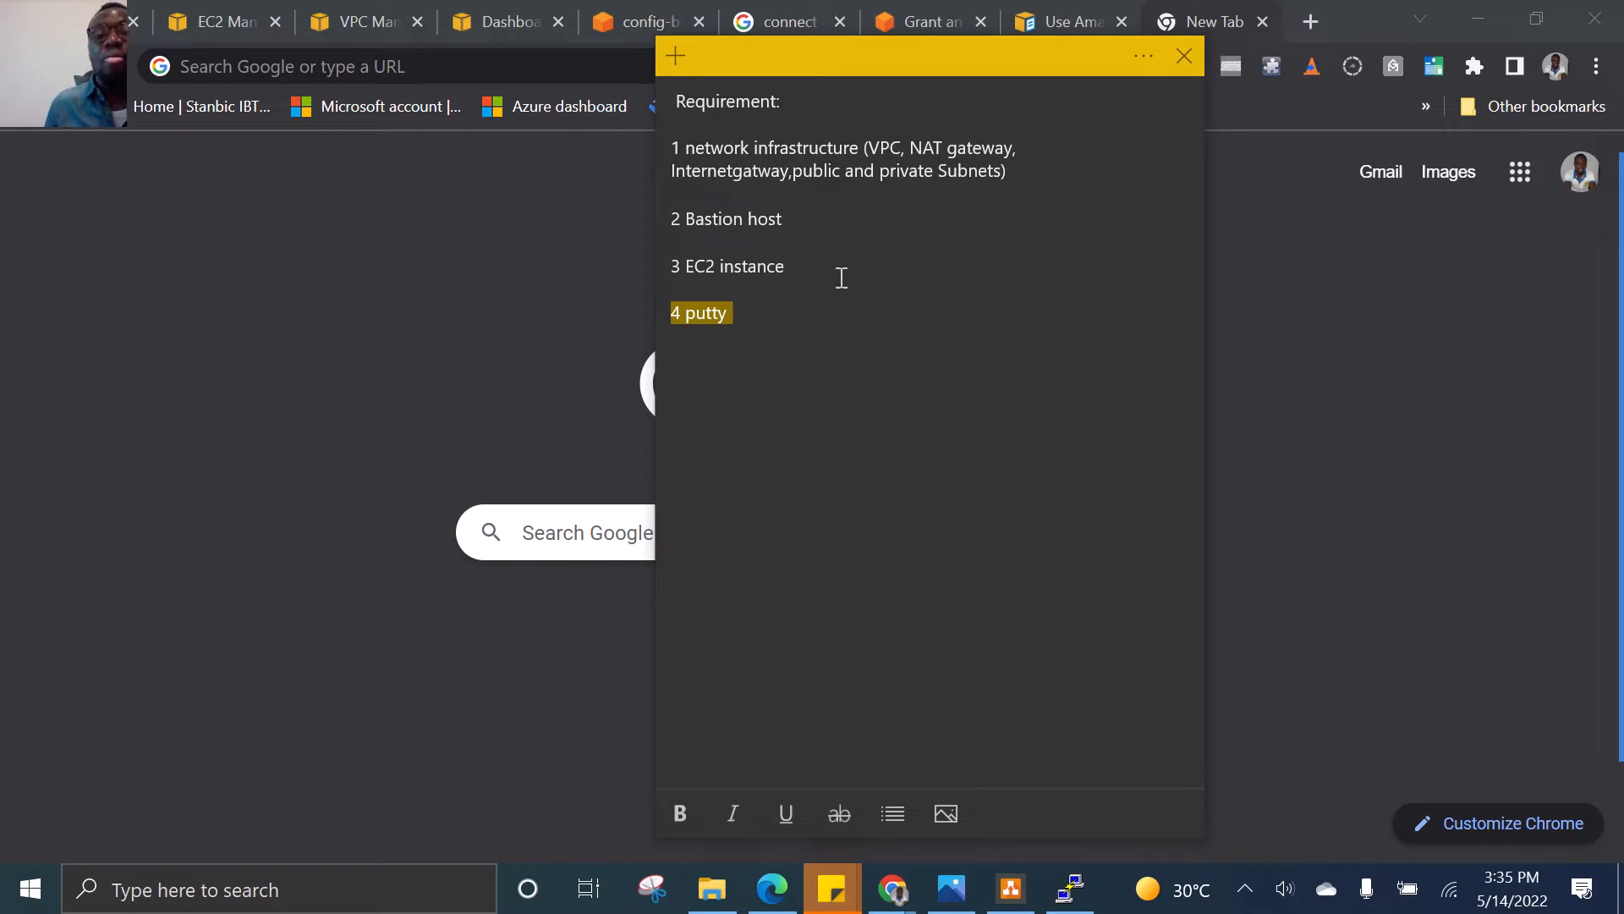
# Switch to the draw.io network diagram and examine the server, the Bastion Host, the VPC and its public and private subnets
pyautogui.click(1014, 886)
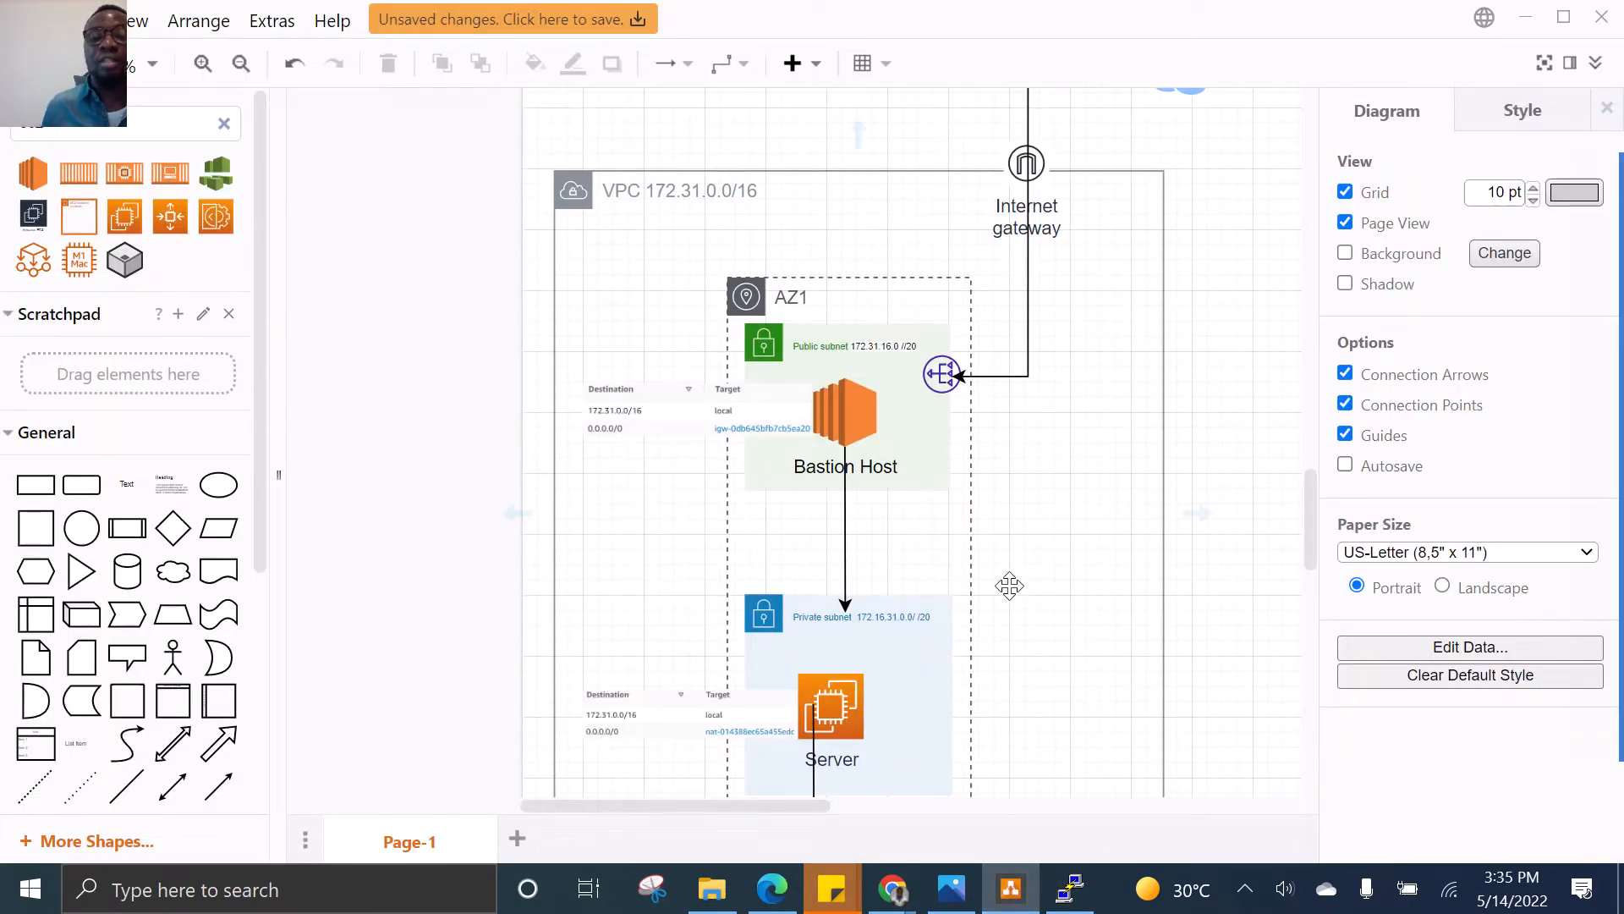
pyautogui.scroll(-3, 1008, 583)
pyautogui.scroll(3, 1009, 585)
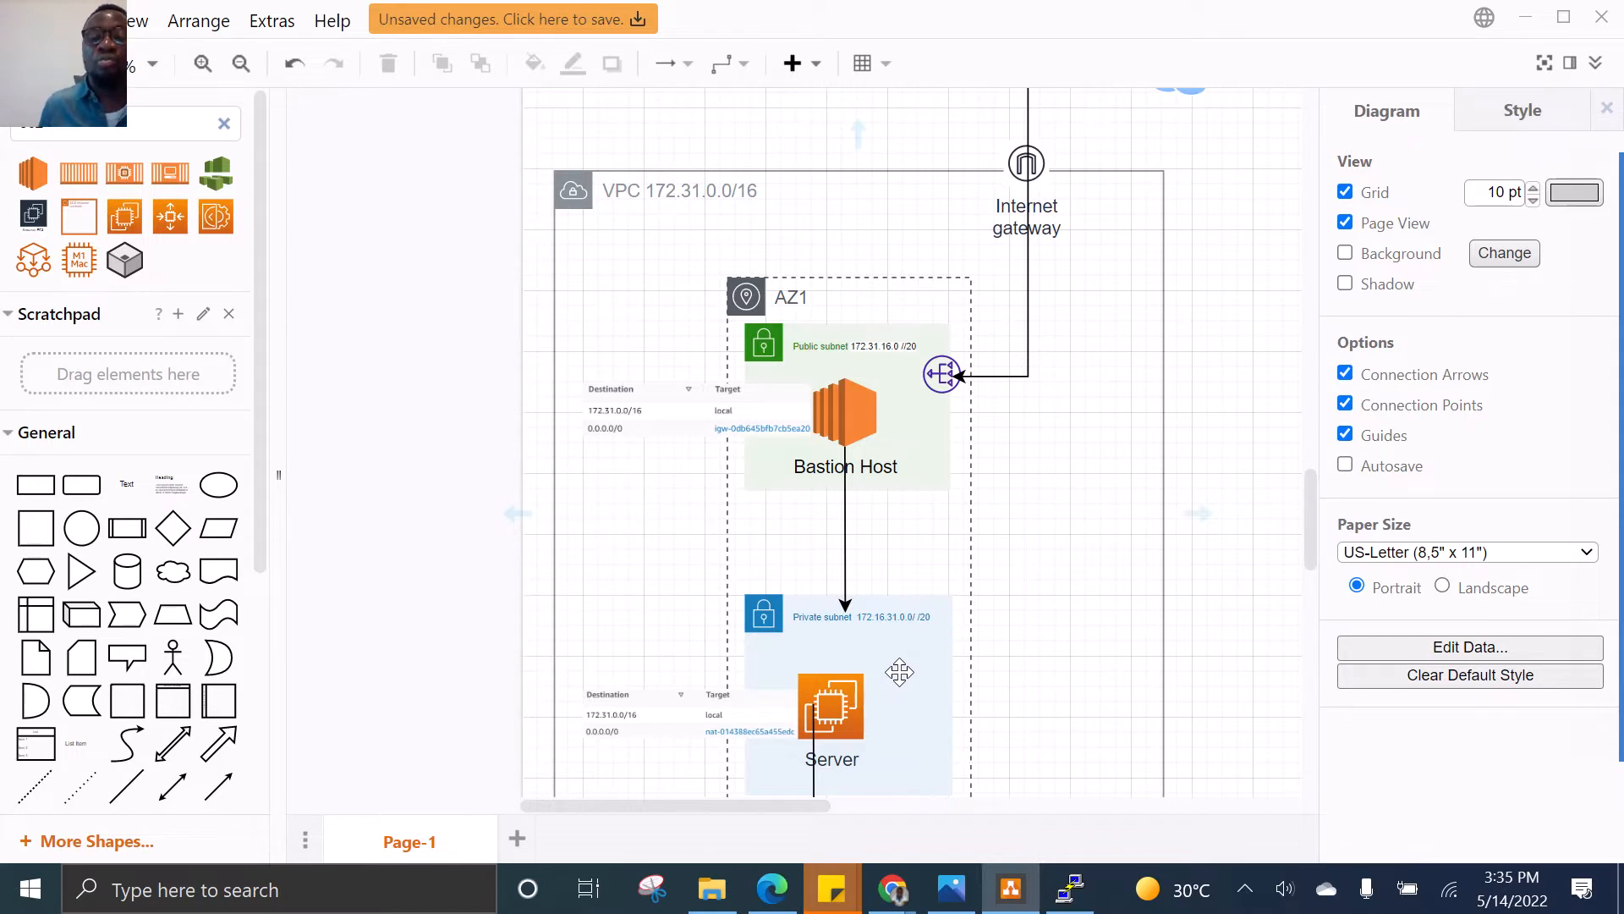
pyautogui.click(845, 701)
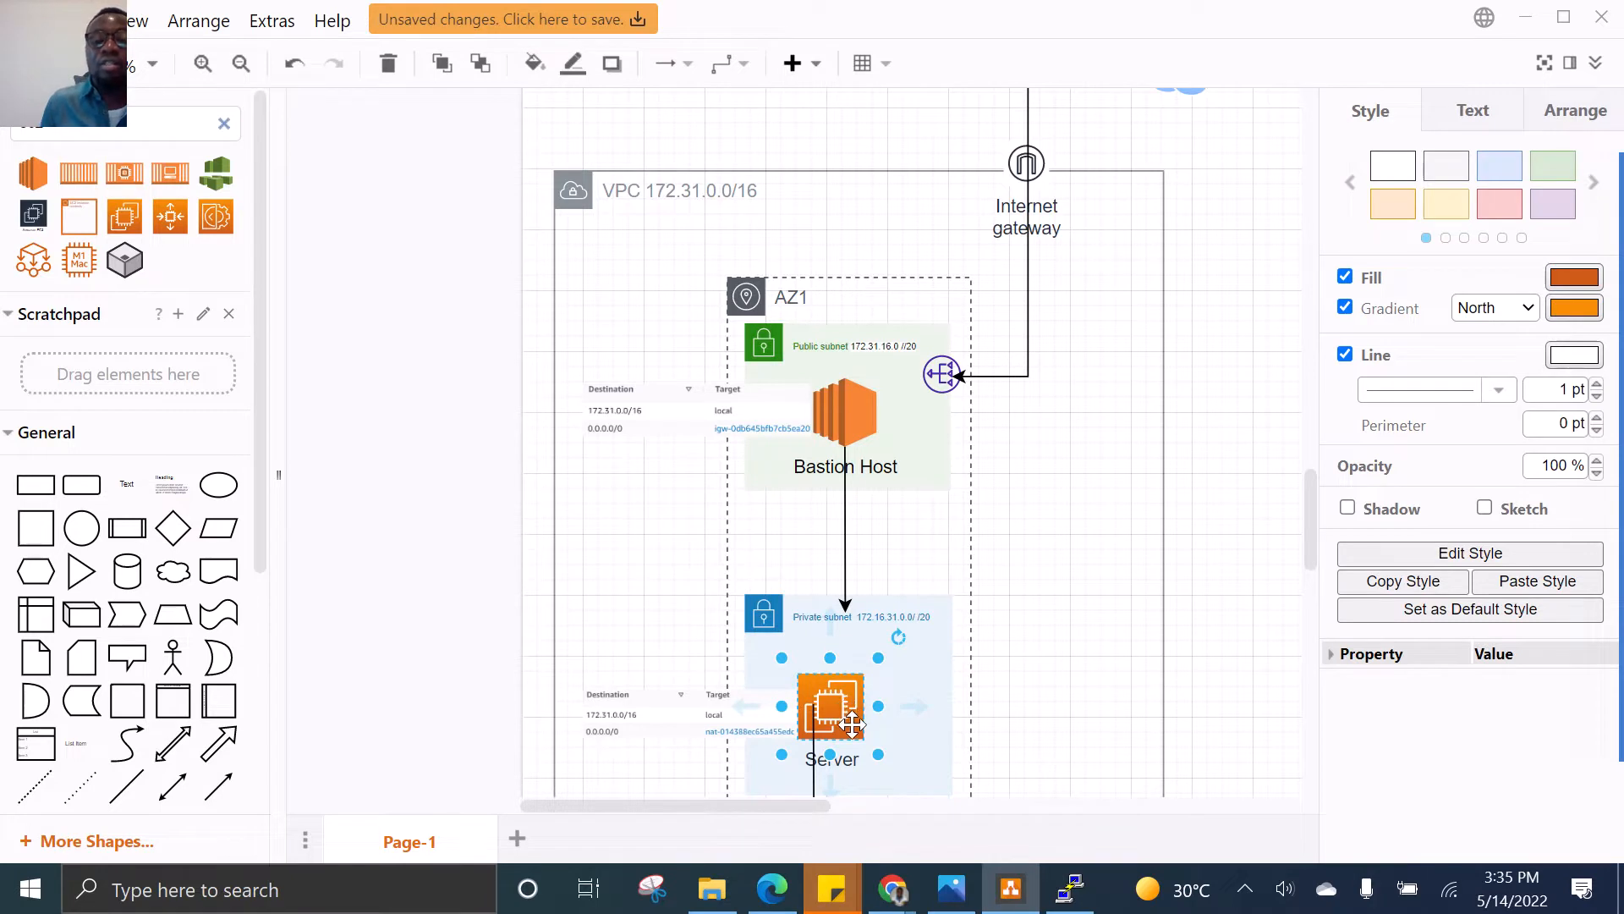
pyautogui.click(880, 396)
pyautogui.click(756, 334)
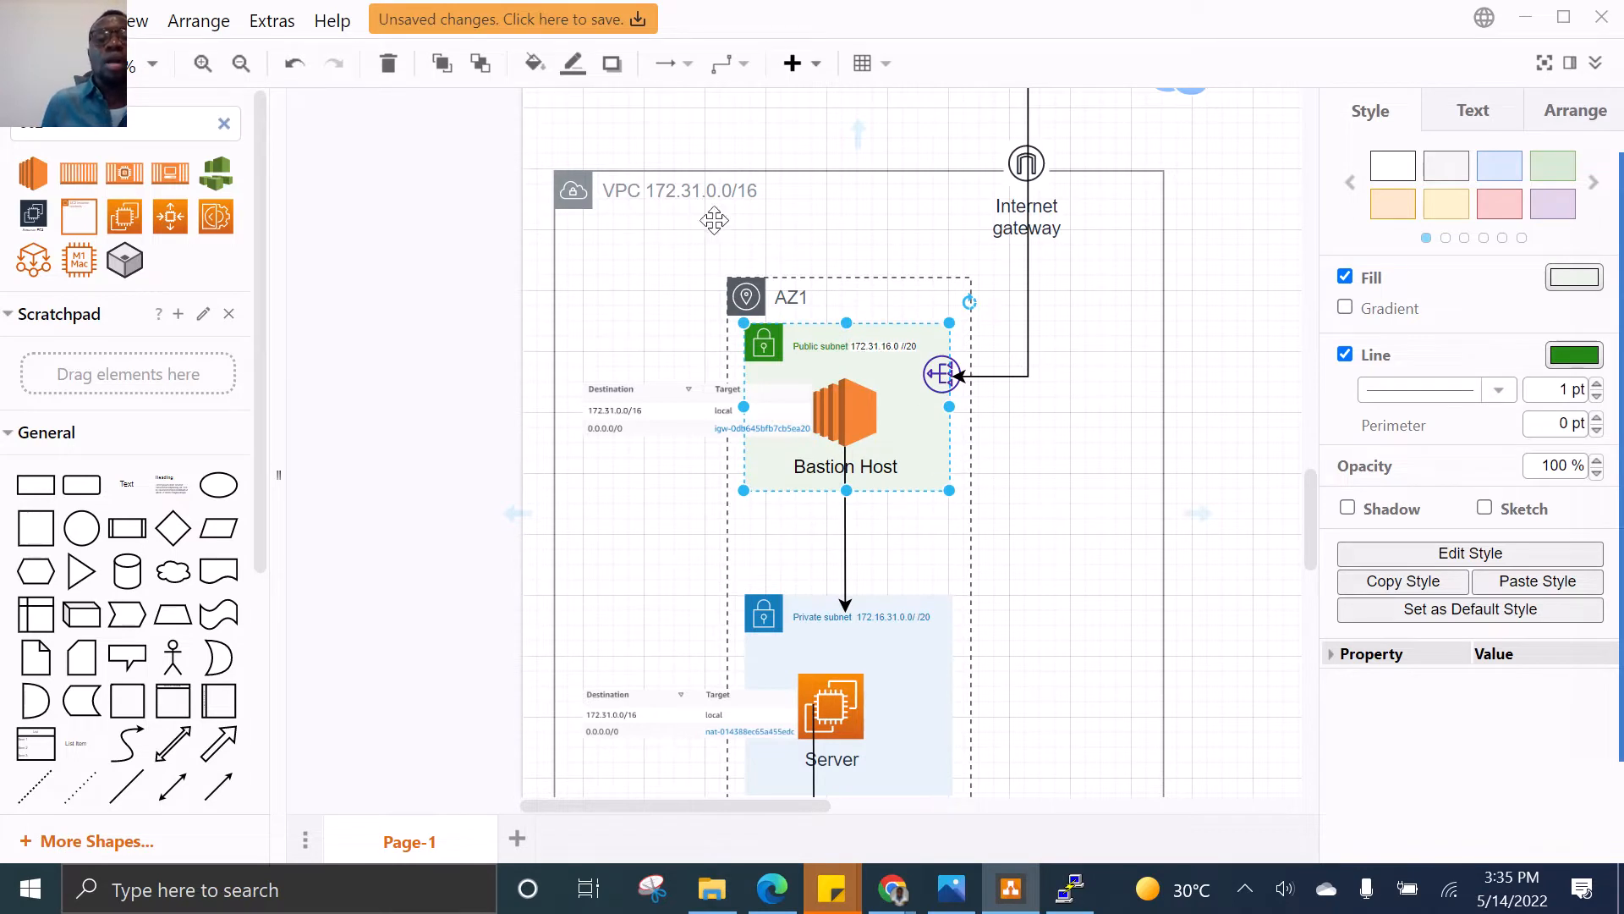
pyautogui.click(575, 189)
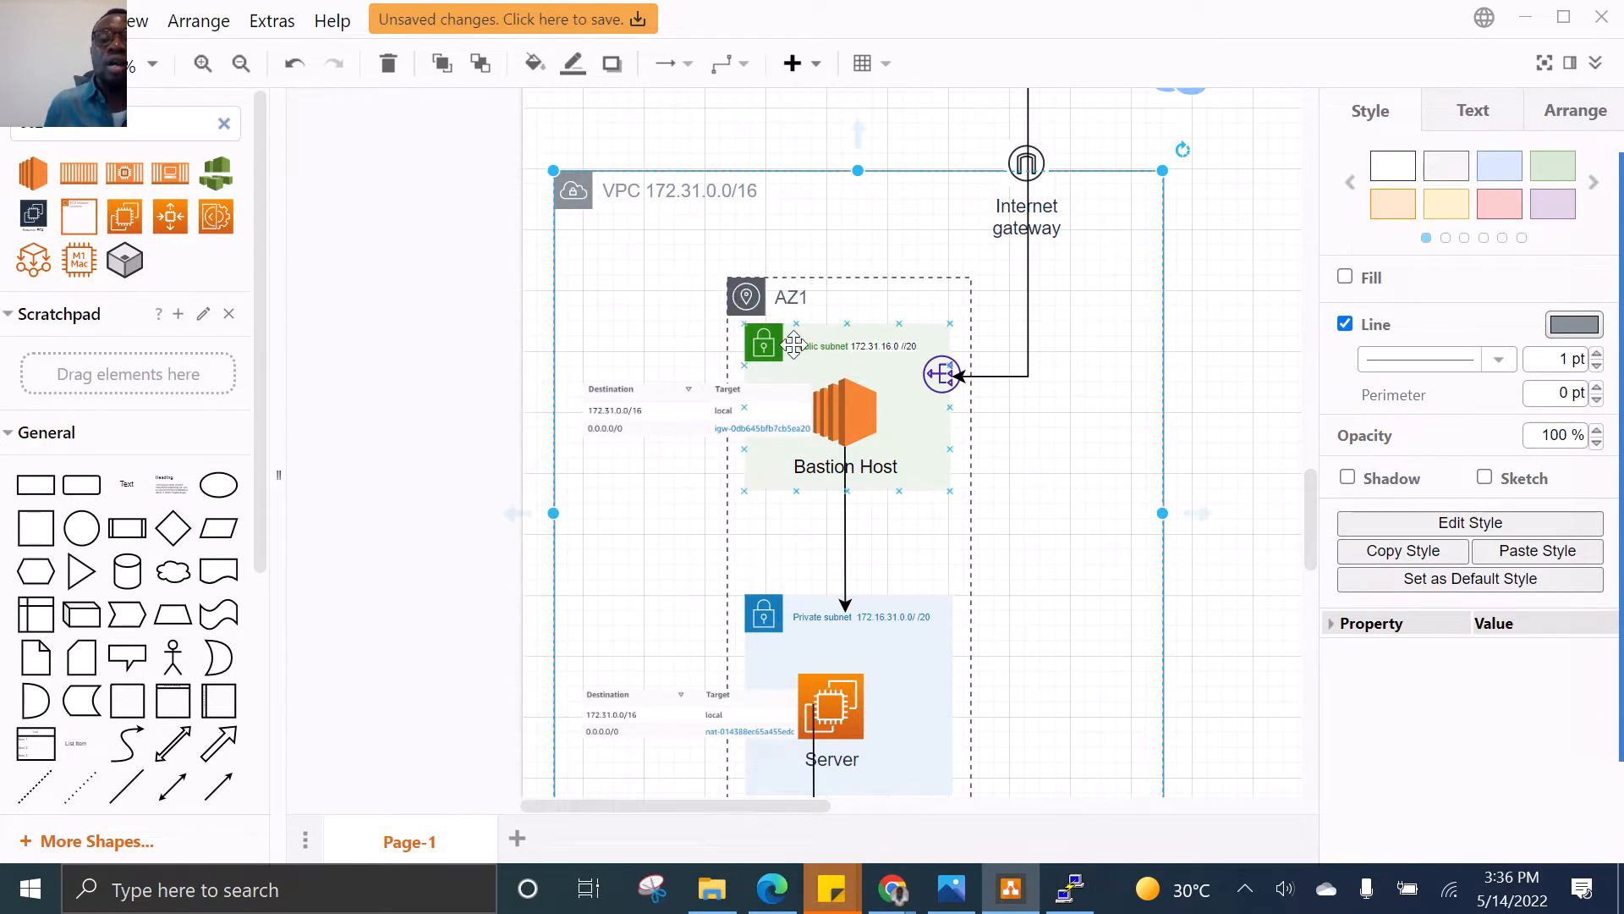
pyautogui.click(758, 340)
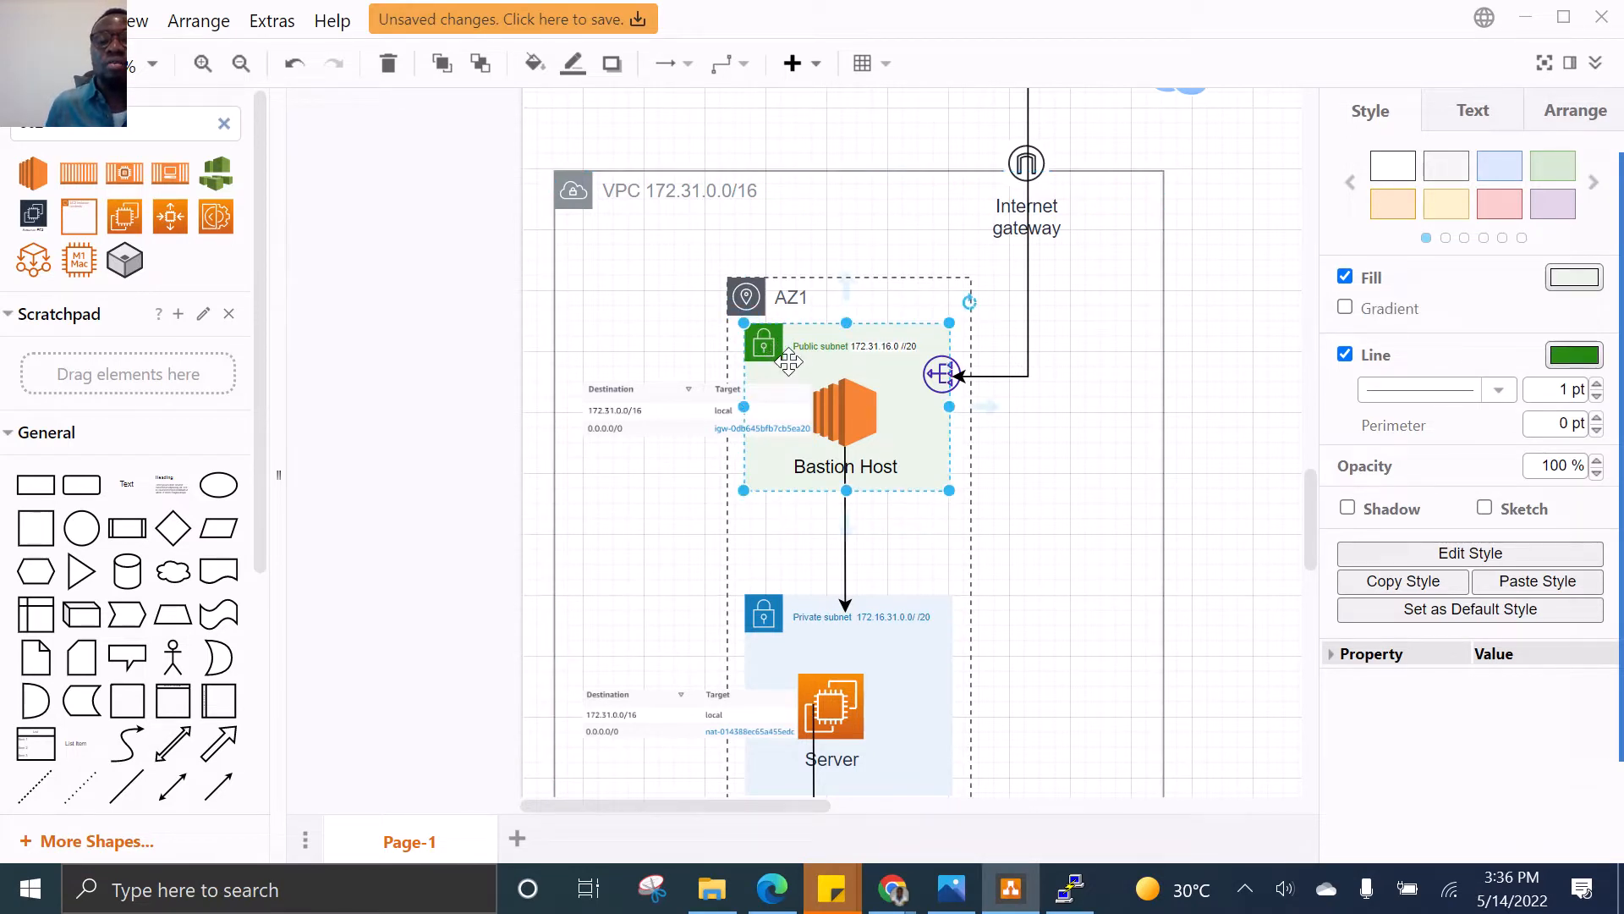
pyautogui.click(766, 619)
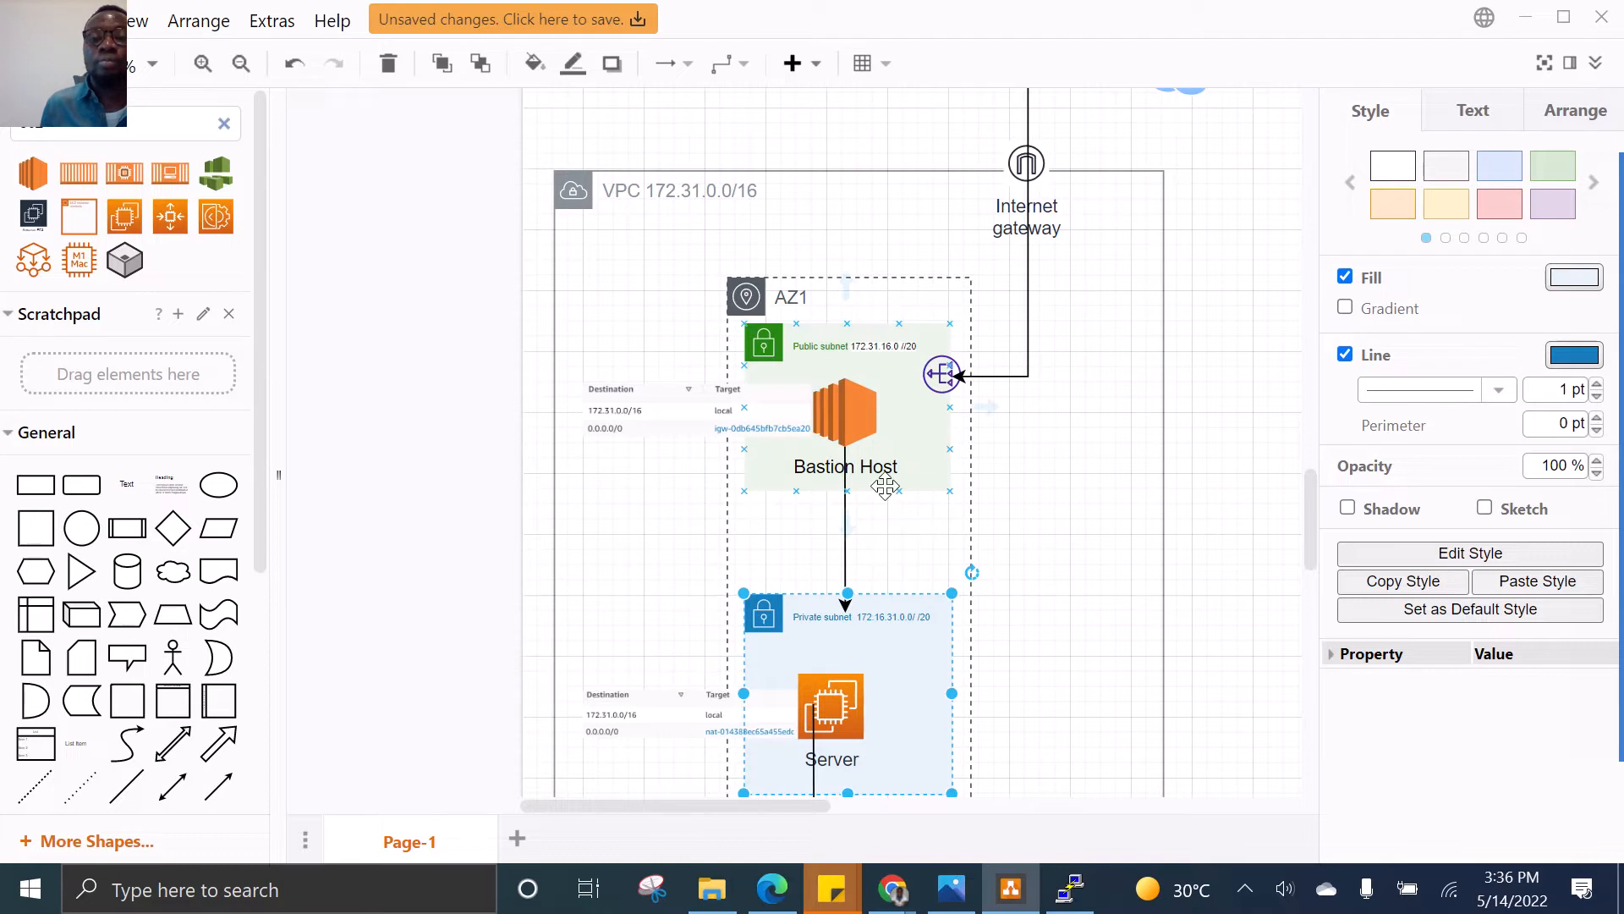
# Examine how the gateway icon at the public subnet's edge relates to the server in the private subnet
pyautogui.click(942, 373)
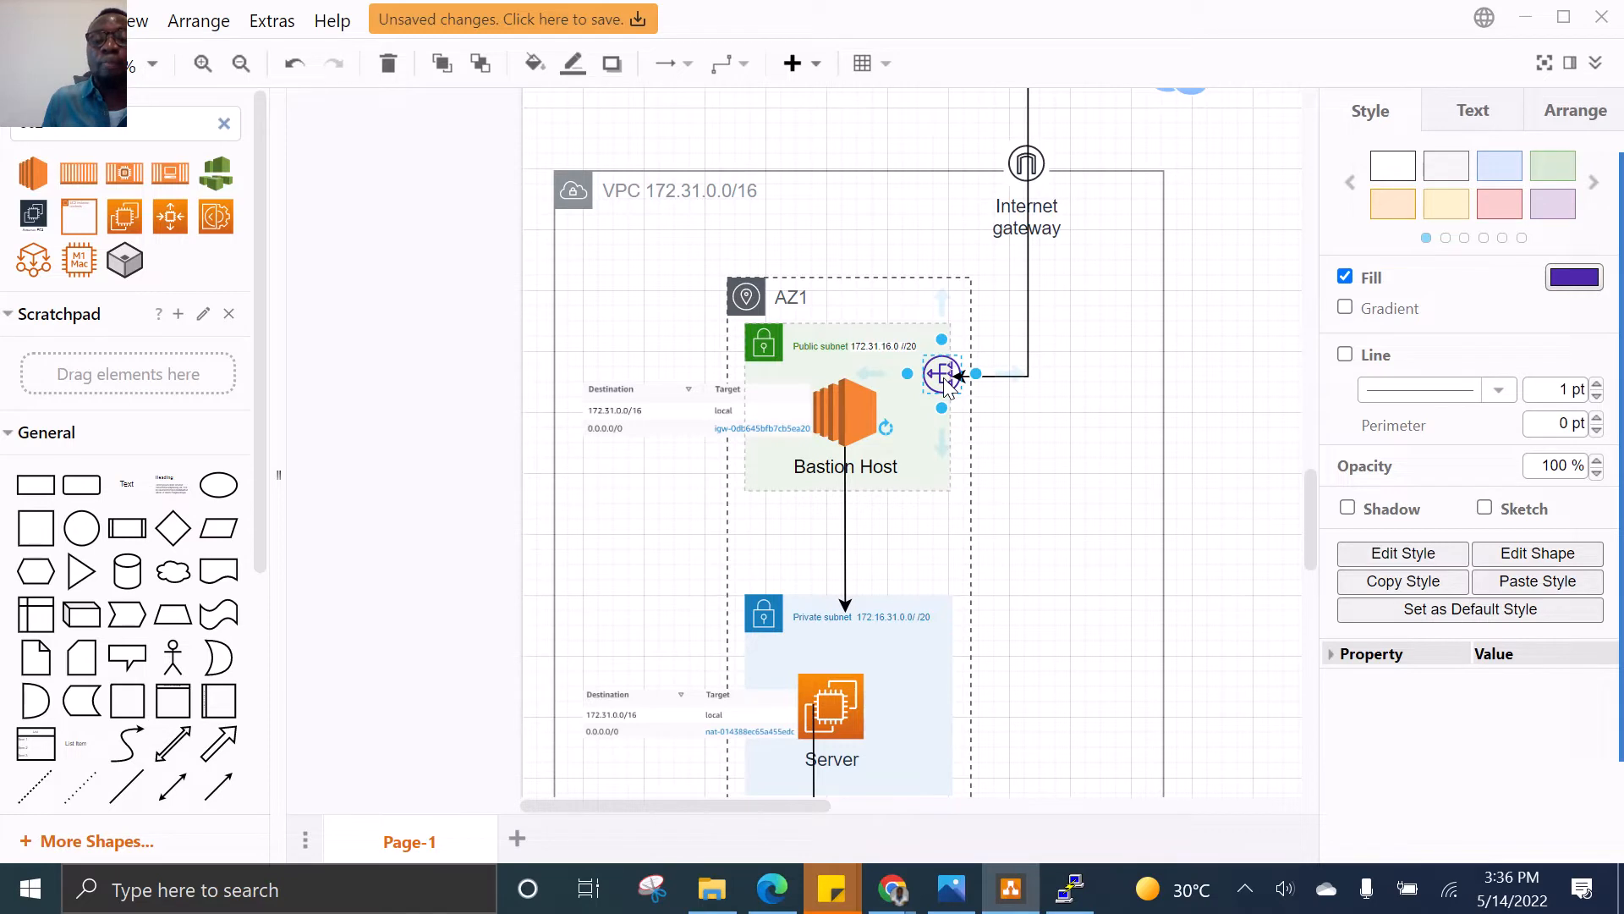
pyautogui.click(818, 702)
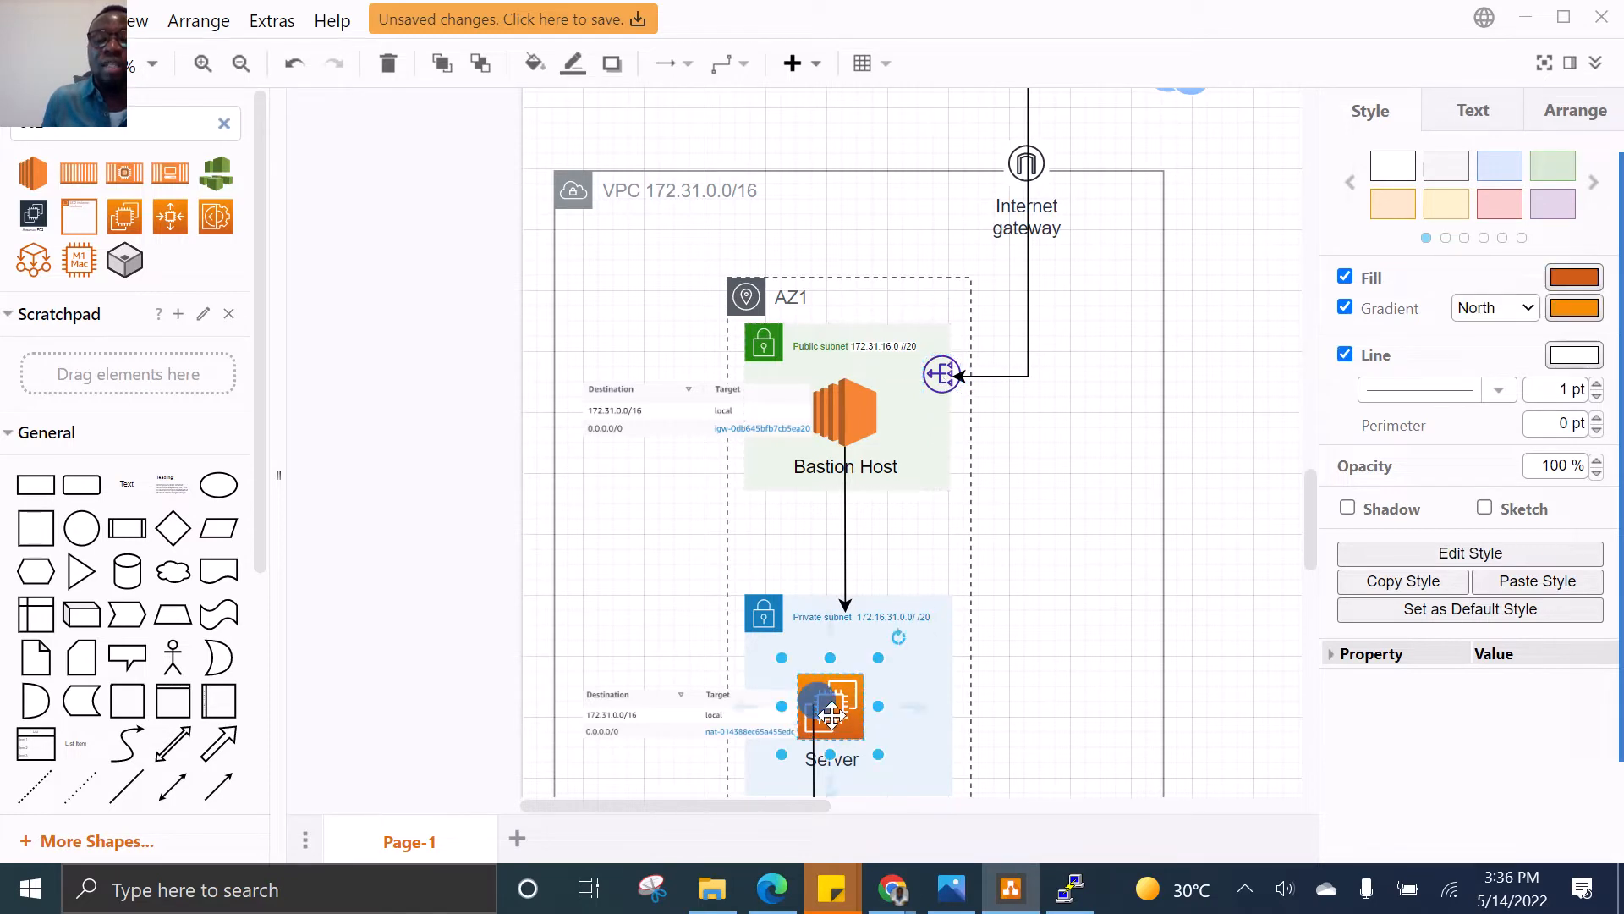
pyautogui.click(939, 381)
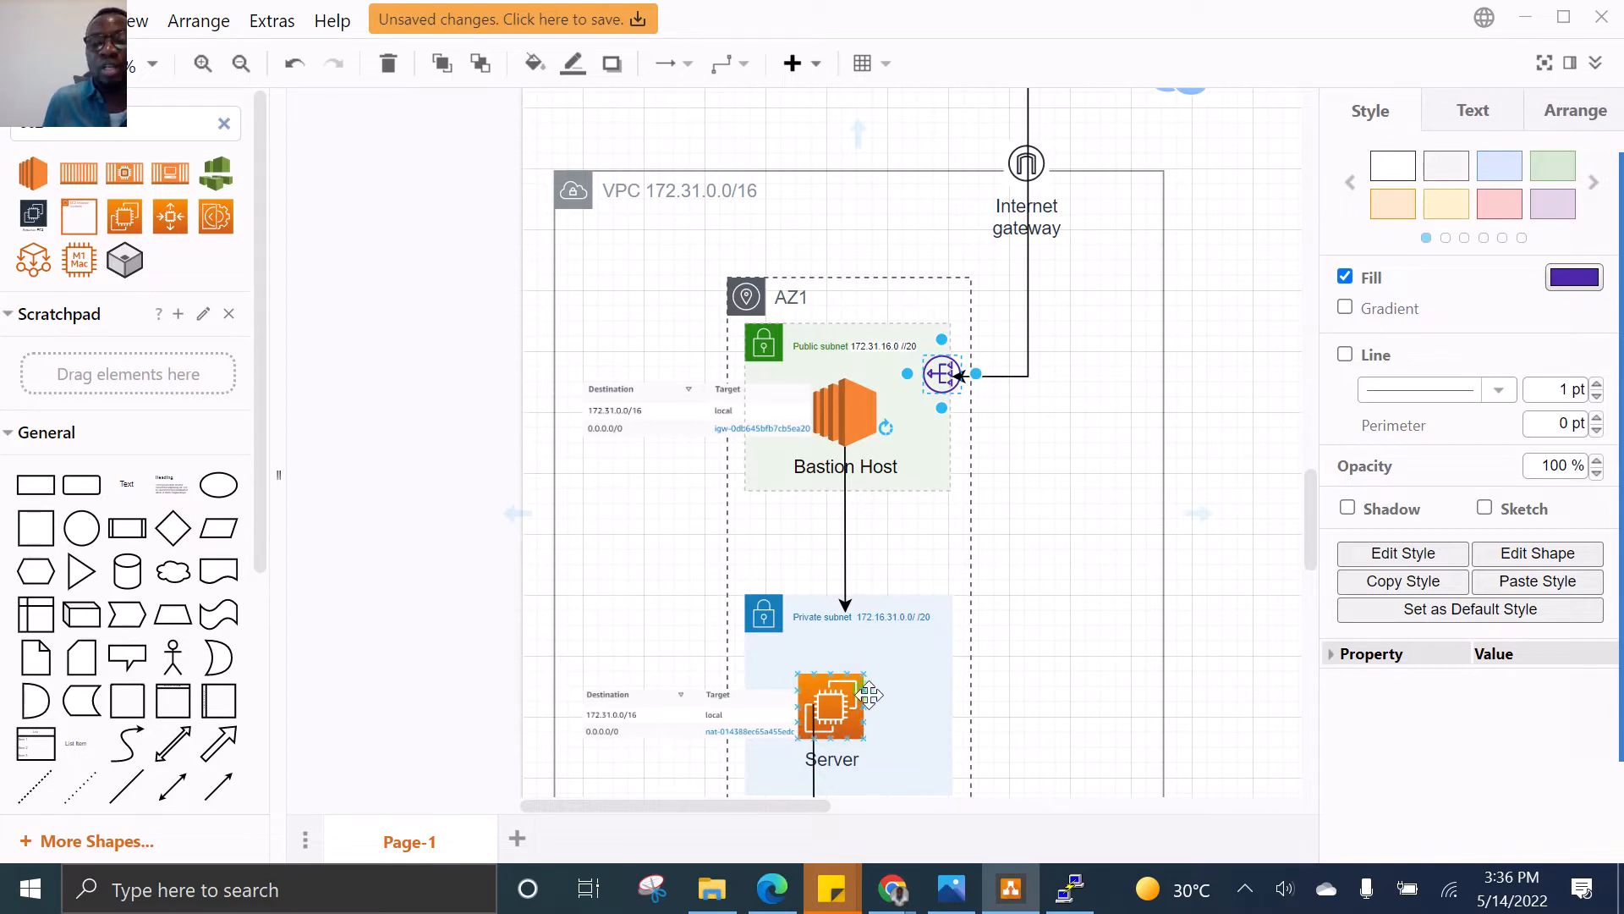
pyautogui.click(847, 721)
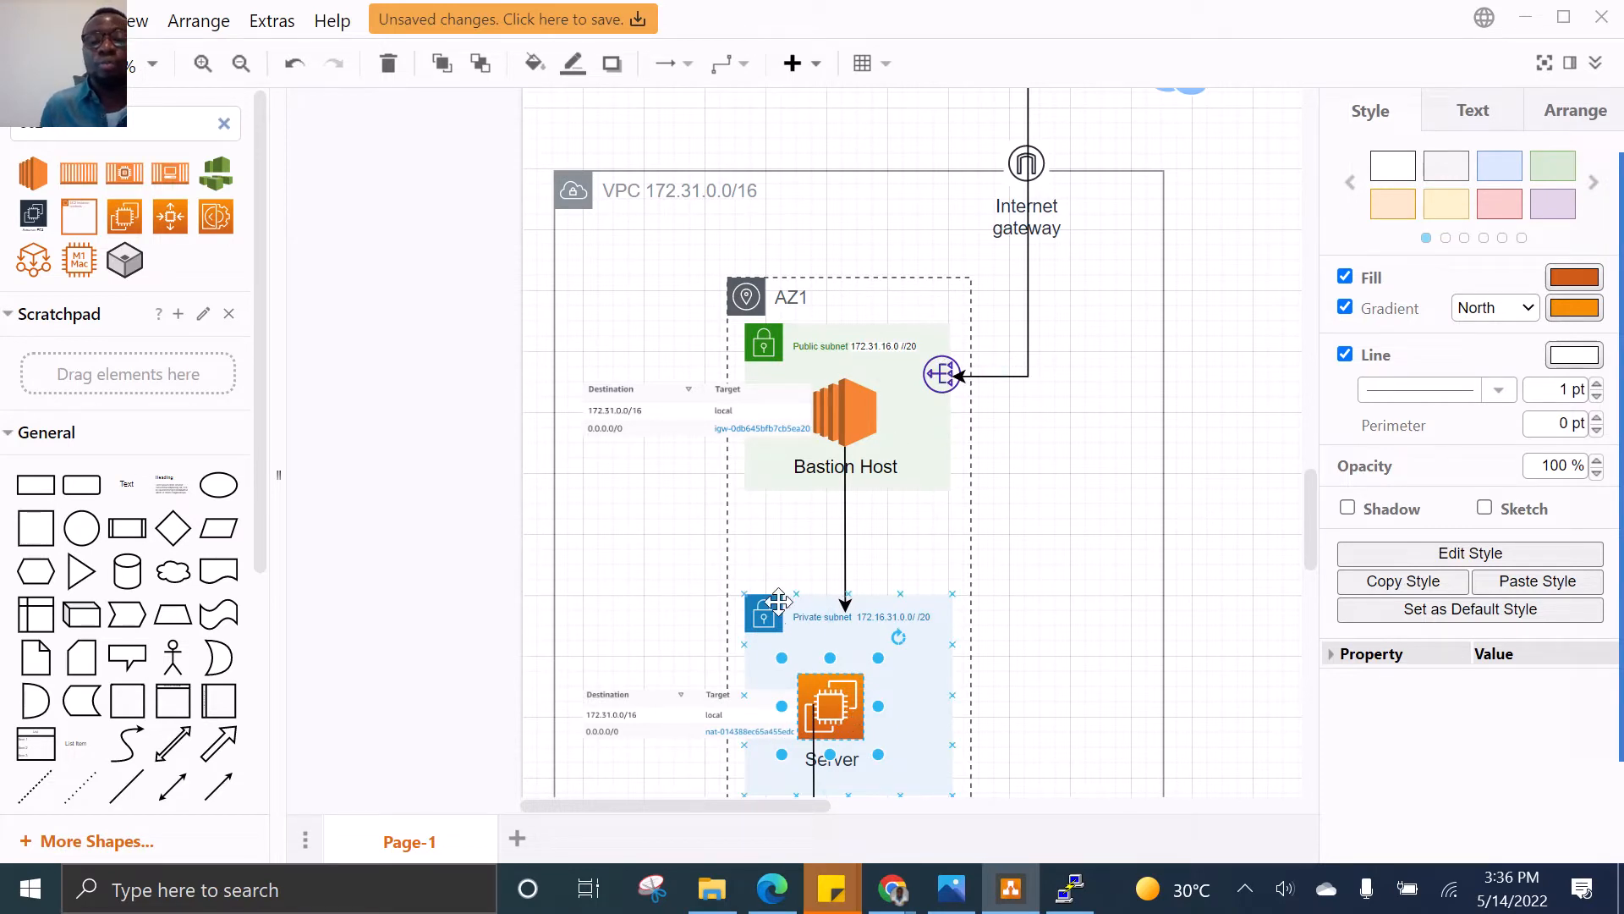
# Compare the route tables beside the public and private subnets, then minimize the diagram window
pyautogui.click(822, 354)
pyautogui.click(762, 658)
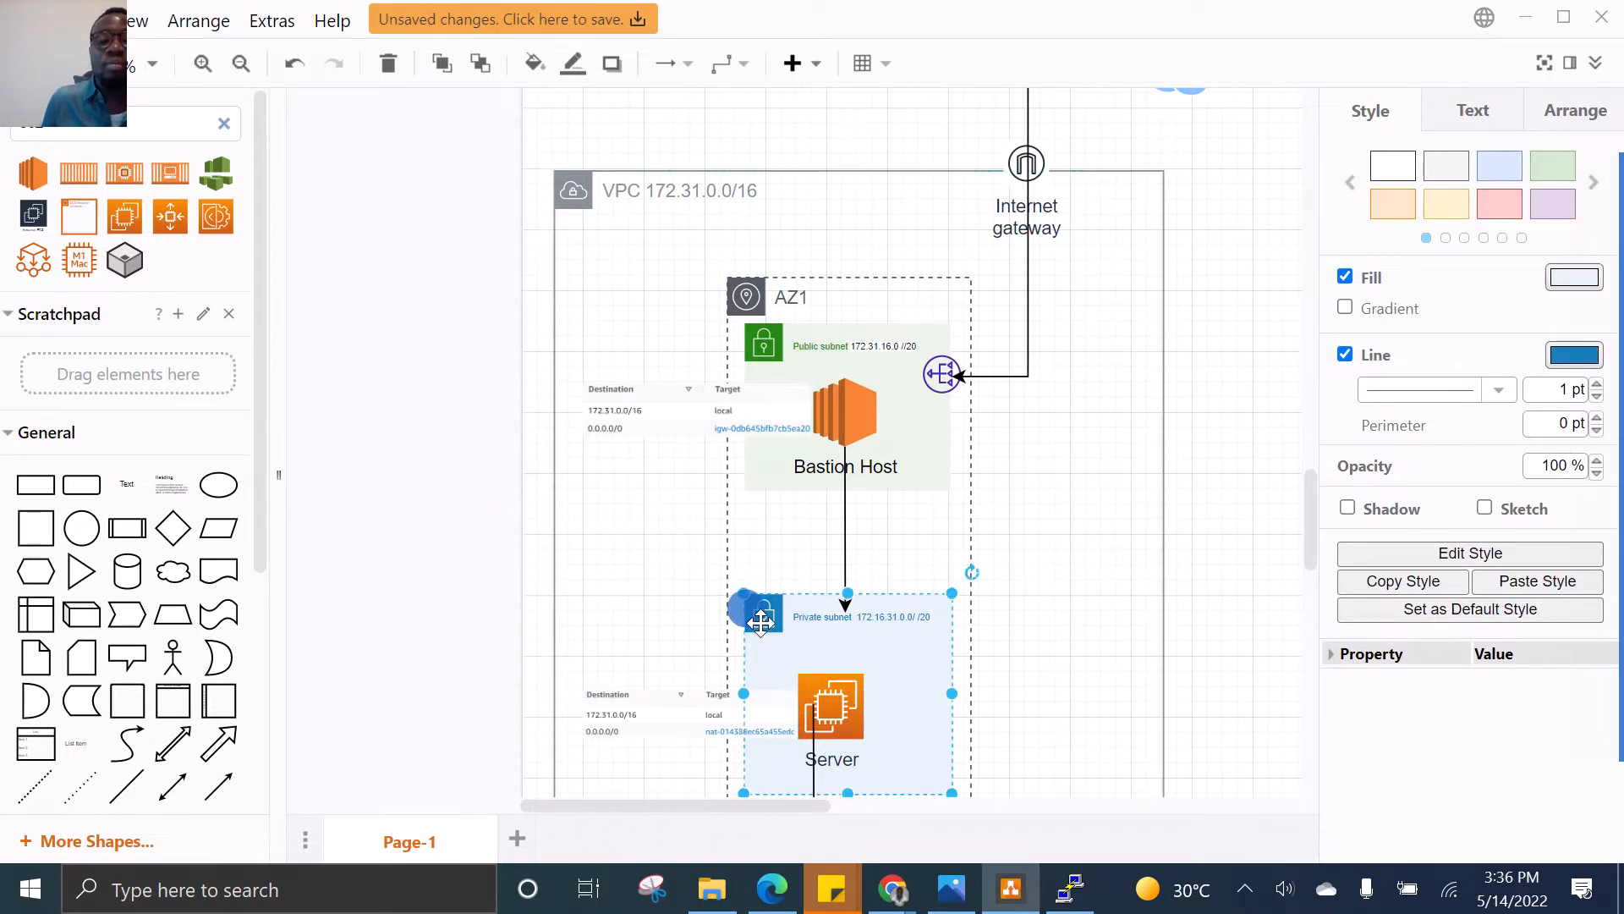
pyautogui.click(752, 338)
pyautogui.click(618, 395)
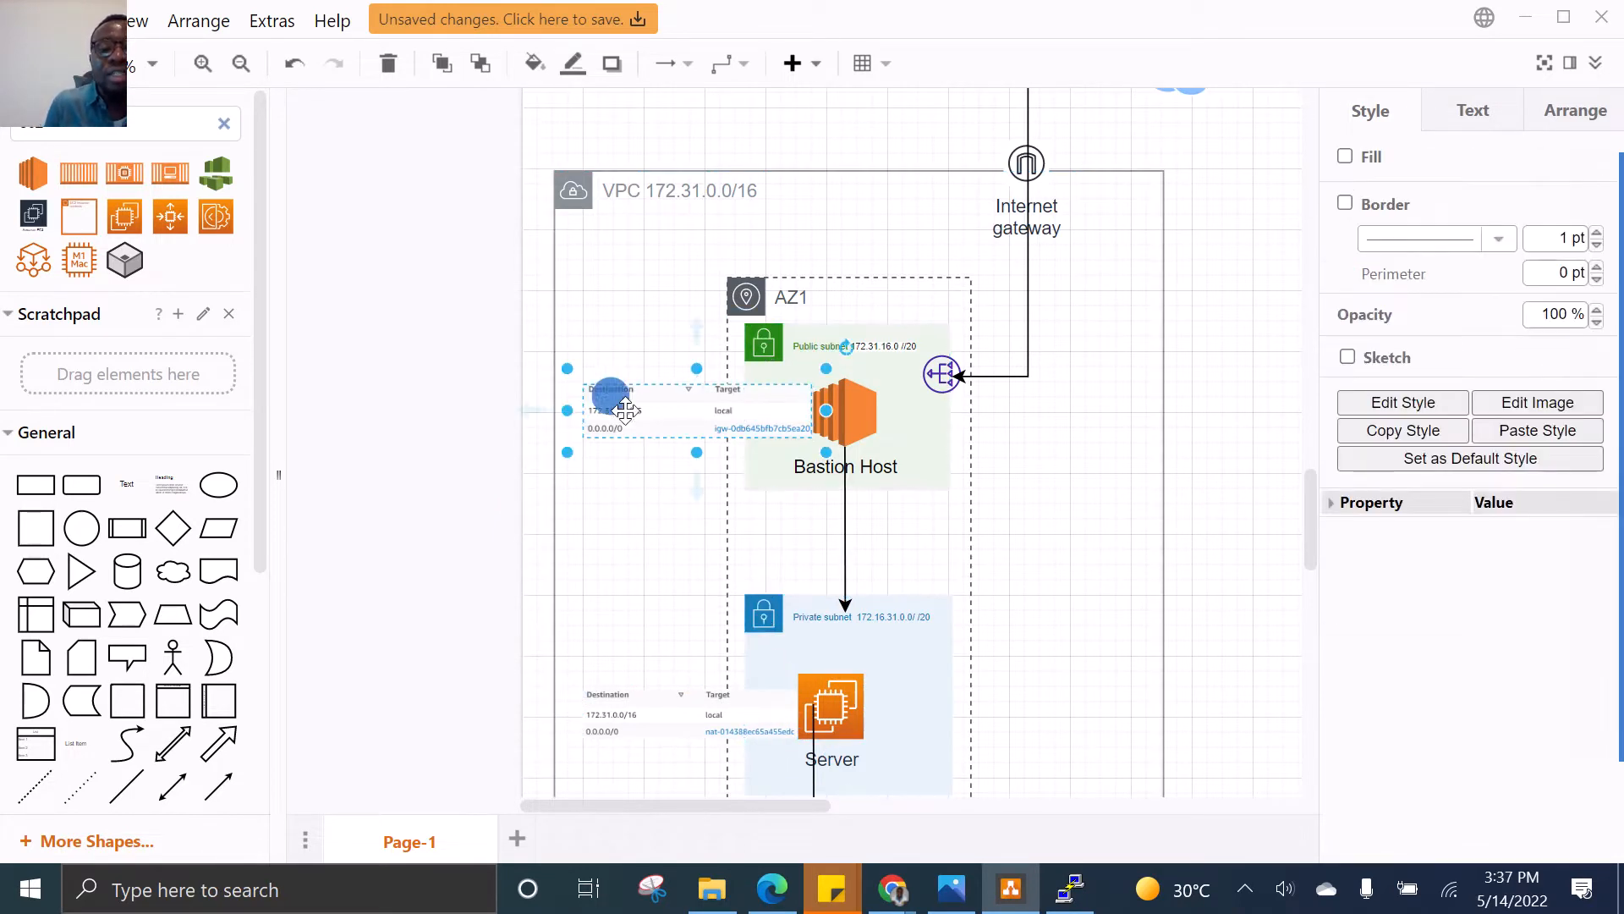
pyautogui.click(630, 700)
pyautogui.click(649, 432)
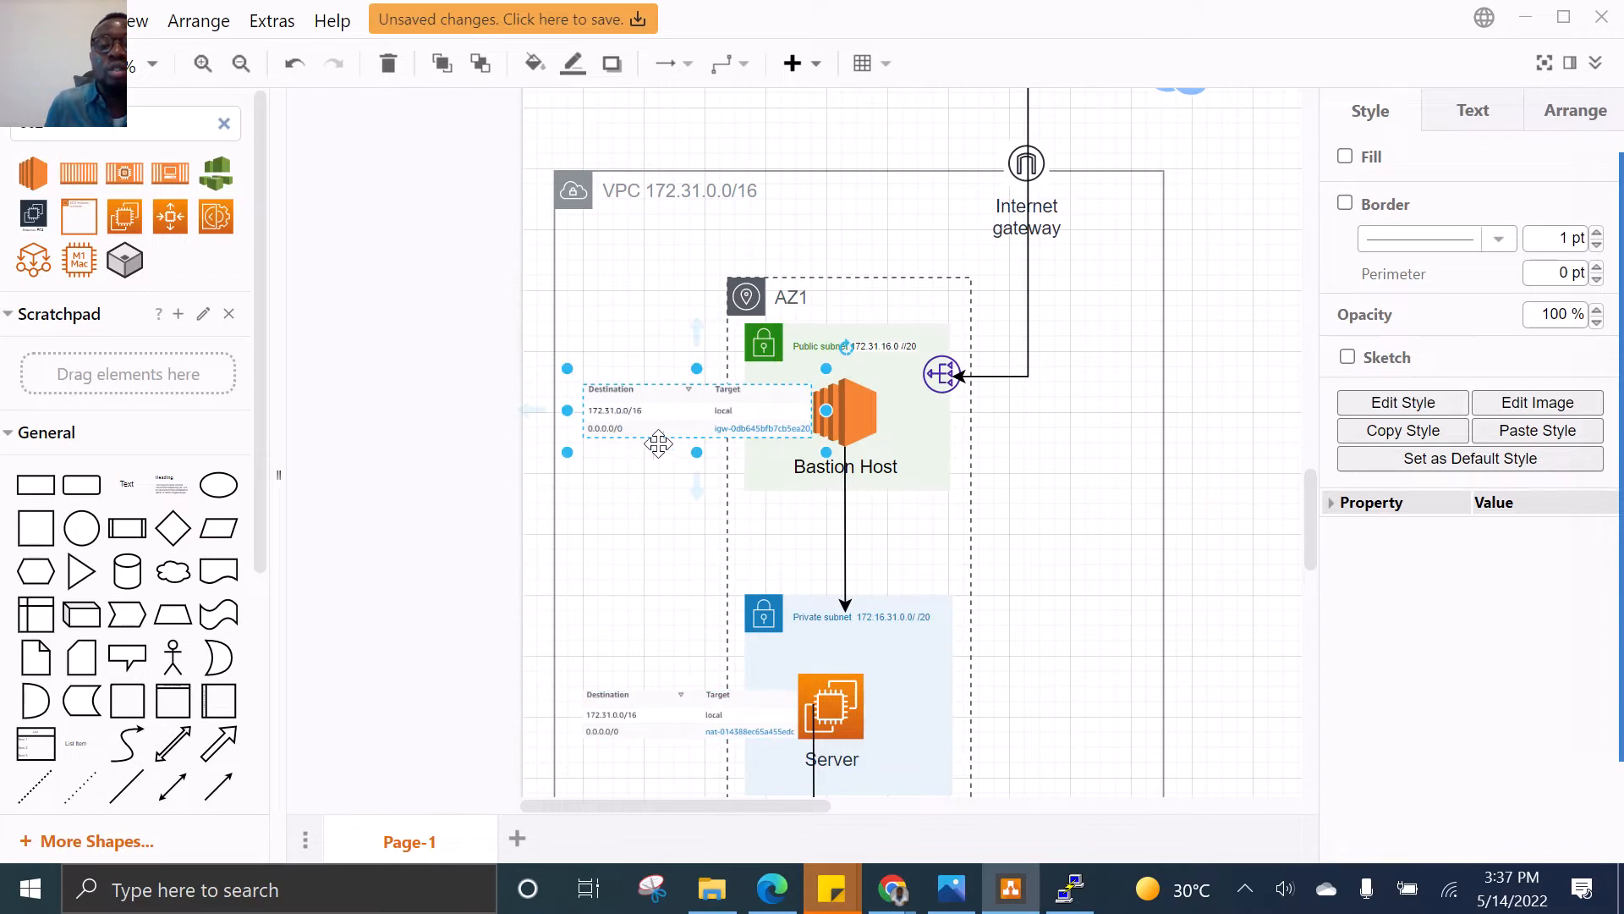
pyautogui.click(768, 340)
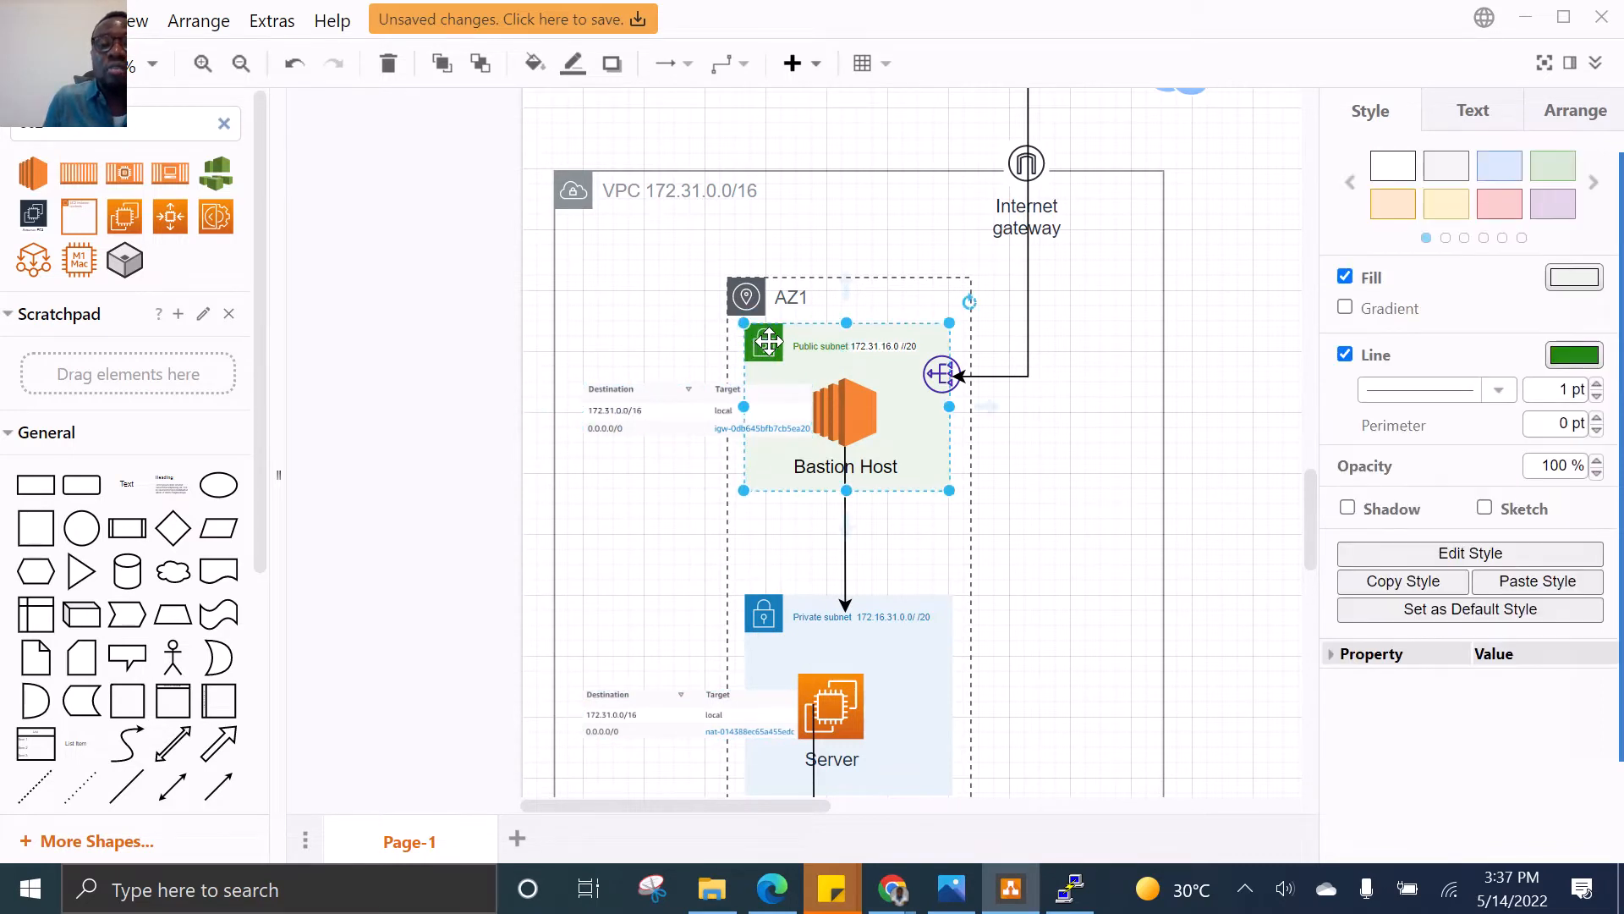
pyautogui.click(720, 718)
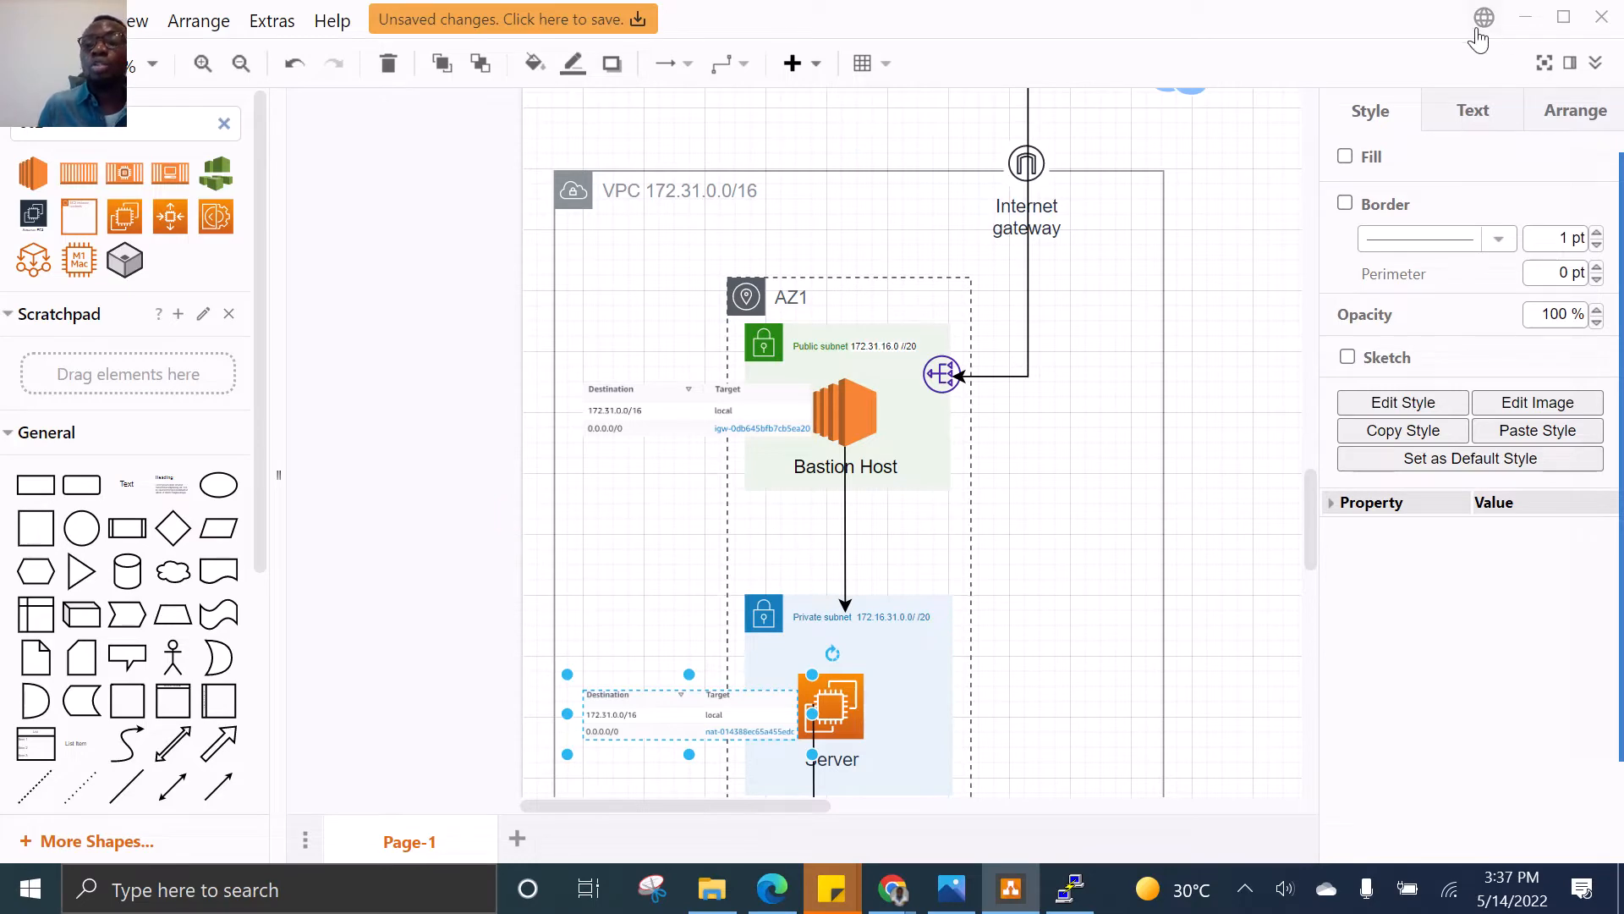
pyautogui.click(1521, 18)
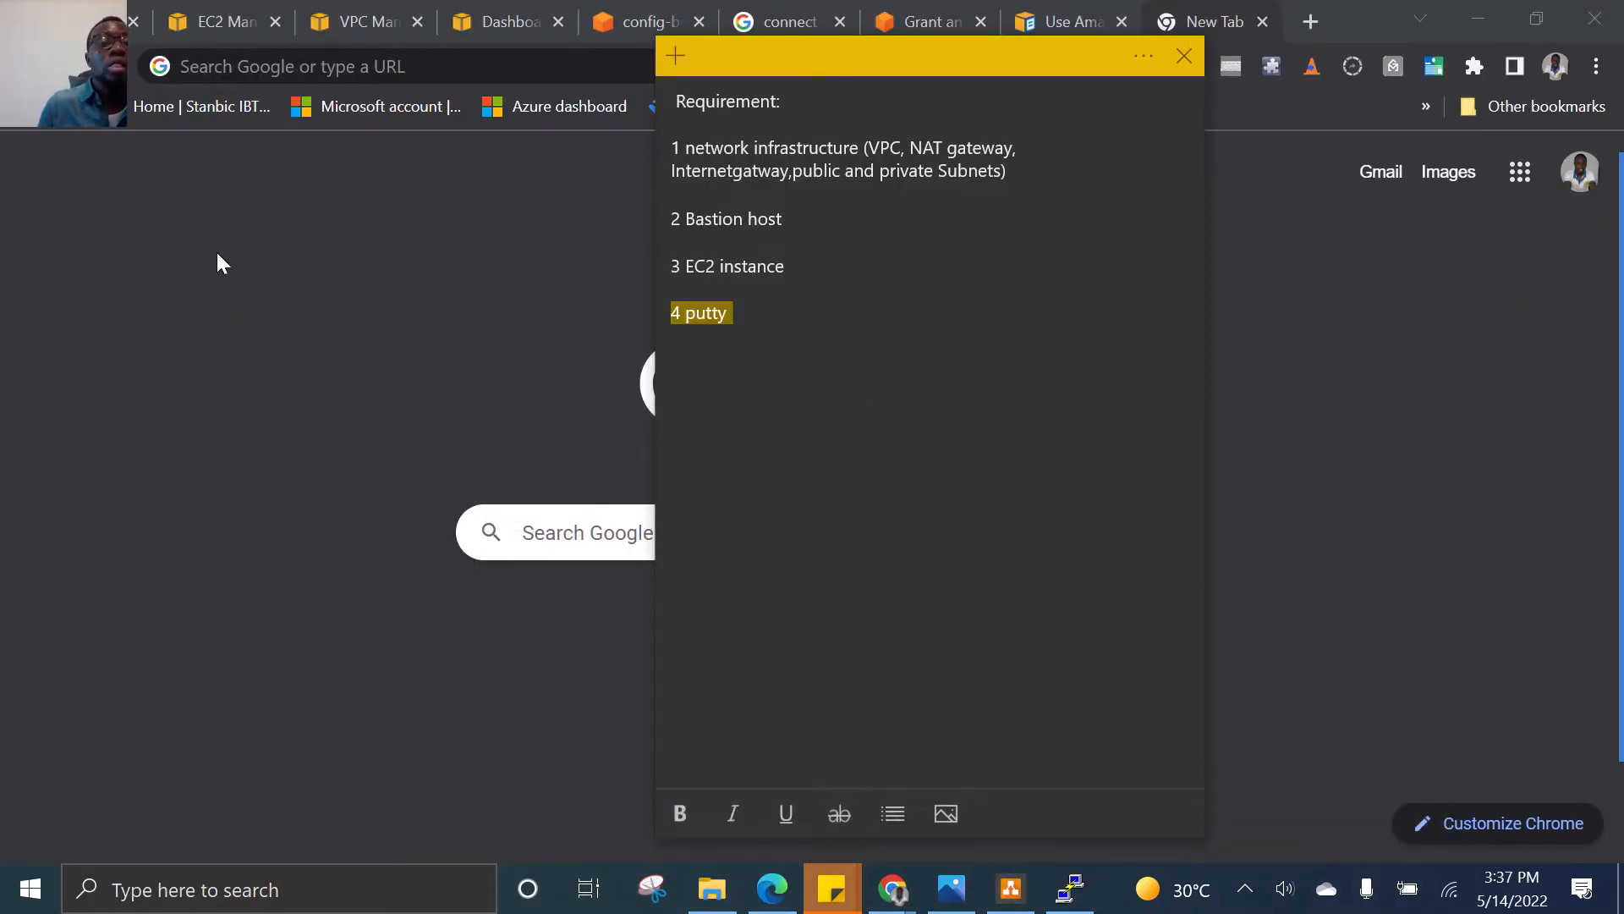
# Switch to the EC2 Instances page in the browser and refresh the instance list
pyautogui.click(189, 17)
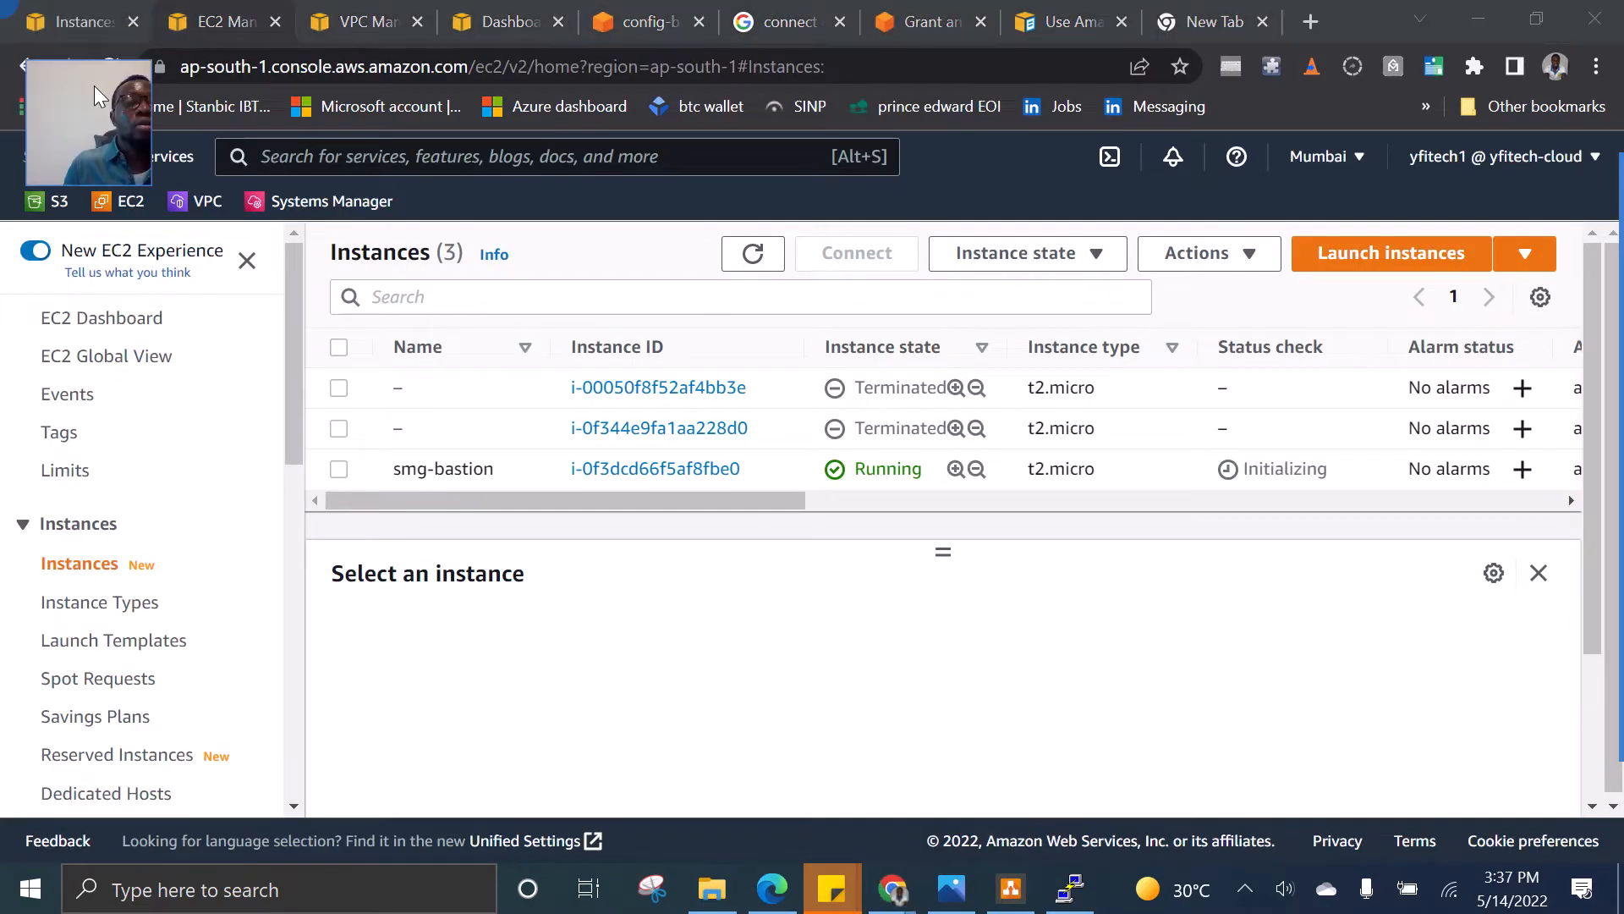
pyautogui.click(76, 22)
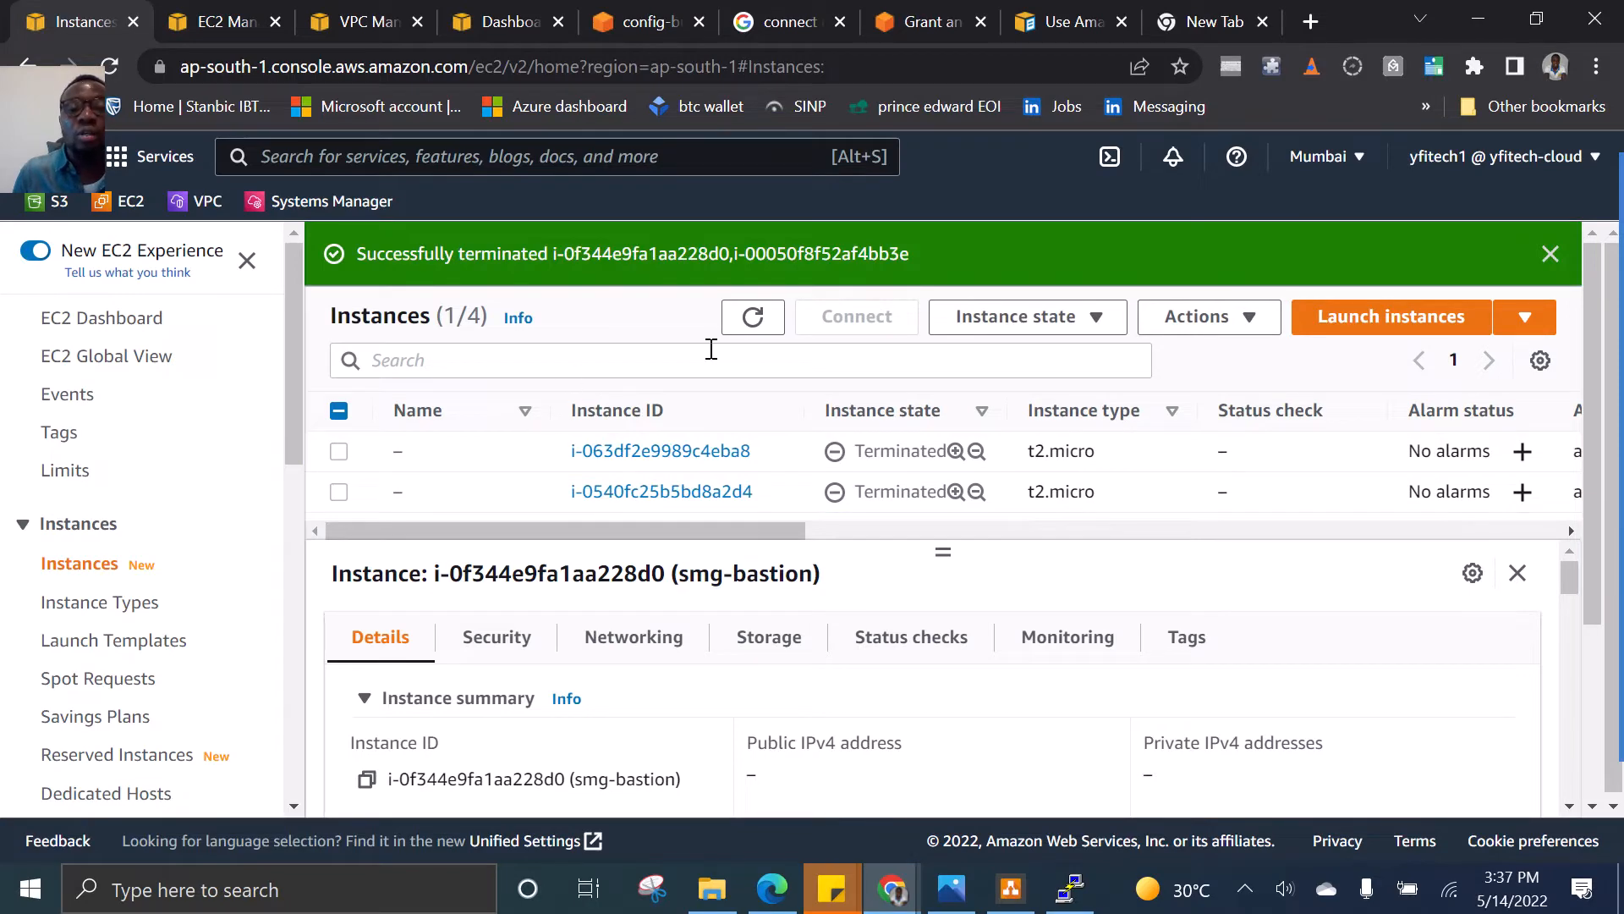
pyautogui.click(752, 317)
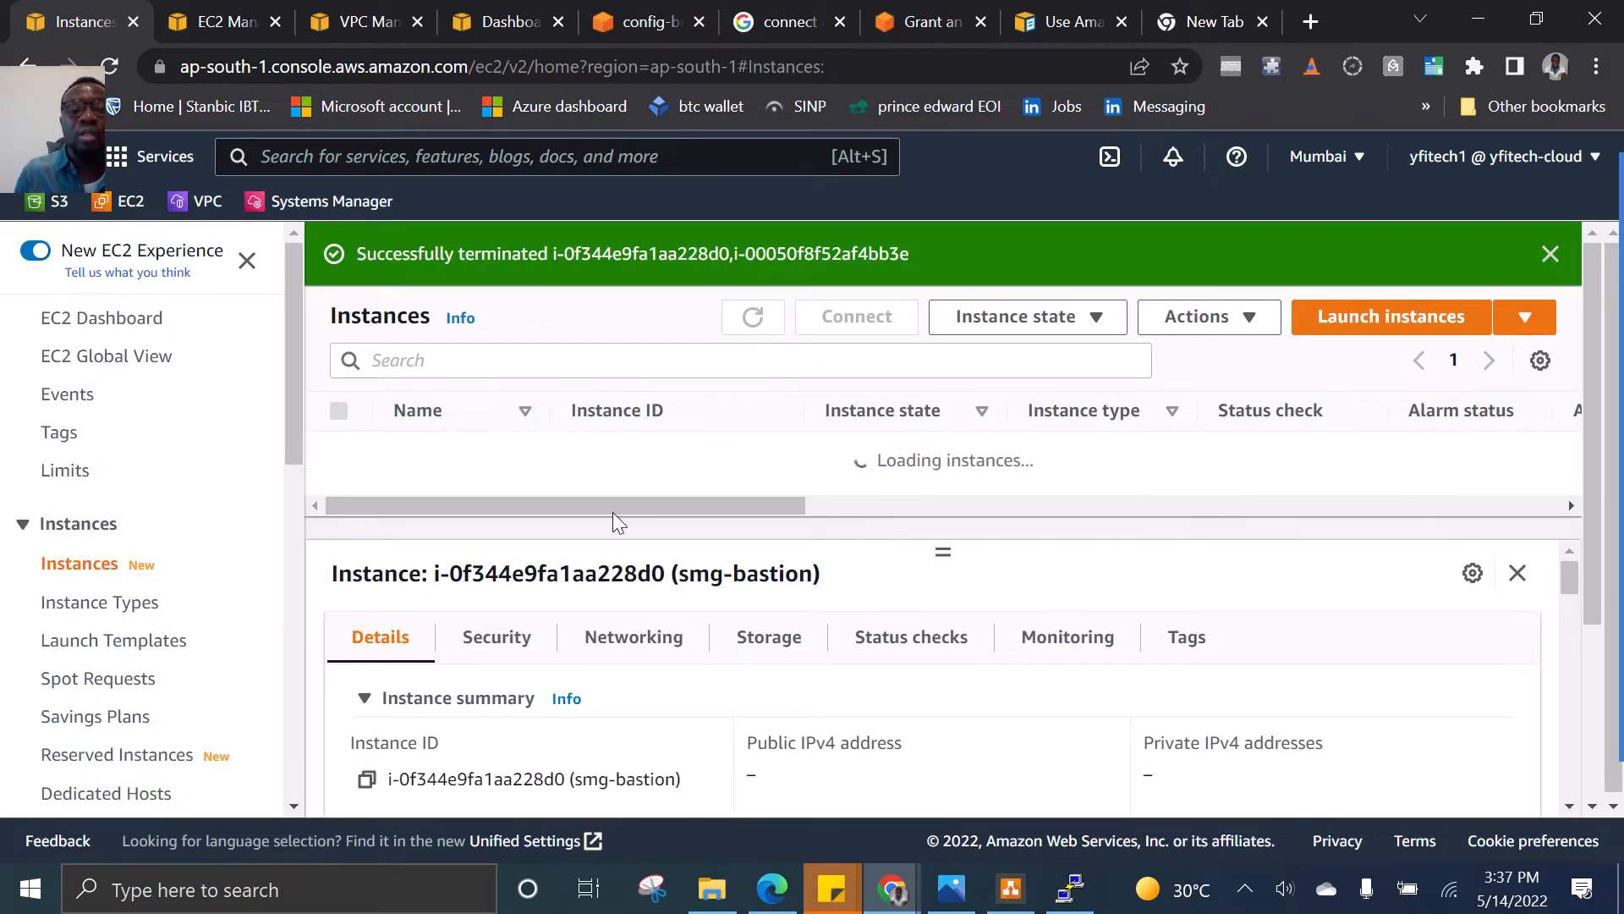
pyautogui.scroll(-2, 616, 490)
pyautogui.scroll(1, 559, 424)
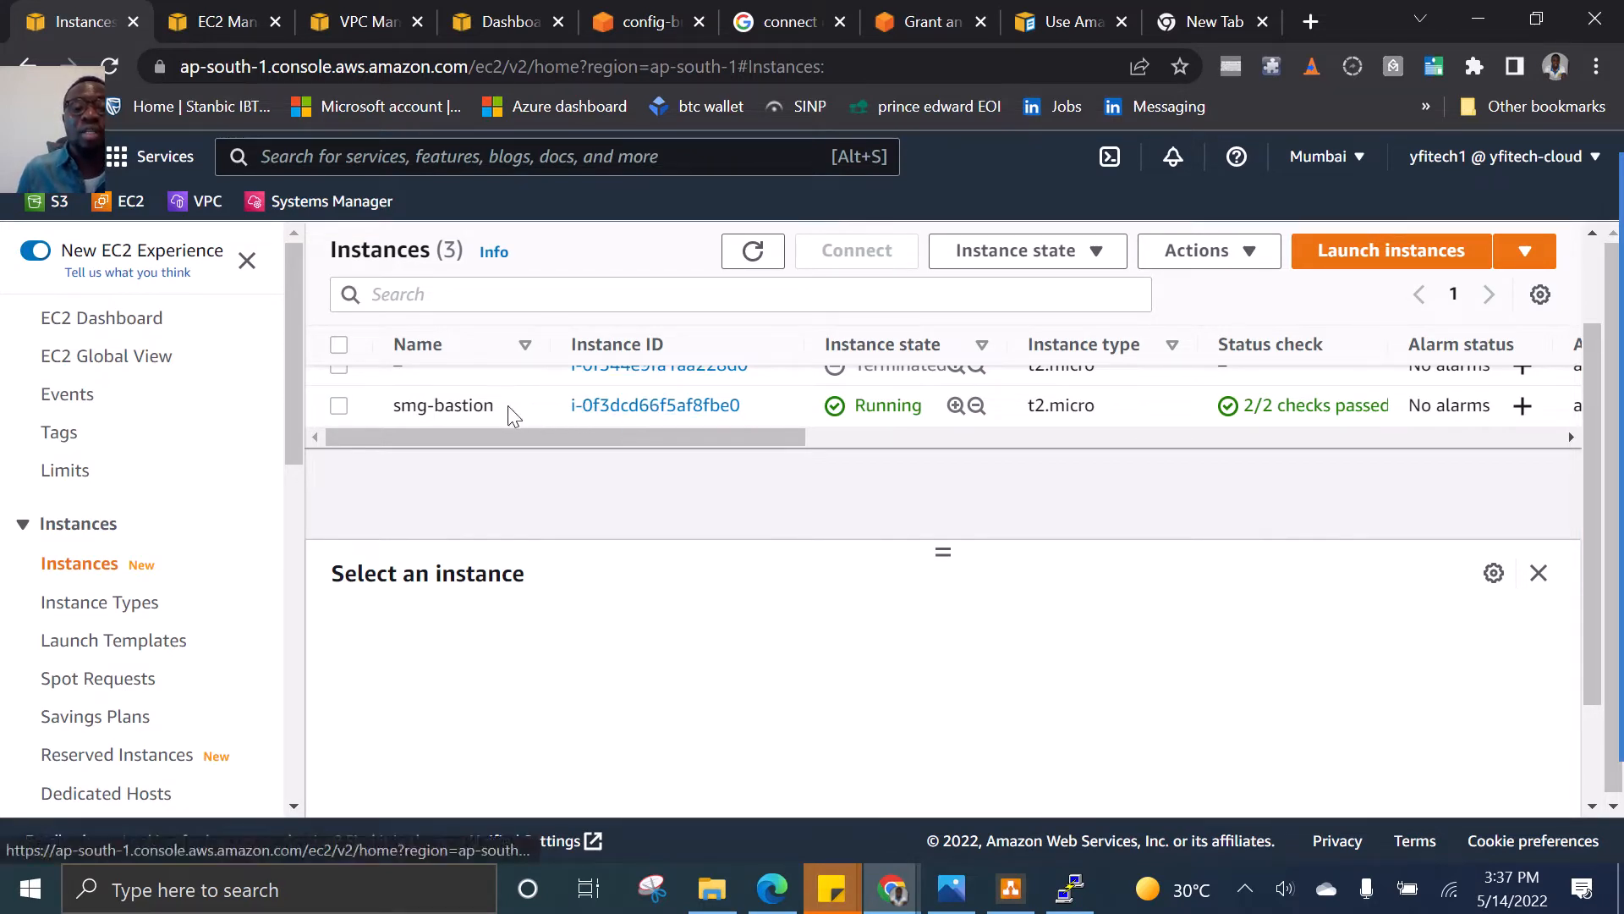
# Select the smg-bastion instance and check its public and private IPv4 addresses in the instance details
pyautogui.click(339, 406)
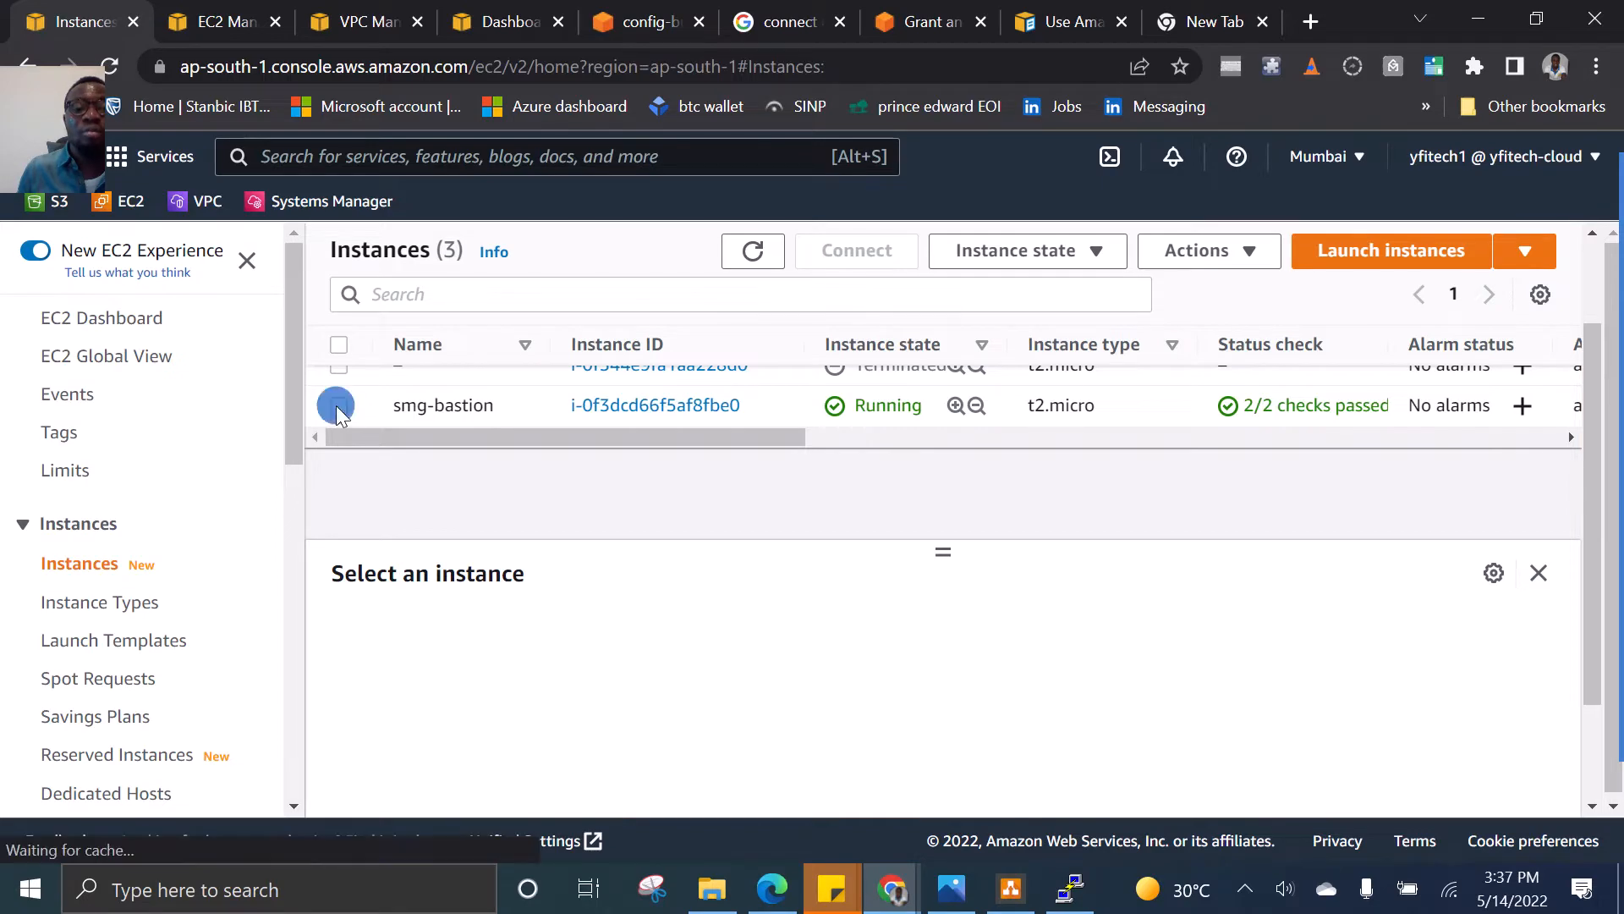
pyautogui.scroll(-3, 910, 724)
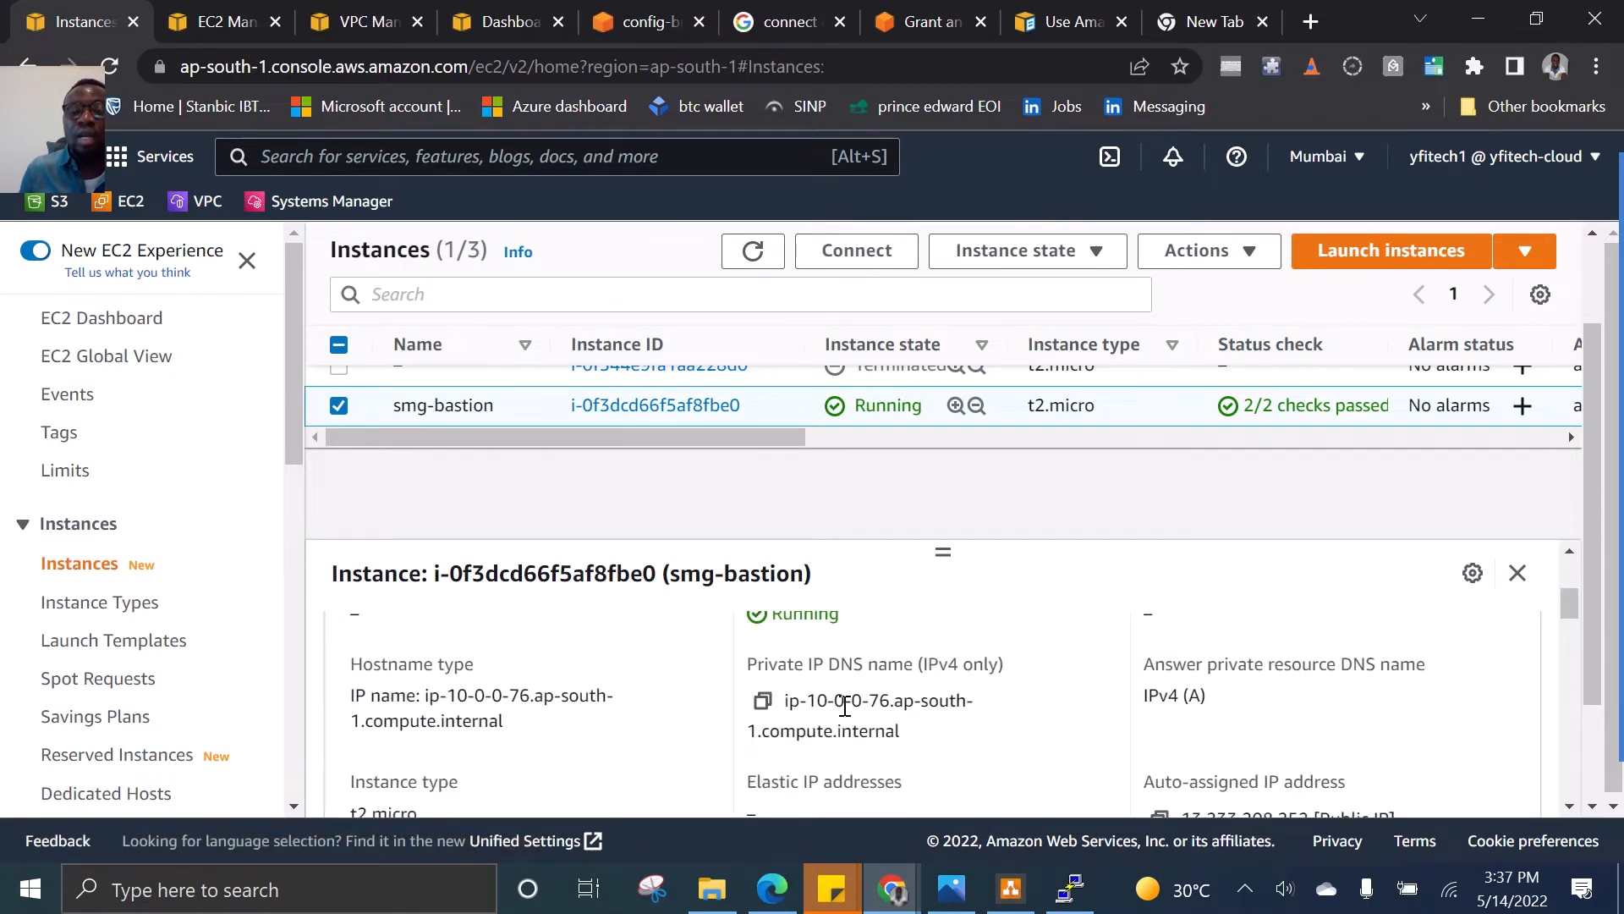
pyautogui.scroll(3, 844, 706)
pyautogui.moveTo(796, 779); pyautogui.dragTo(856, 779)
pyautogui.moveTo(1289, 773); pyautogui.dragTo(1207, 777)
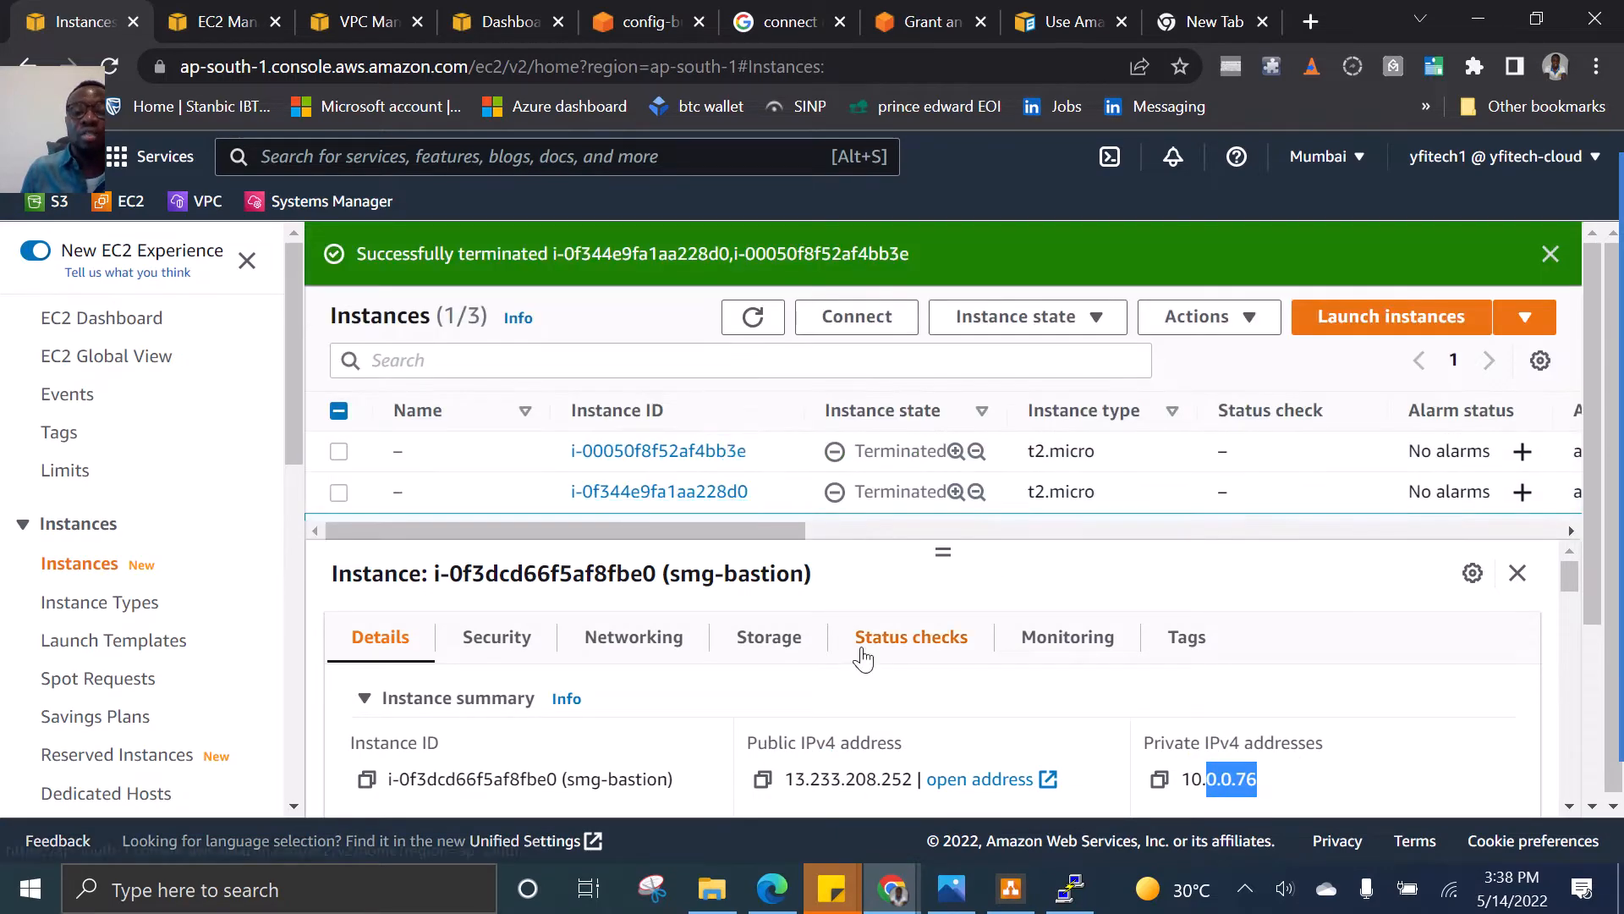
# Check the Bastion Host's public subnet in the draw.io diagram and return to the EC2 console in the browser
pyautogui.click(1011, 888)
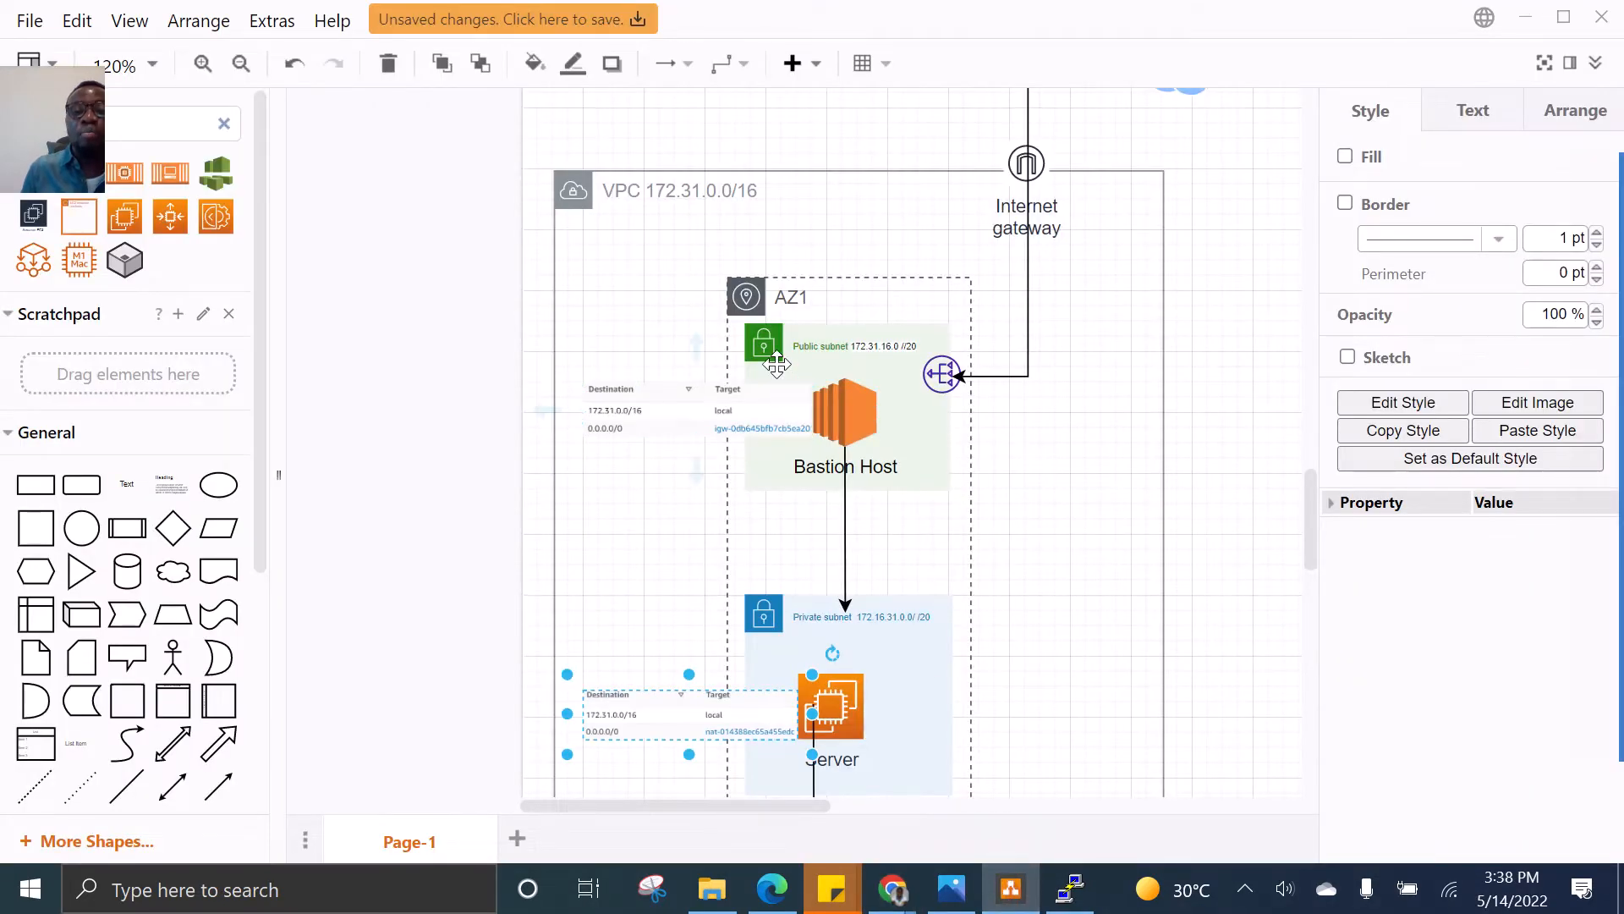
pyautogui.click(768, 337)
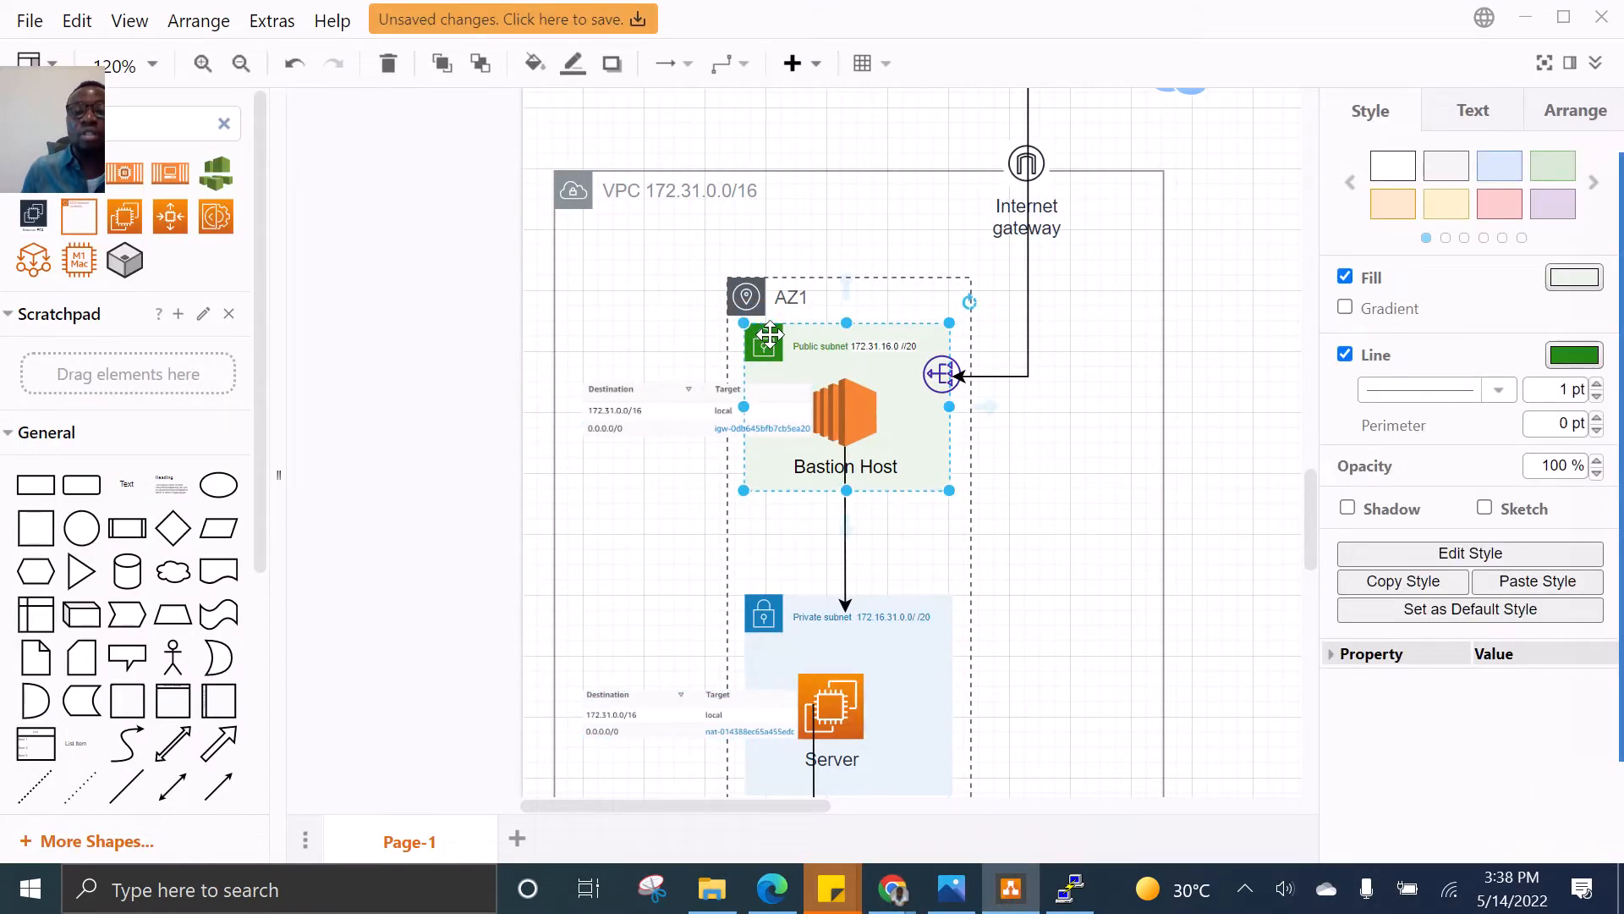
pyautogui.click(1520, 19)
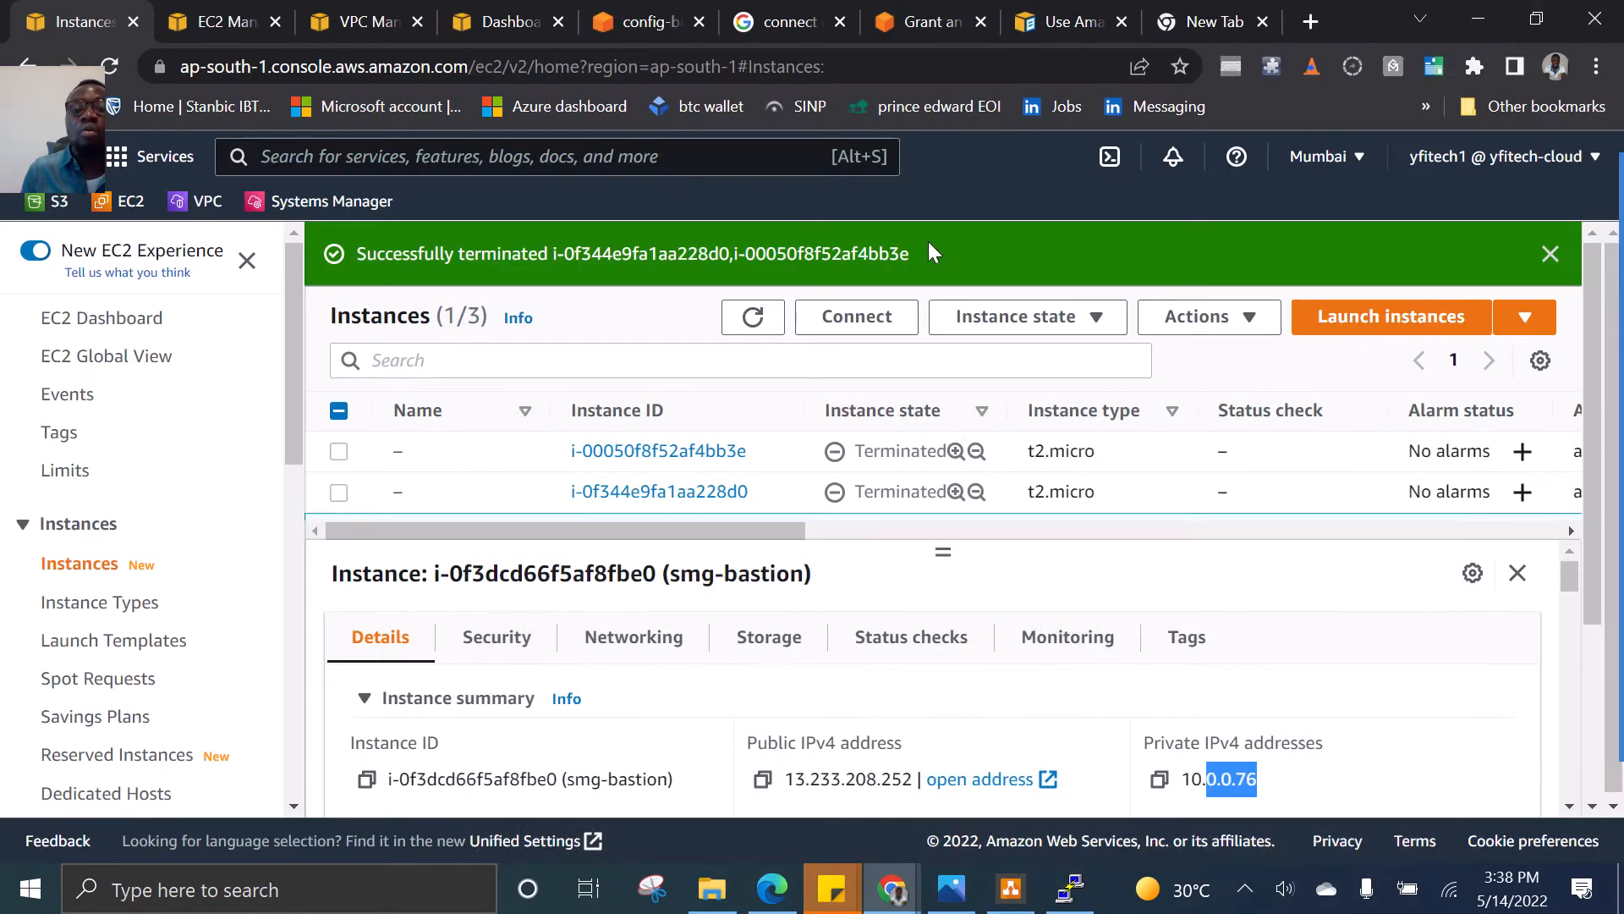
# Start launching a new EC2 instance from the Instances page
pyautogui.scroll(-2, 735, 449)
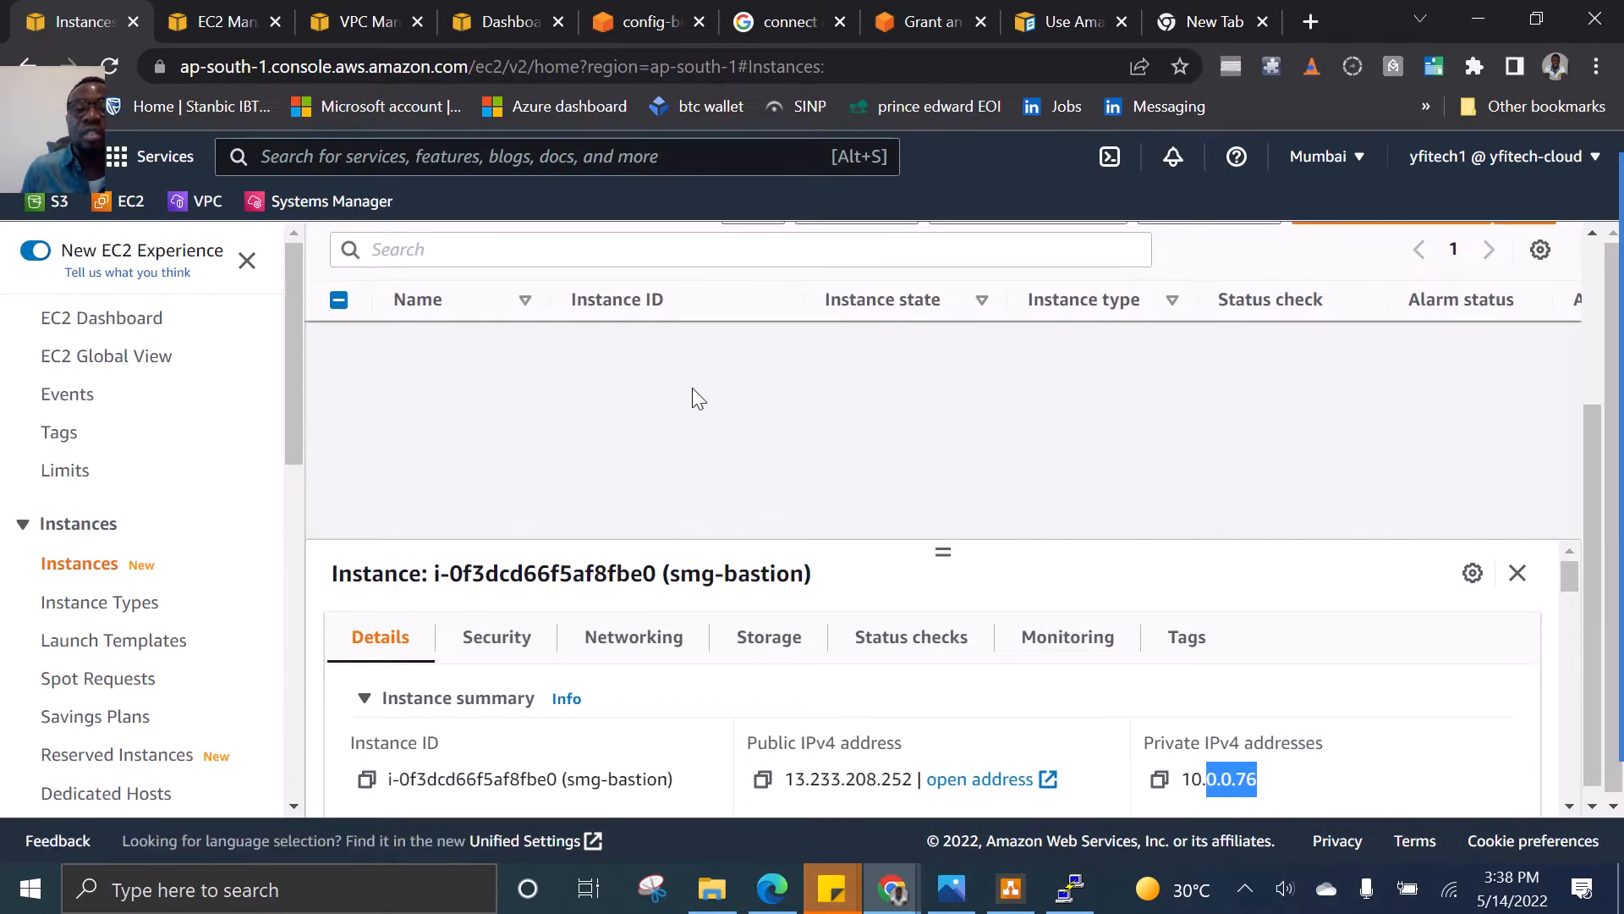
pyautogui.scroll(1, 692, 387)
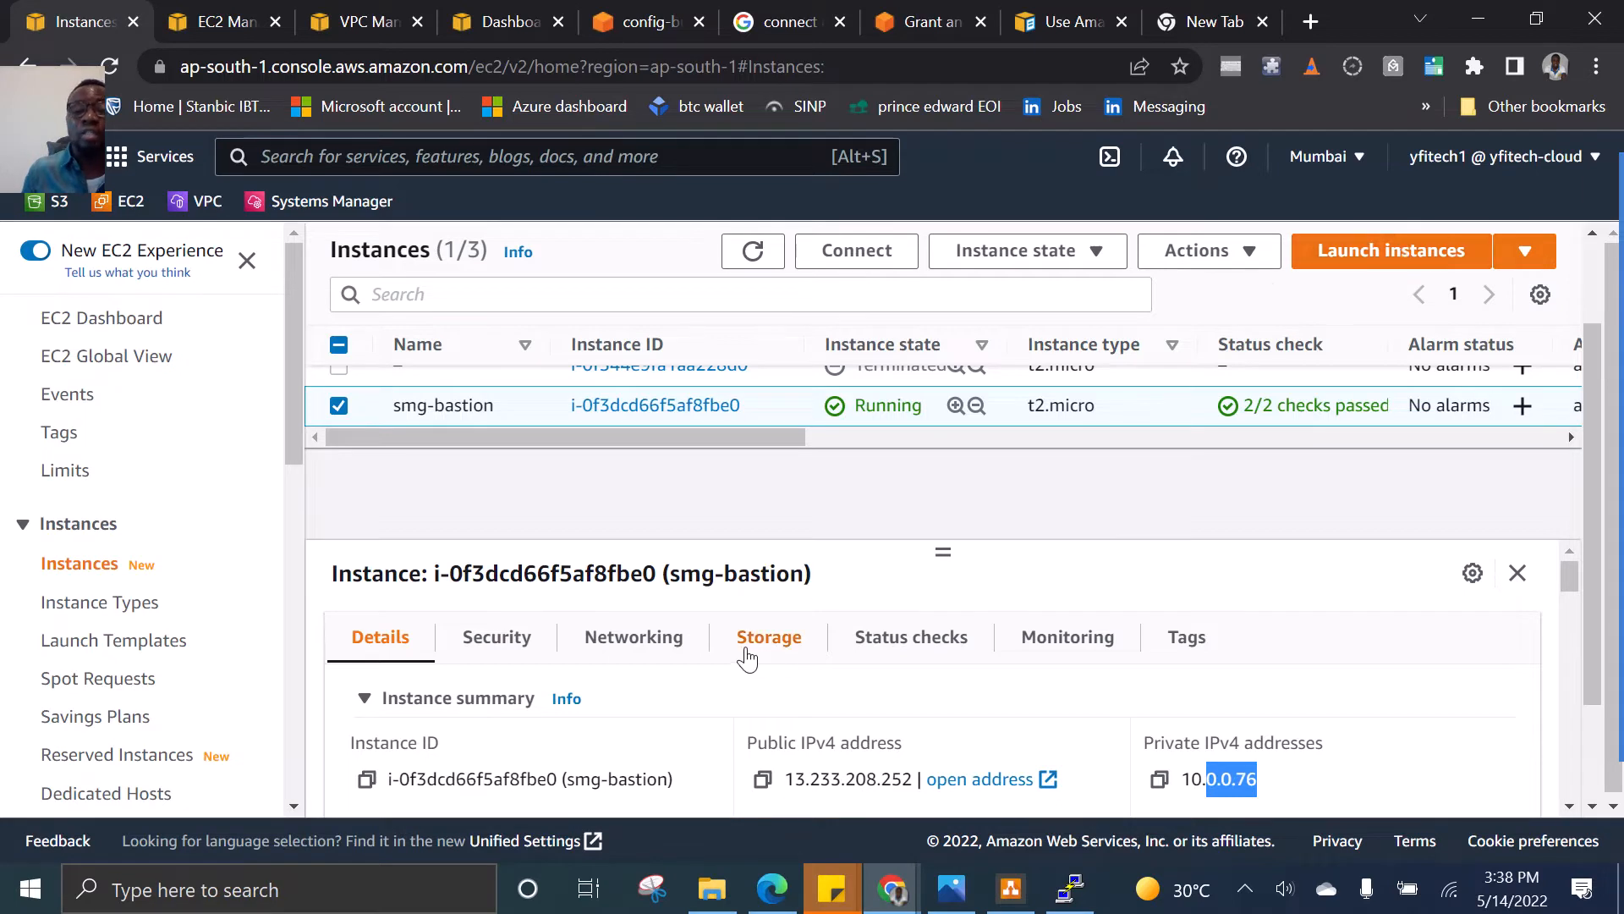
pyautogui.click(1385, 265)
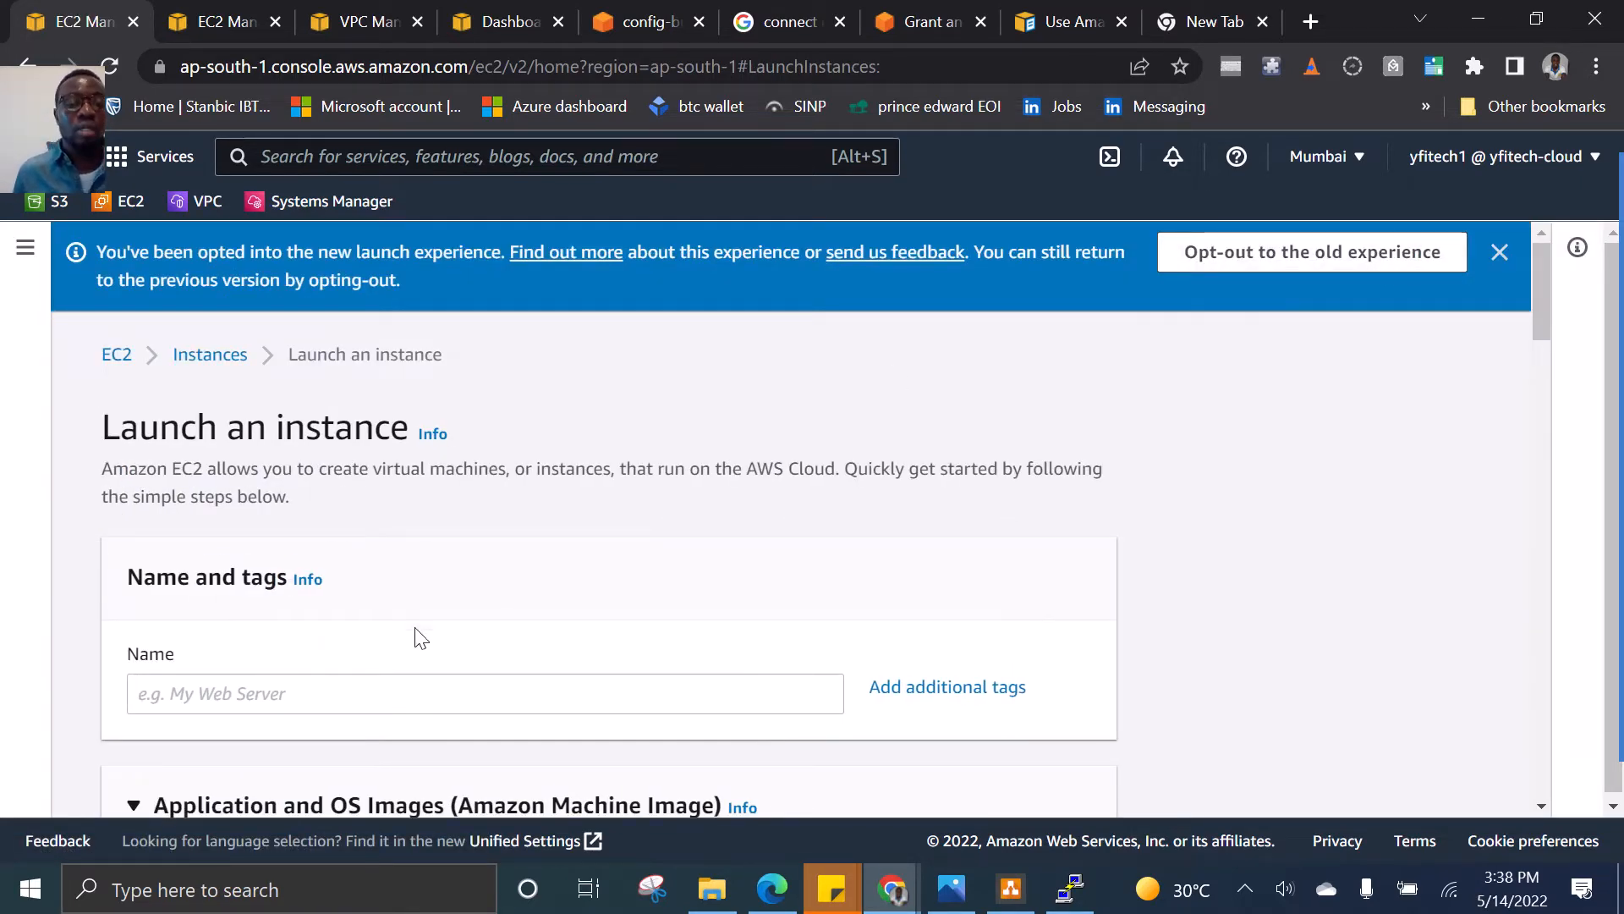
# Name the new instance smg-apserver
pyautogui.scroll(-3, 414, 638)
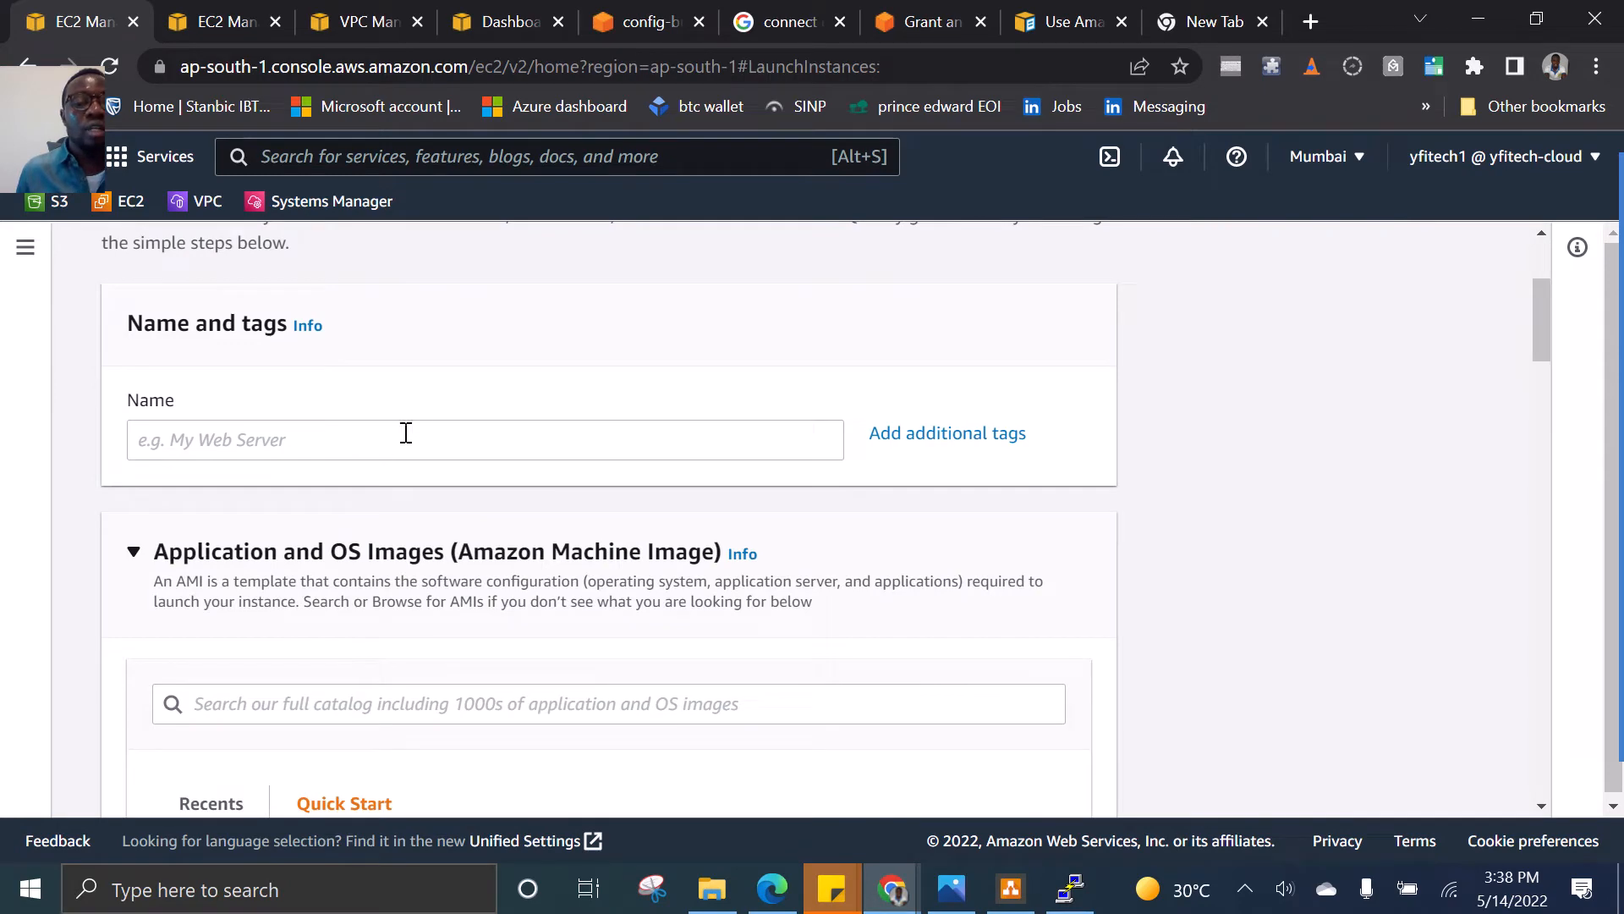
pyautogui.scroll(3, 406, 432)
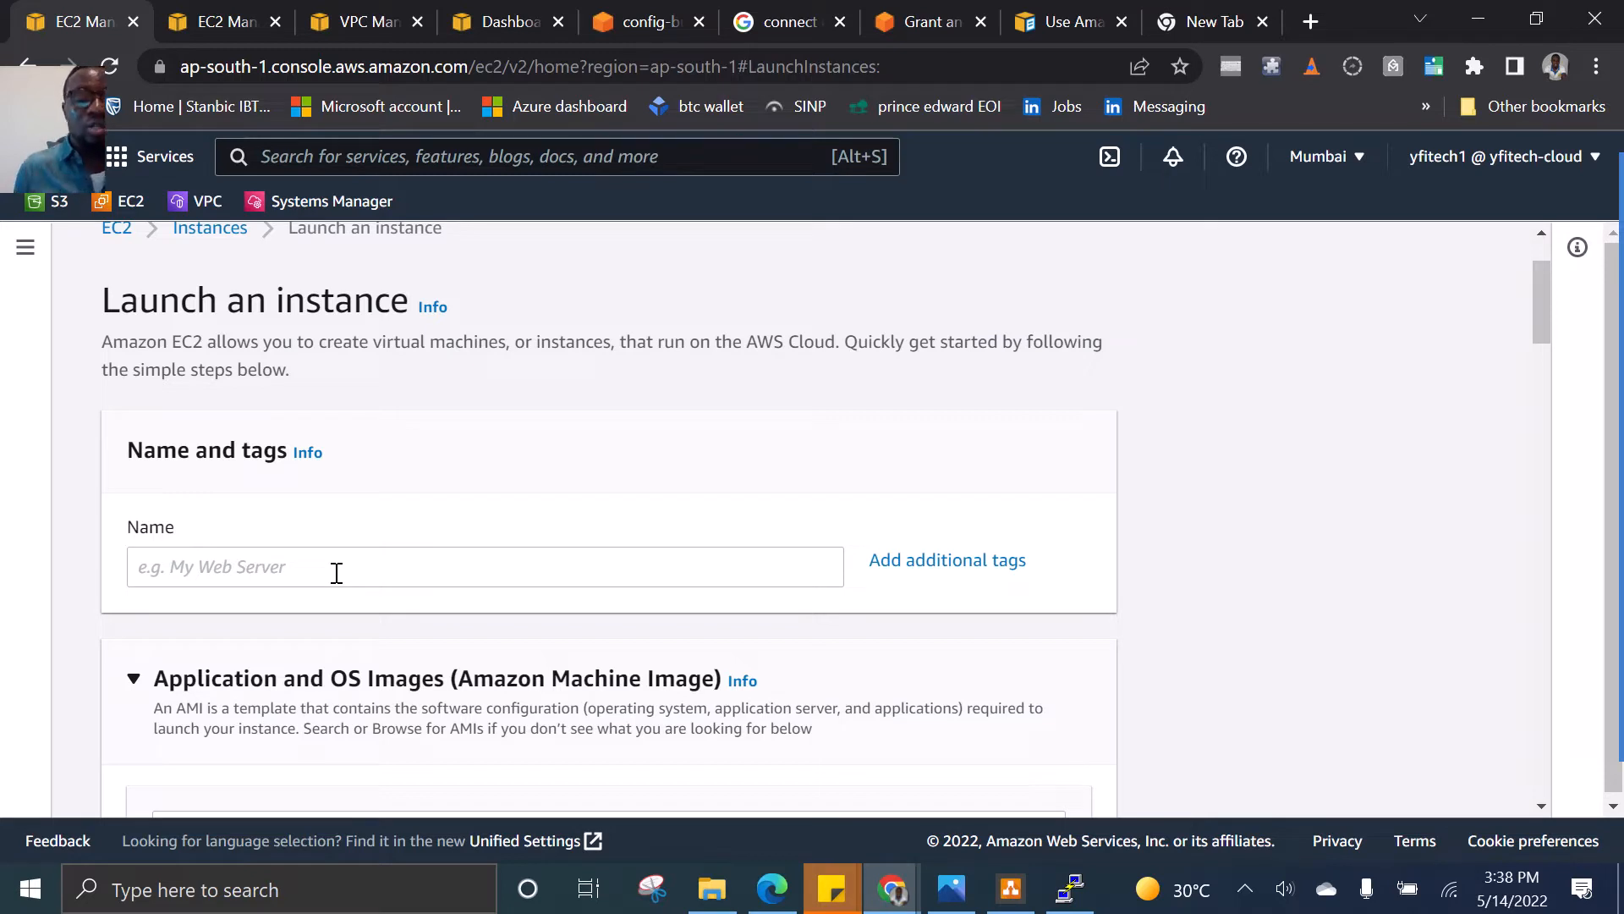
pyautogui.click(336, 573)
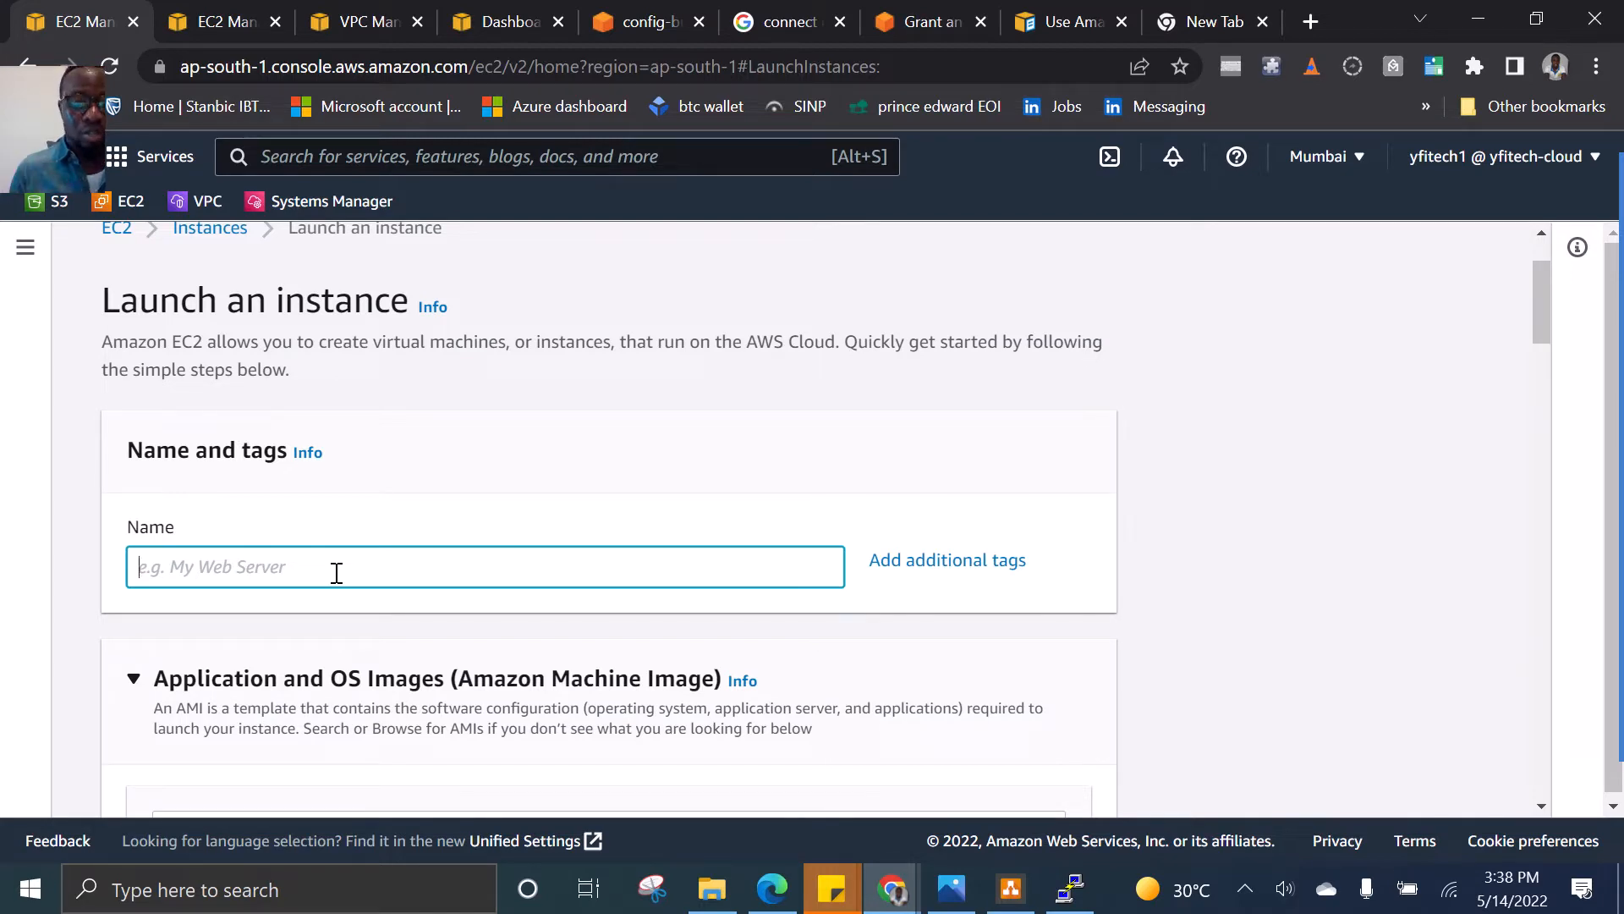
pyautogui.write('smg-ap')
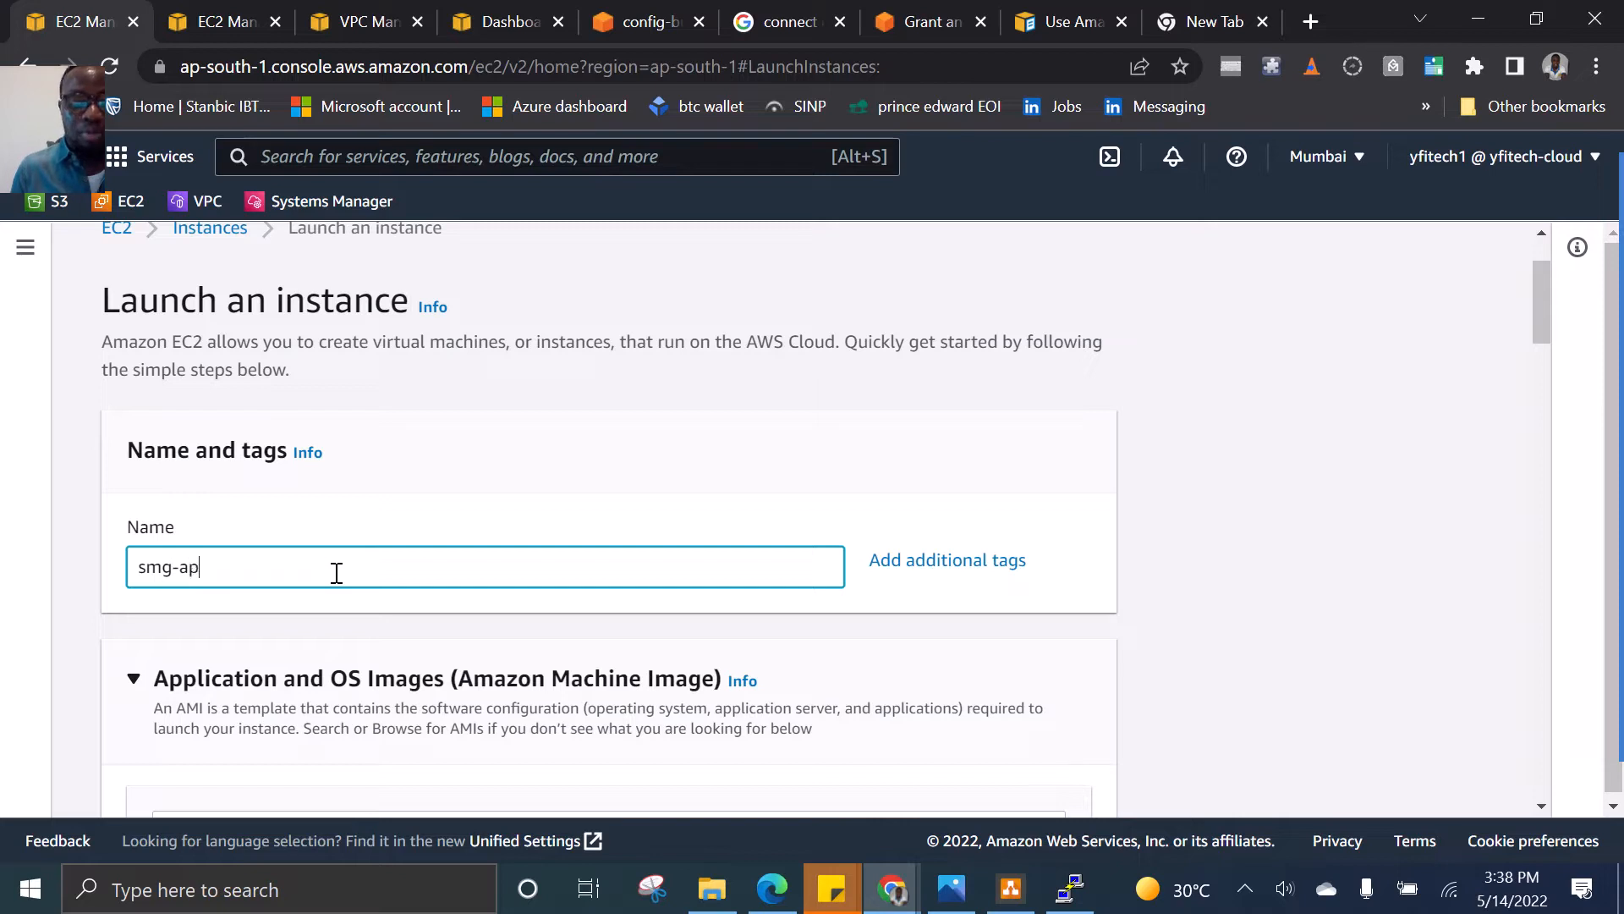
pyautogui.write('ser')
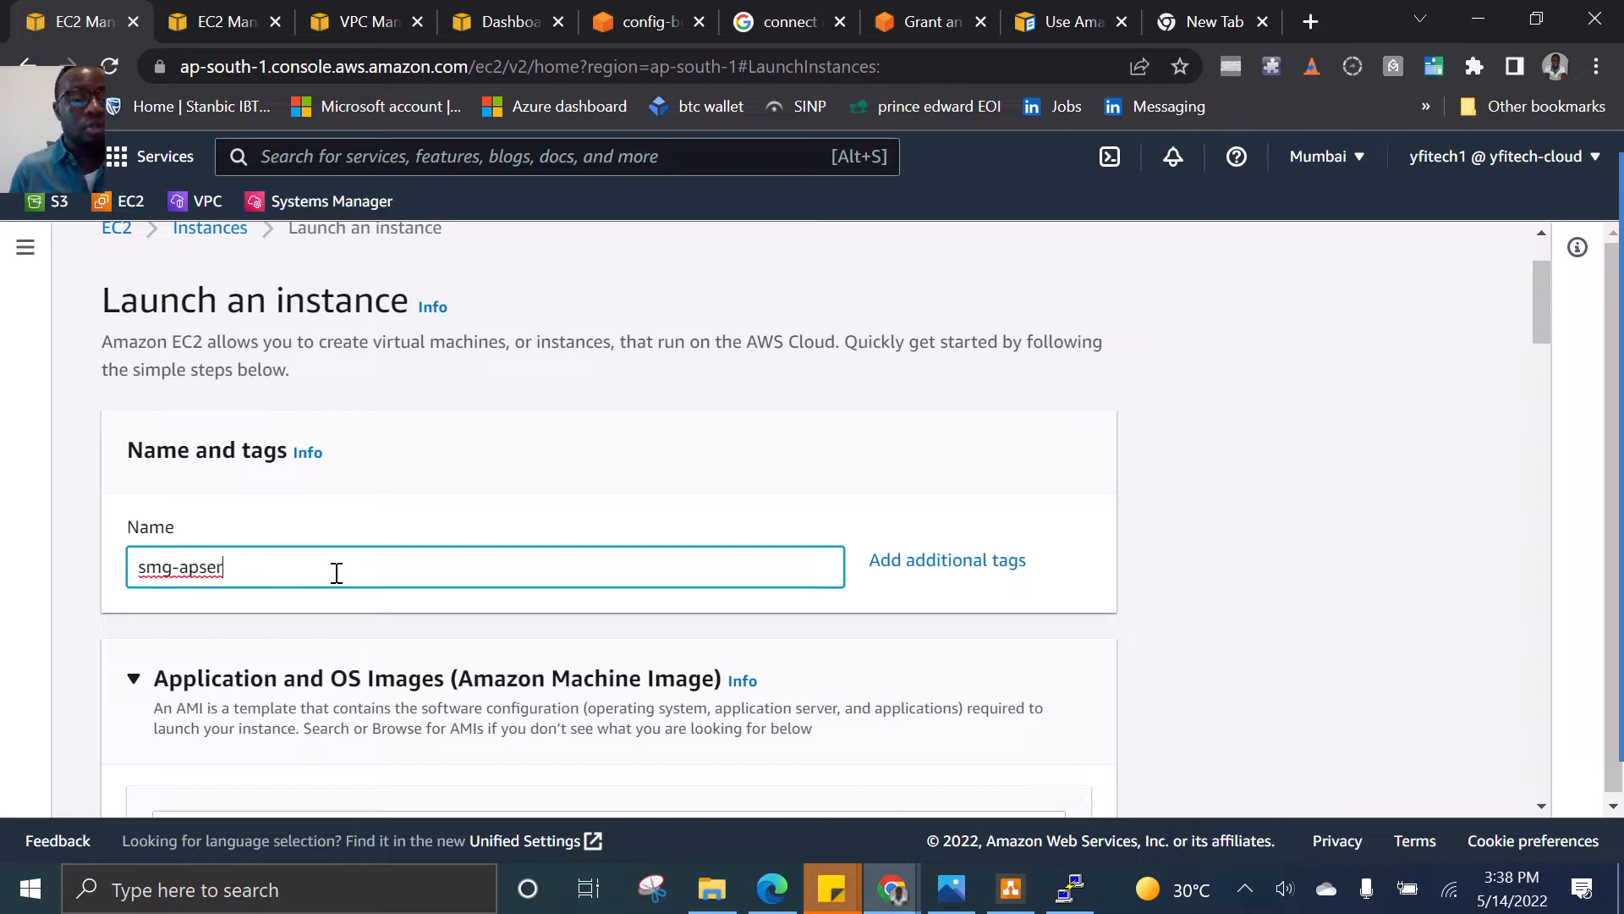
pyautogui.write('ver')
pyautogui.scroll(-1, 698, 528)
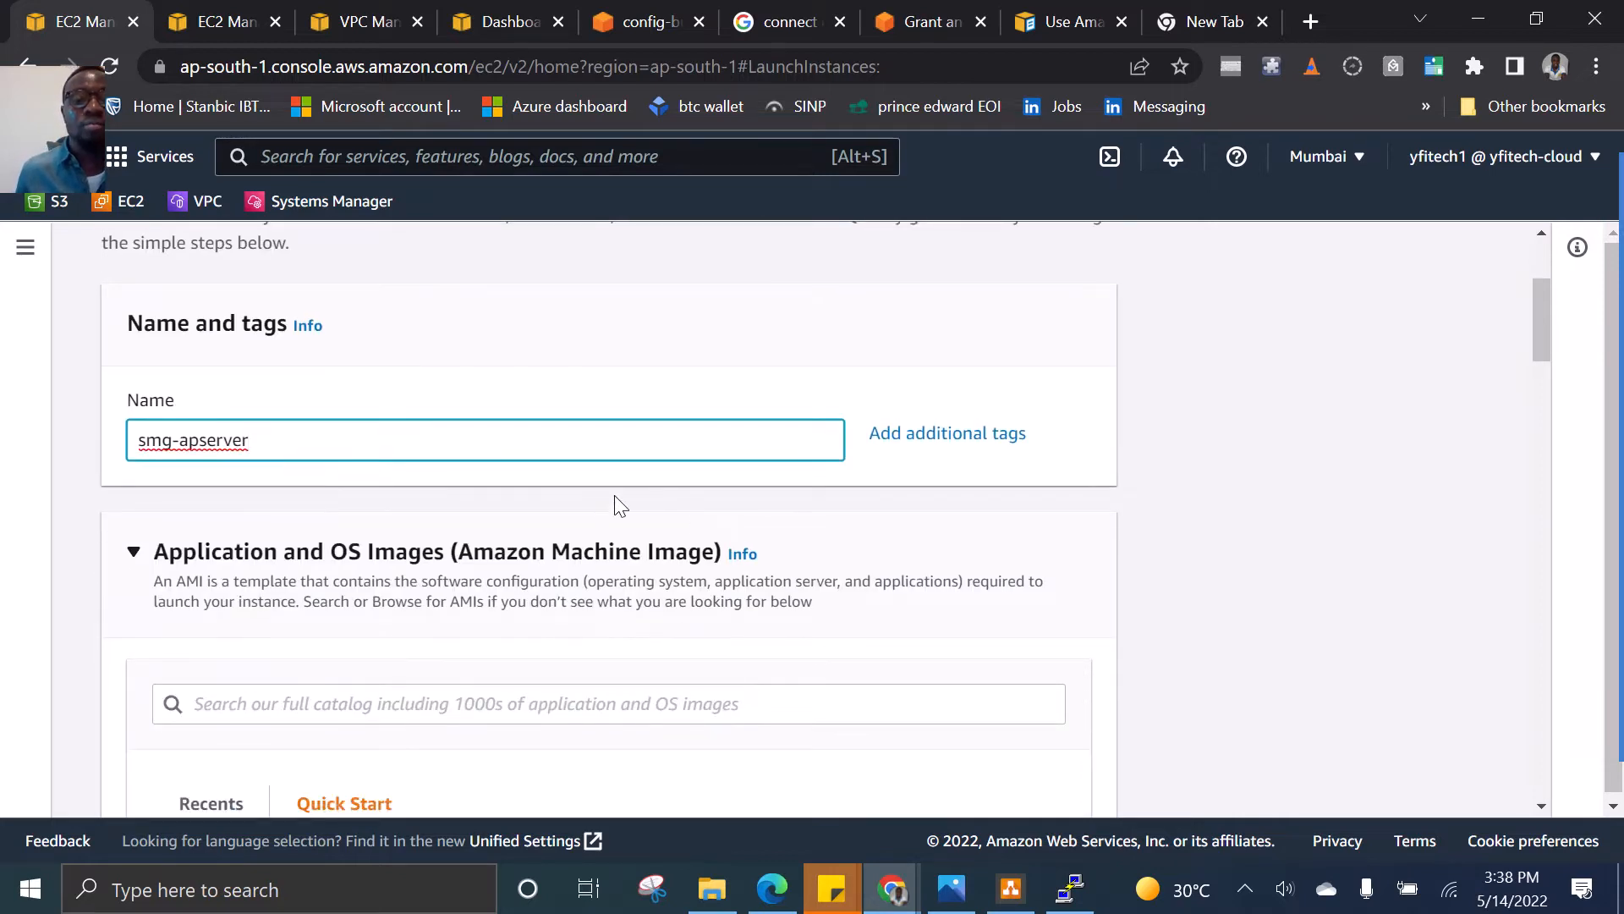
# Review the Amazon Linux machine images on offer and keep Amazon Linux 2 AMI (HVM) - Kernel 5.10
pyautogui.scroll(-1, 520, 523)
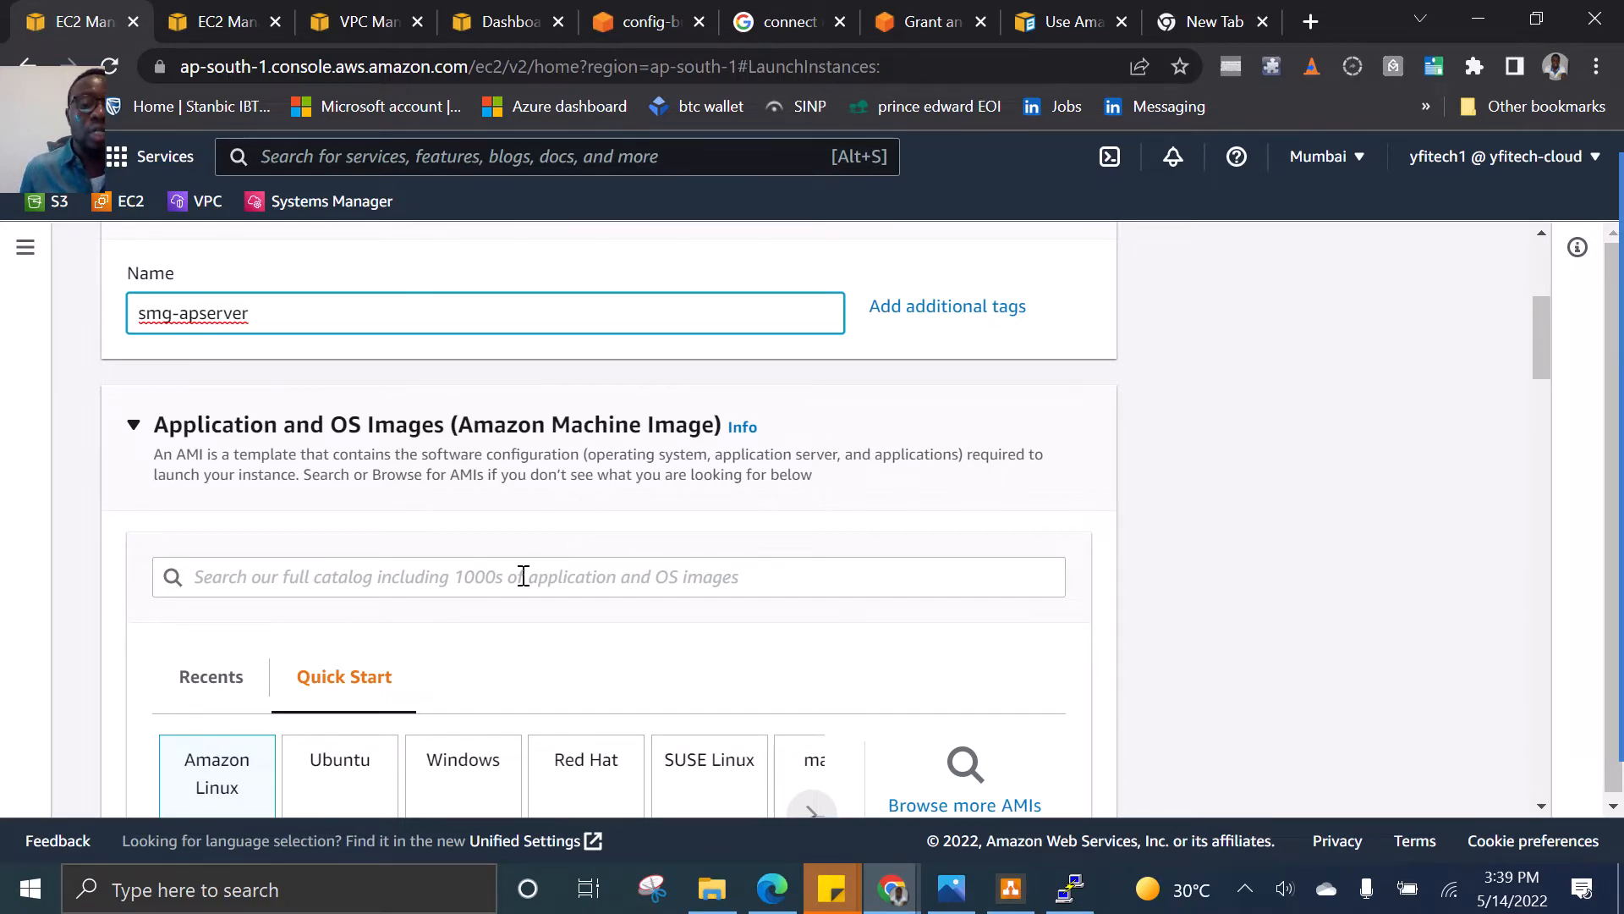
pyautogui.scroll(-3, 471, 439)
pyautogui.scroll(3, 471, 355)
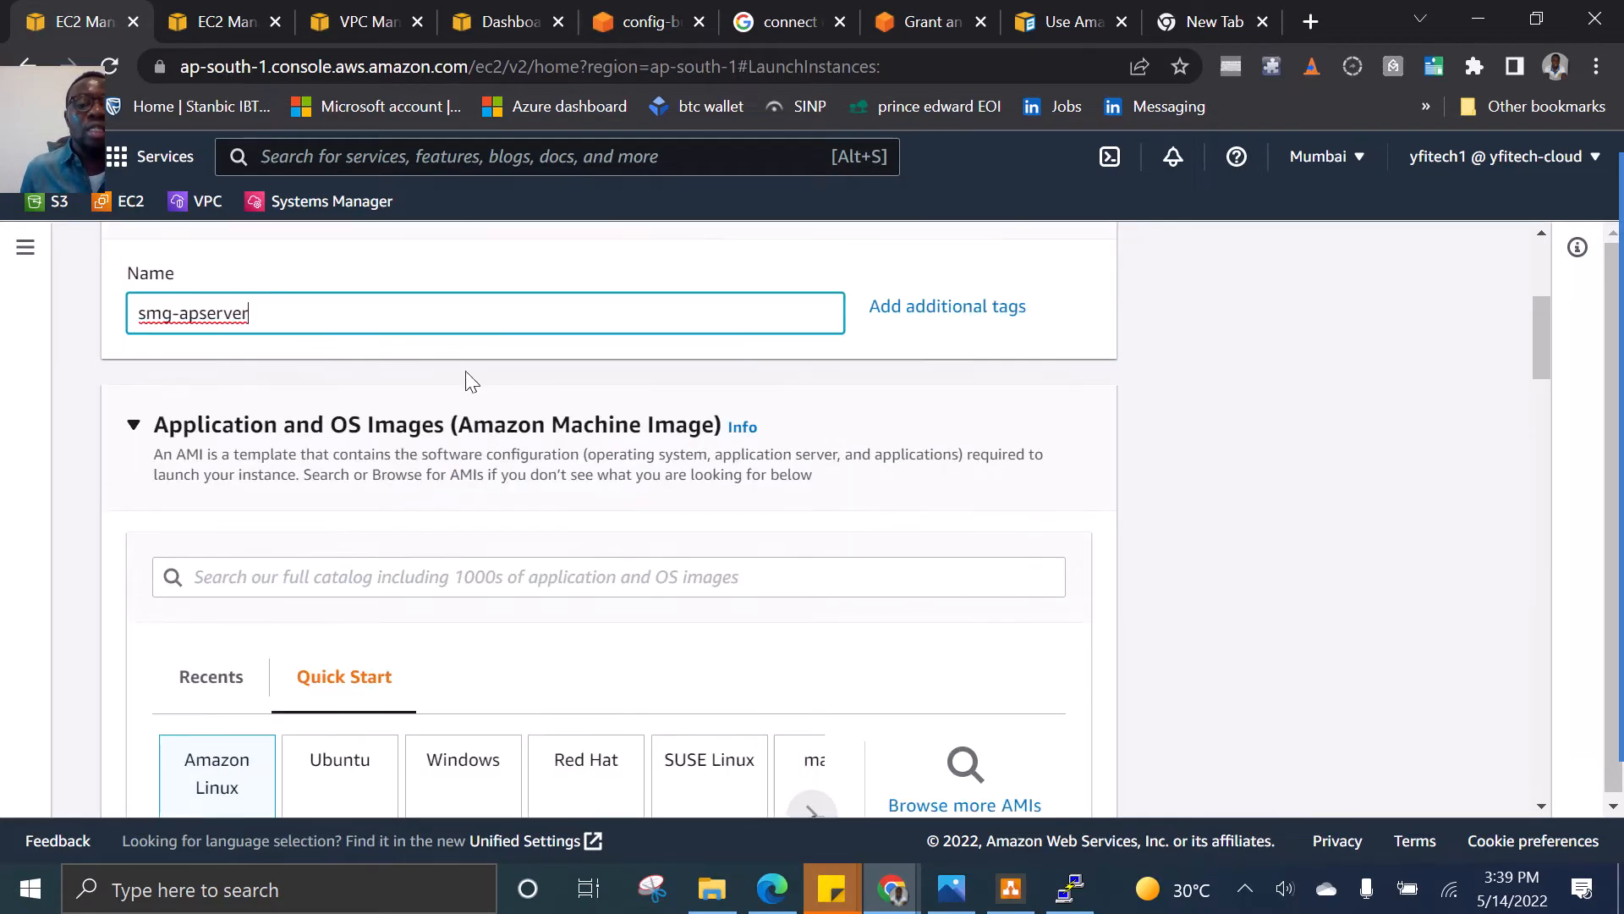
pyautogui.scroll(-2, 507, 457)
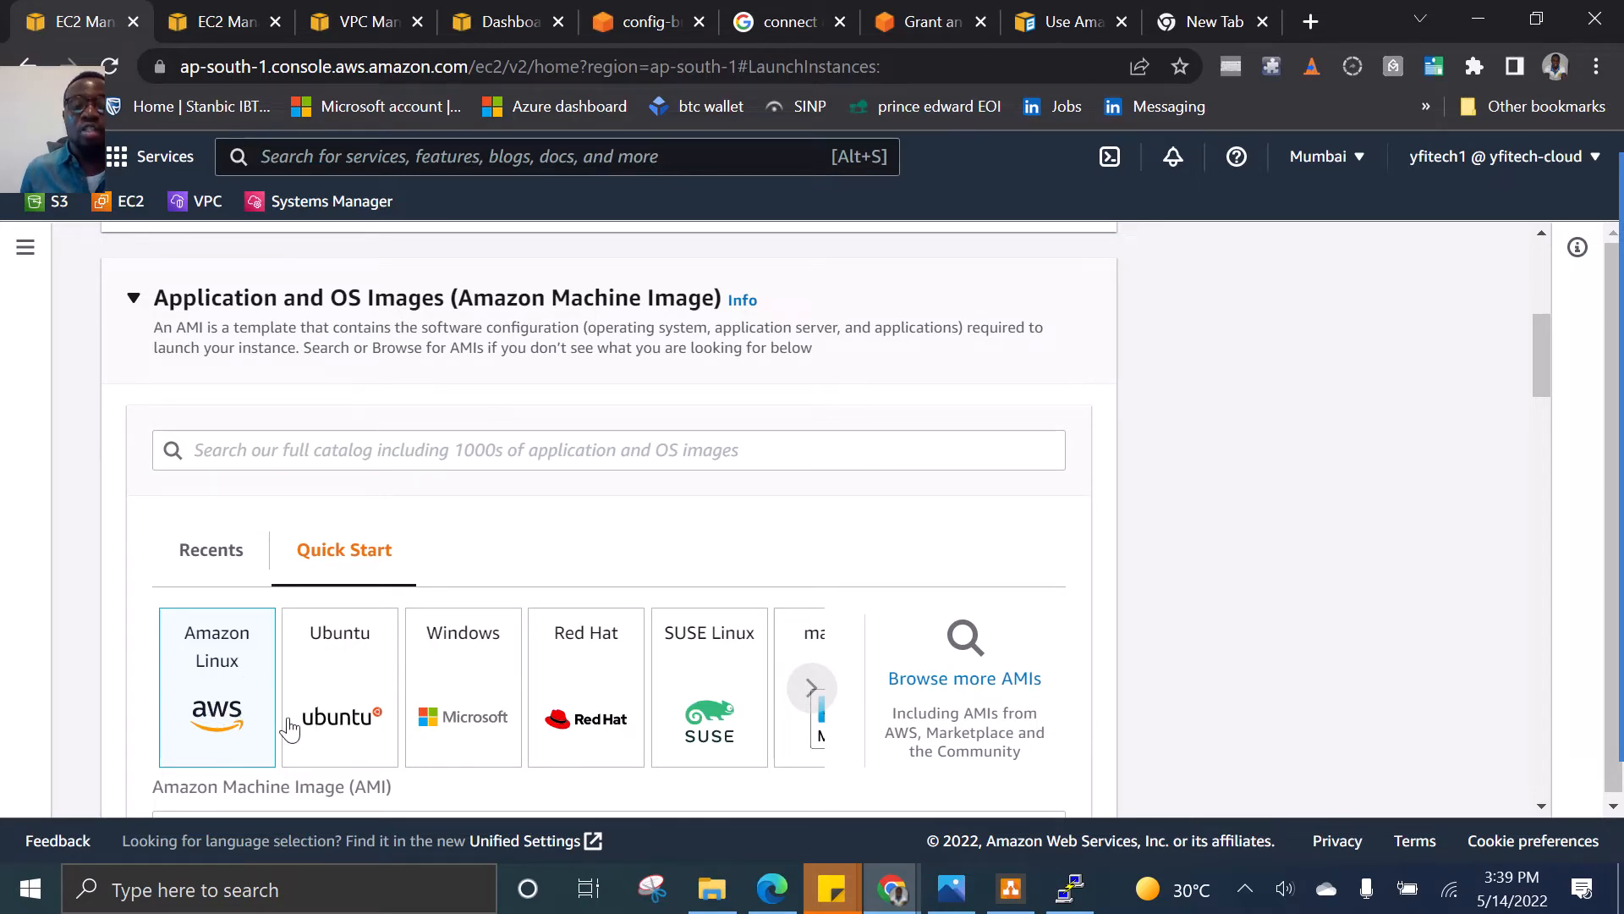
pyautogui.scroll(-2, 516, 548)
pyautogui.scroll(-2, 352, 624)
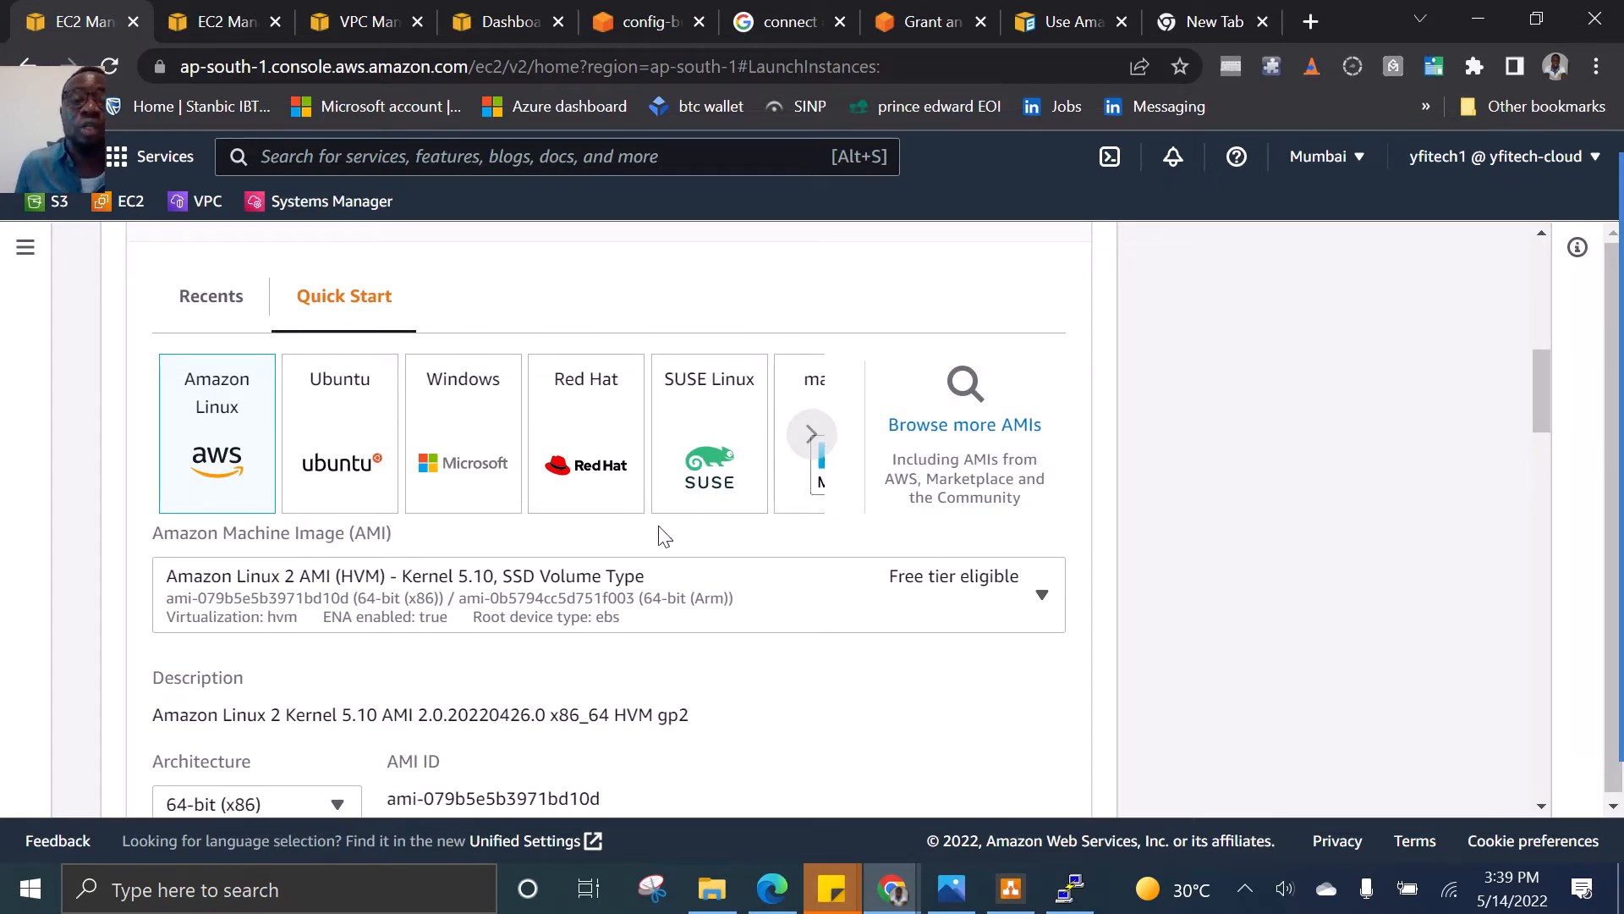
pyautogui.scroll(-2, 664, 567)
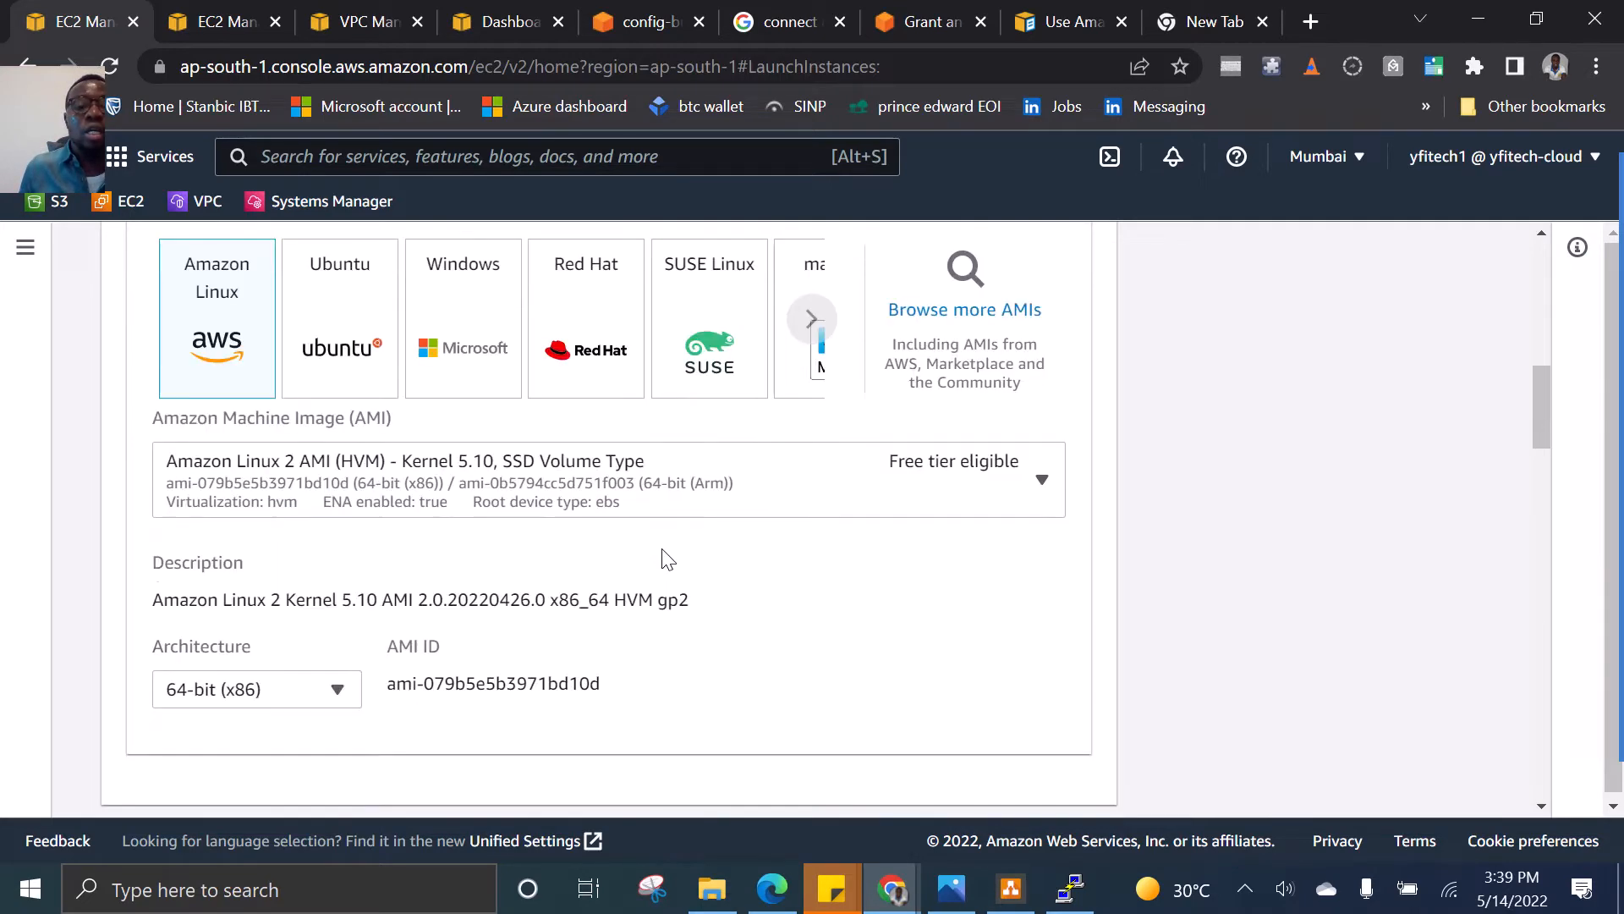
pyautogui.click(614, 482)
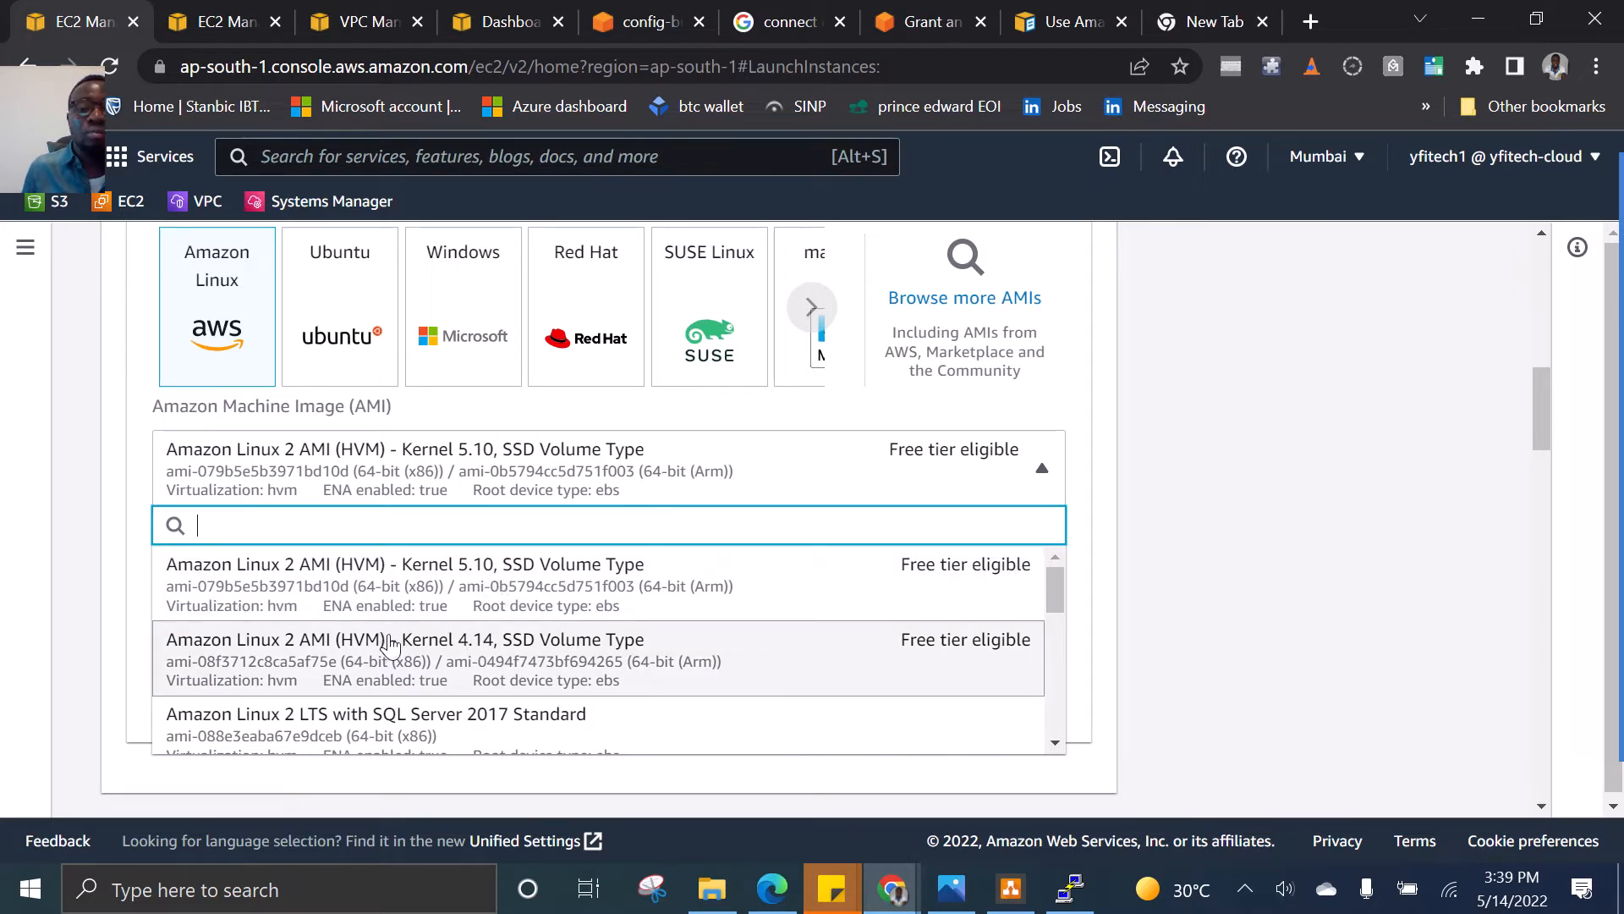
pyautogui.scroll(-2, 385, 650)
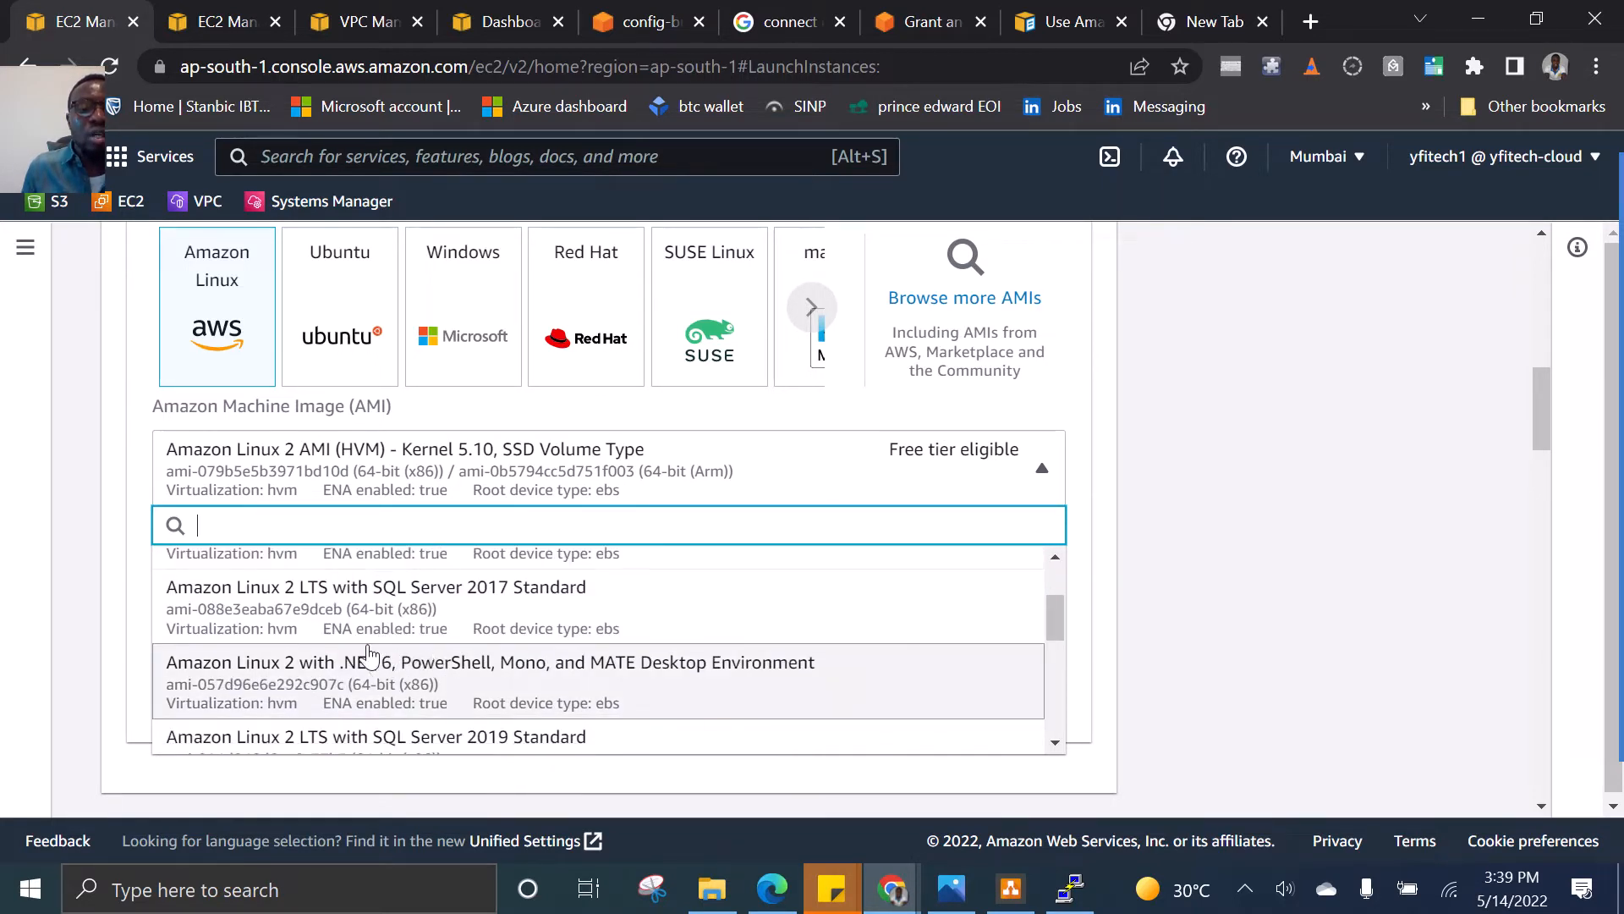
pyautogui.scroll(2, 622, 601)
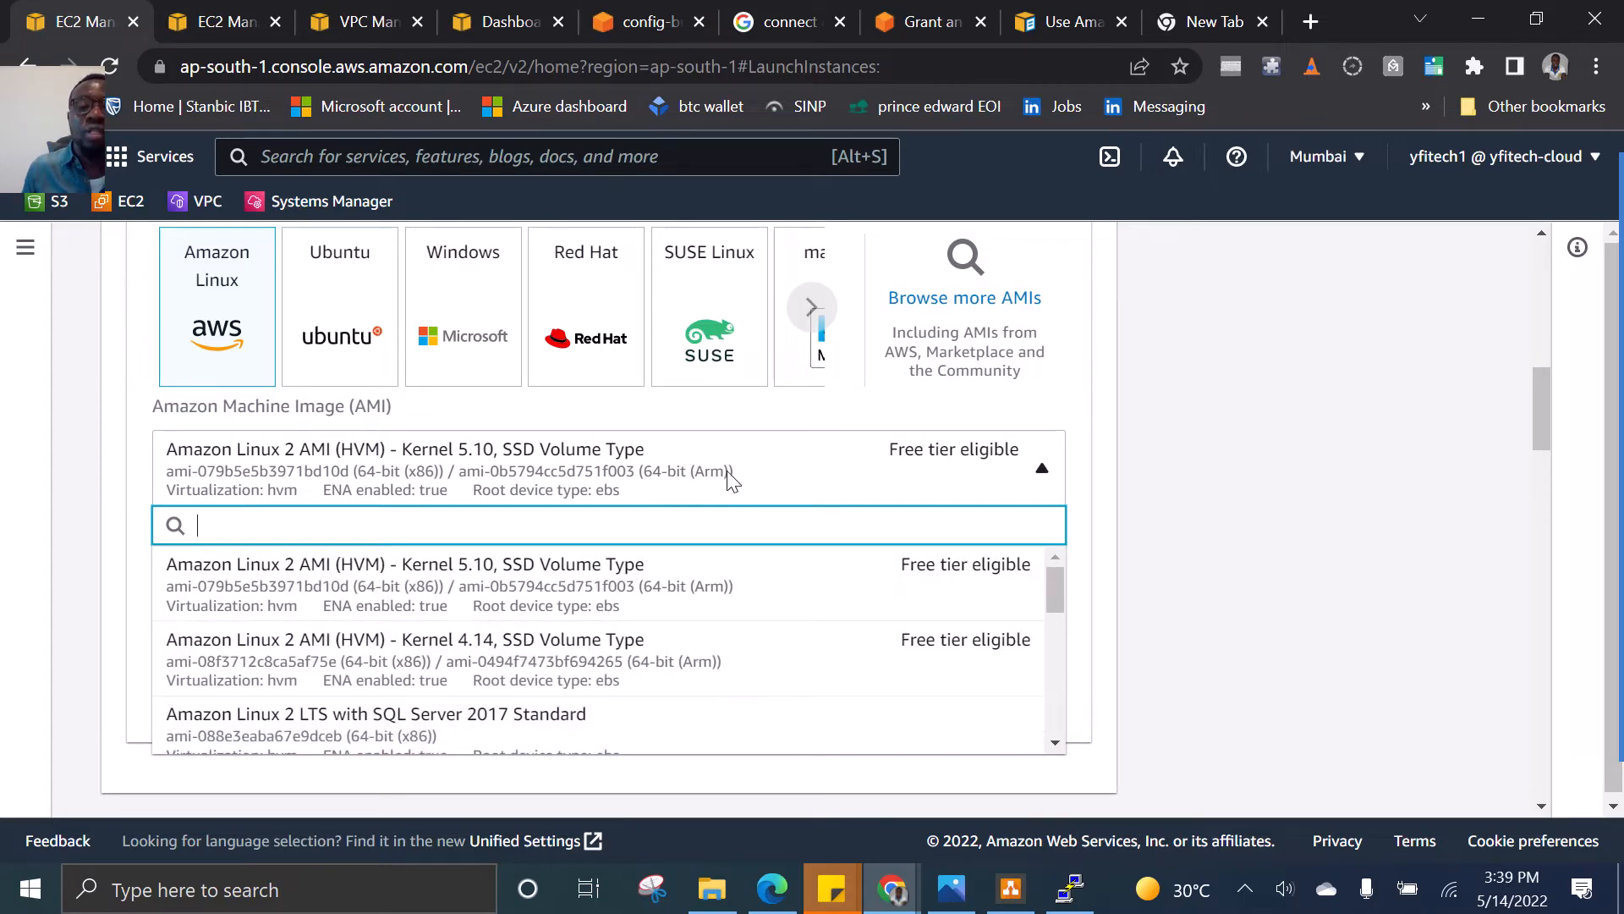
pyautogui.click(694, 481)
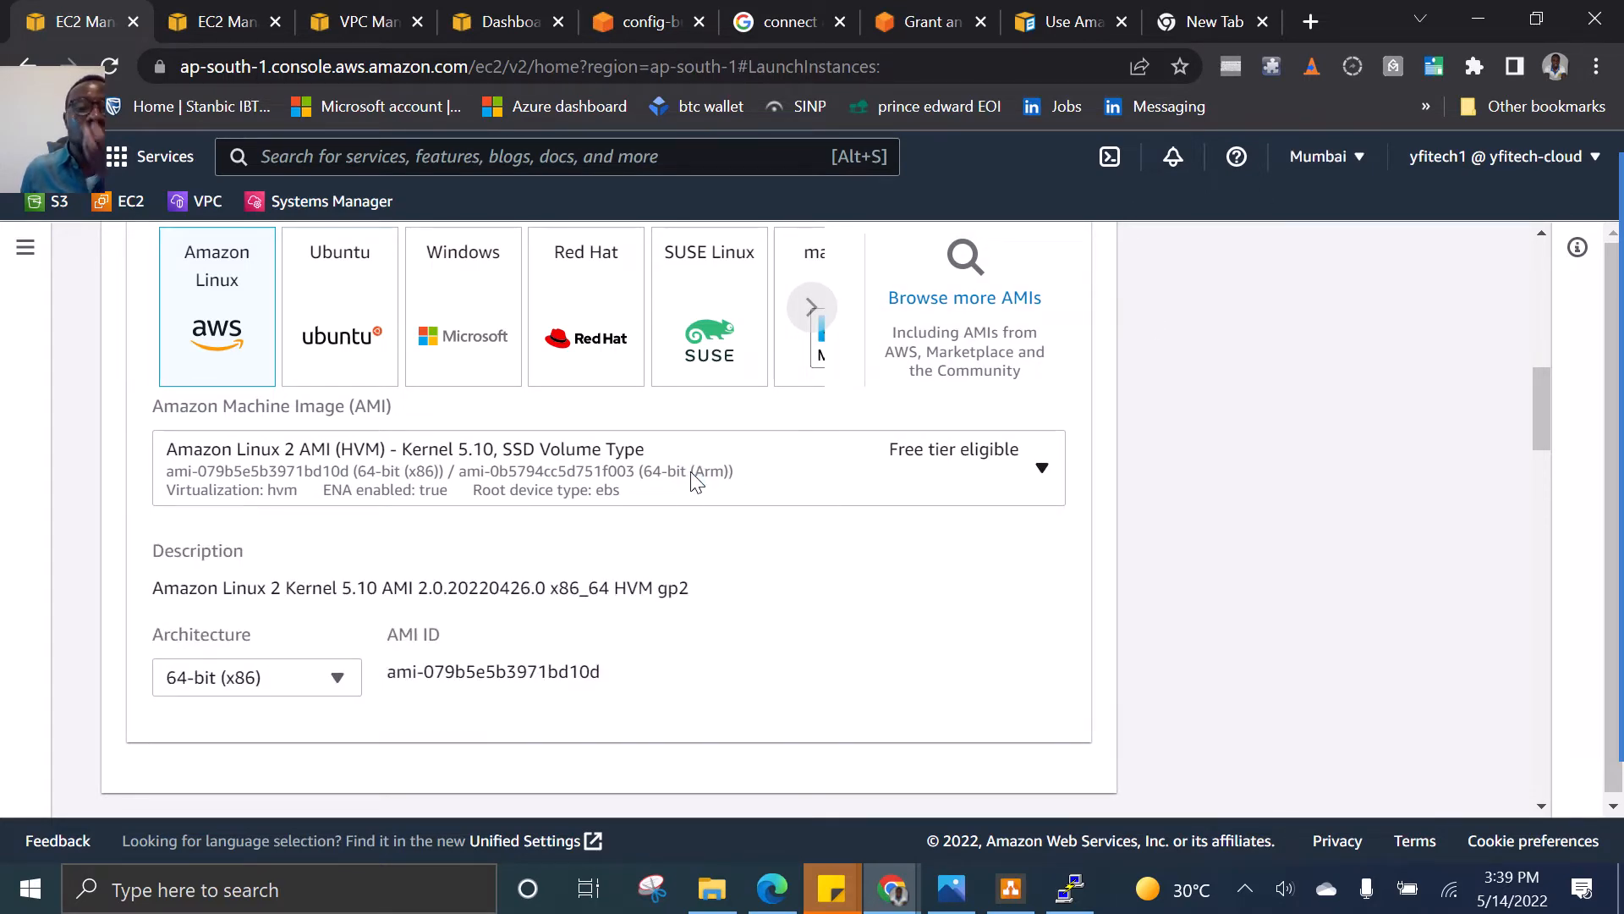
# Check the architecture options for the chosen machine image and keep 64-bit (x86)
pyautogui.scroll(-3, 607, 499)
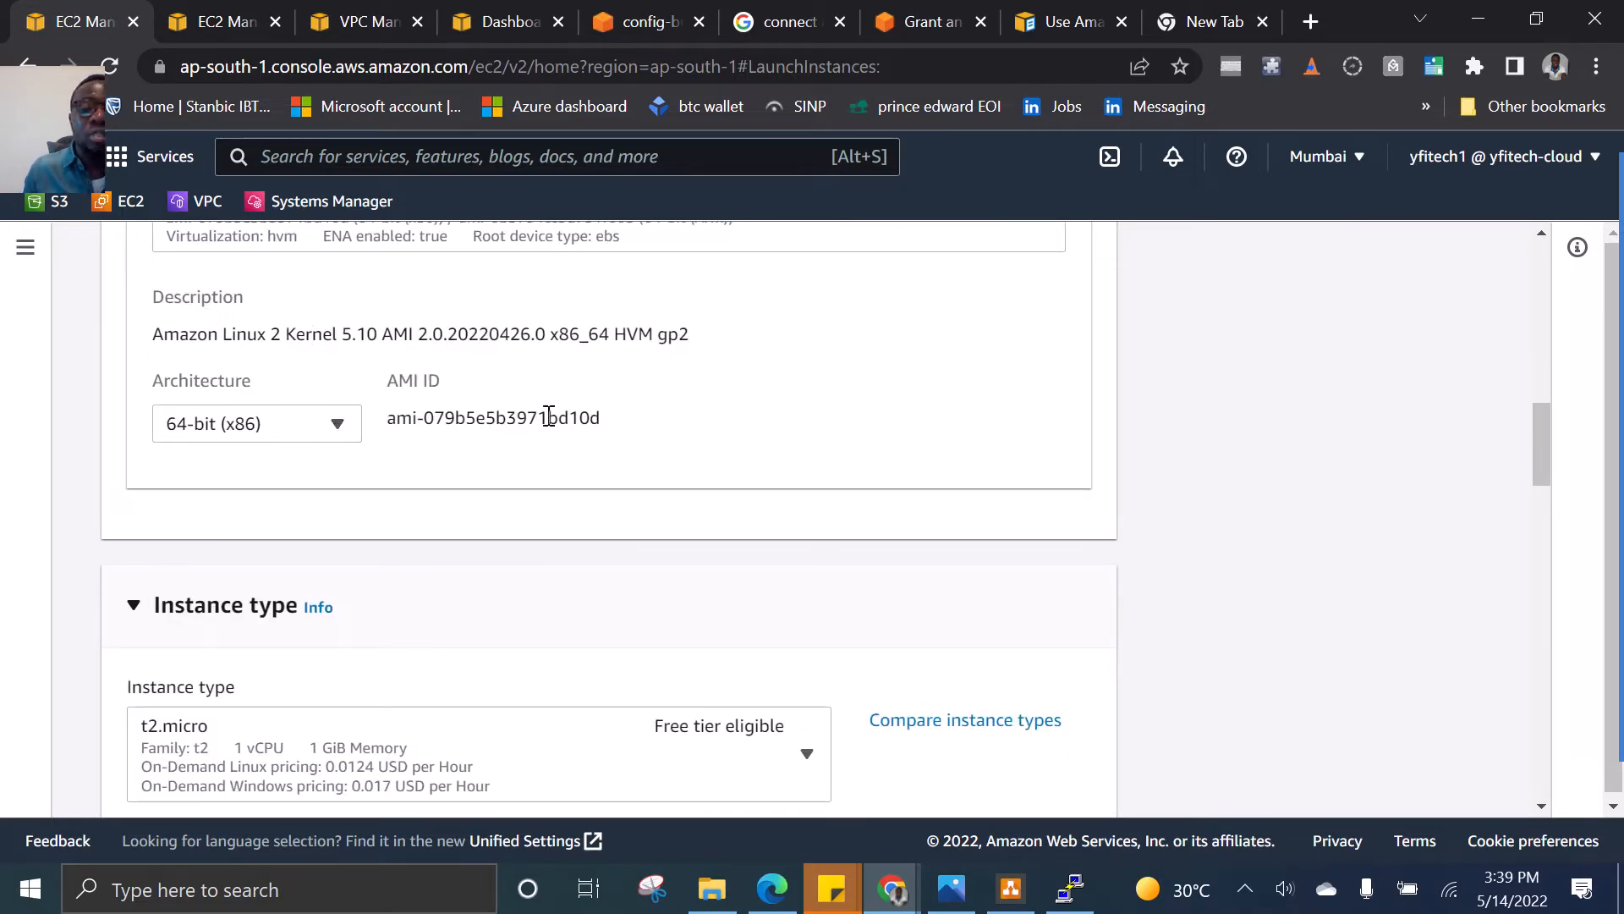
pyautogui.click(339, 425)
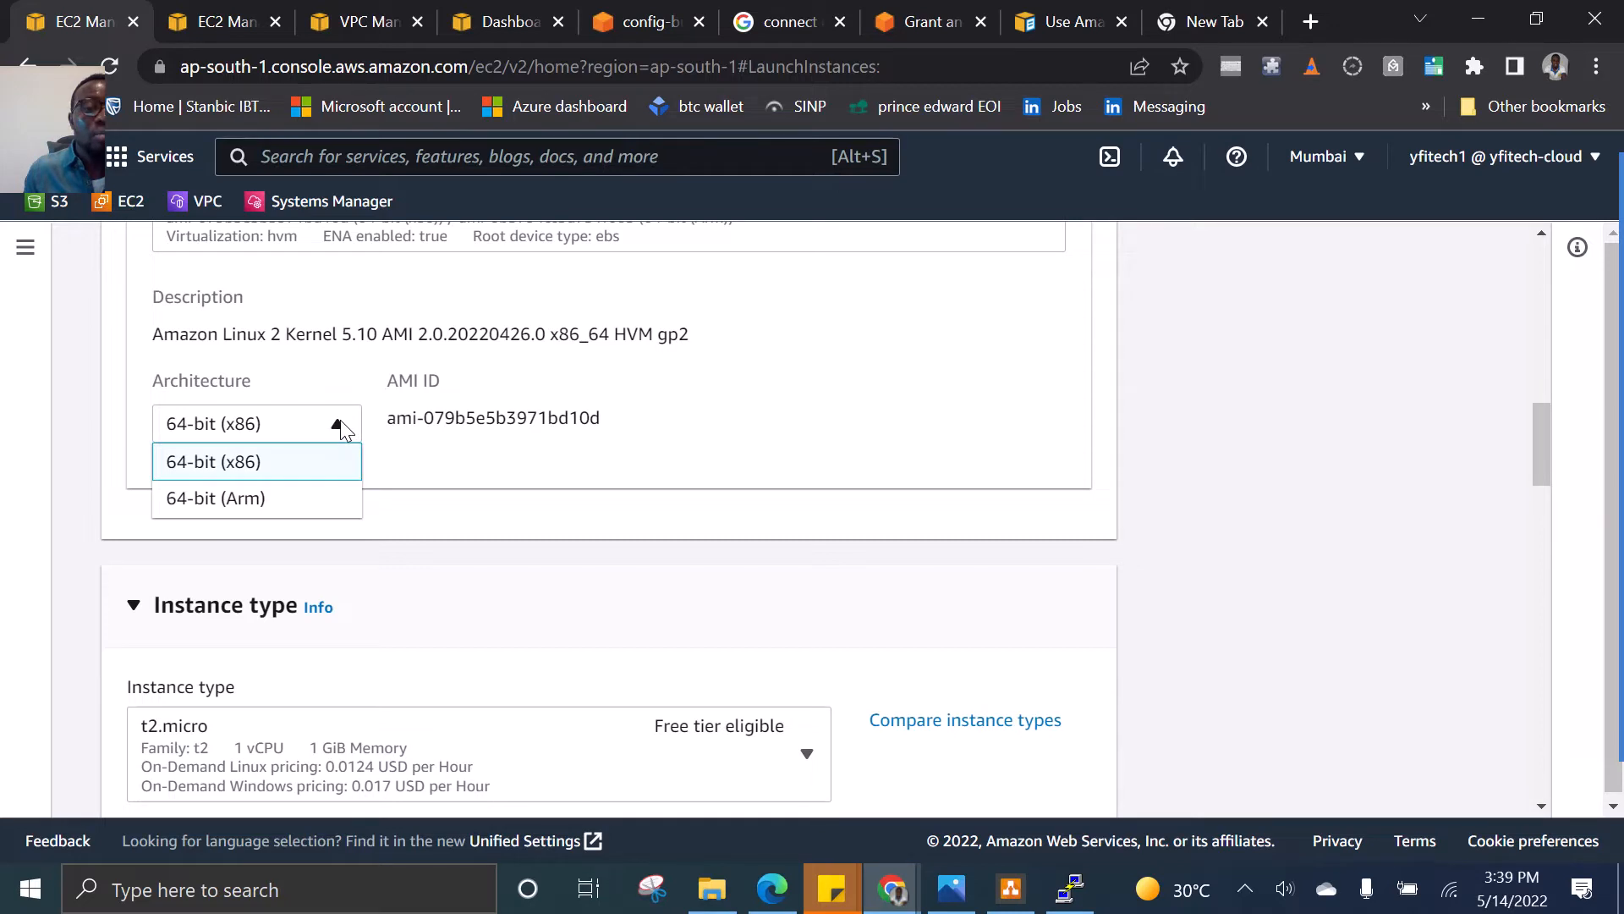
pyautogui.click(341, 425)
# Browse the available instance types and choose the free-tier t2.micro
pyautogui.scroll(-3, 471, 414)
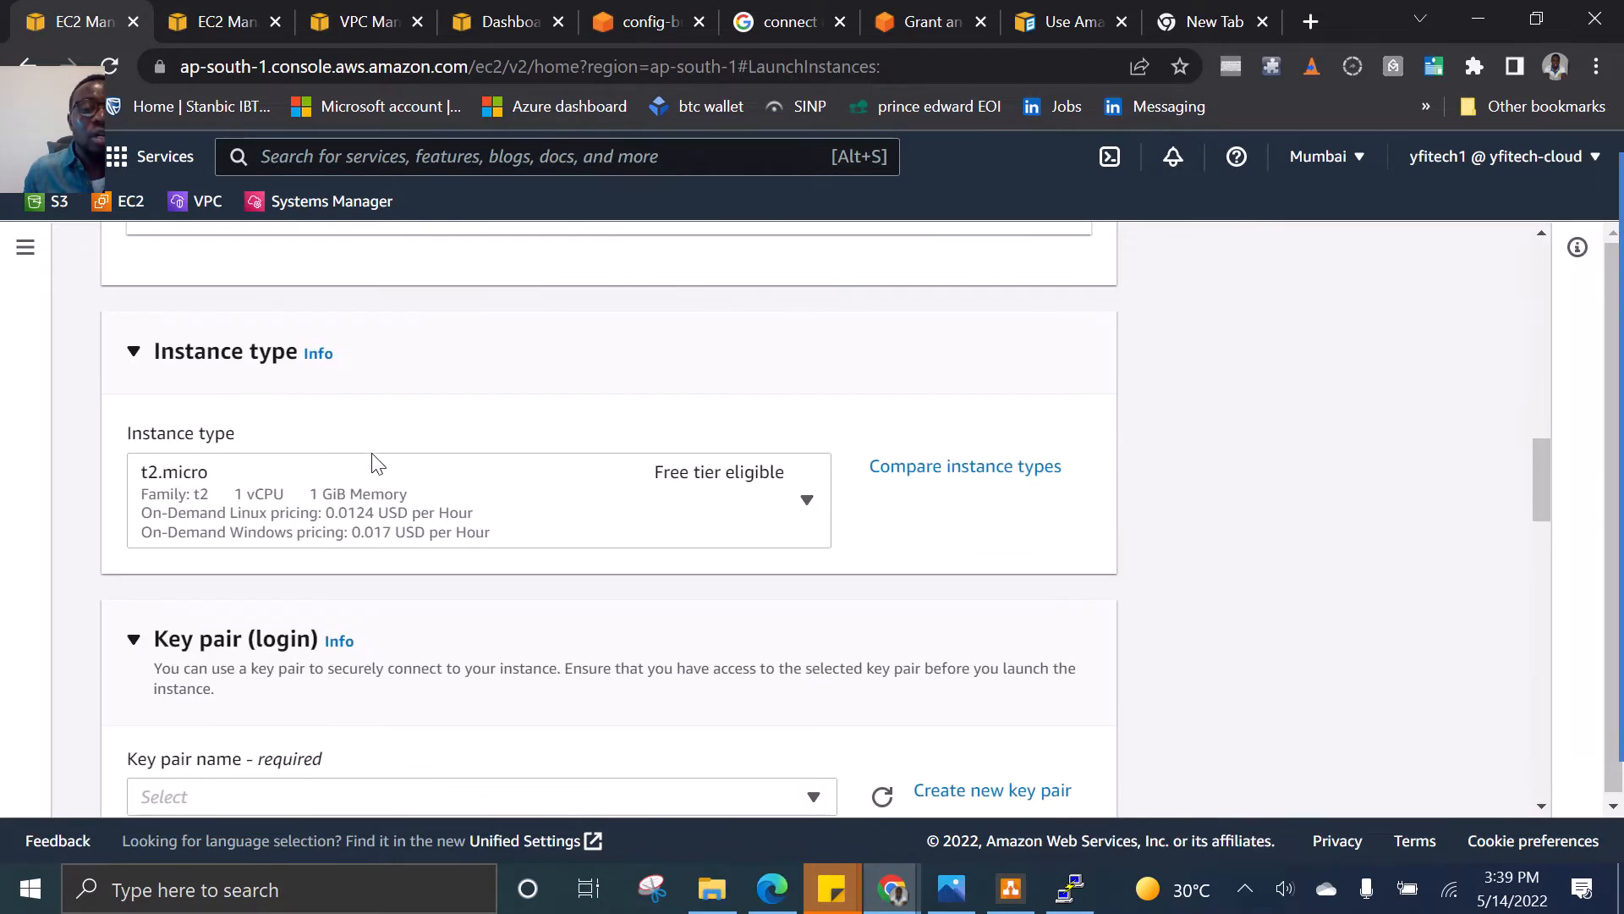
pyautogui.click(806, 502)
pyautogui.scroll(-3, 613, 643)
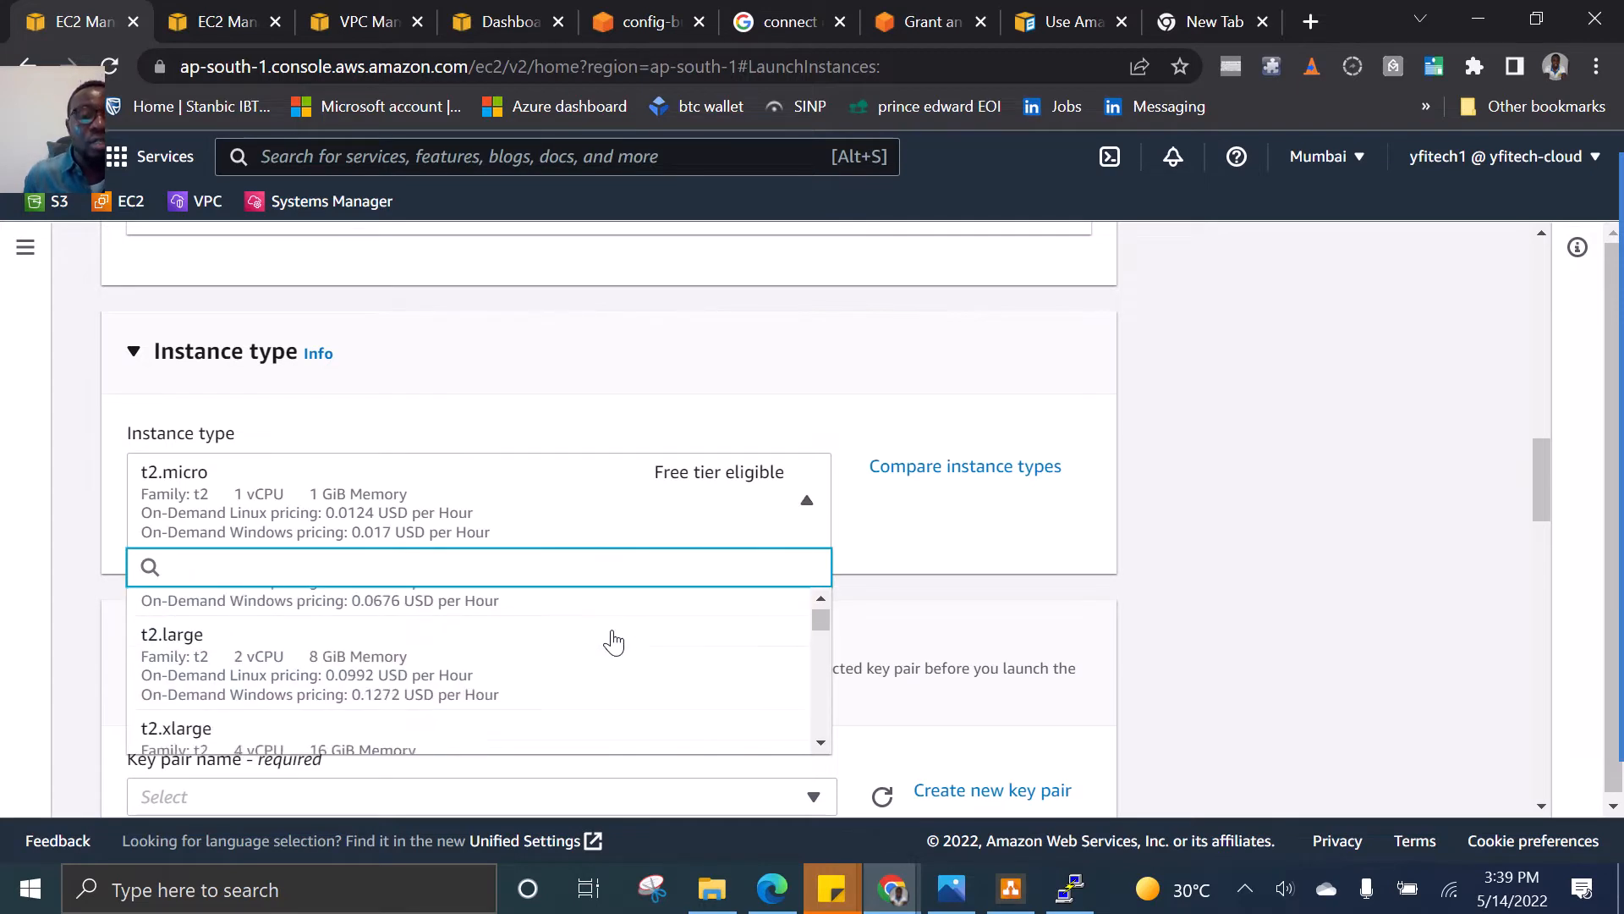
pyautogui.scroll(-2, 609, 648)
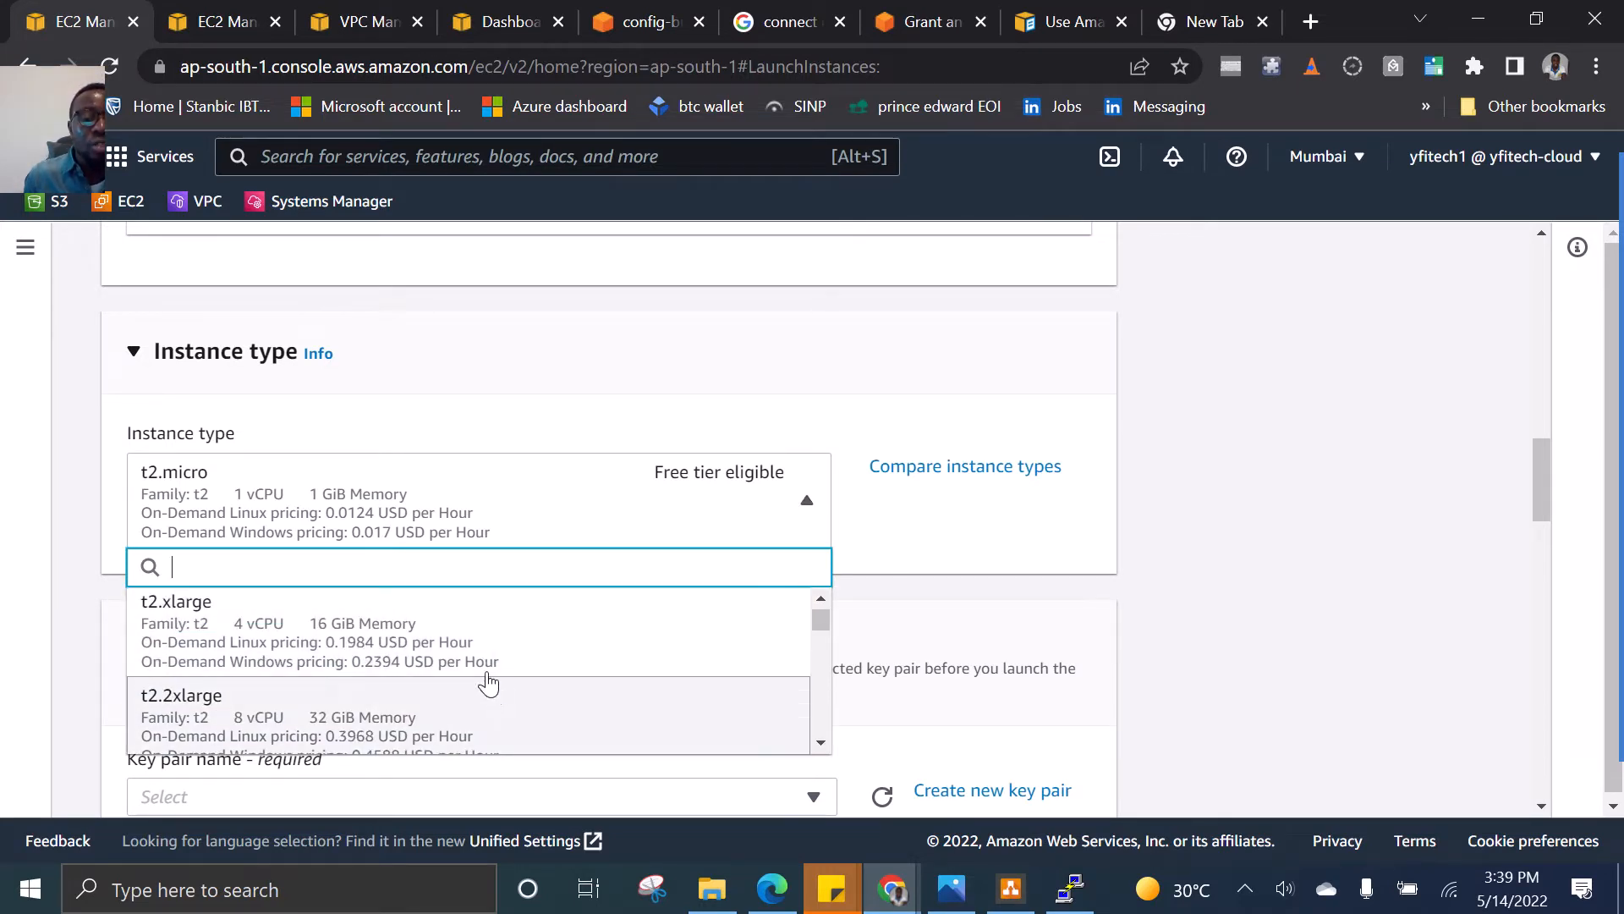
pyautogui.scroll(5, 491, 677)
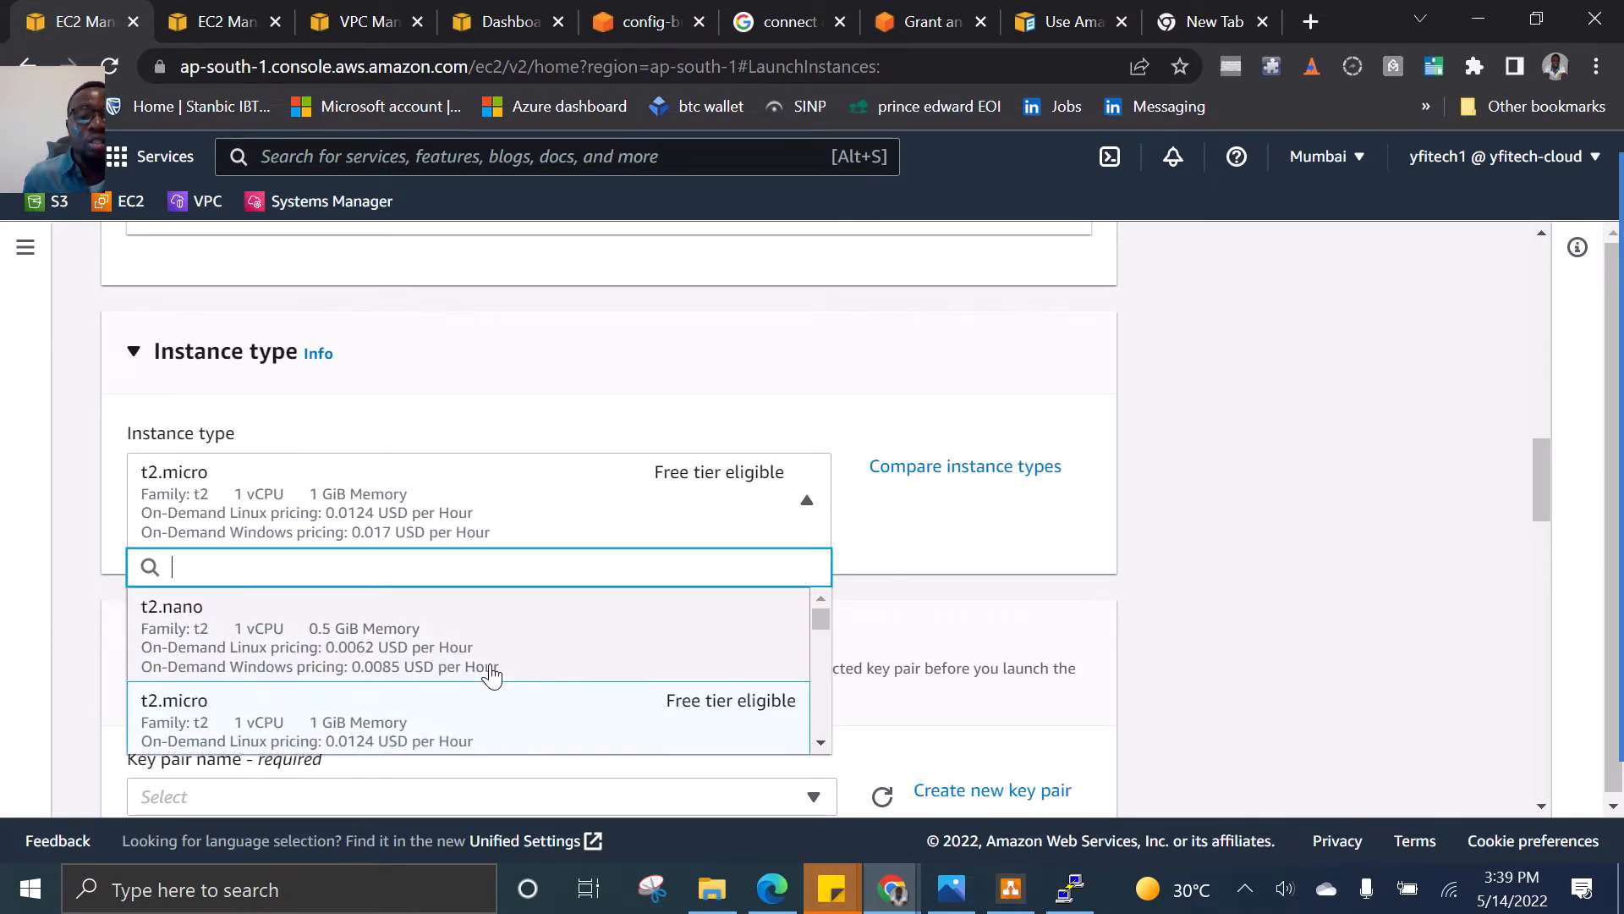
pyautogui.click(494, 720)
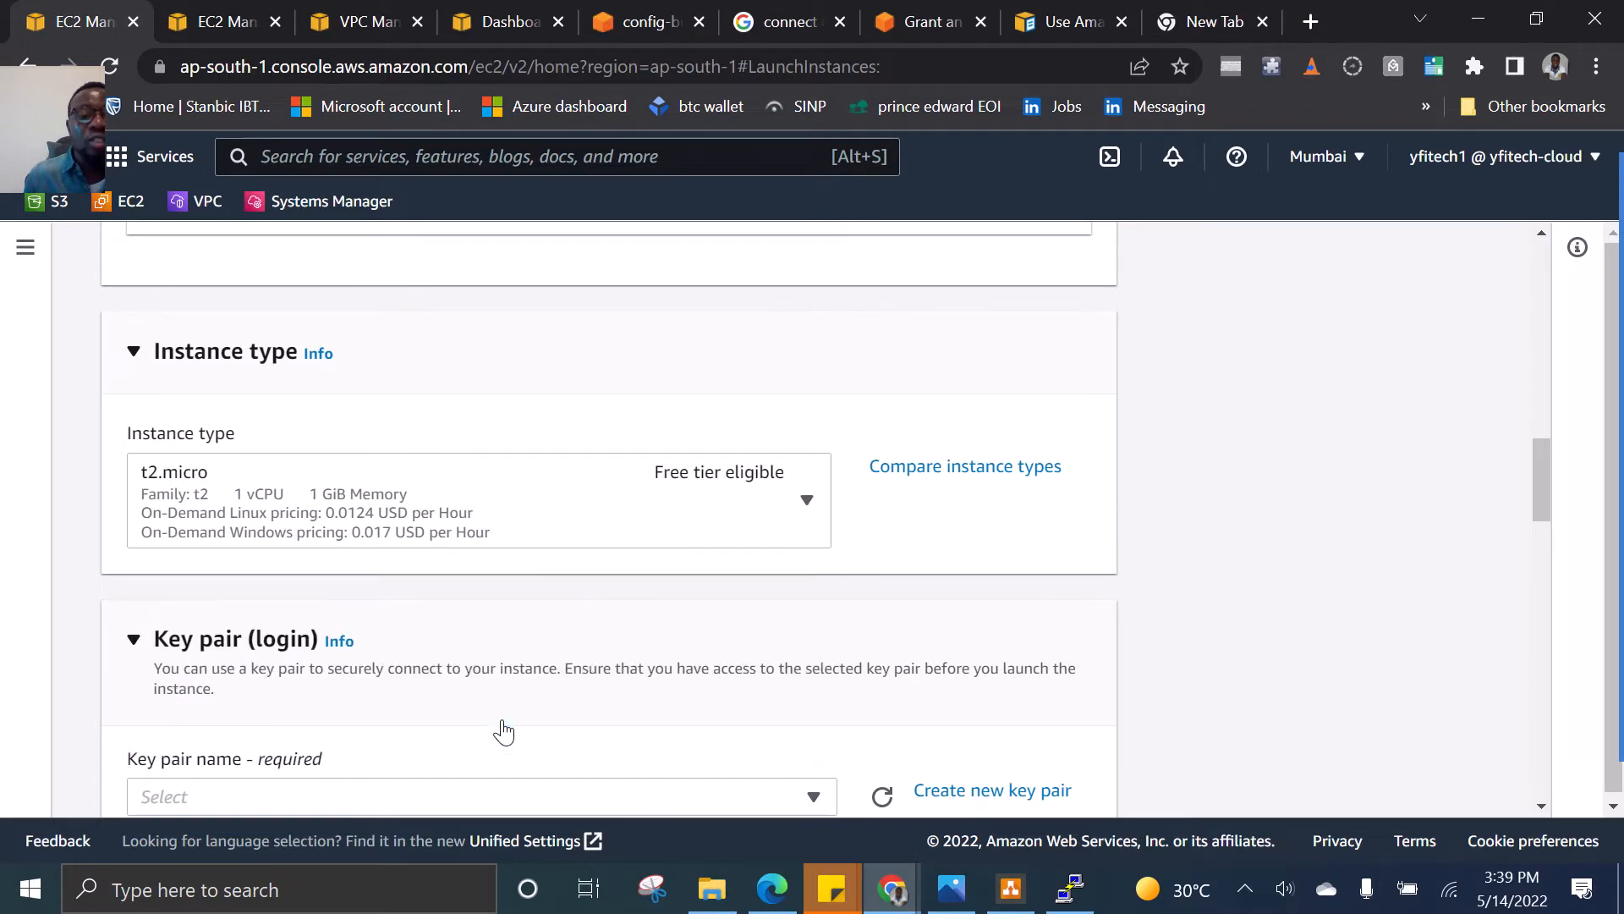
pyautogui.click(800, 506)
pyautogui.scroll(1, 606, 626)
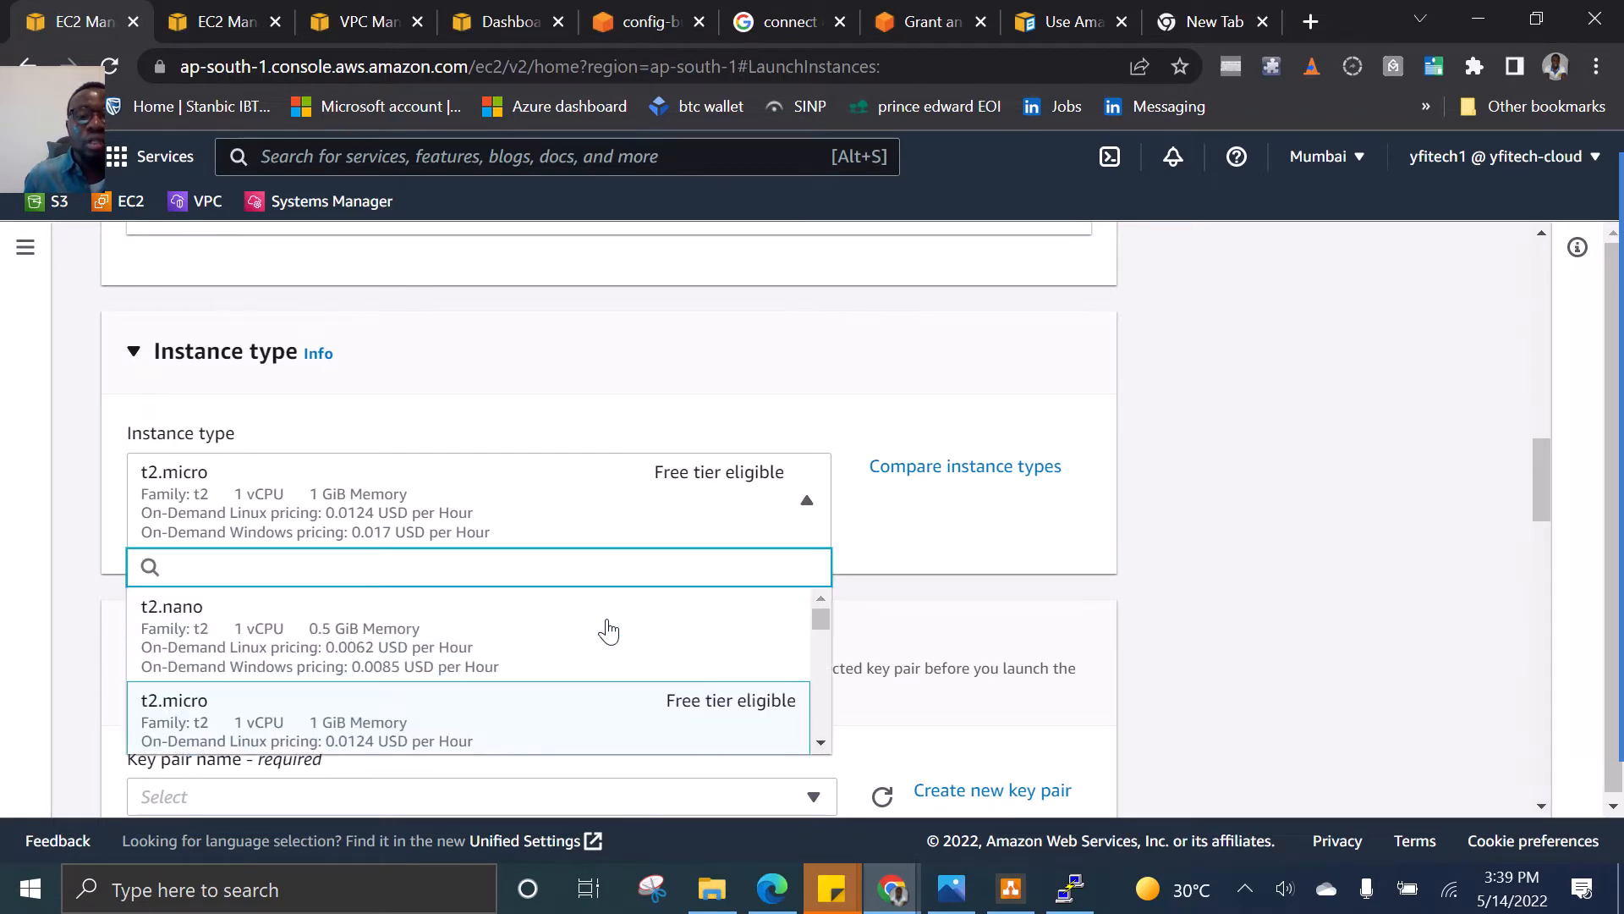
pyautogui.click(473, 707)
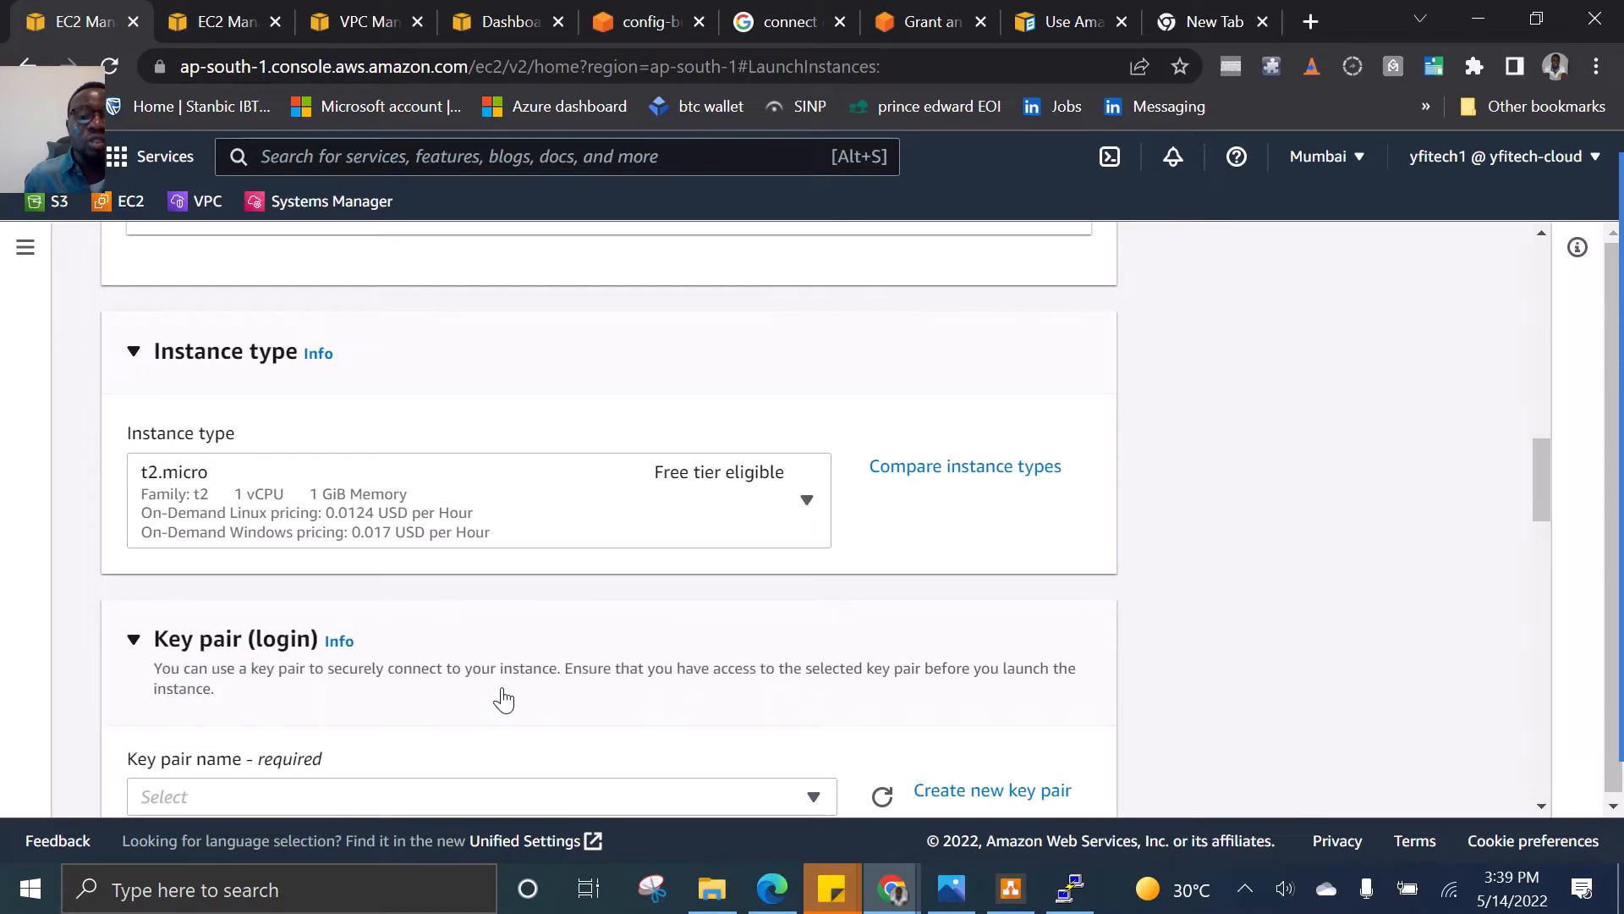
# Choose smgkey as the login key pair for the instance
pyautogui.scroll(-3, 718, 558)
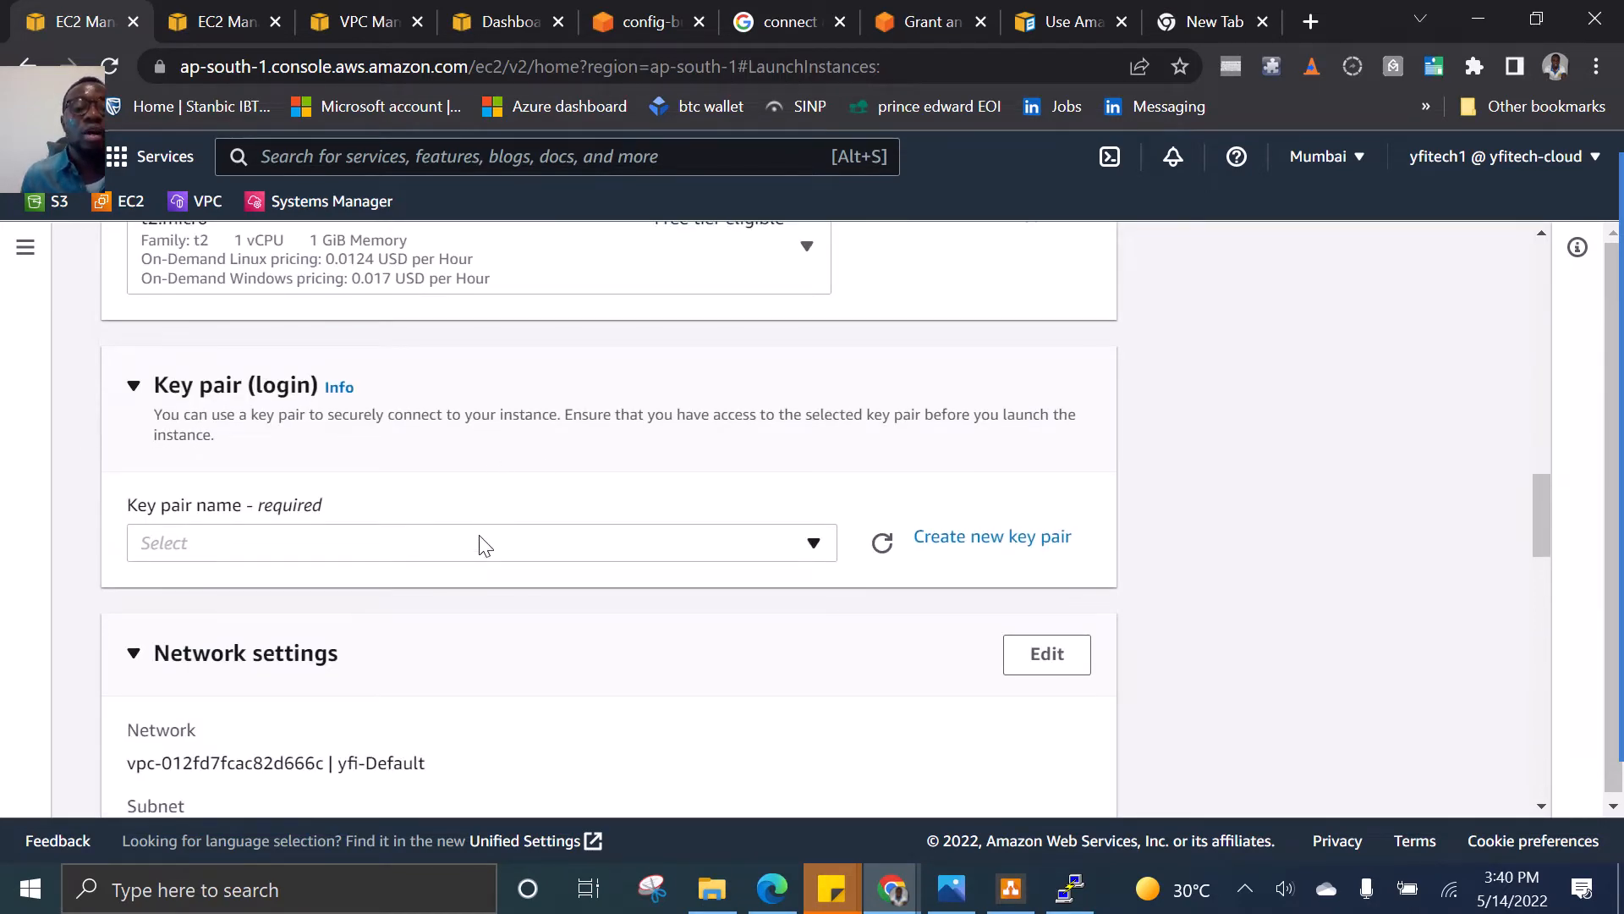
pyautogui.click(479, 542)
pyautogui.scroll(-1, 303, 488)
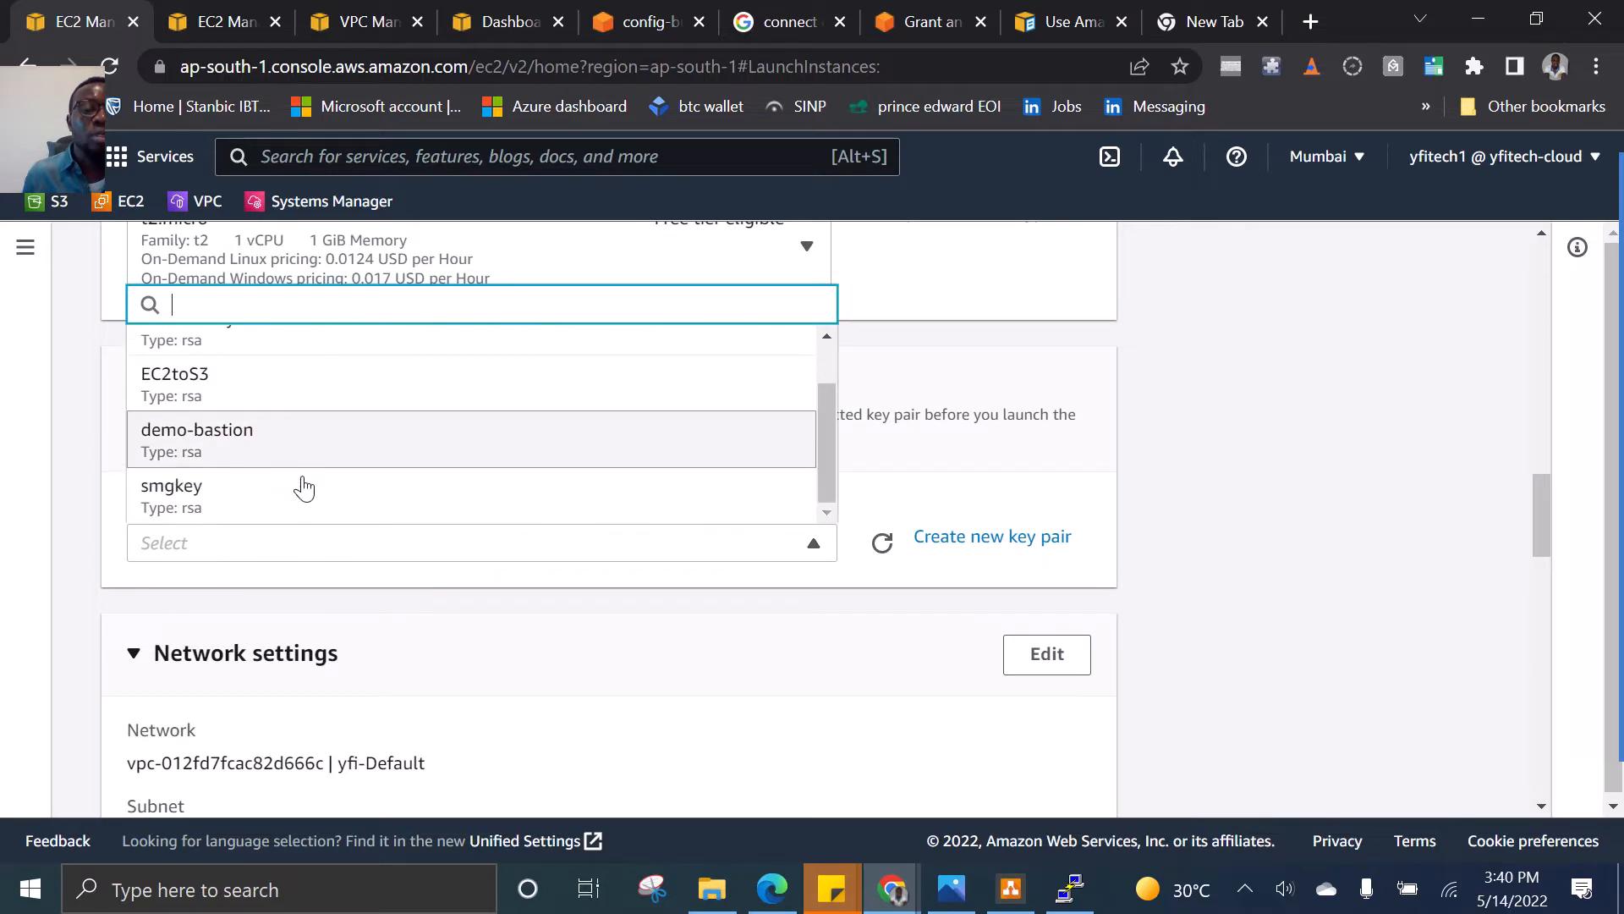
pyautogui.click(283, 499)
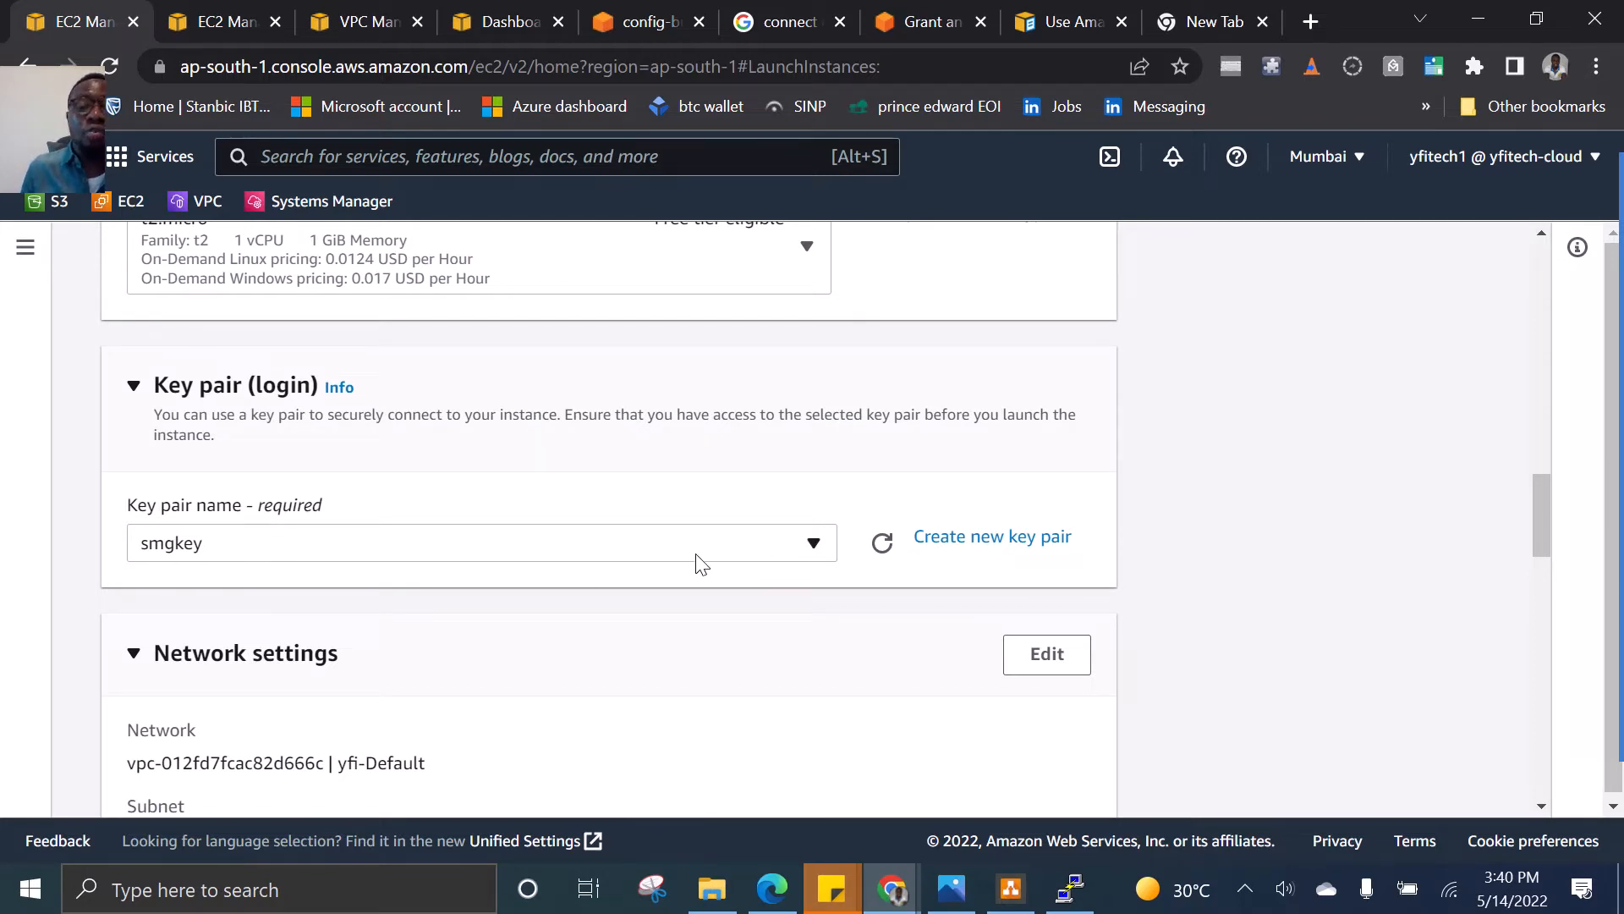
pyautogui.click(954, 547)
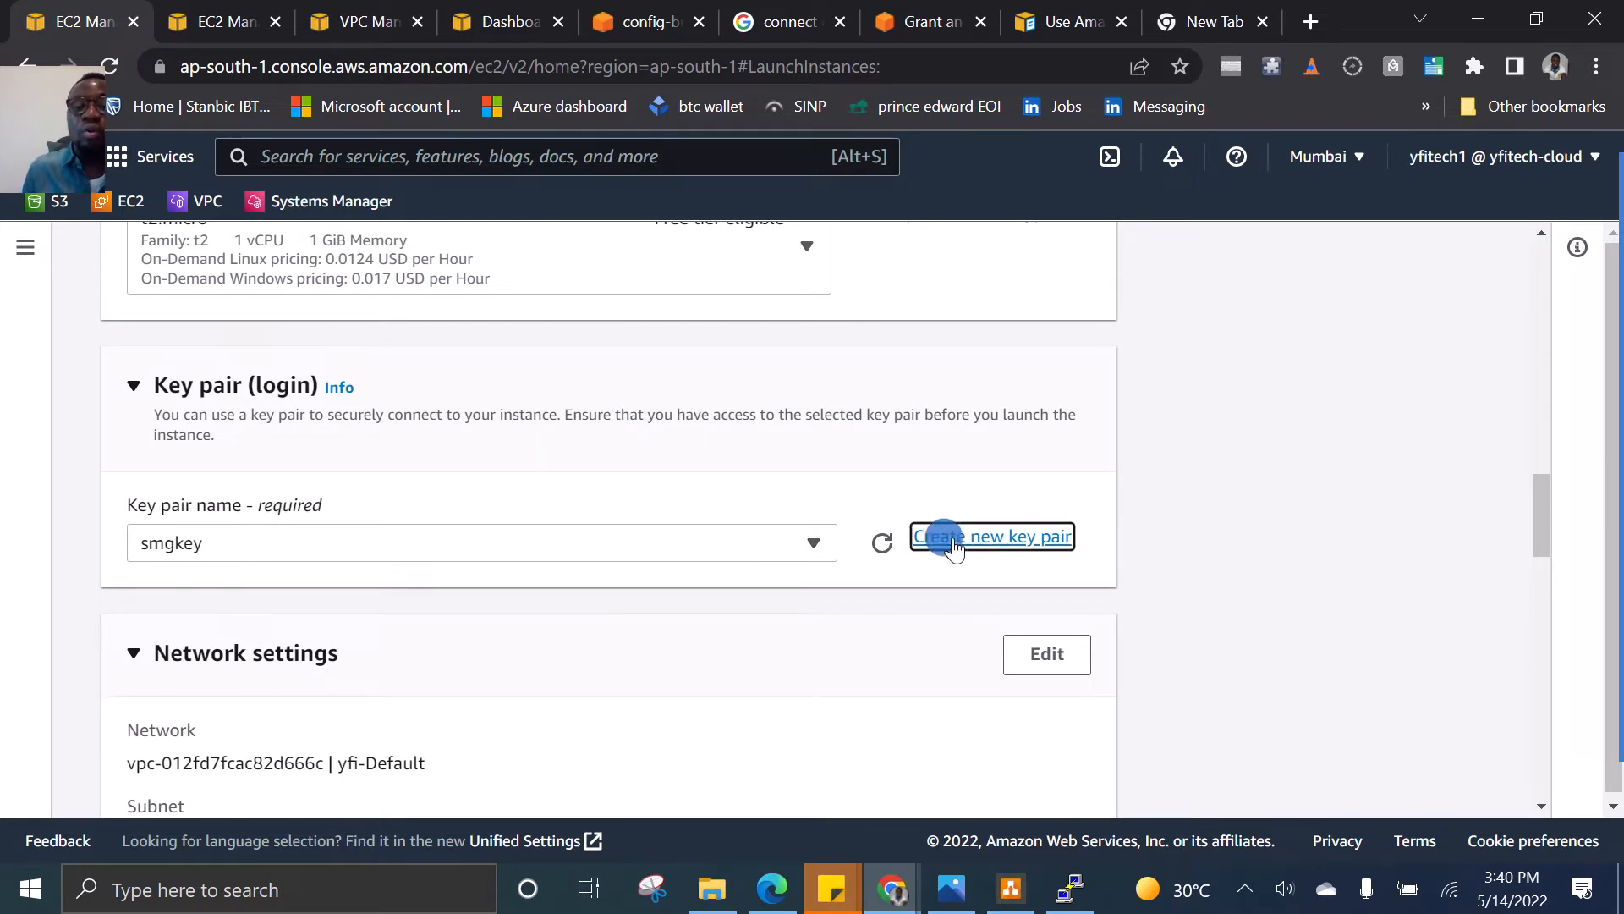
pyautogui.click(675, 559)
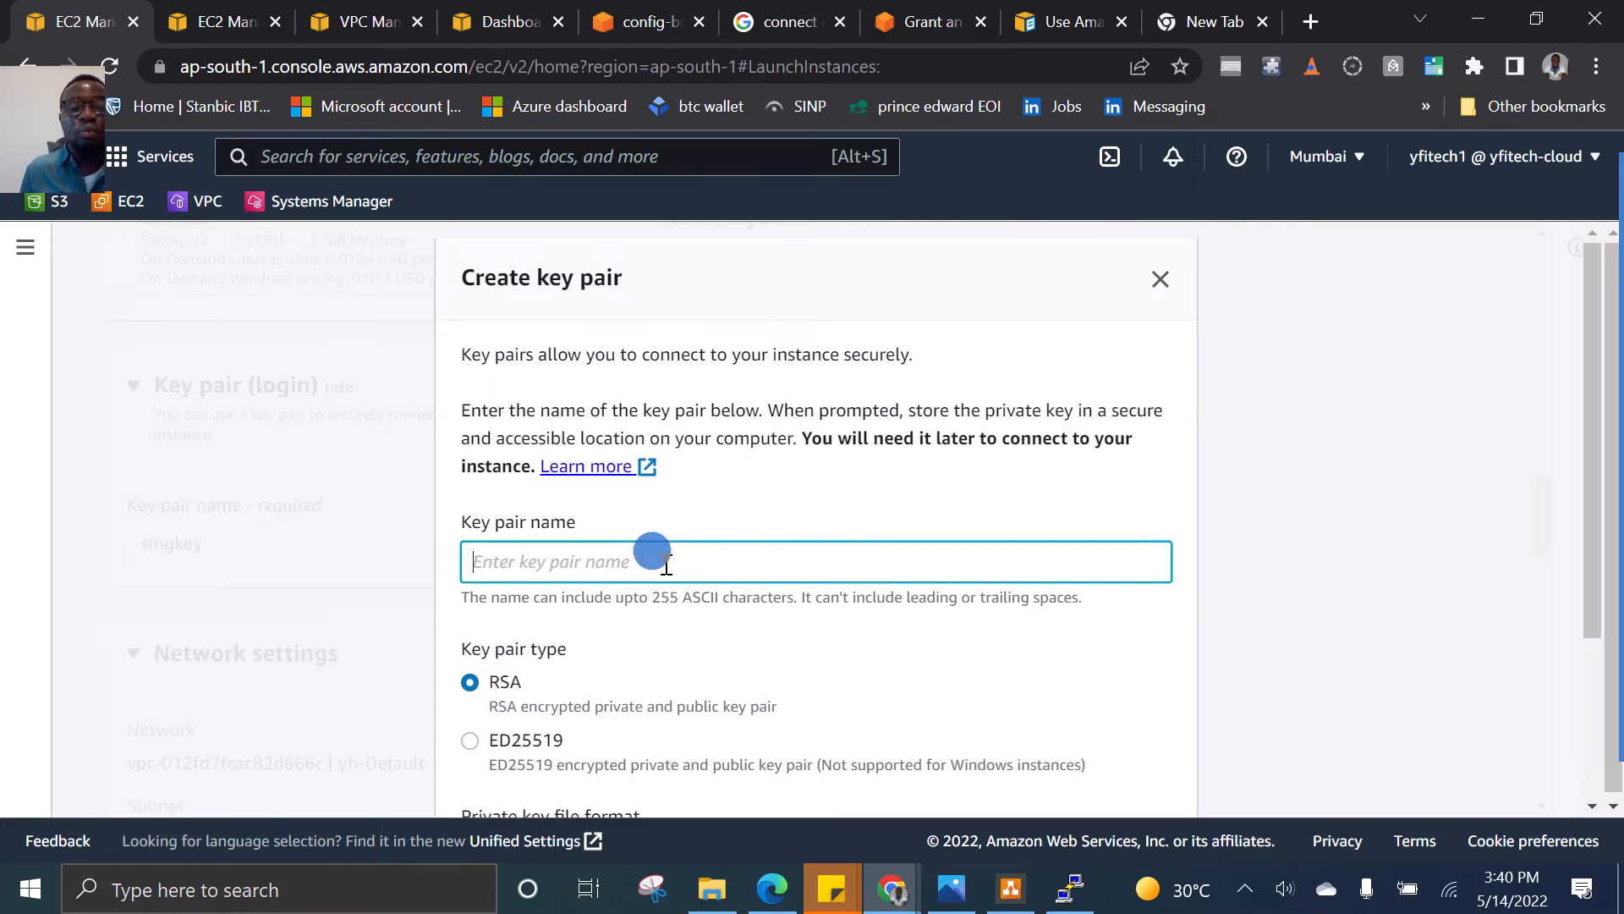
pyautogui.scroll(-2, 592, 558)
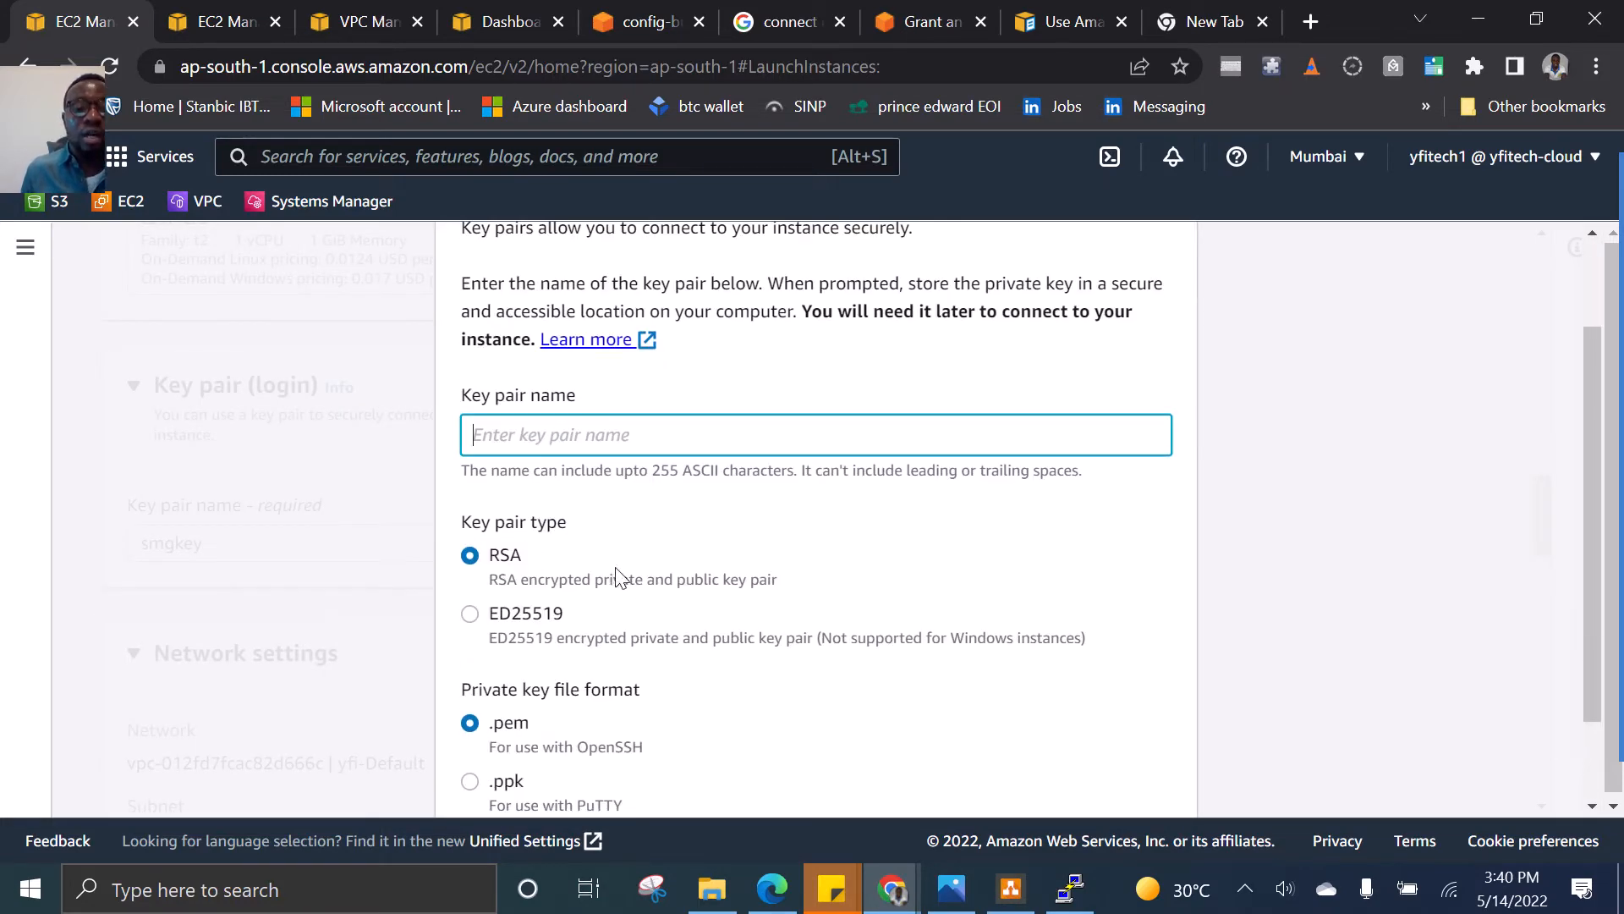
pyautogui.scroll(-1, 601, 592)
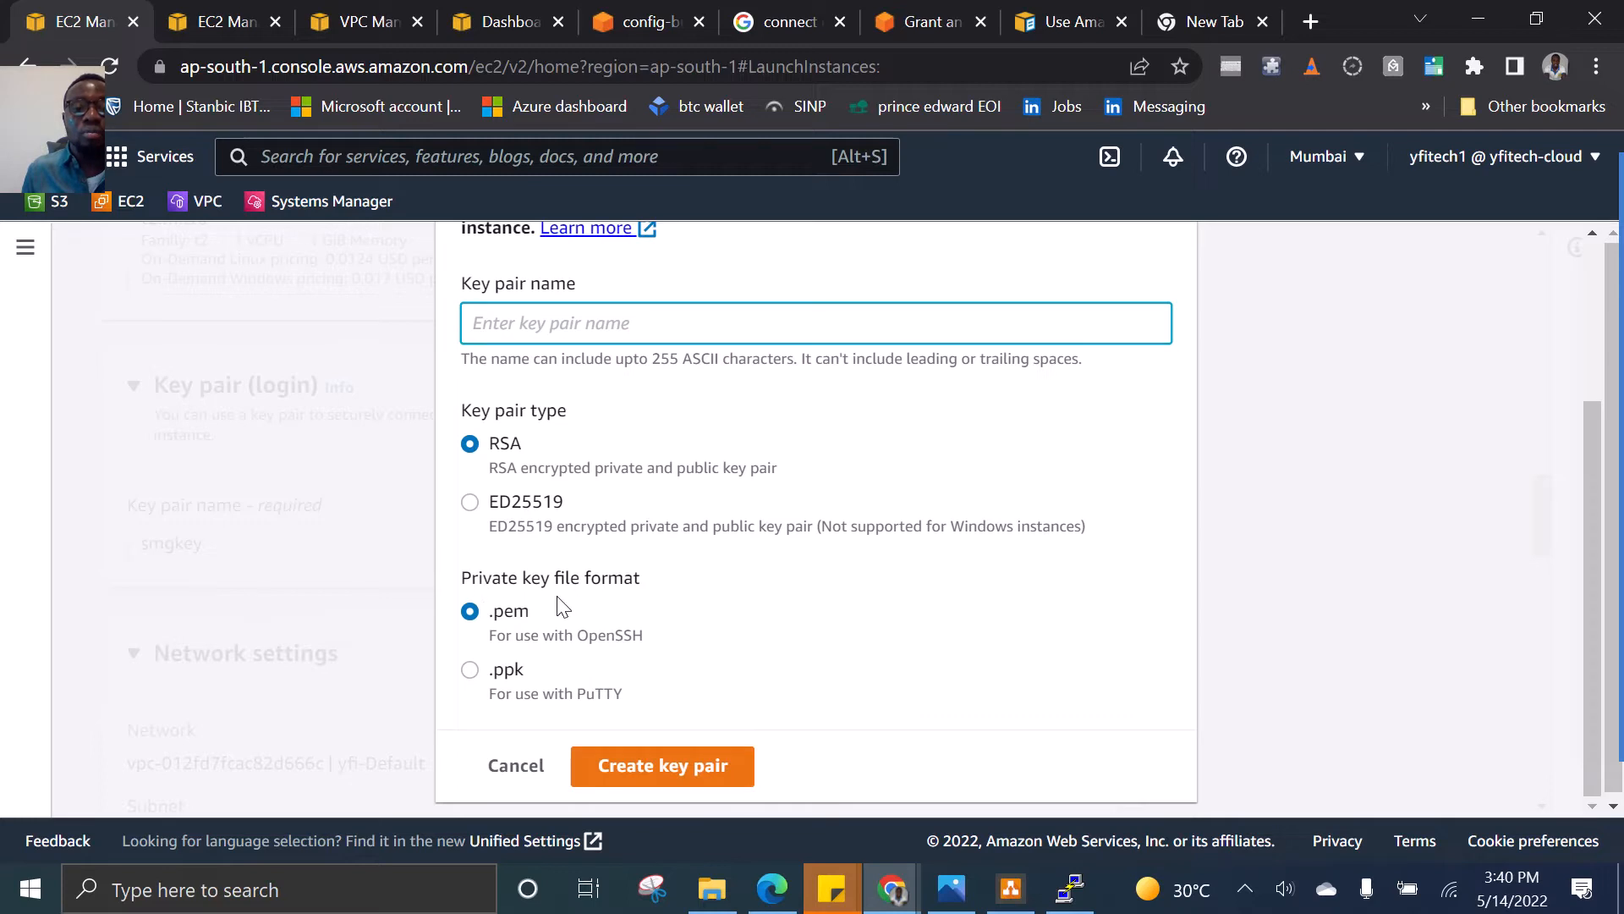
pyautogui.click(494, 677)
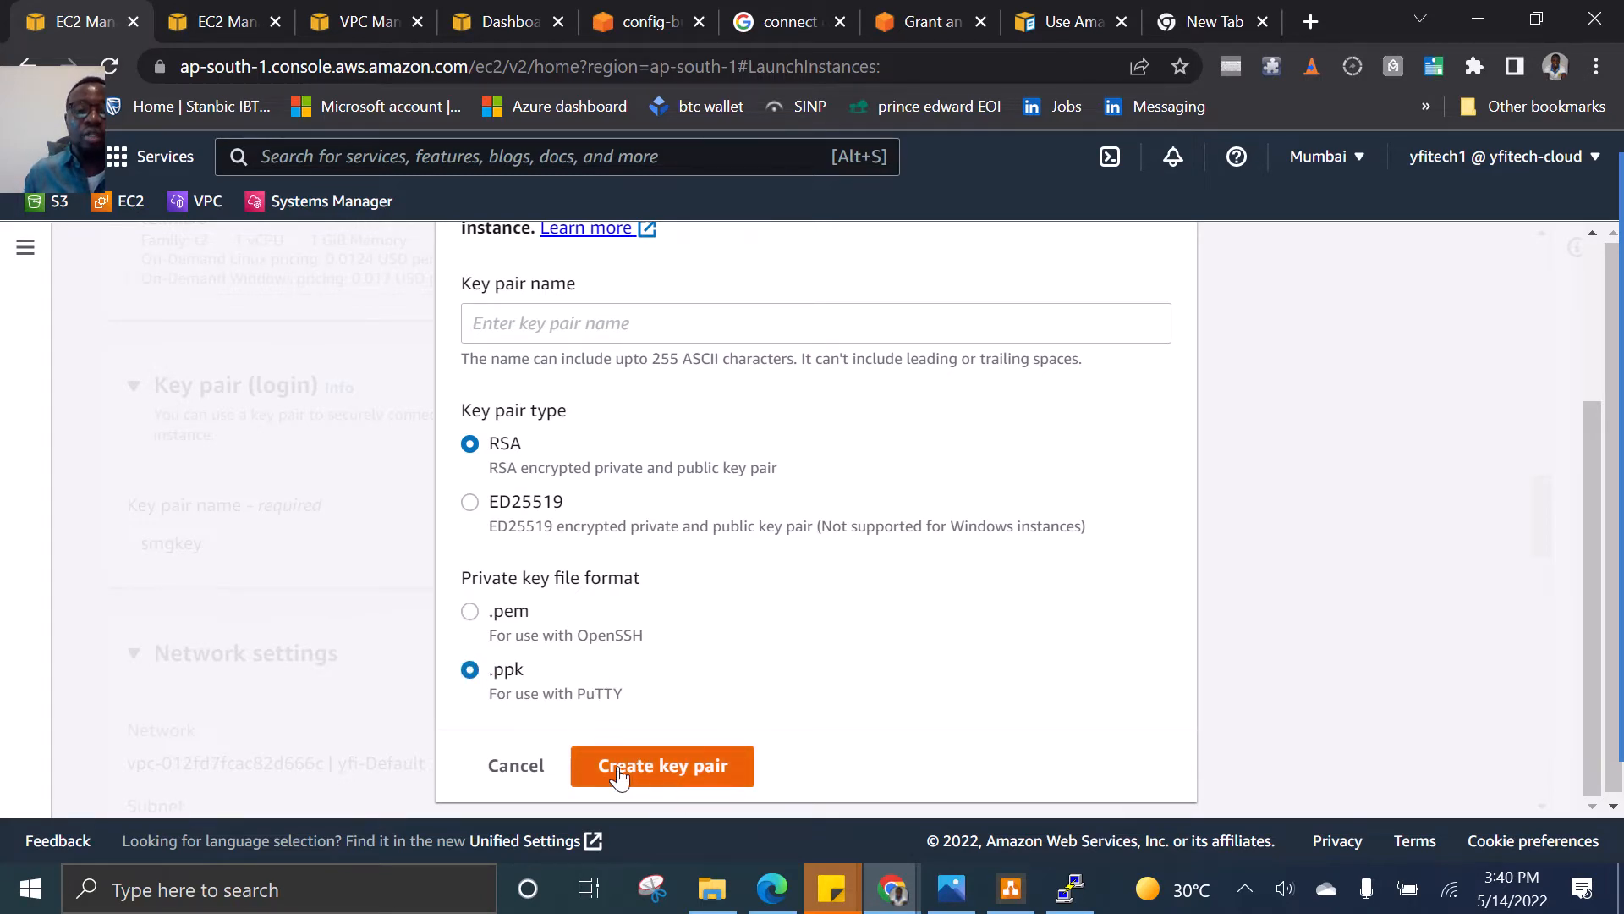
pyautogui.click(518, 766)
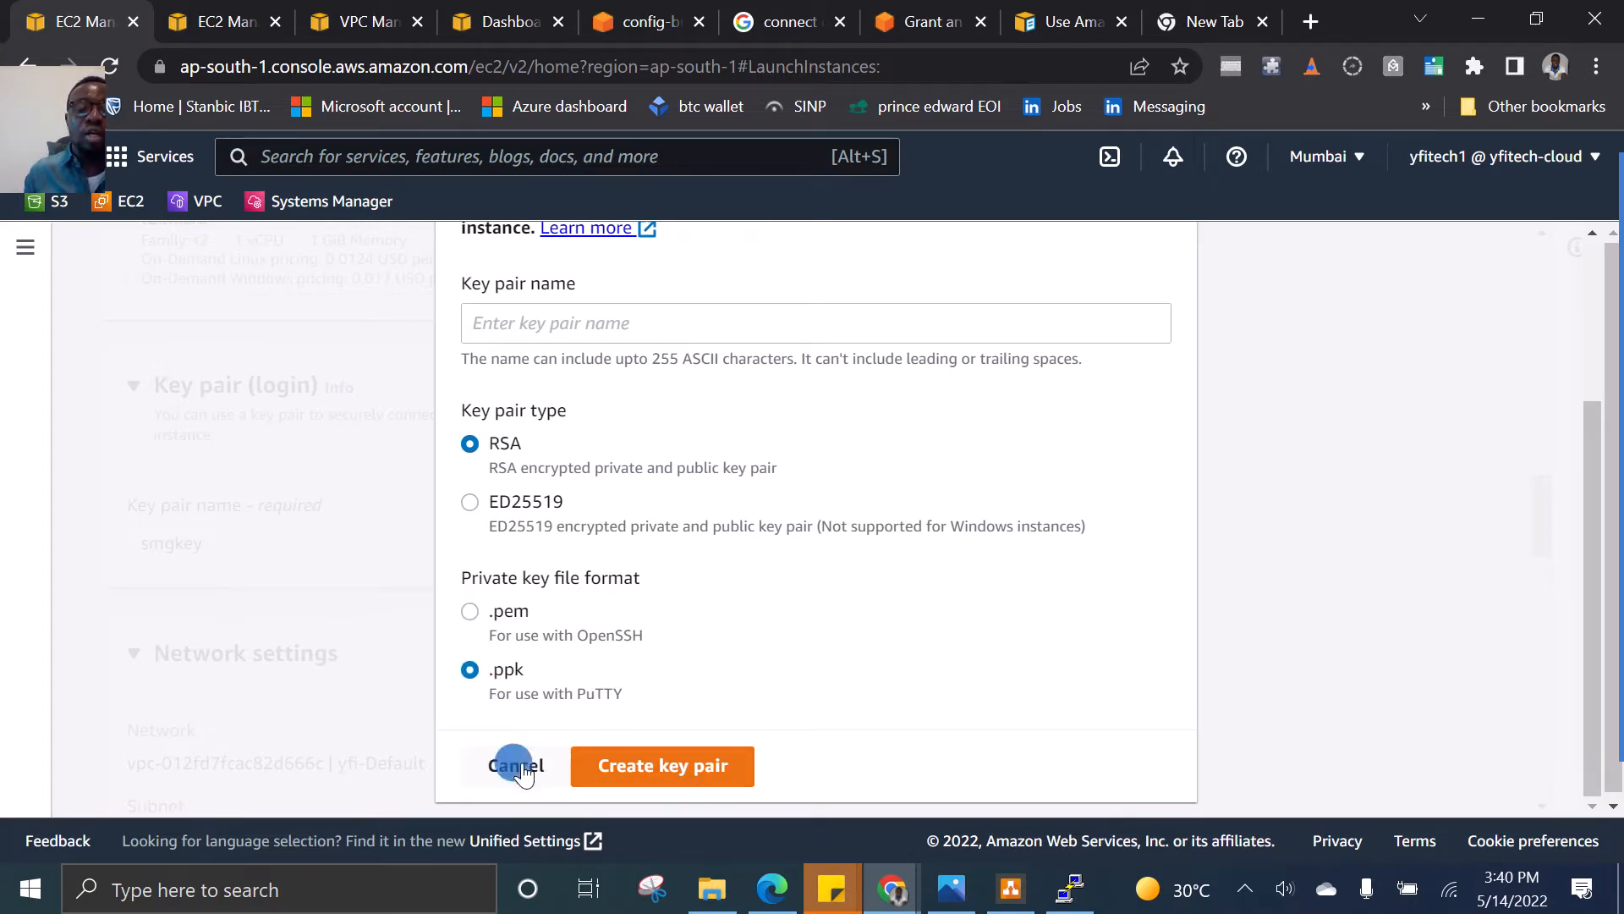
# Open the network settings for editing and set the VPC to demo-vpc (10.0.0.0/16)
pyautogui.scroll(-5, 547, 485)
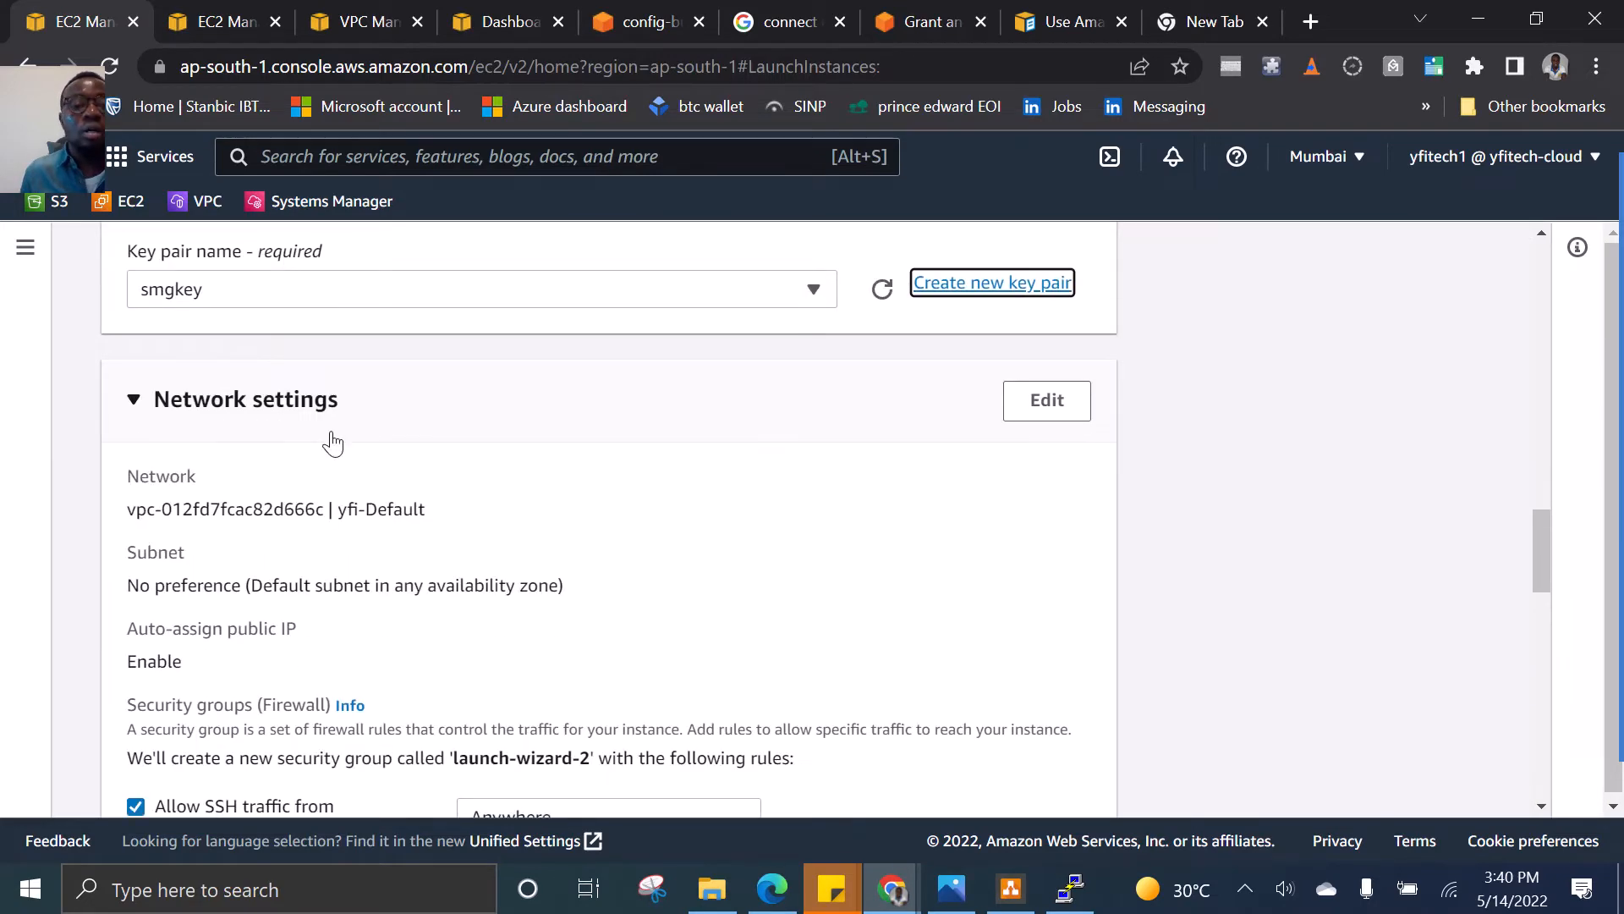
pyautogui.click(1065, 280)
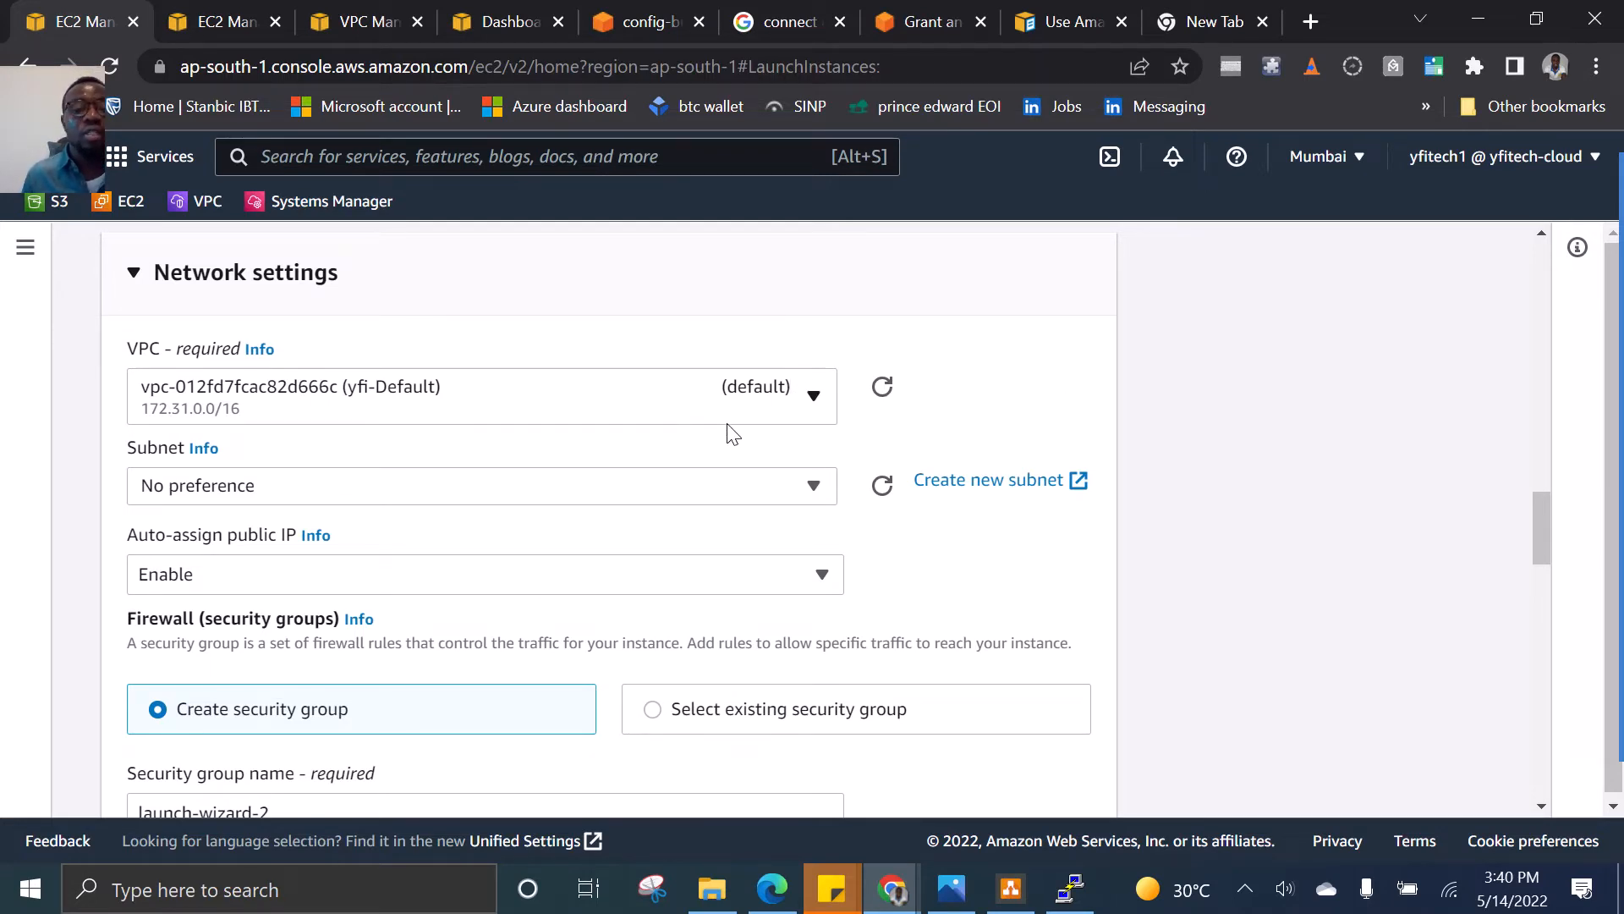
pyautogui.click(767, 399)
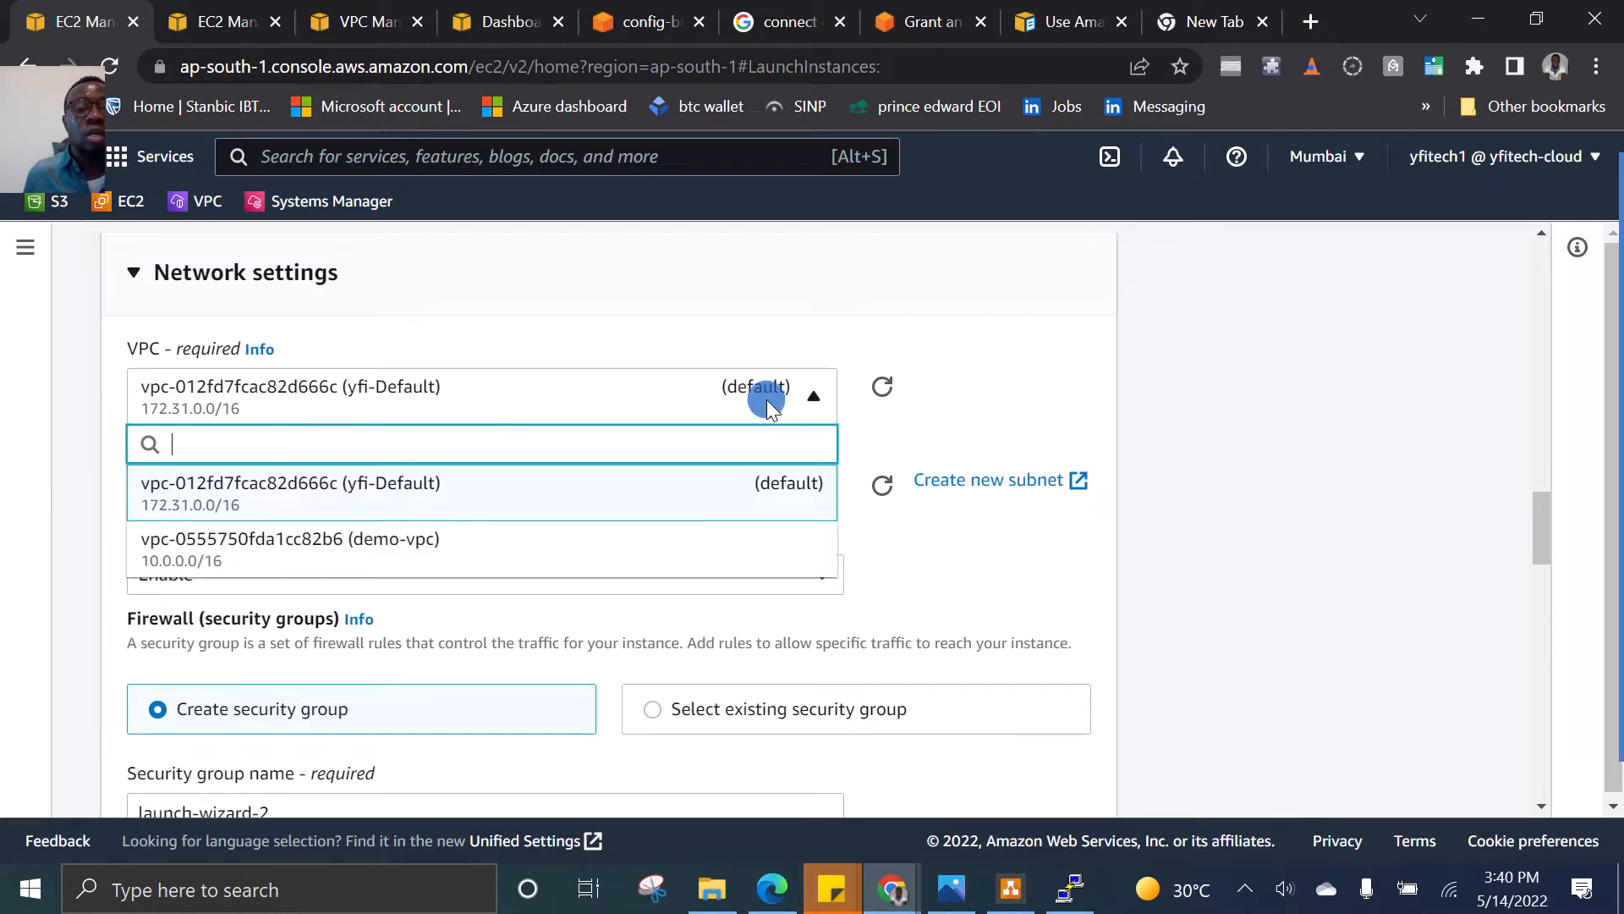
pyautogui.click(439, 559)
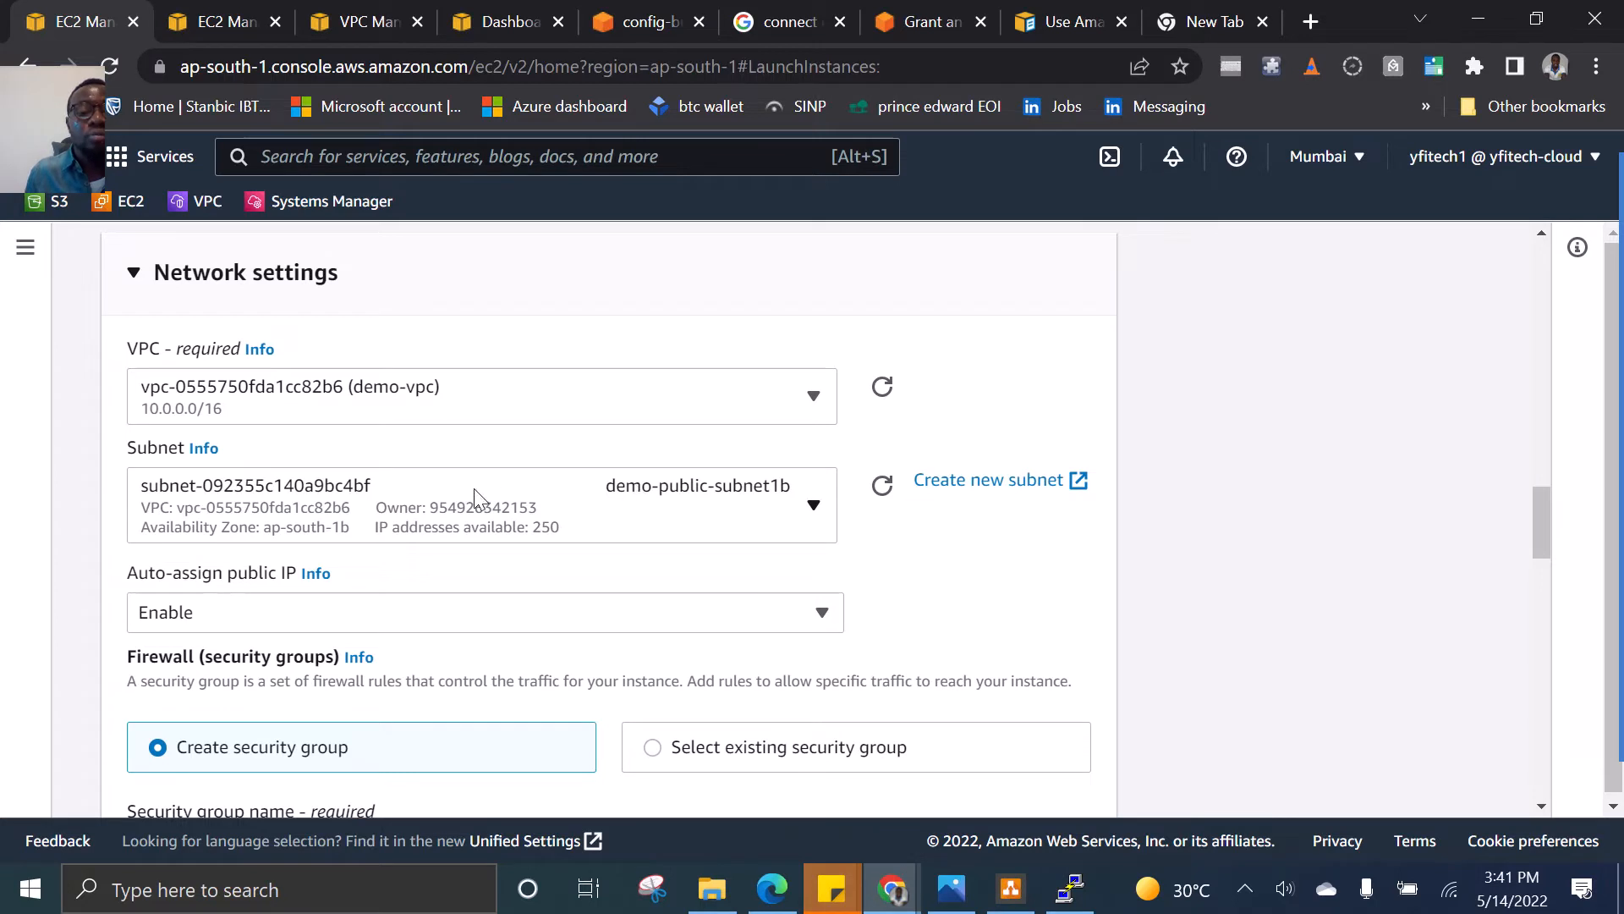
# Choose demo-private-subnet1a as the subnet and keep auto-assign public IP on Disable
pyautogui.click(748, 520)
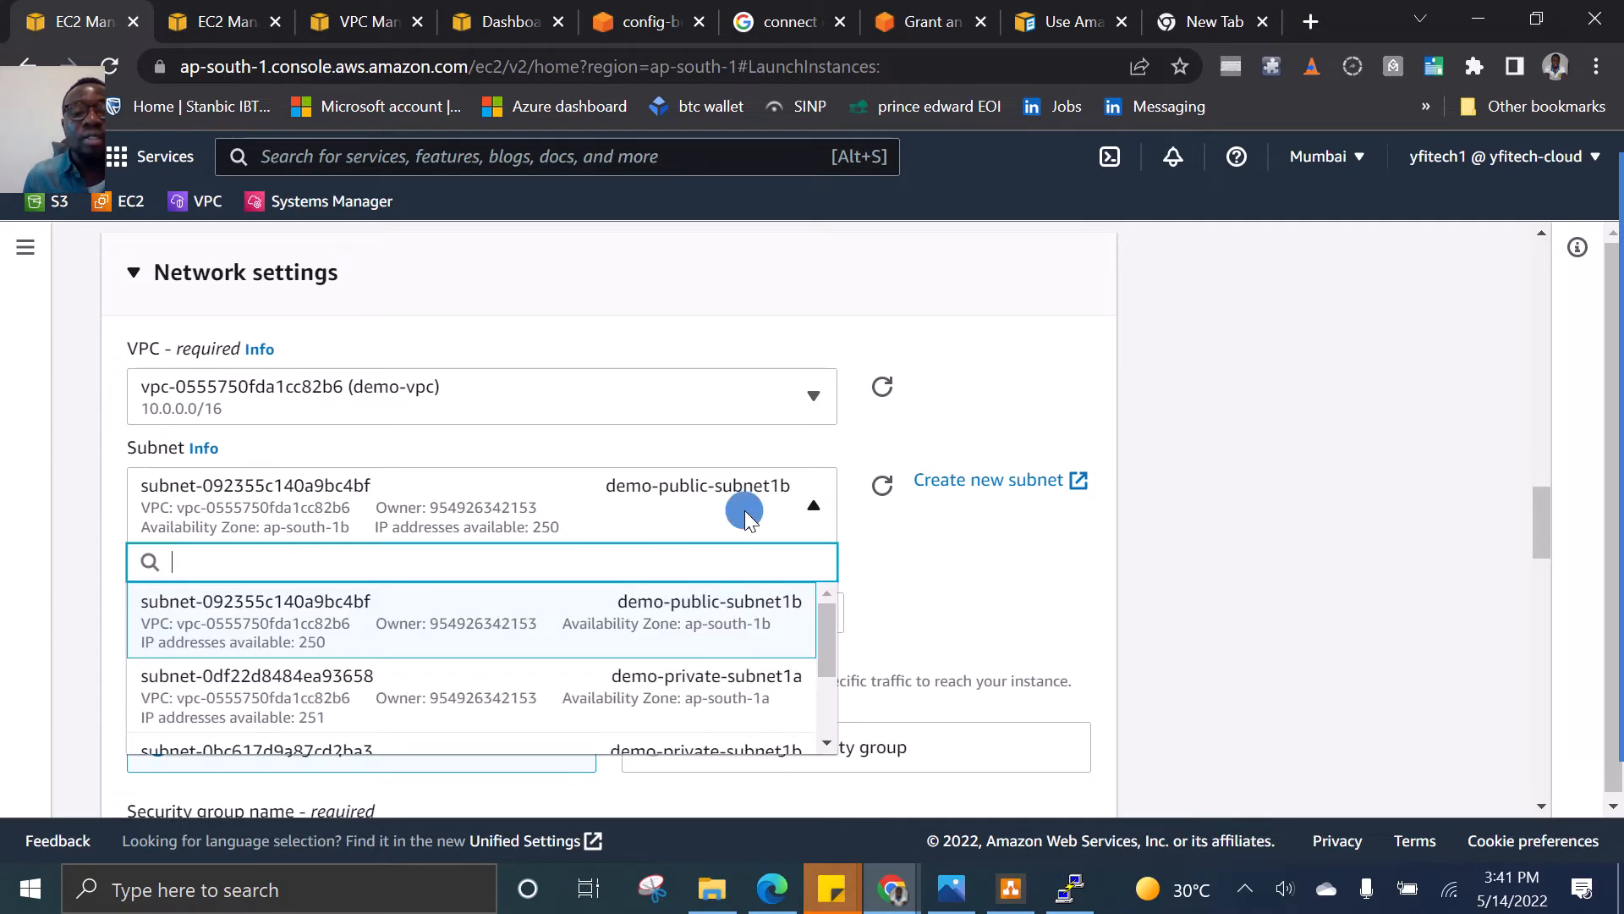
pyautogui.scroll(-2, 812, 651)
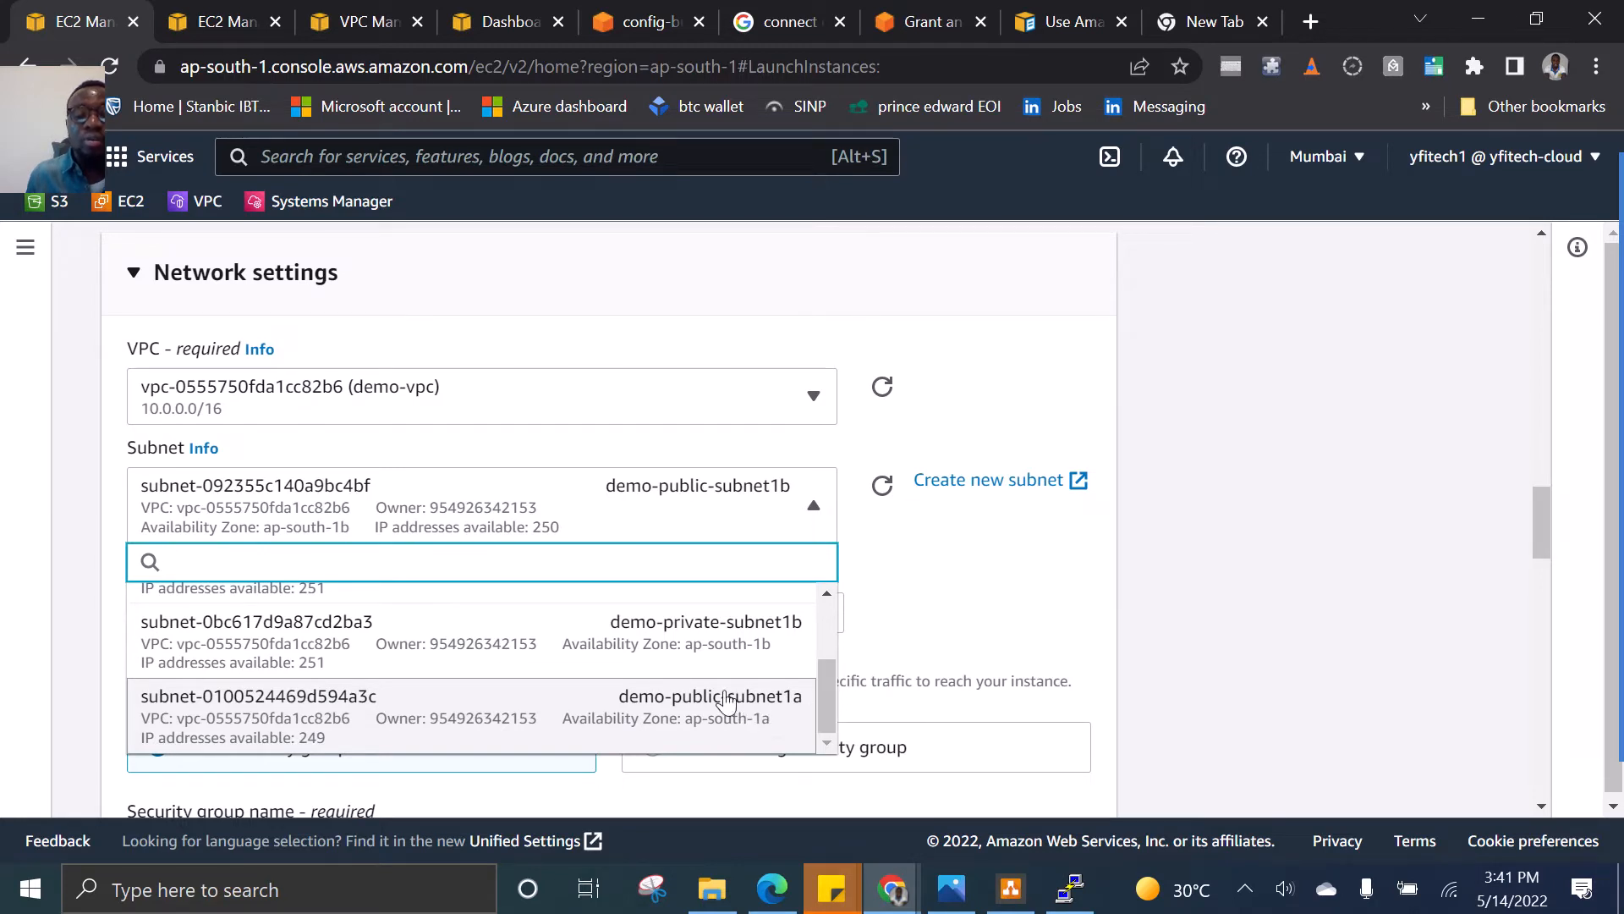
pyautogui.scroll(2, 711, 668)
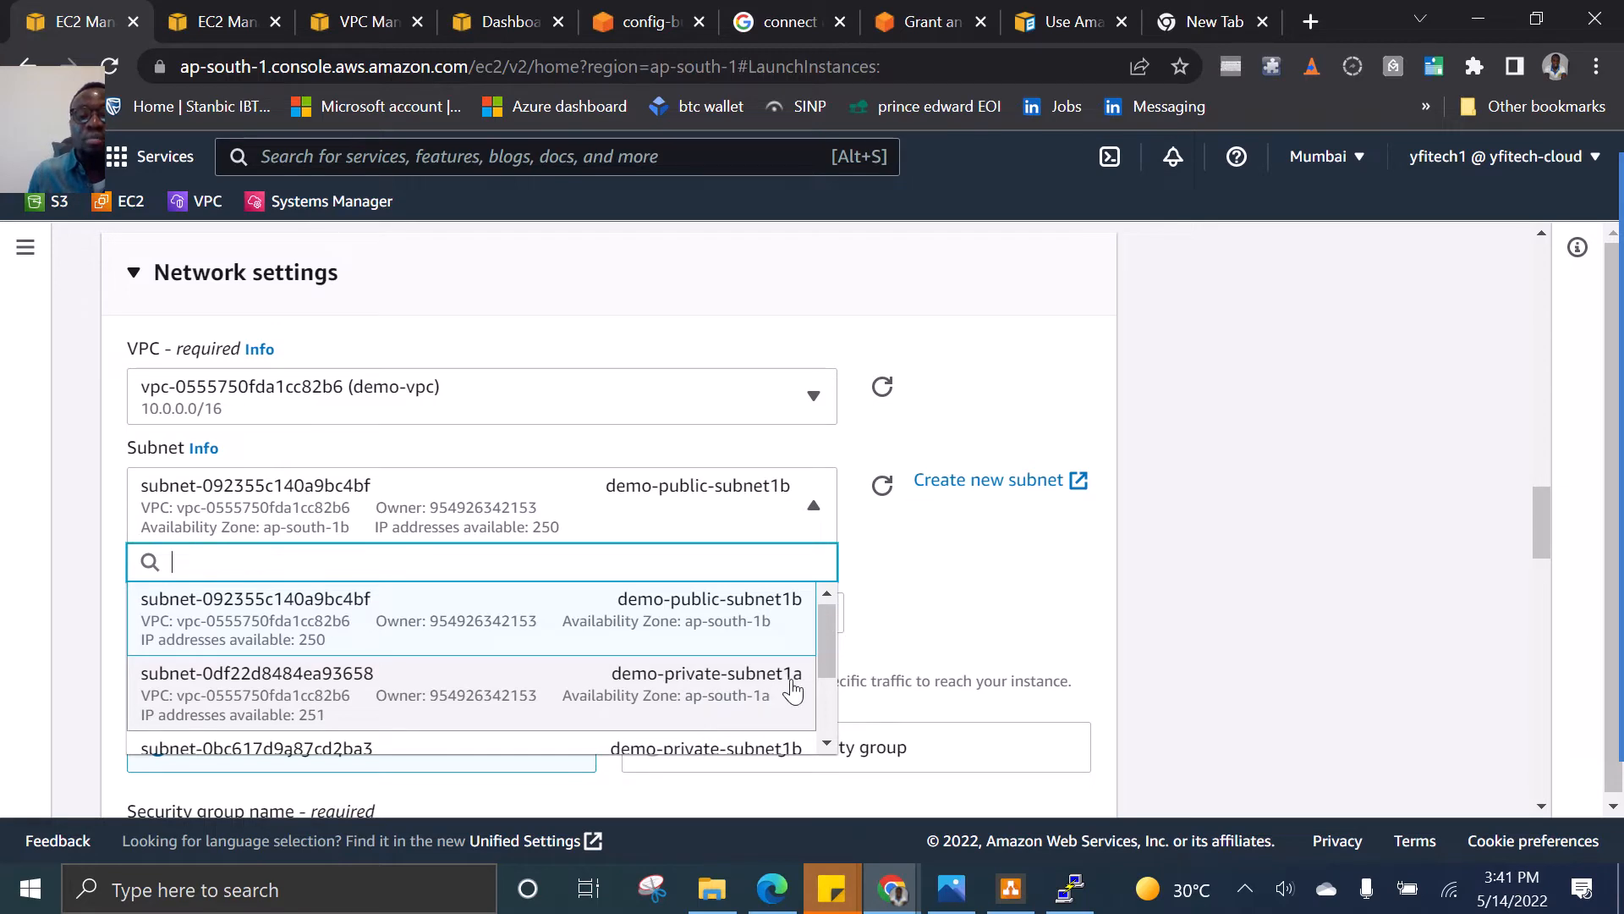
pyautogui.click(701, 684)
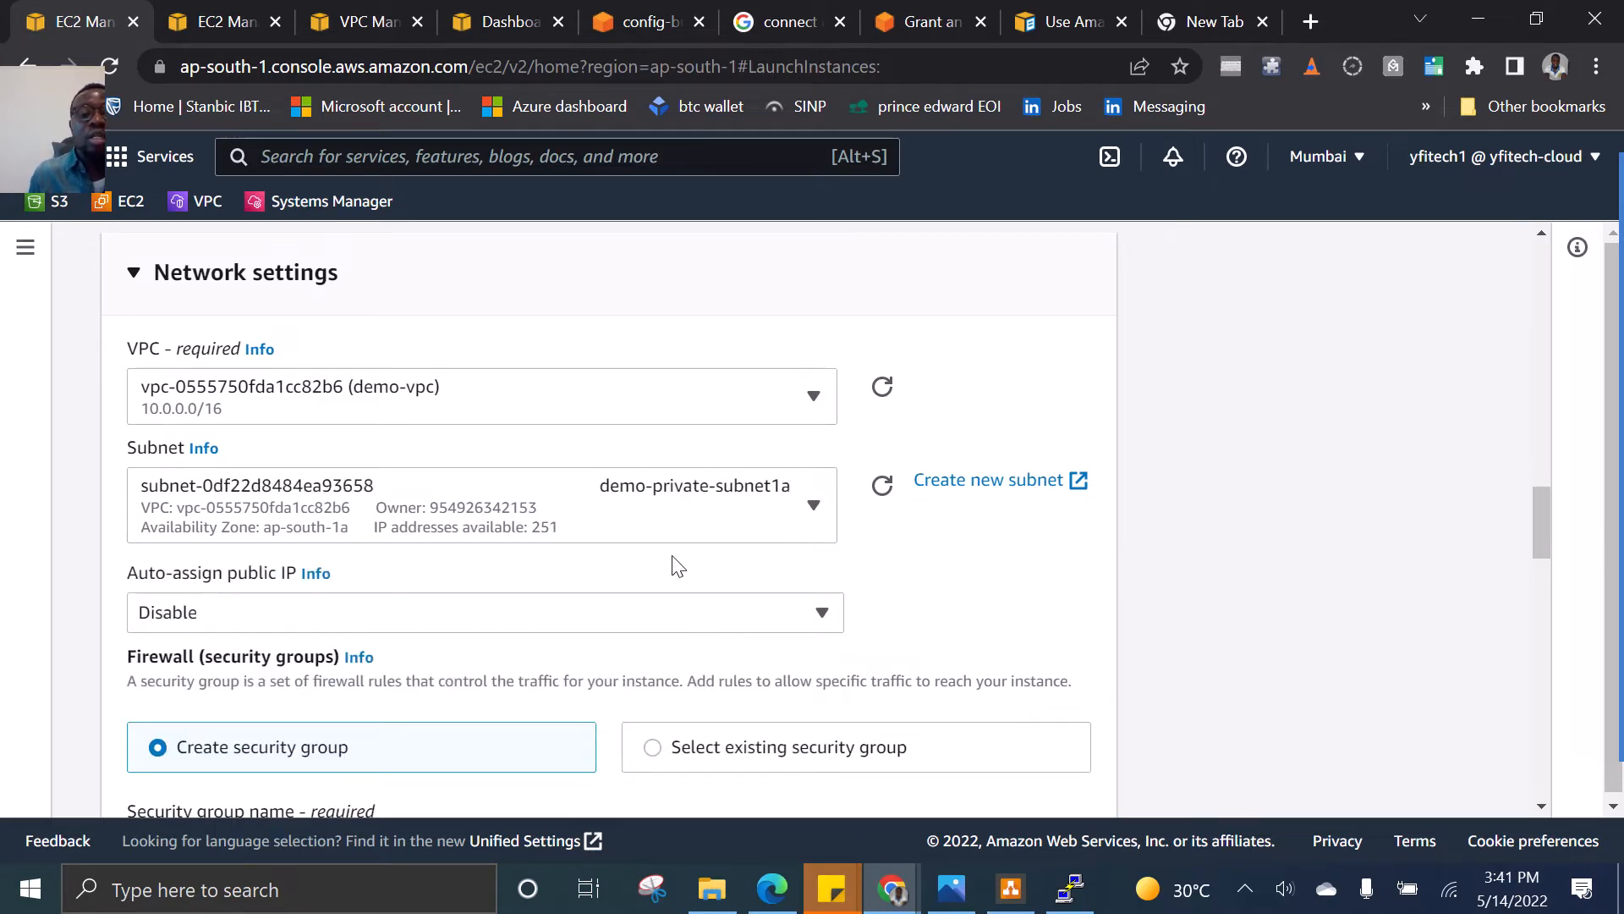
pyautogui.scroll(-1, 531, 526)
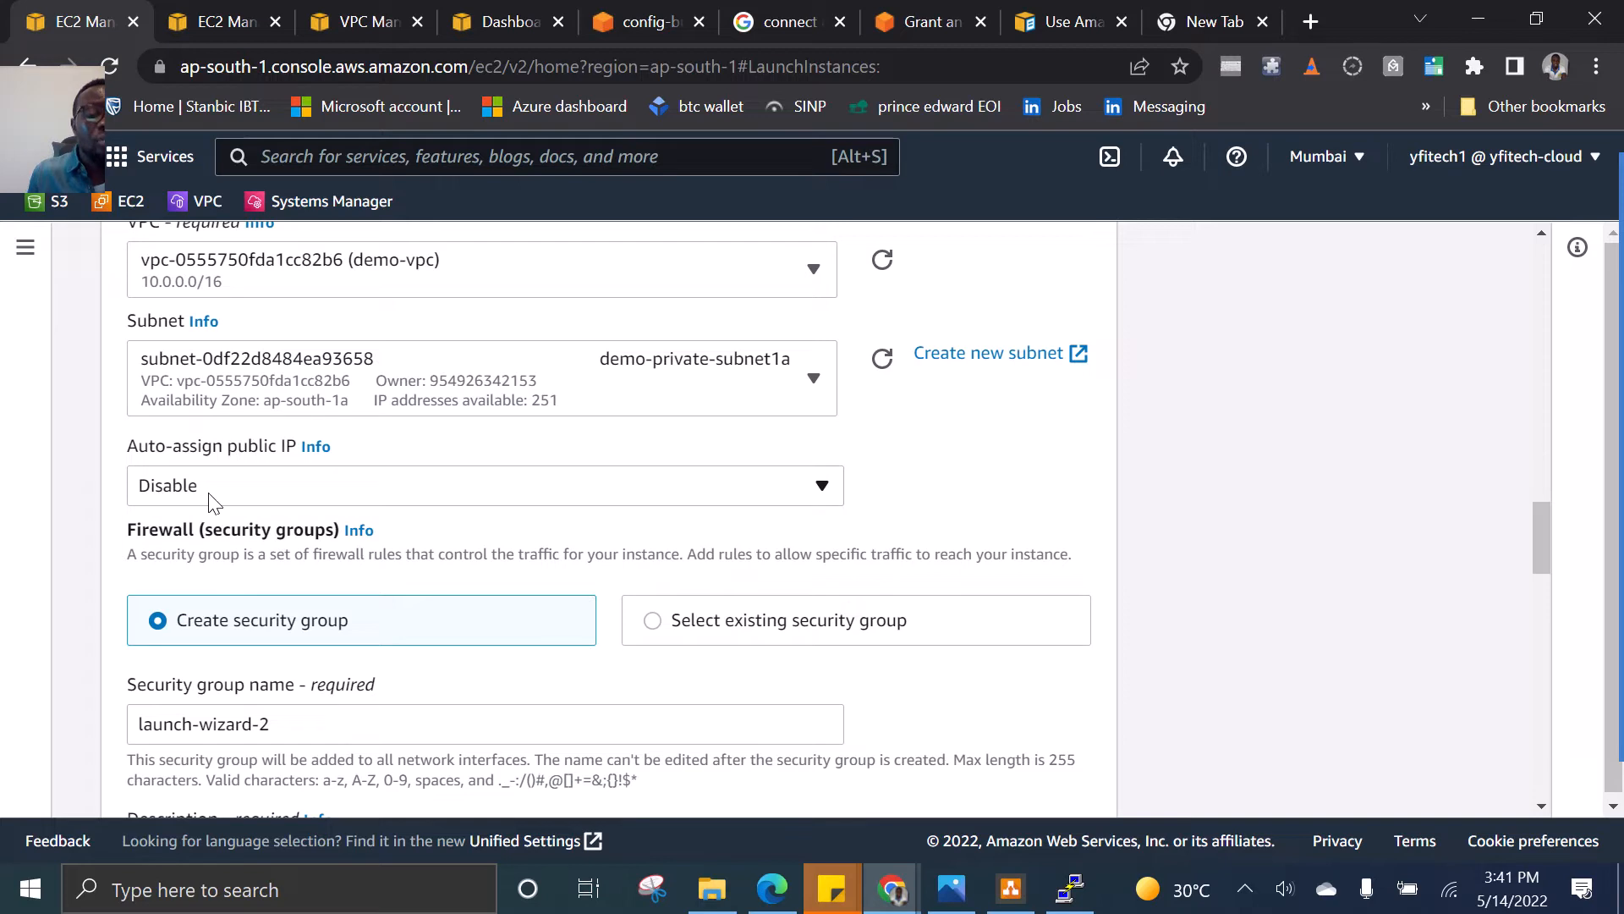
pyautogui.click(213, 497)
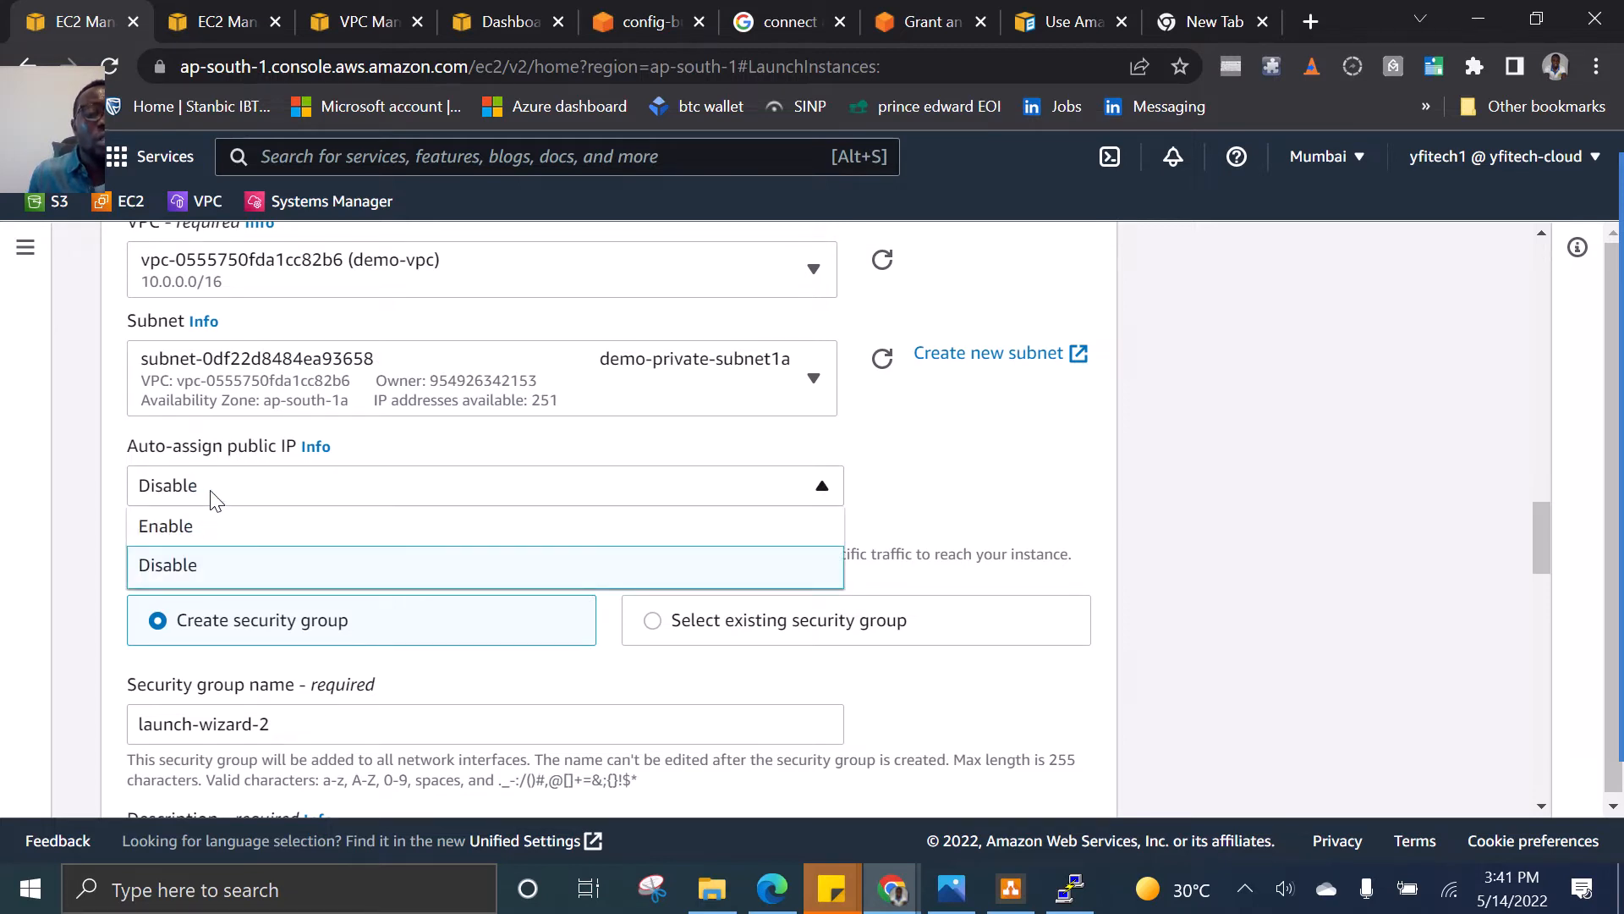
pyautogui.click(213, 498)
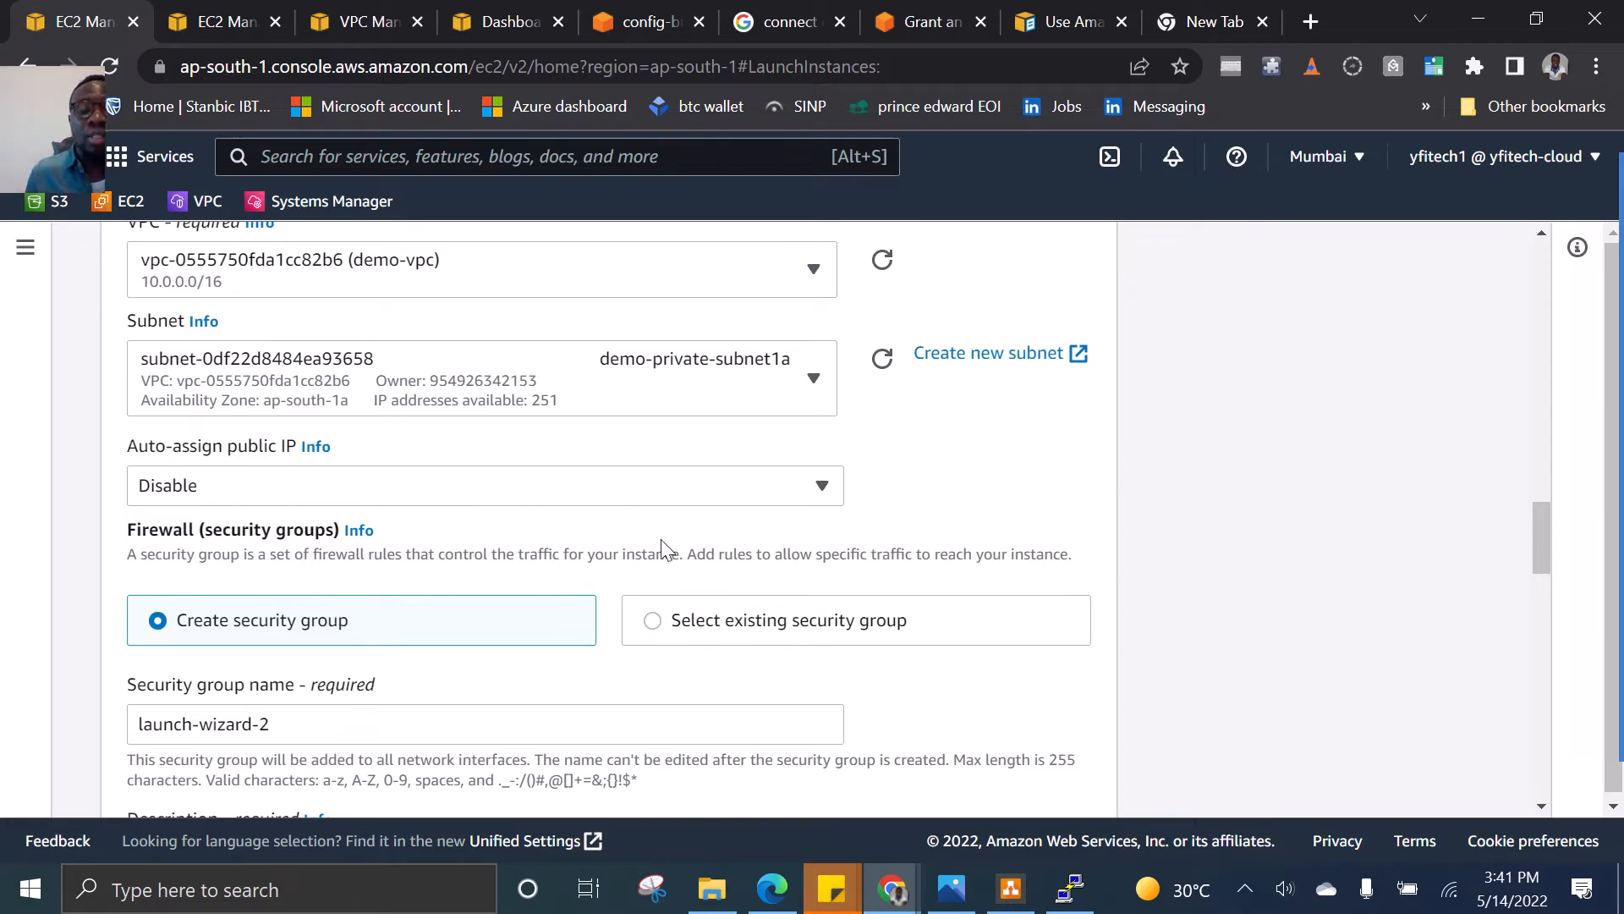
# Use an existing security group for the instance's firewall and assign the VPC's default group
pyautogui.scroll(-1, 709, 628)
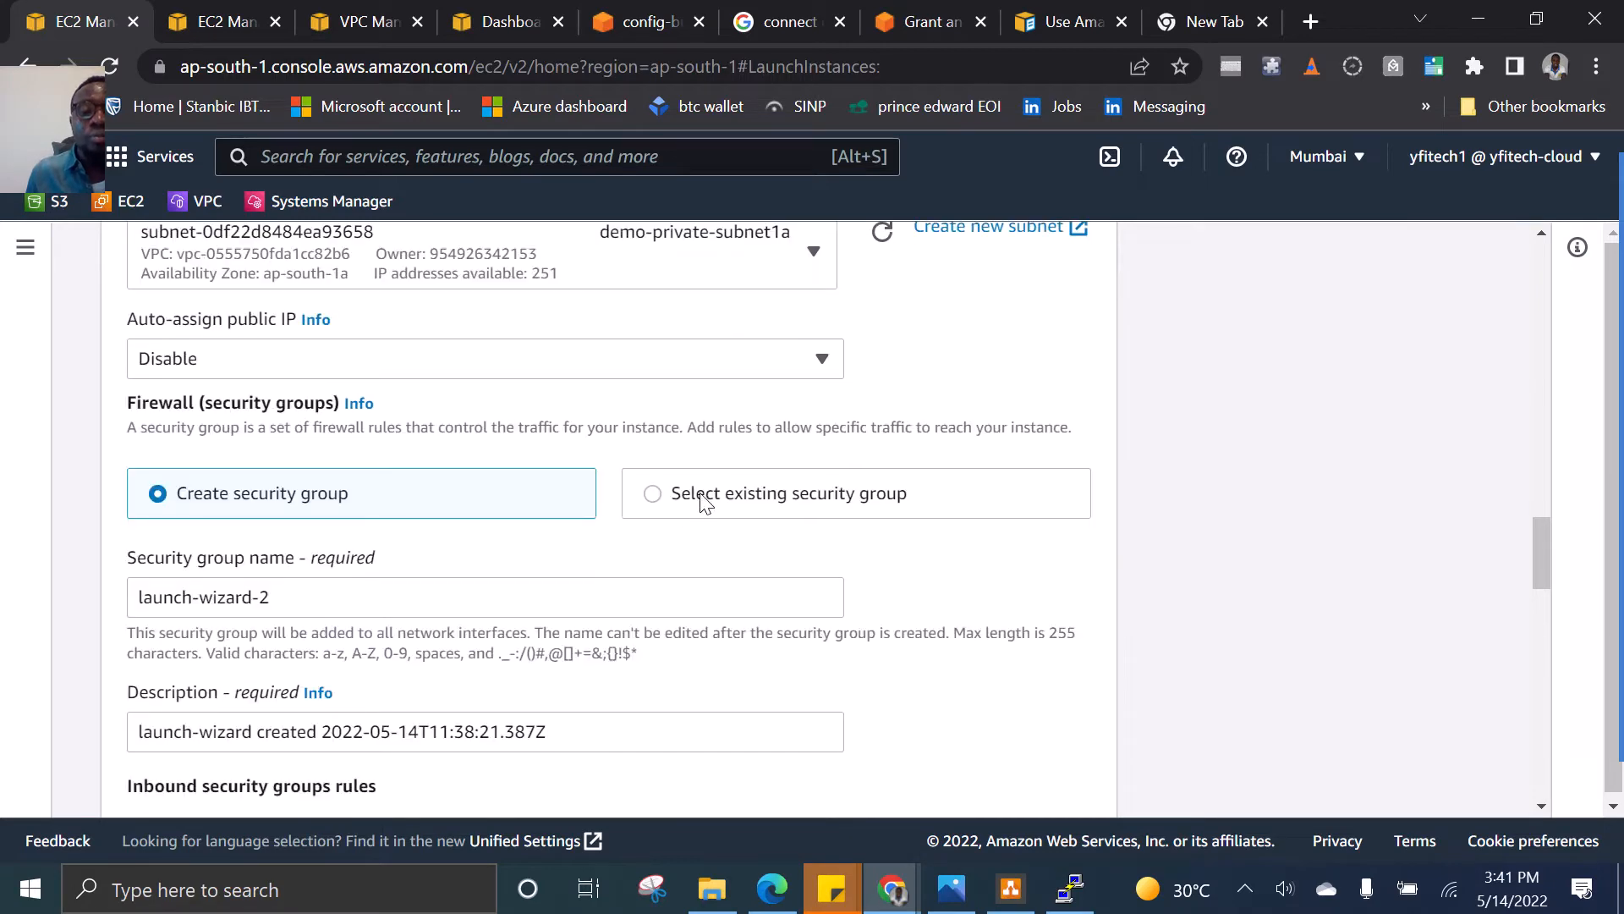
pyautogui.click(702, 499)
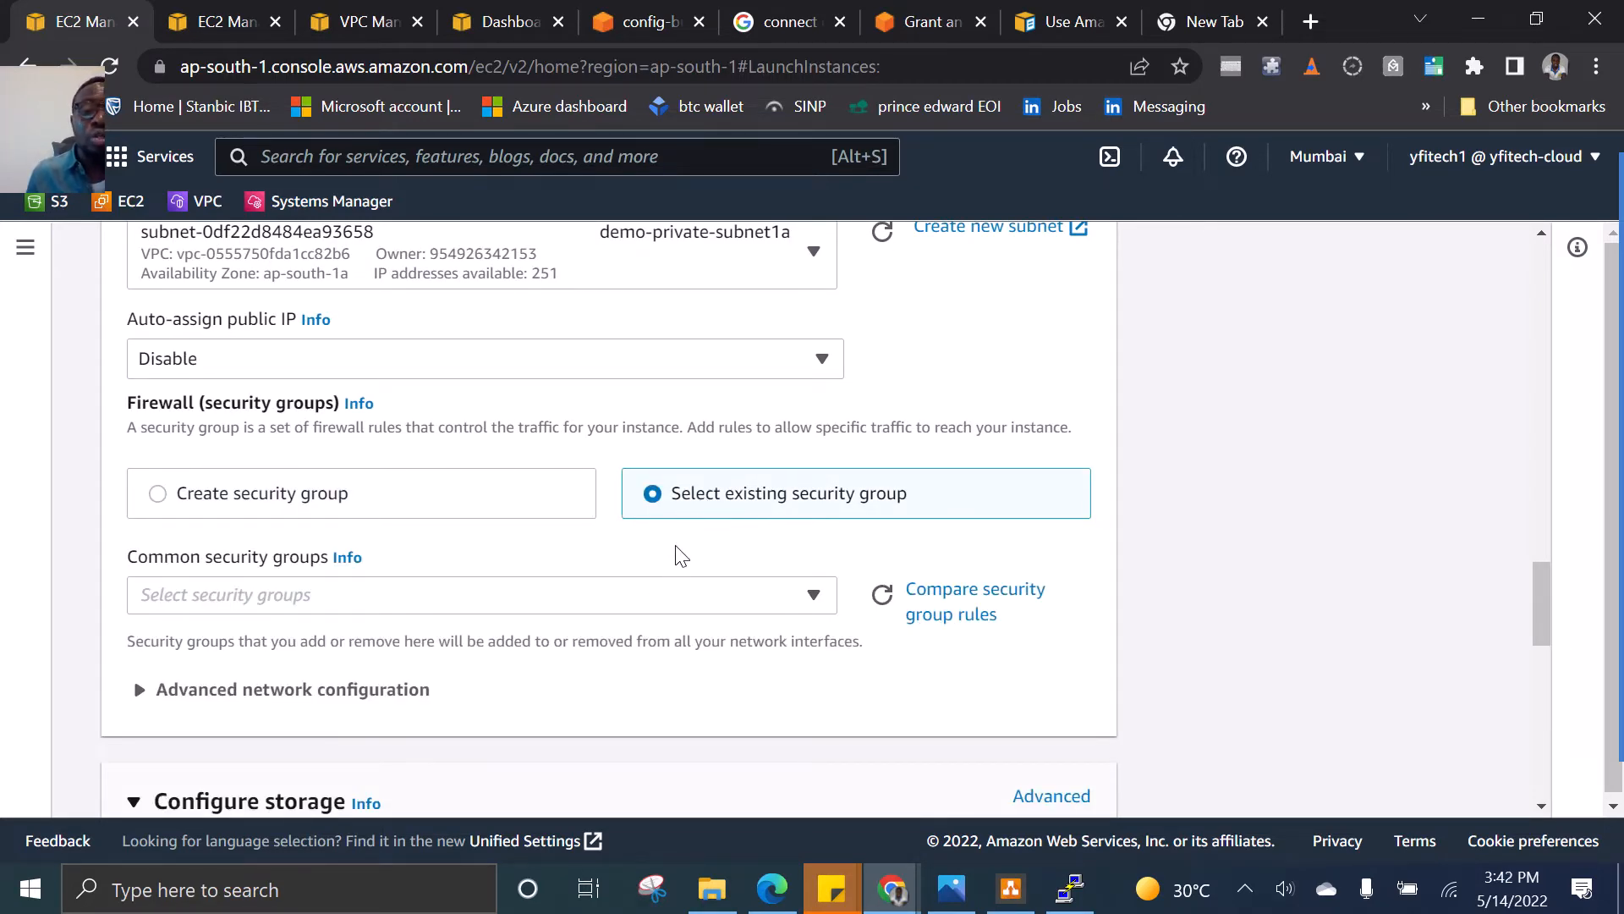
pyautogui.click(629, 595)
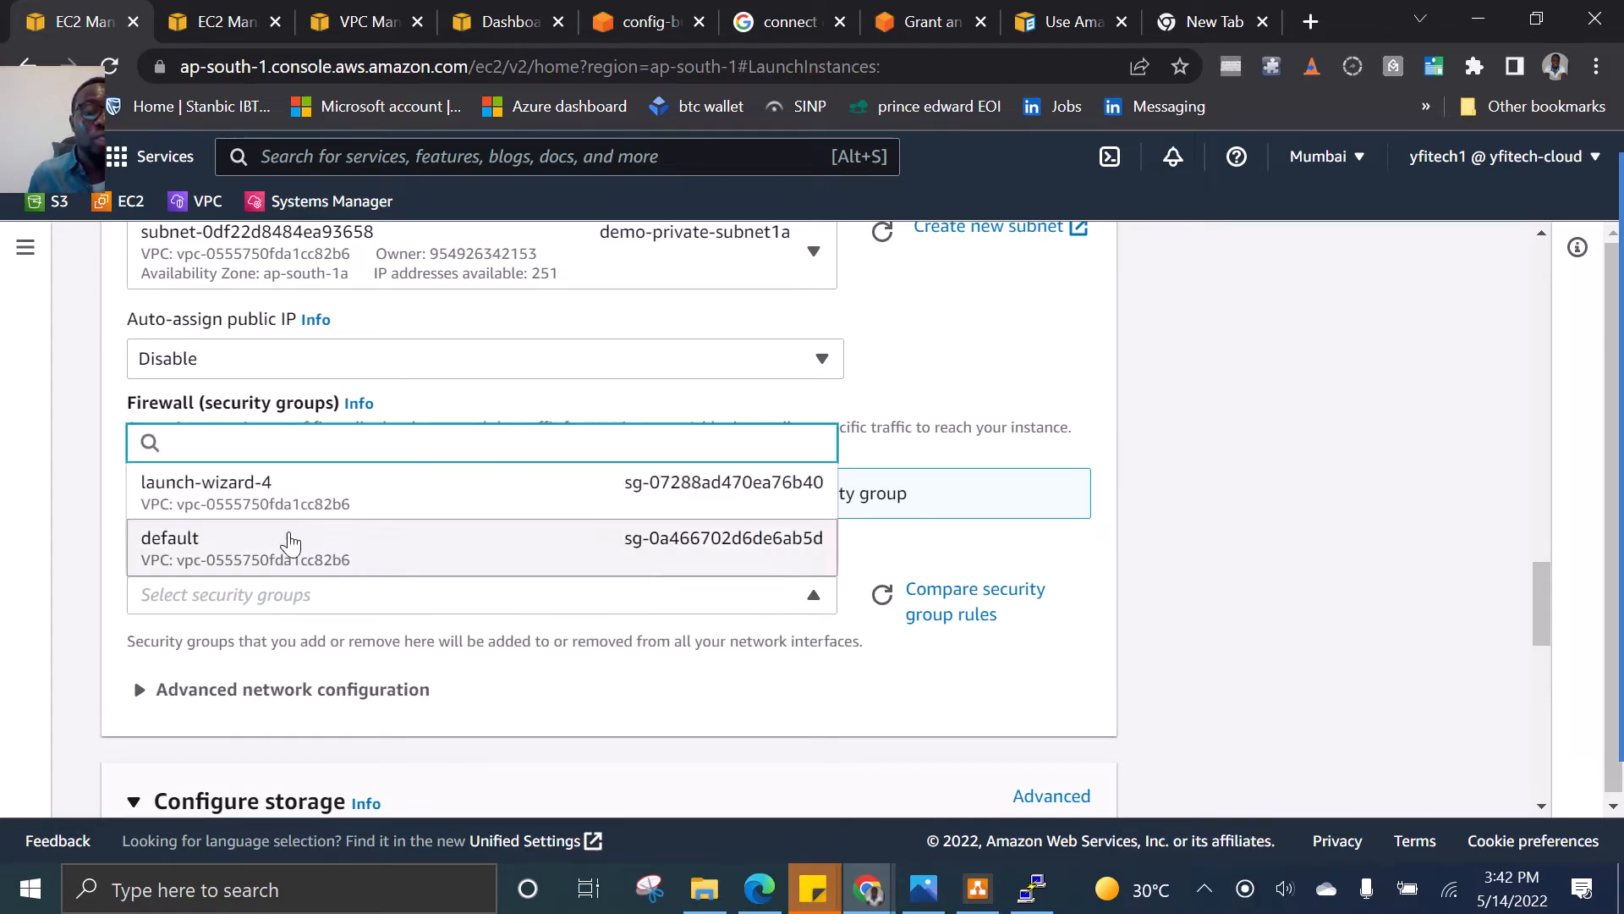
pyautogui.click(297, 552)
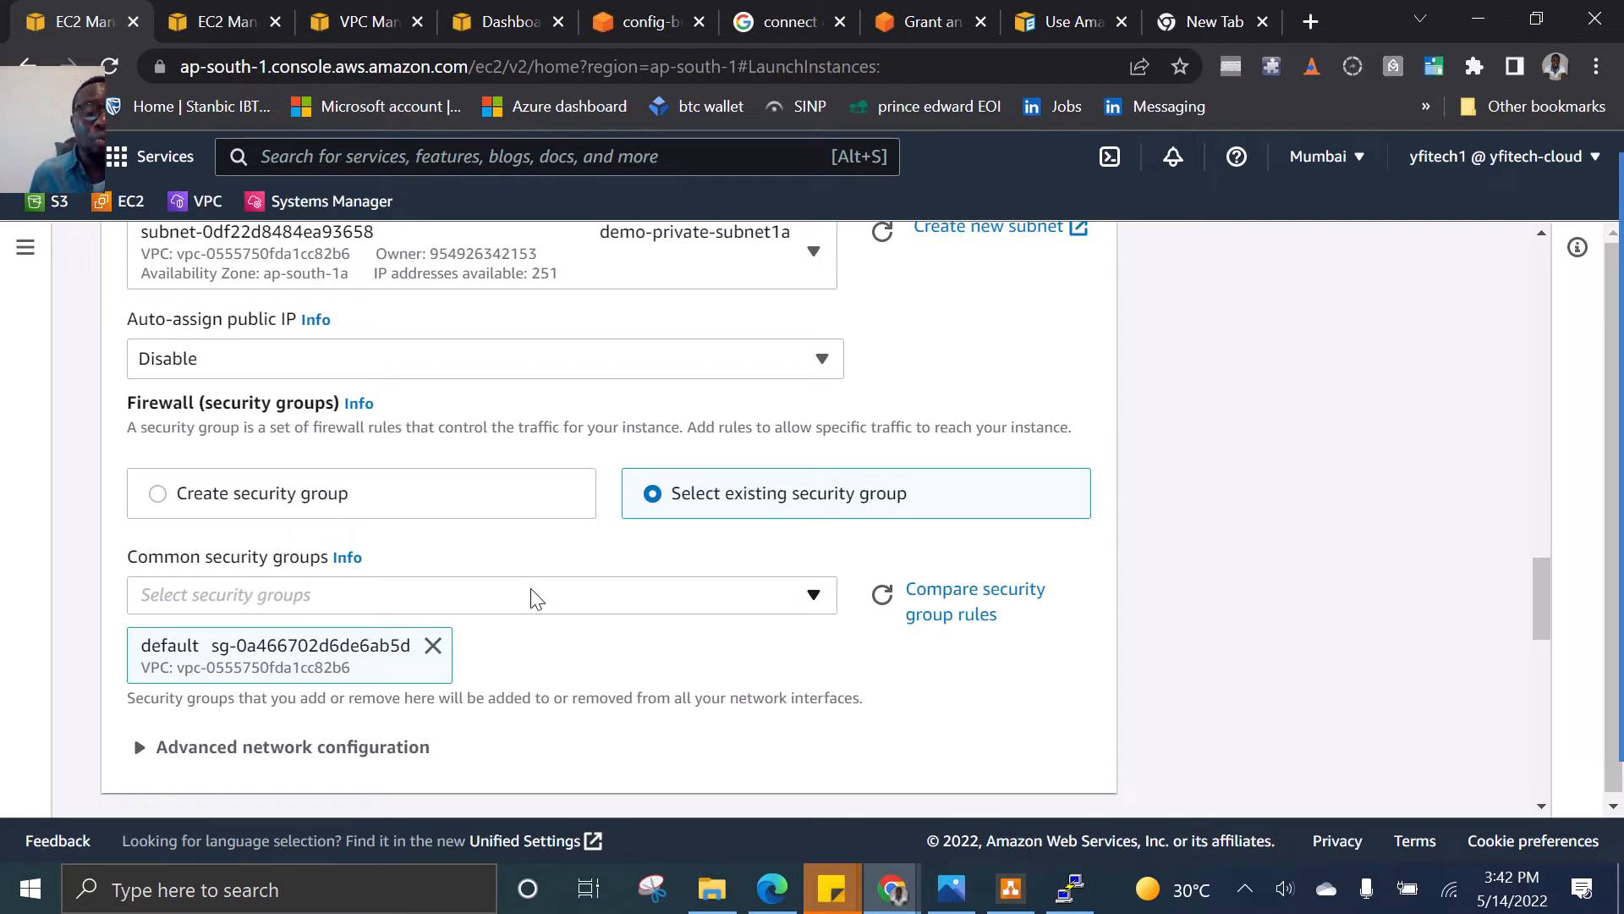
# Review the storage settings and summary, keep the 8 GiB gp2 root volume and launch one instance
pyautogui.scroll(-1, 531, 590)
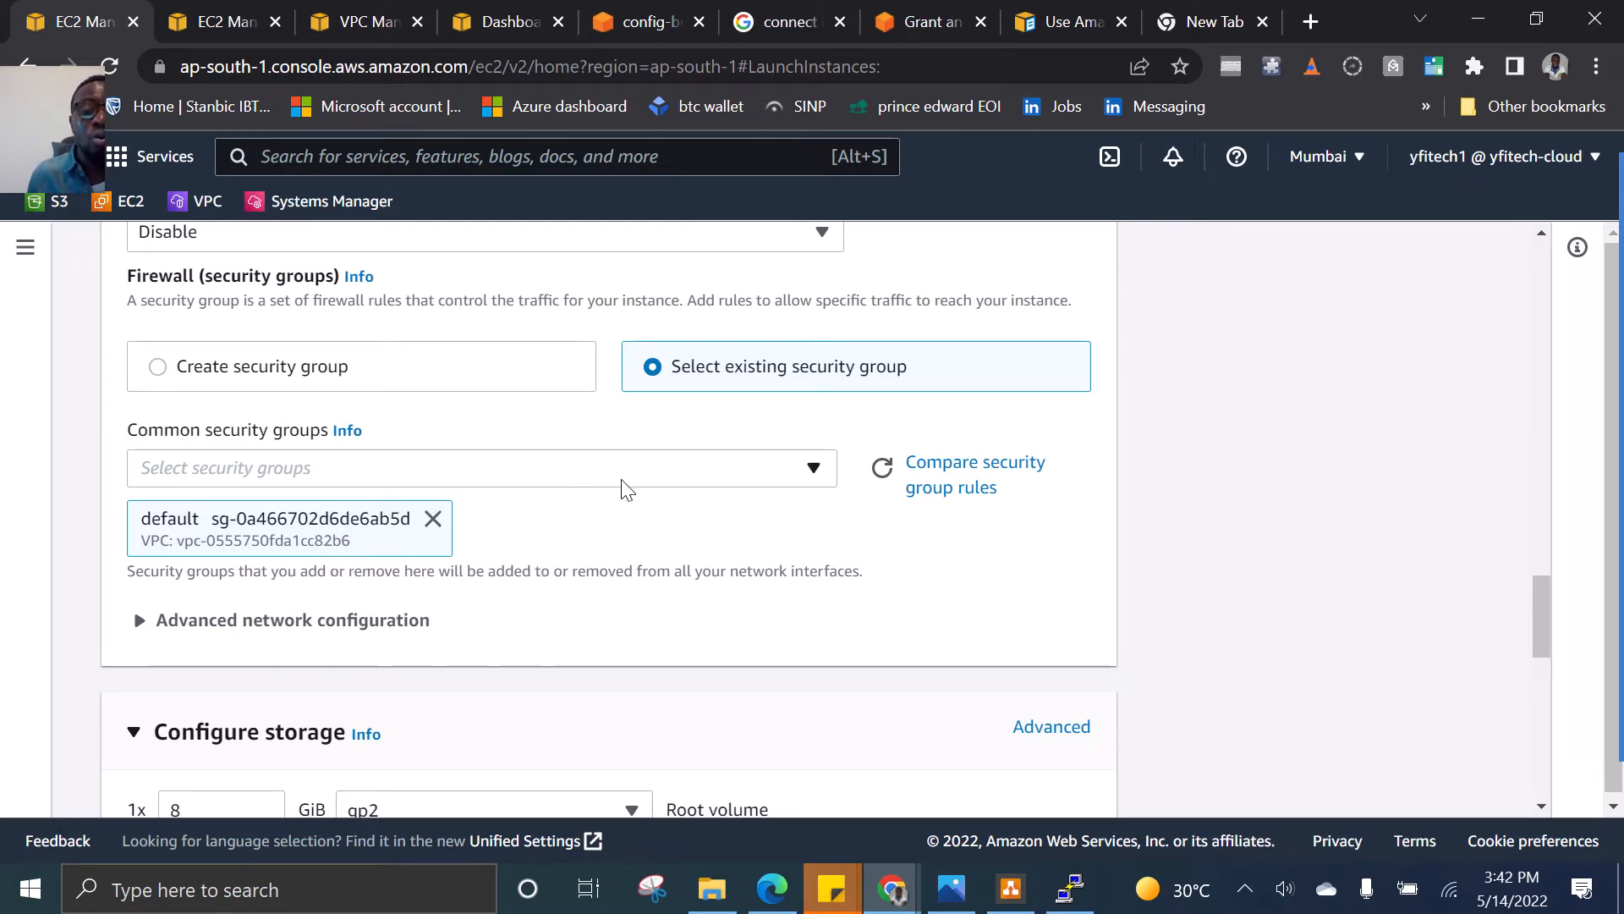
pyautogui.scroll(-3, 626, 489)
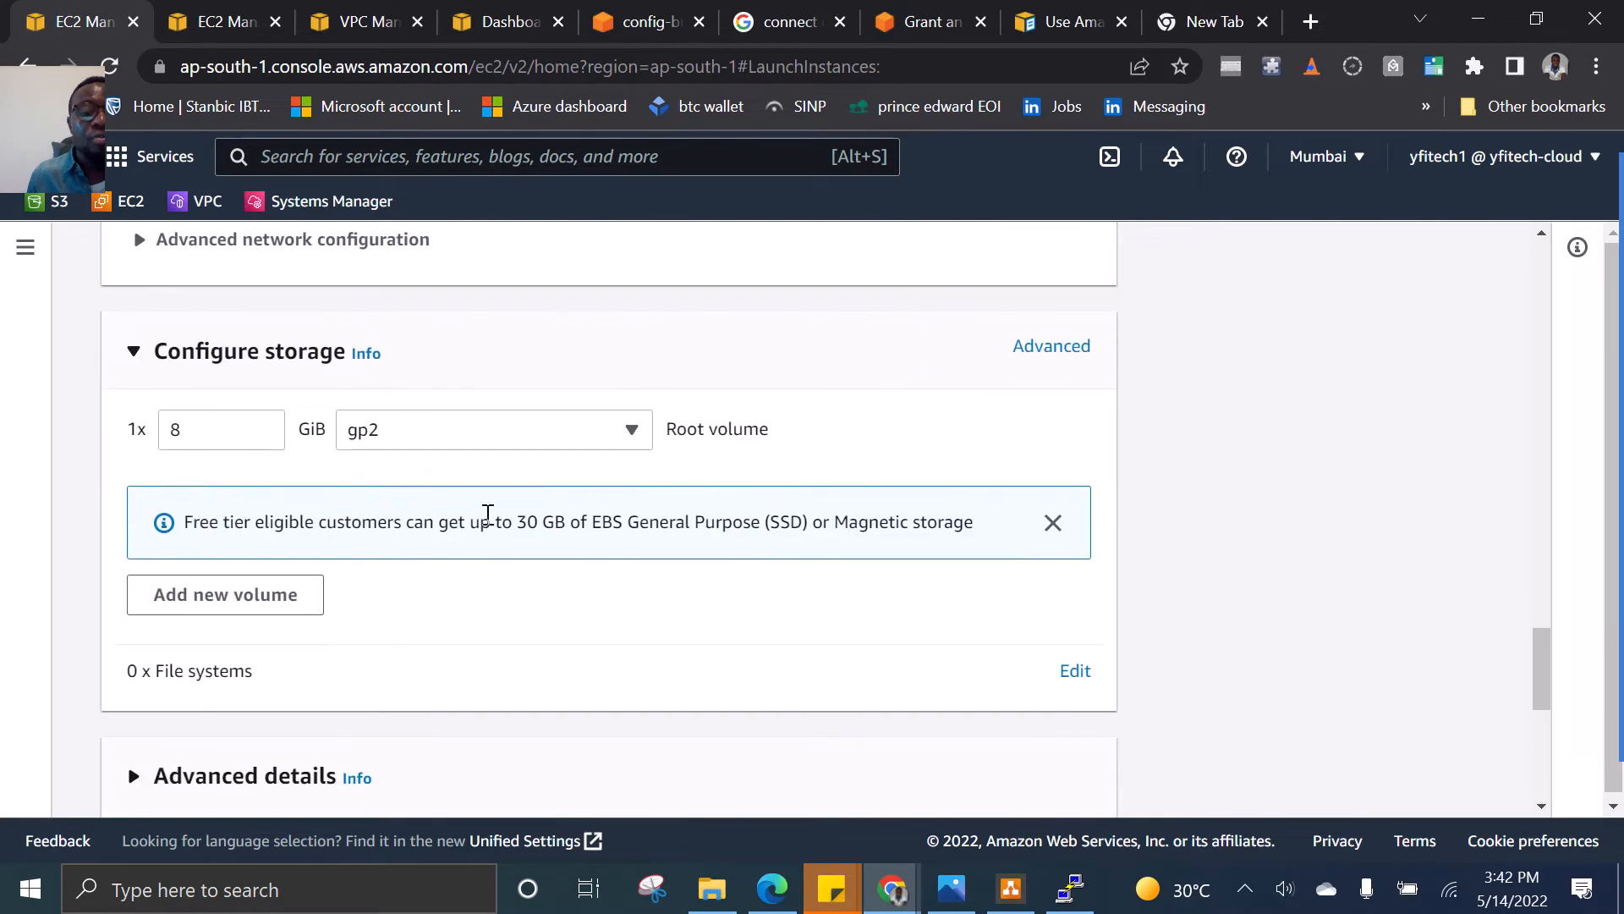
pyautogui.scroll(-1, 457, 533)
pyautogui.scroll(-2, 440, 474)
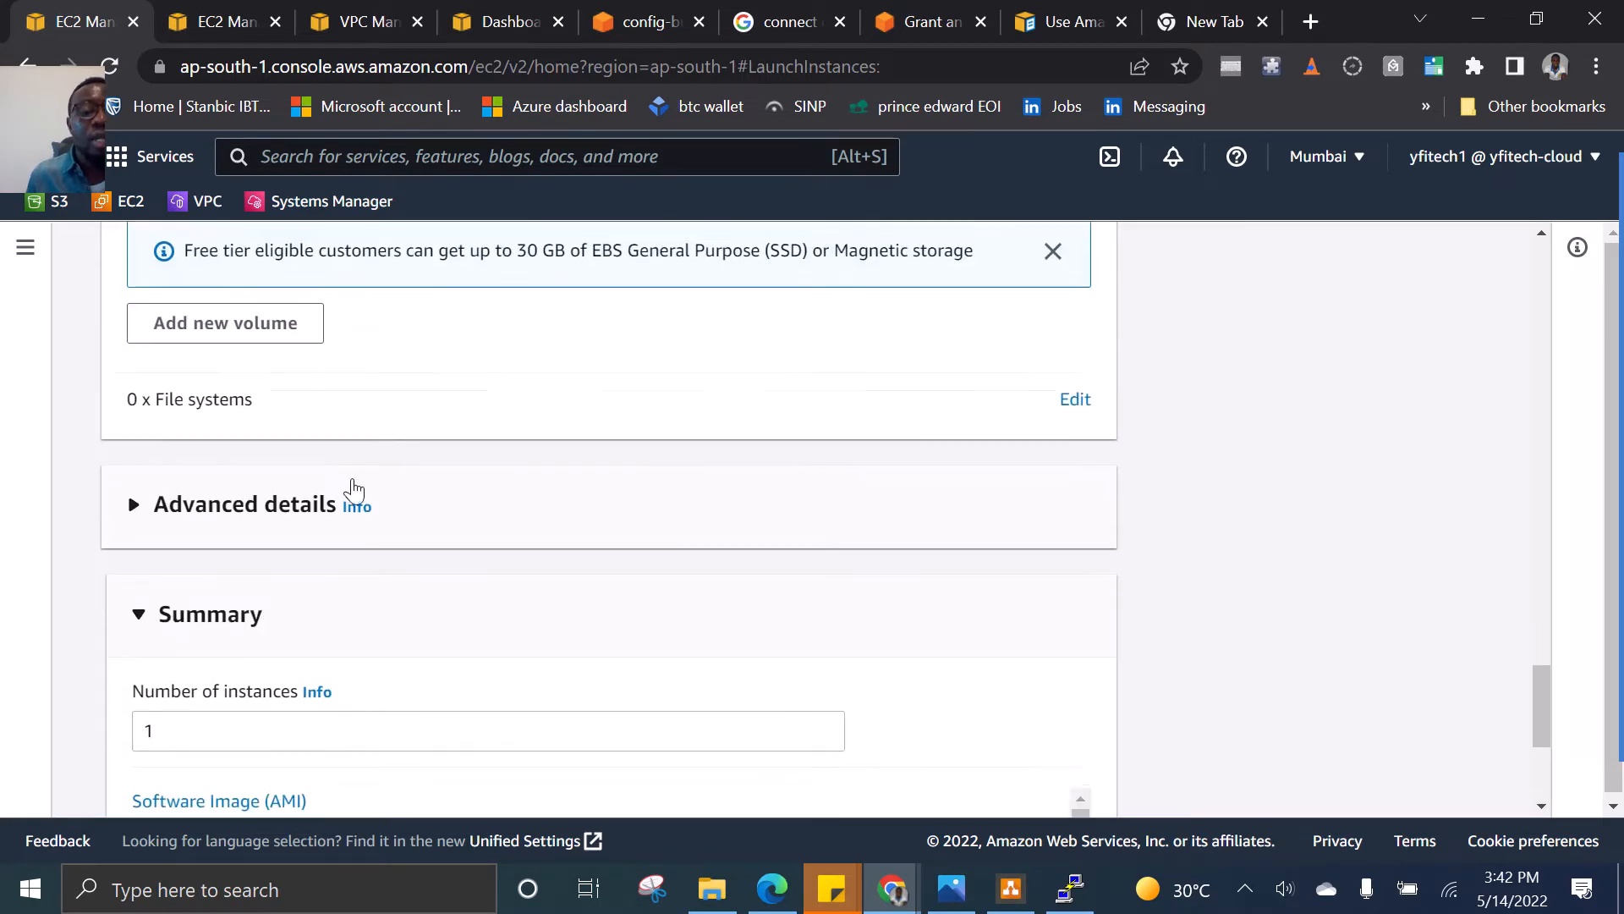
pyautogui.scroll(-2, 352, 486)
pyautogui.scroll(4, 352, 479)
pyautogui.scroll(-1, 355, 487)
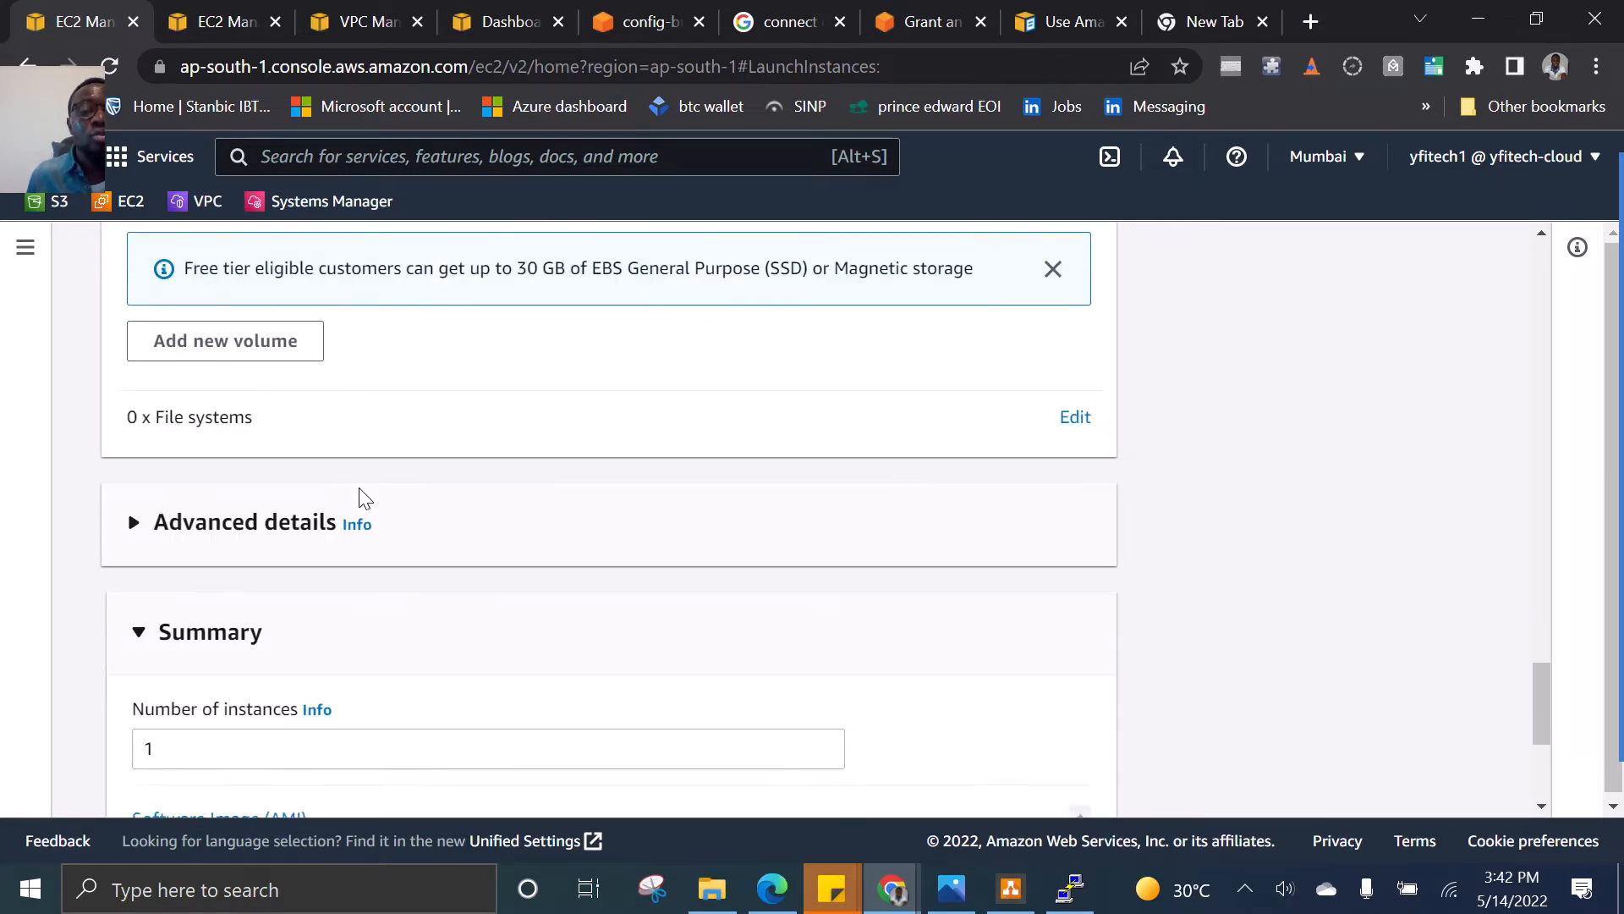
pyautogui.scroll(-4, 363, 503)
pyautogui.scroll(-3, 384, 515)
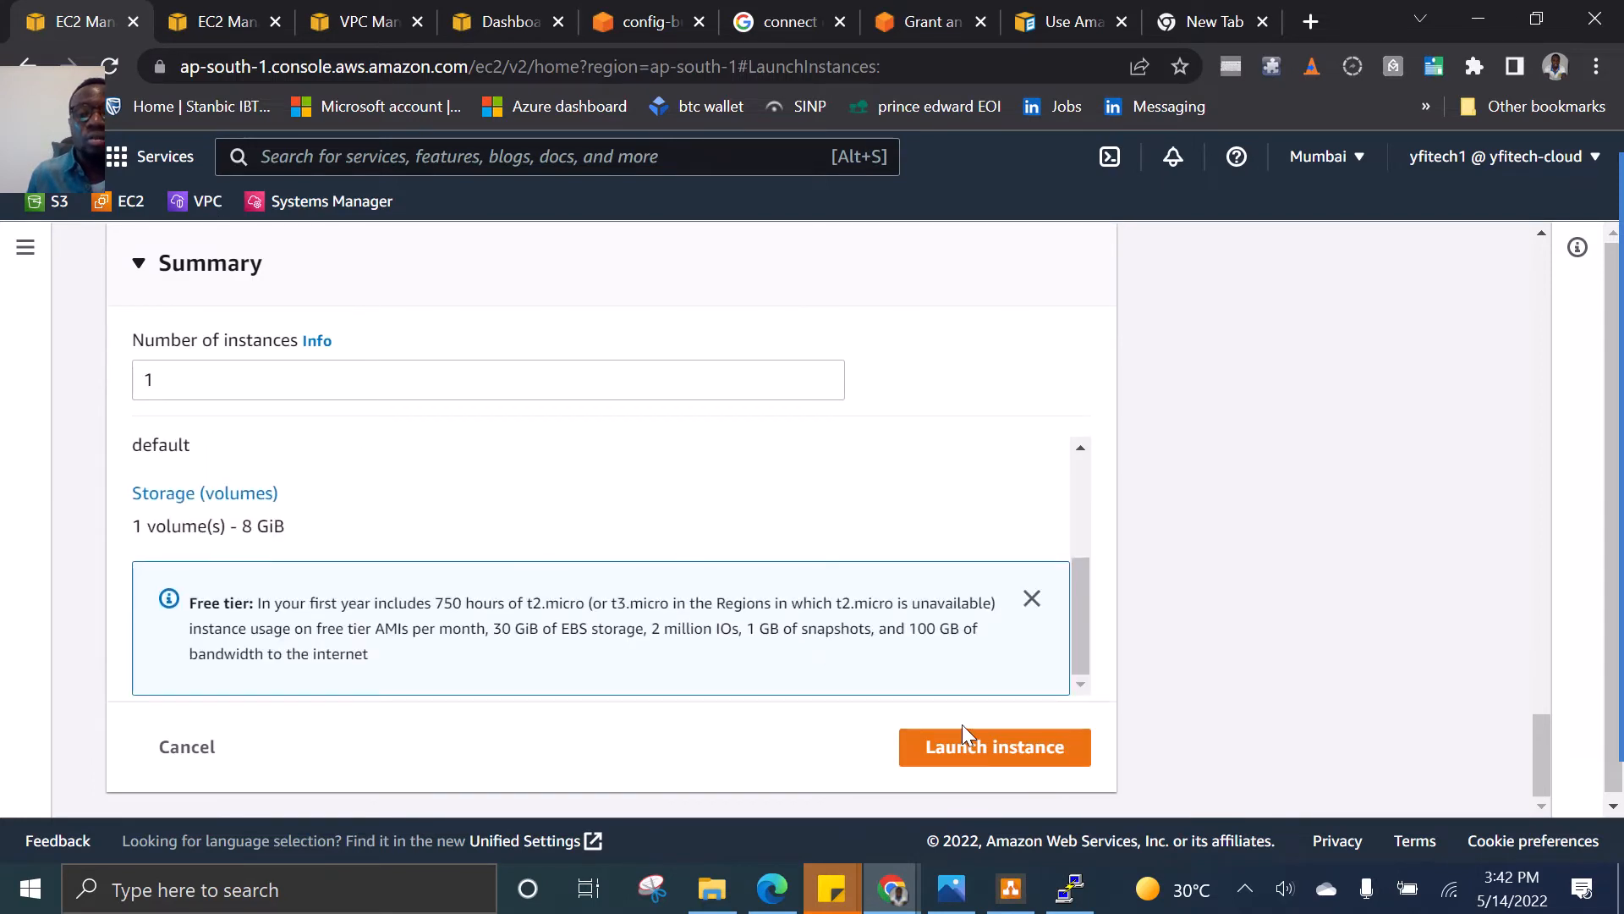
pyautogui.click(966, 747)
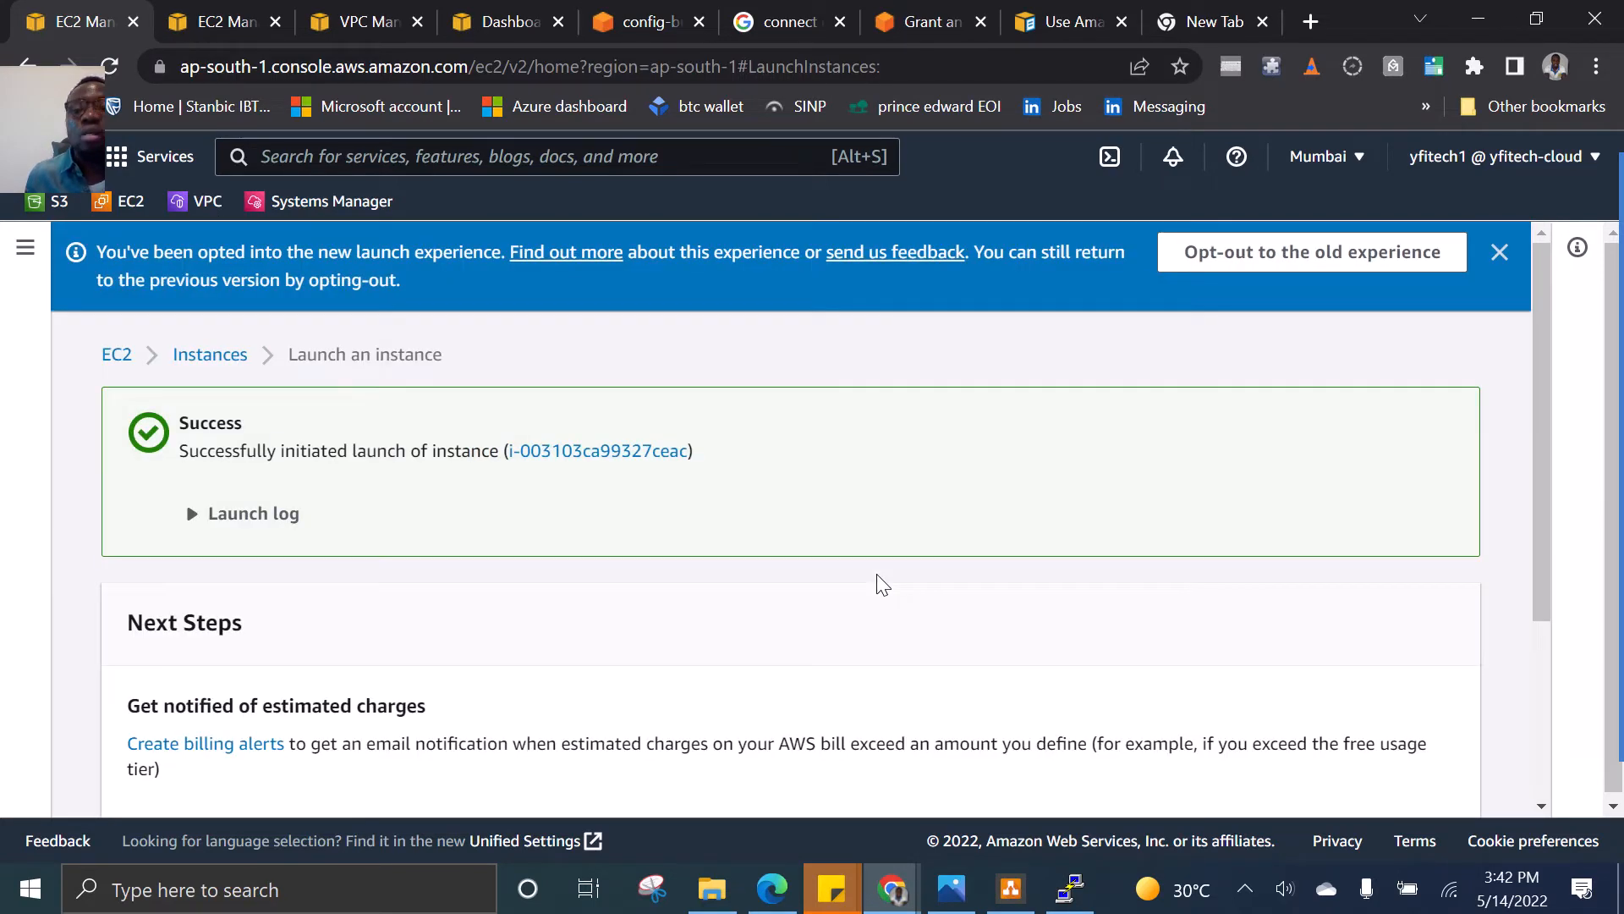
# Leave the launch result for the EC2 instances list and refresh the list already open in the second browser tab
pyautogui.scroll(-3, 1353, 707)
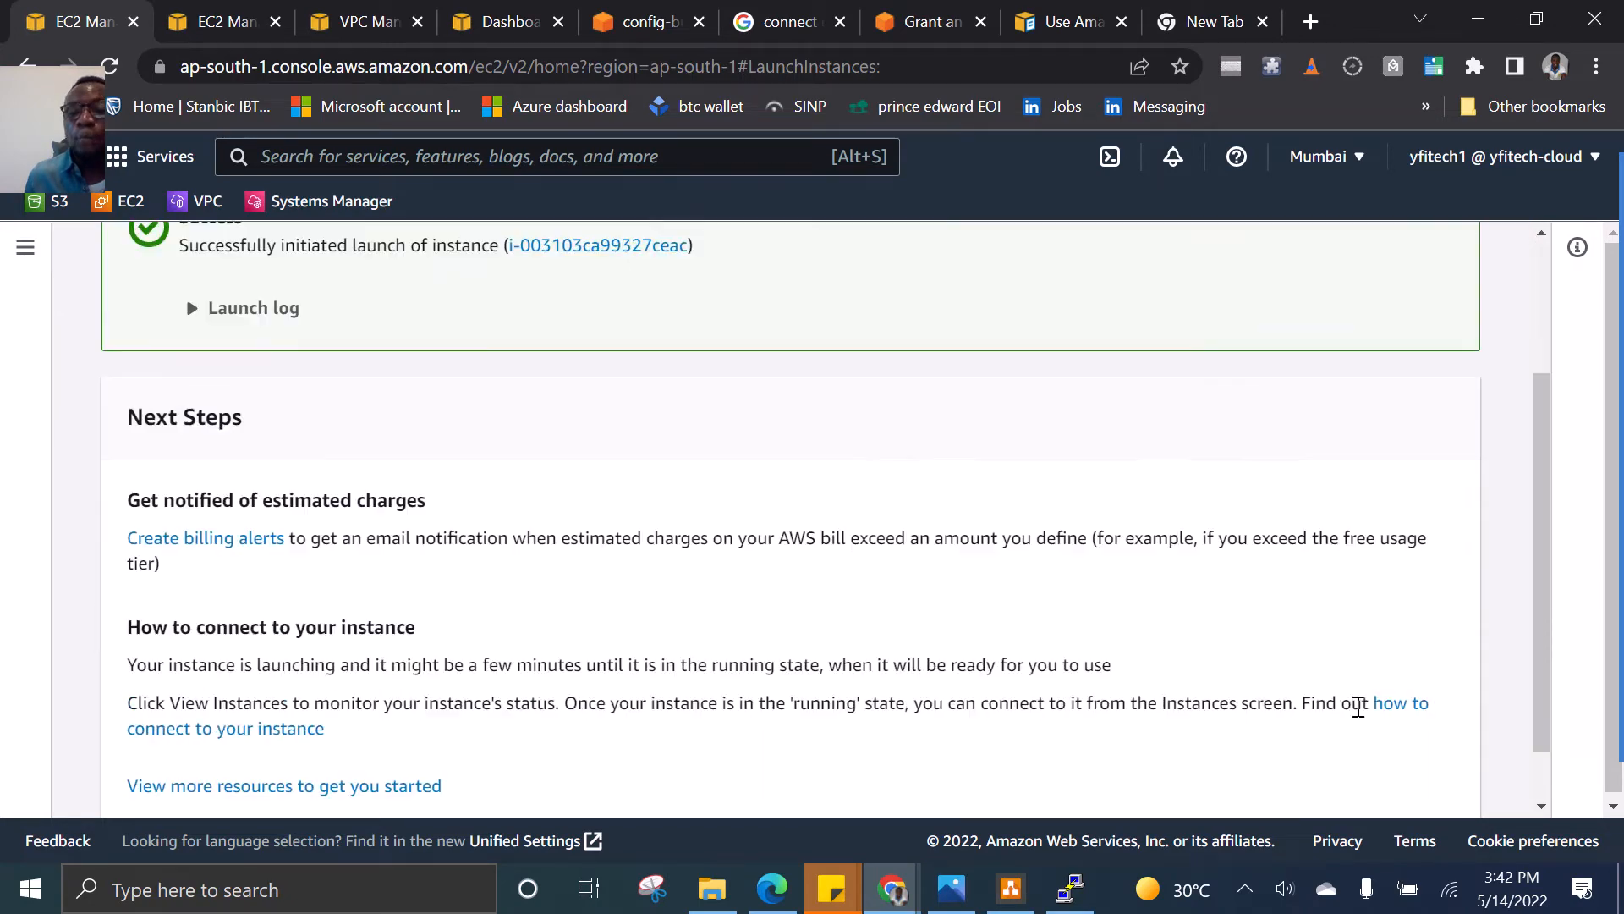
pyautogui.click(1369, 802)
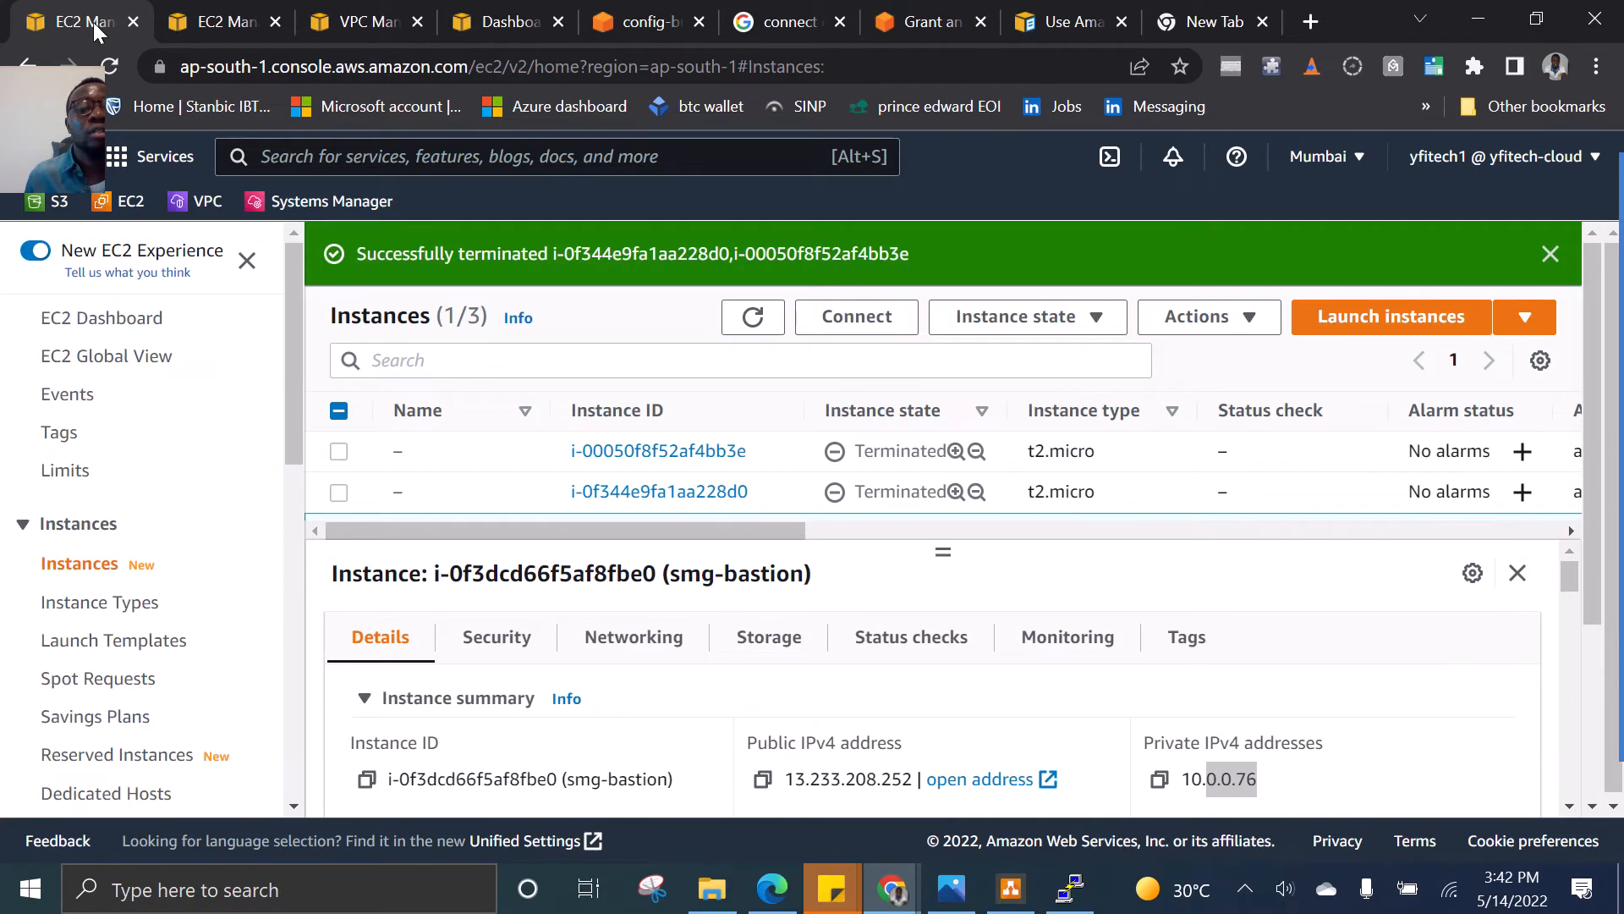
pyautogui.click(215, 19)
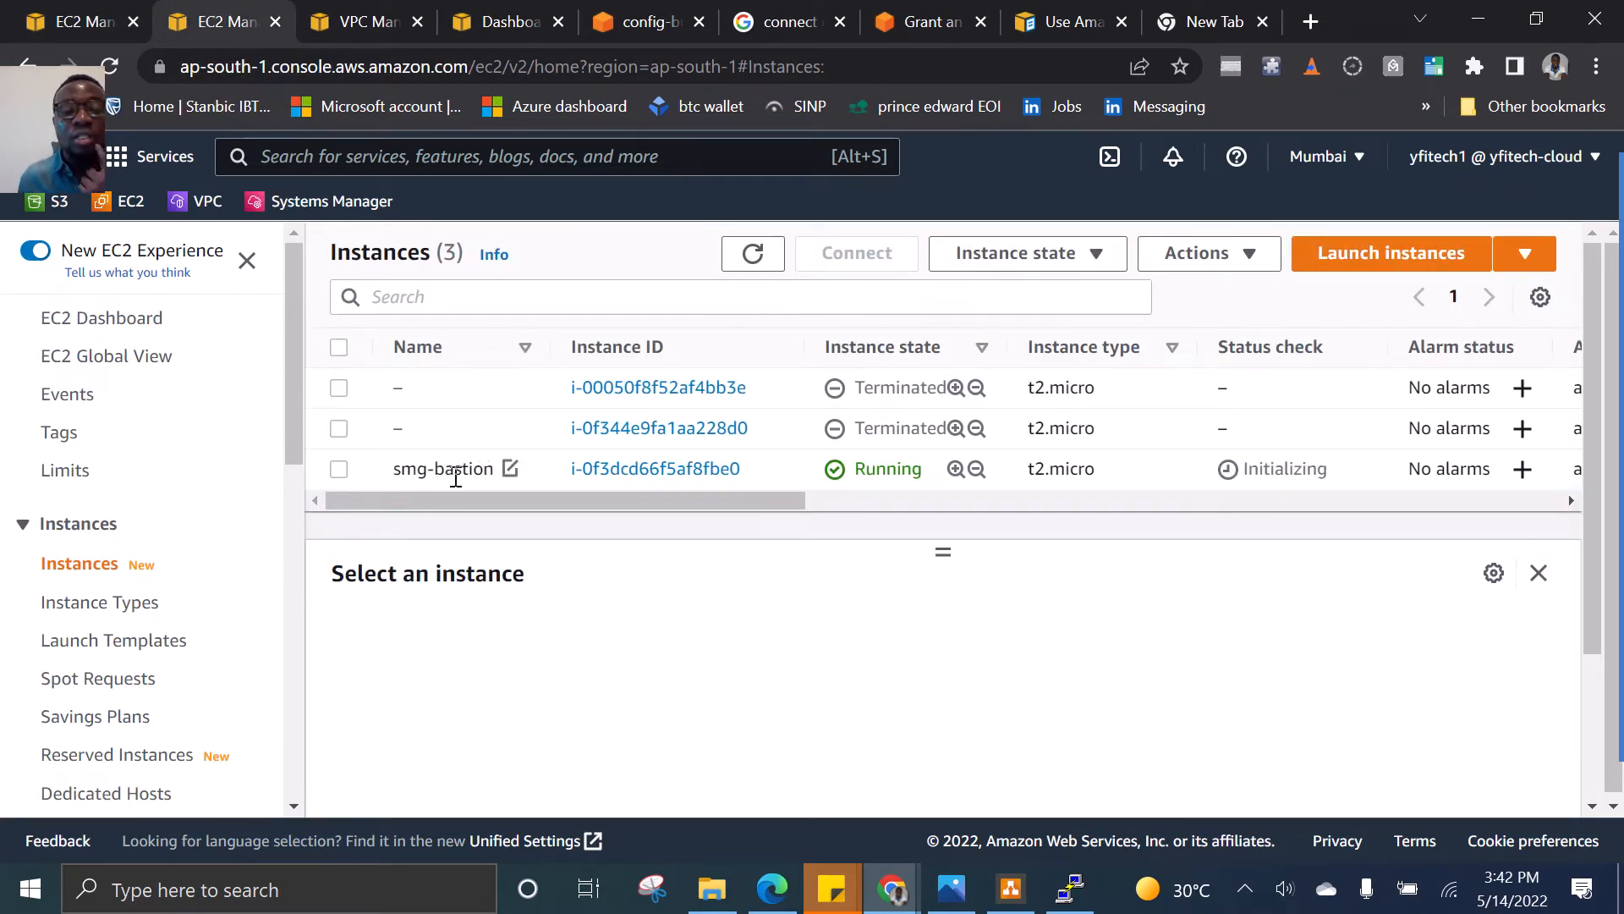
pyautogui.click(751, 254)
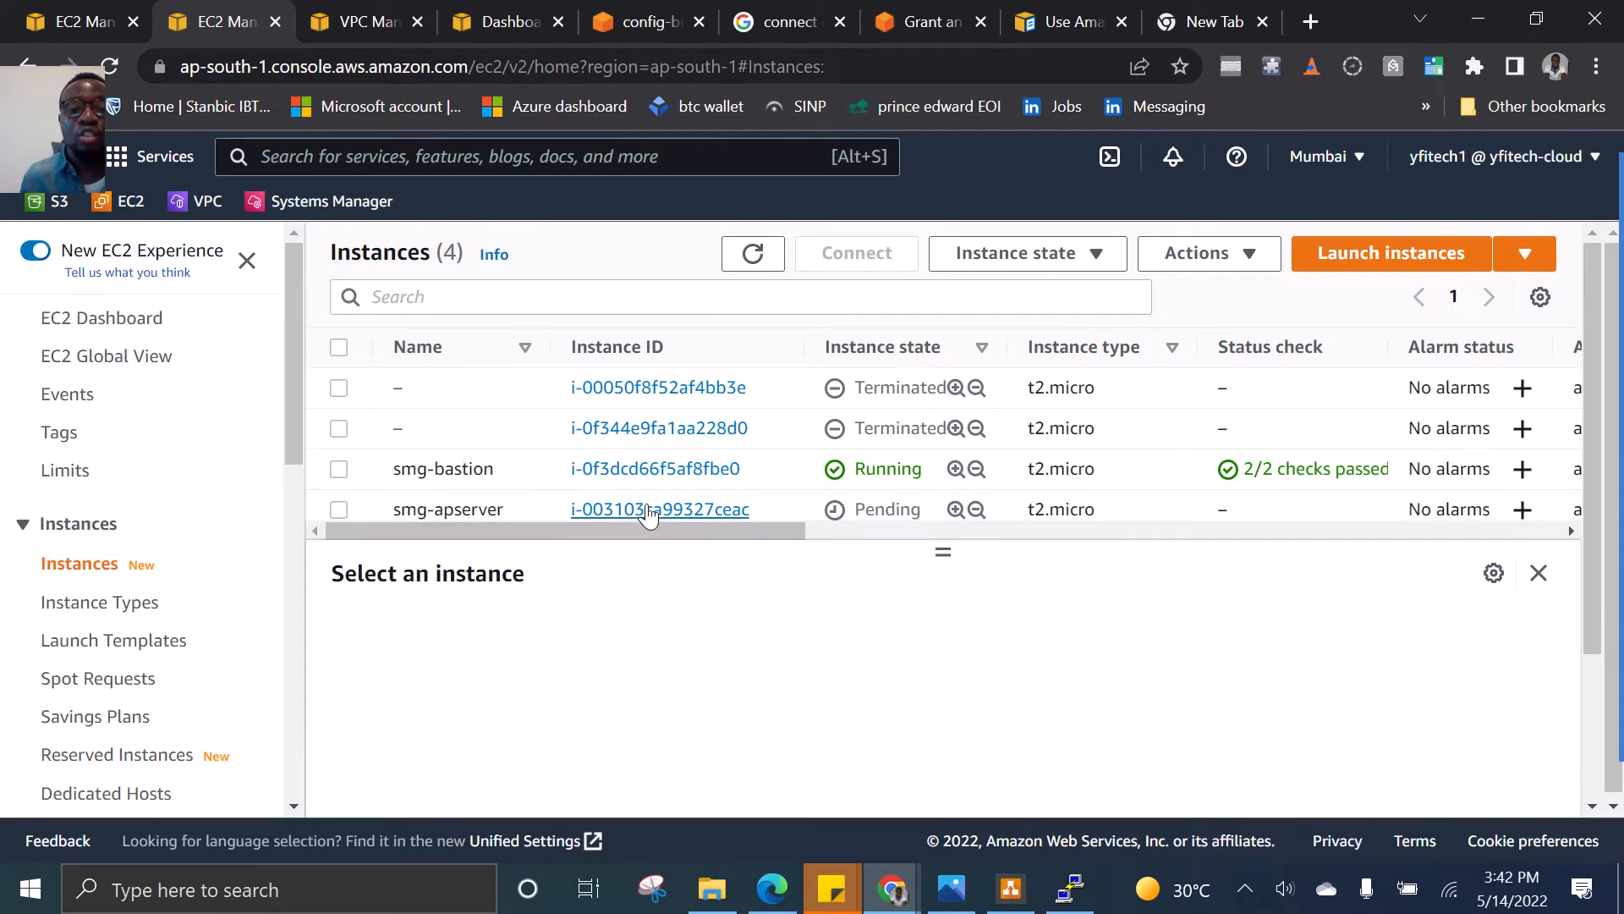
# Check the public and private IPv4 addresses in the smg-apserver instance's details
pyautogui.click(336, 508)
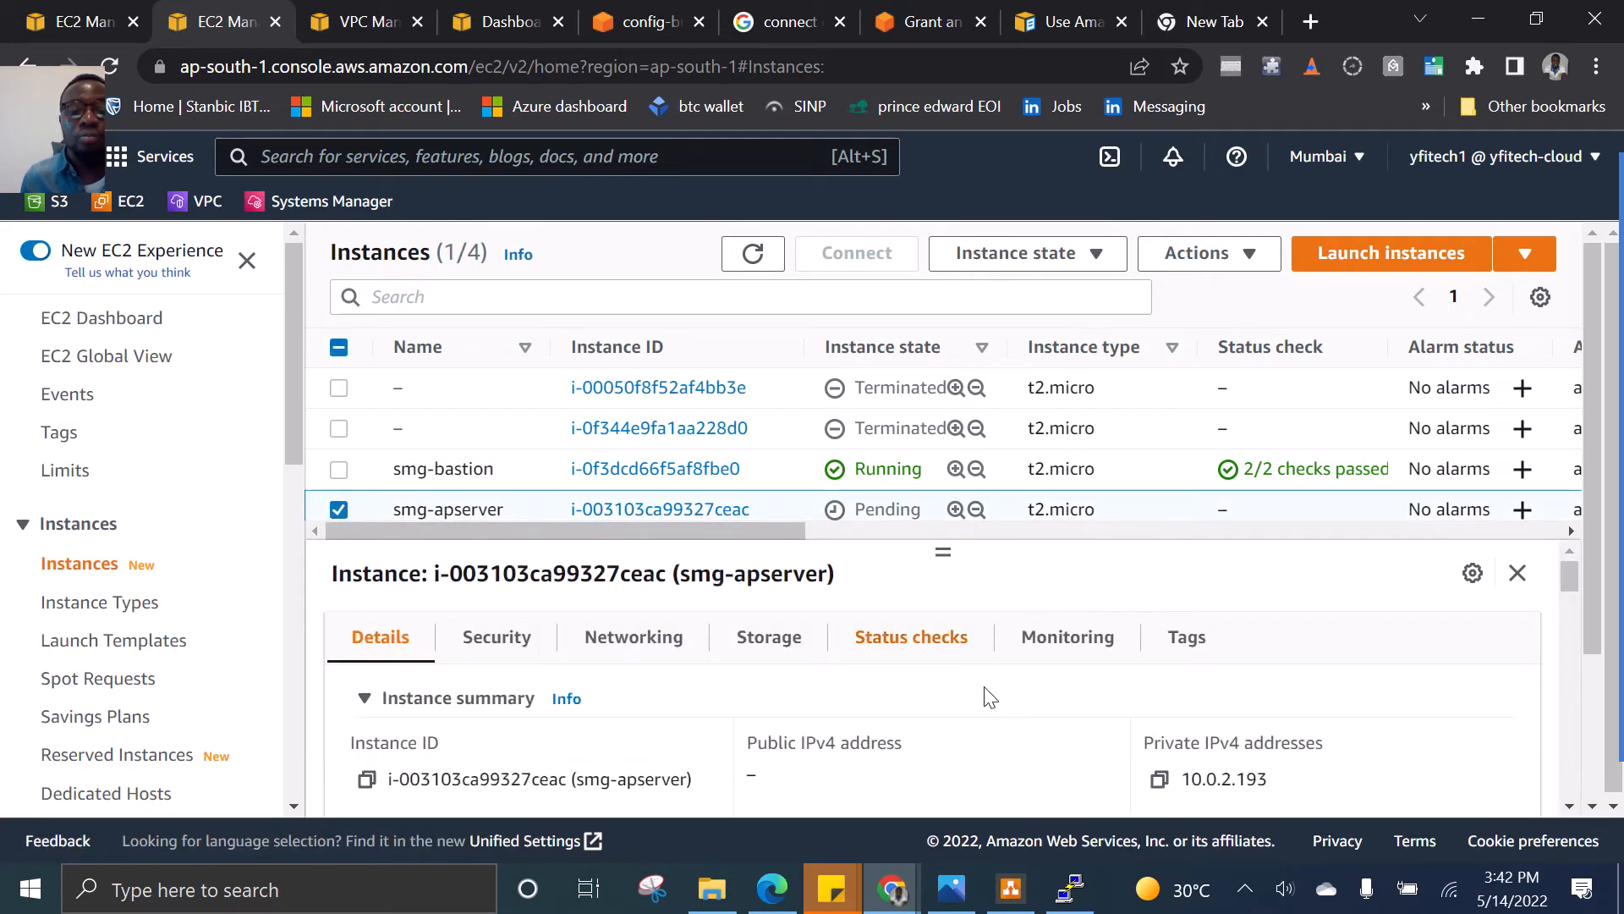
pyautogui.scroll(-1, 1053, 732)
pyautogui.scroll(1, 794, 672)
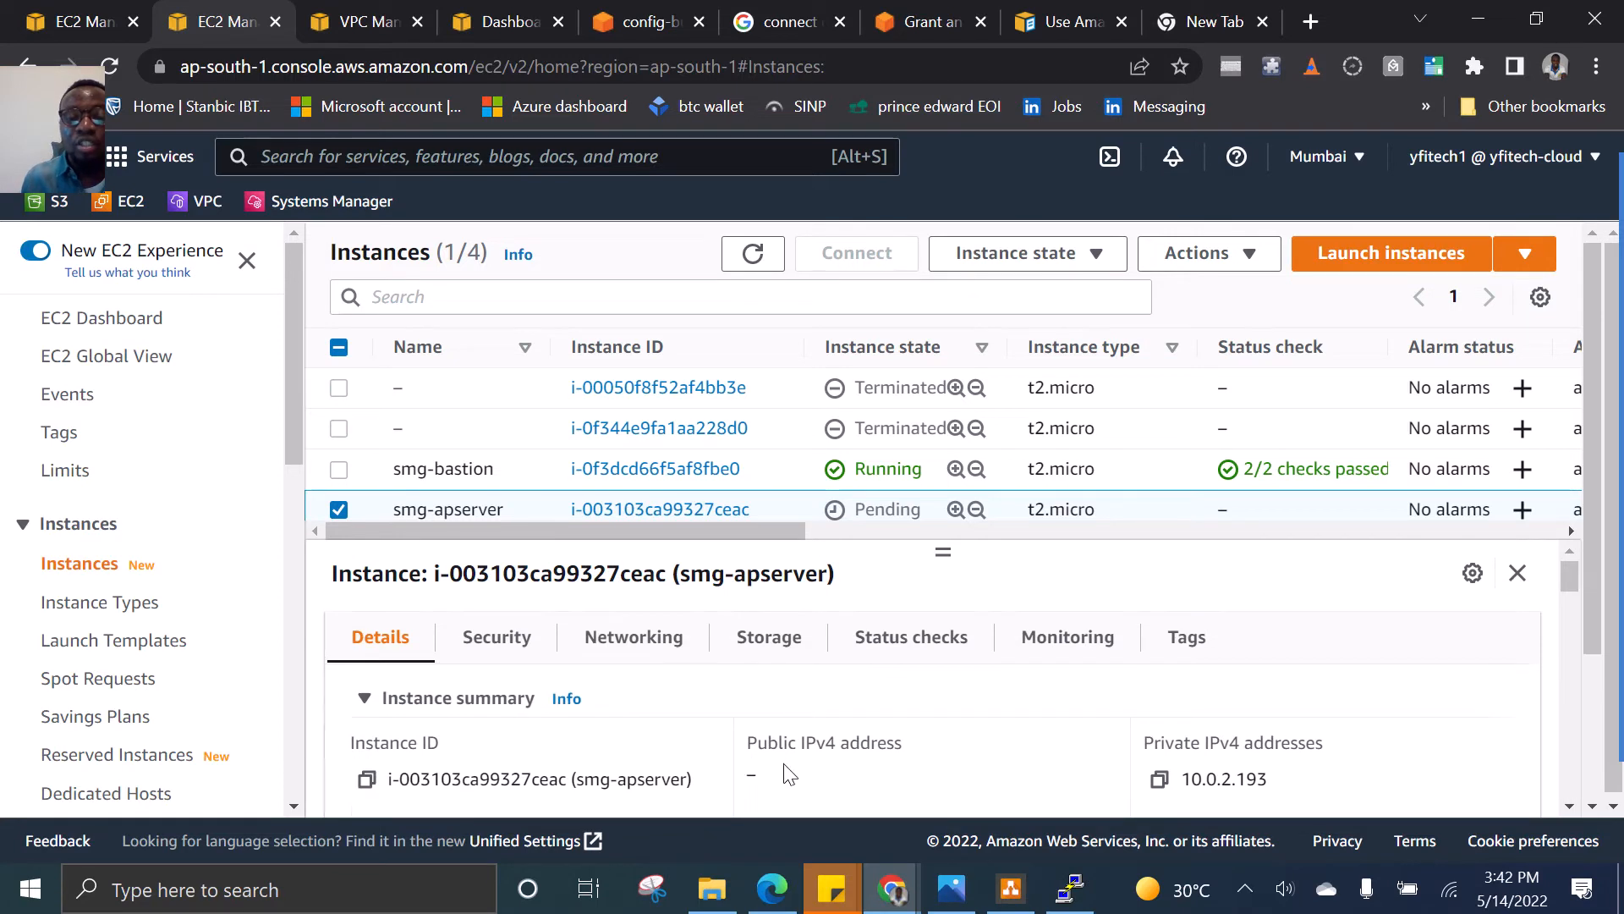
pyautogui.click(770, 767)
pyautogui.moveTo(771, 767); pyautogui.dragTo(753, 781)
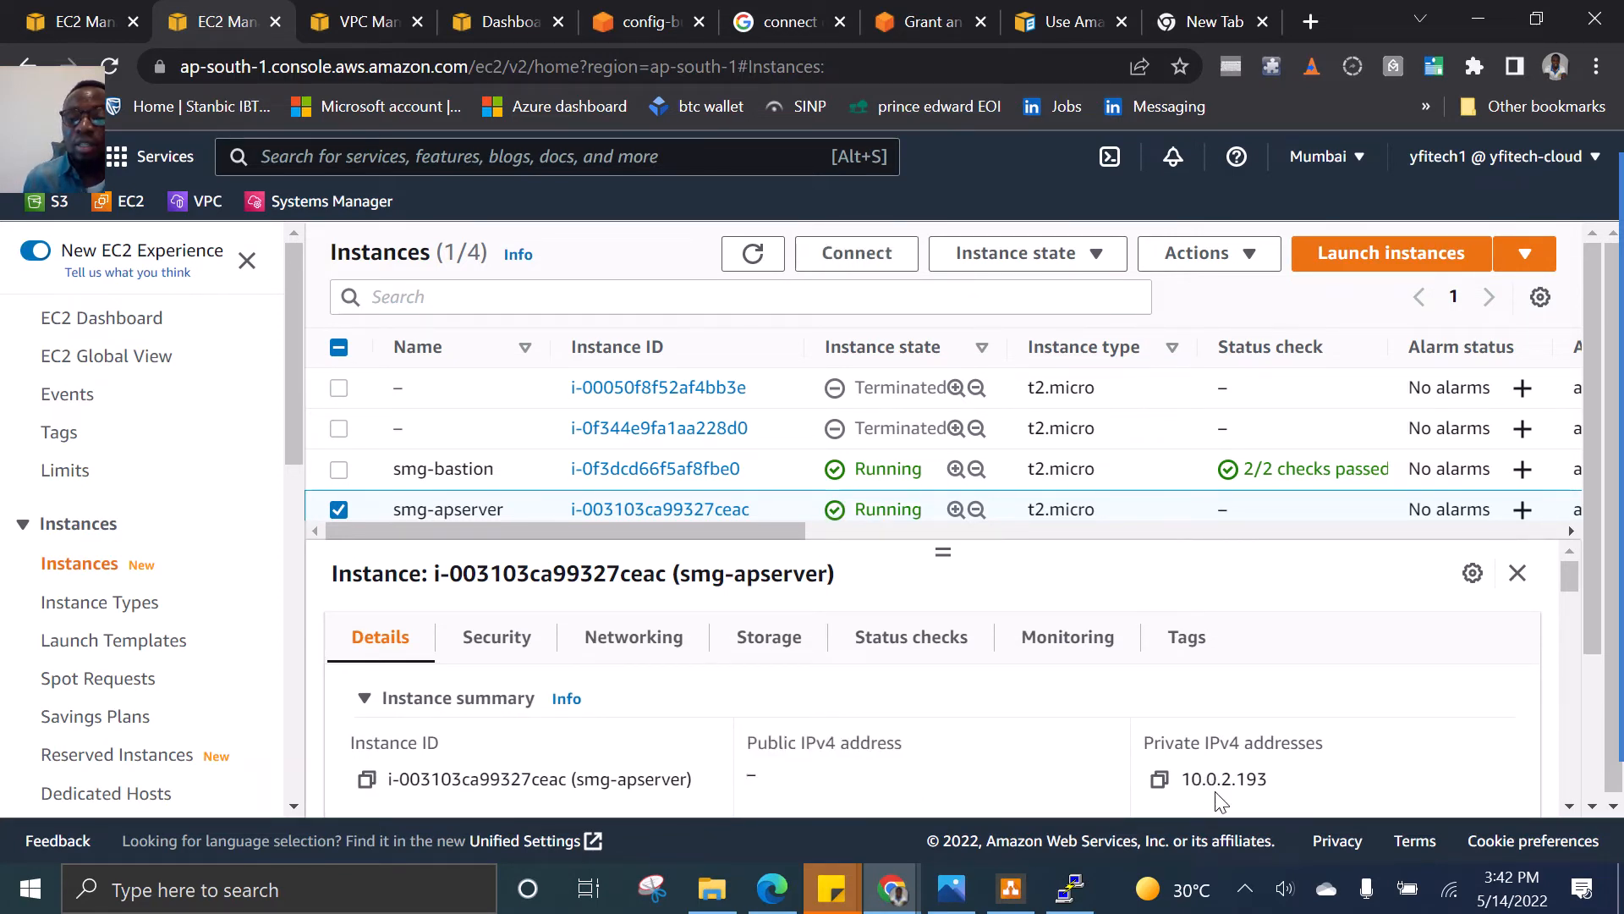
pyautogui.moveTo(1198, 785); pyautogui.dragTo(1273, 798)
pyautogui.click(338, 509)
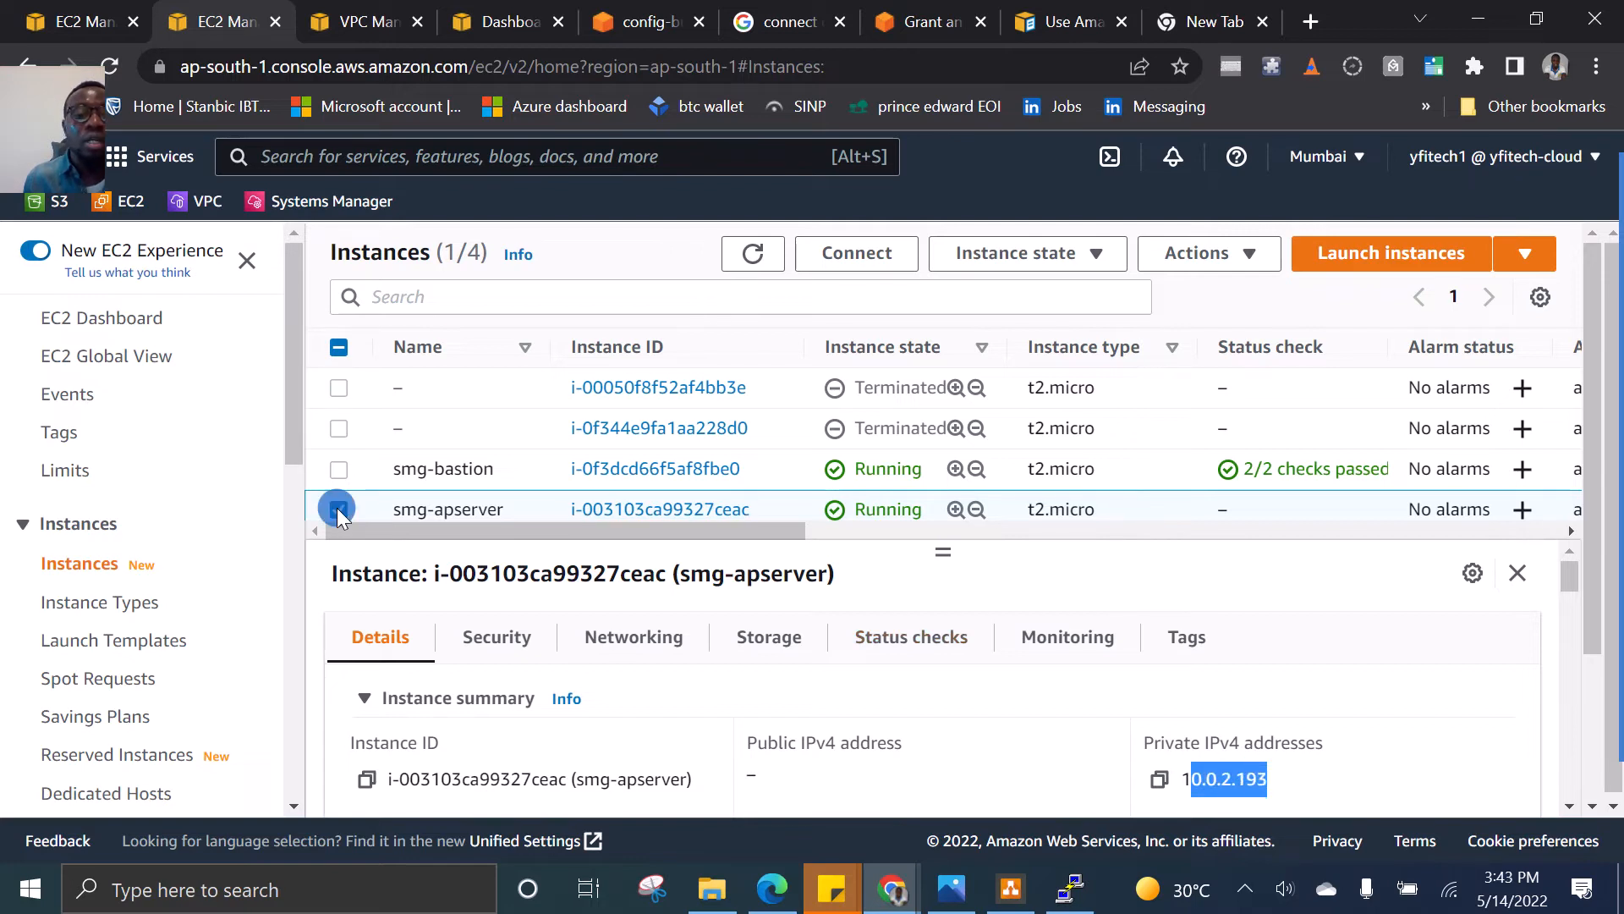
# Check the private and public IPv4 addresses in the smg-bastion instance's details, then clear its selection
pyautogui.click(337, 474)
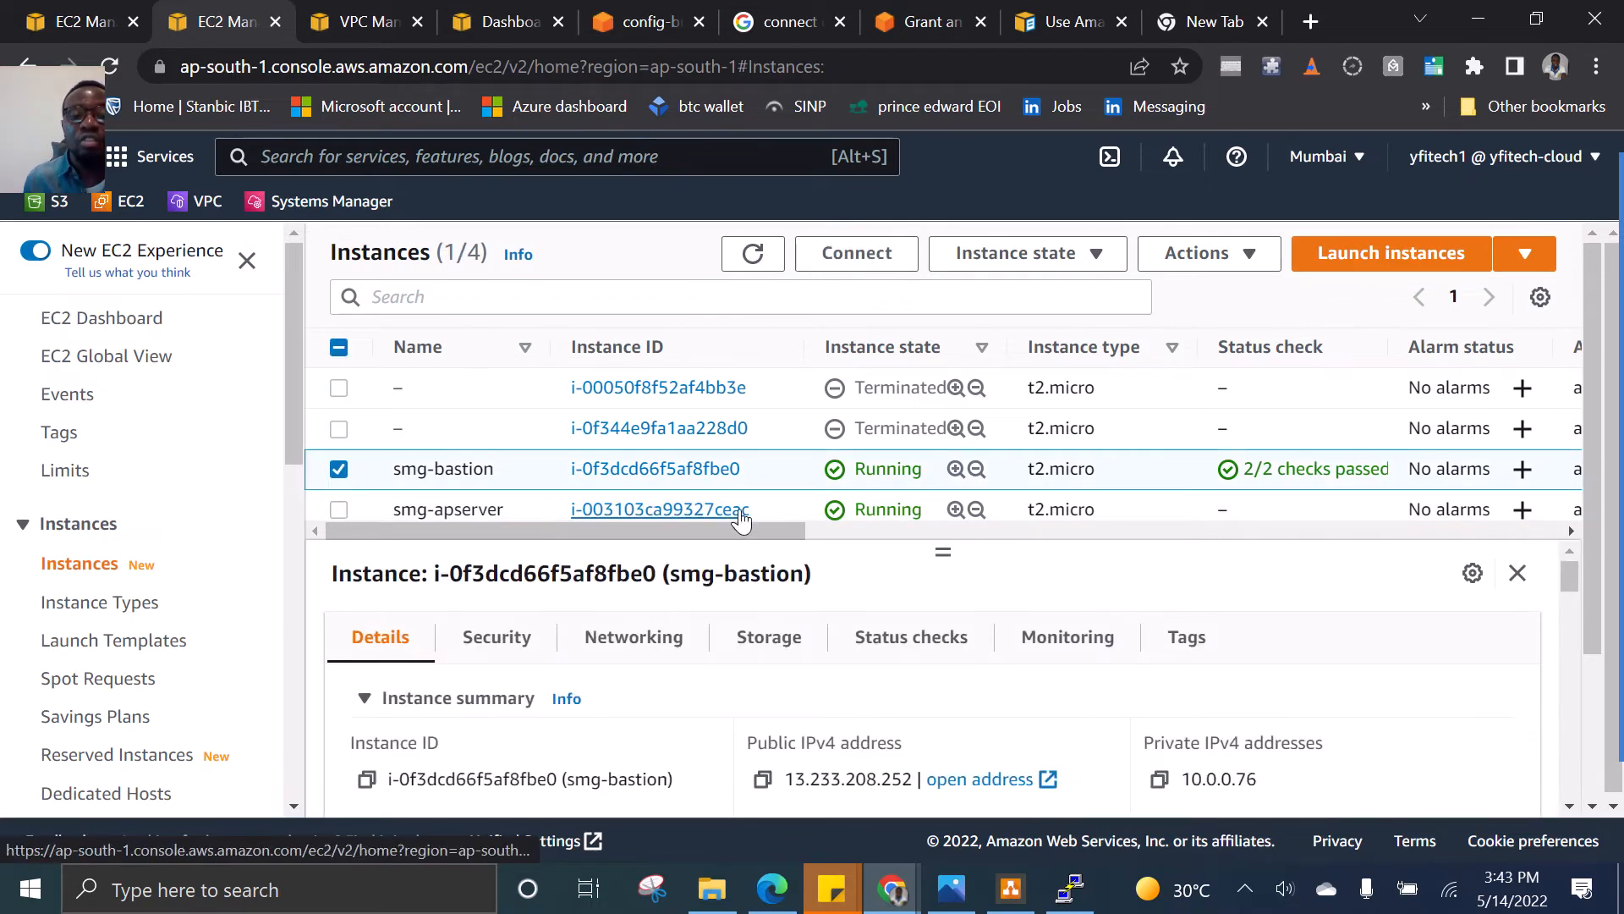
pyautogui.scroll(-2, 867, 620)
pyautogui.scroll(-1, 884, 652)
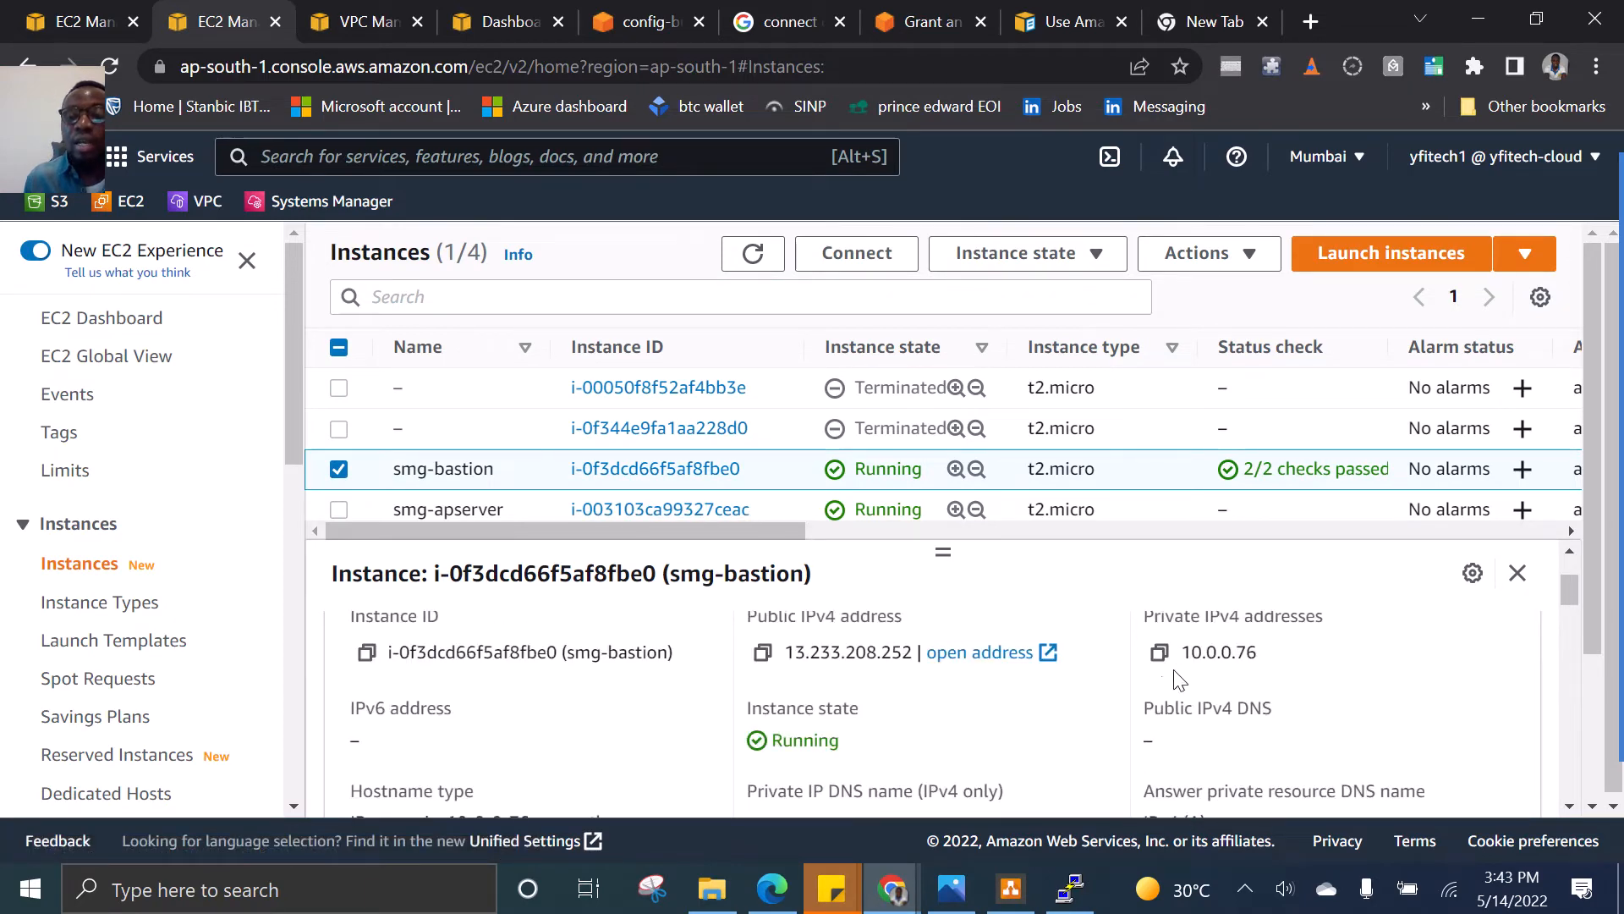
pyautogui.doubleClick(1220, 651)
pyautogui.moveTo(867, 651); pyautogui.dragTo(821, 649)
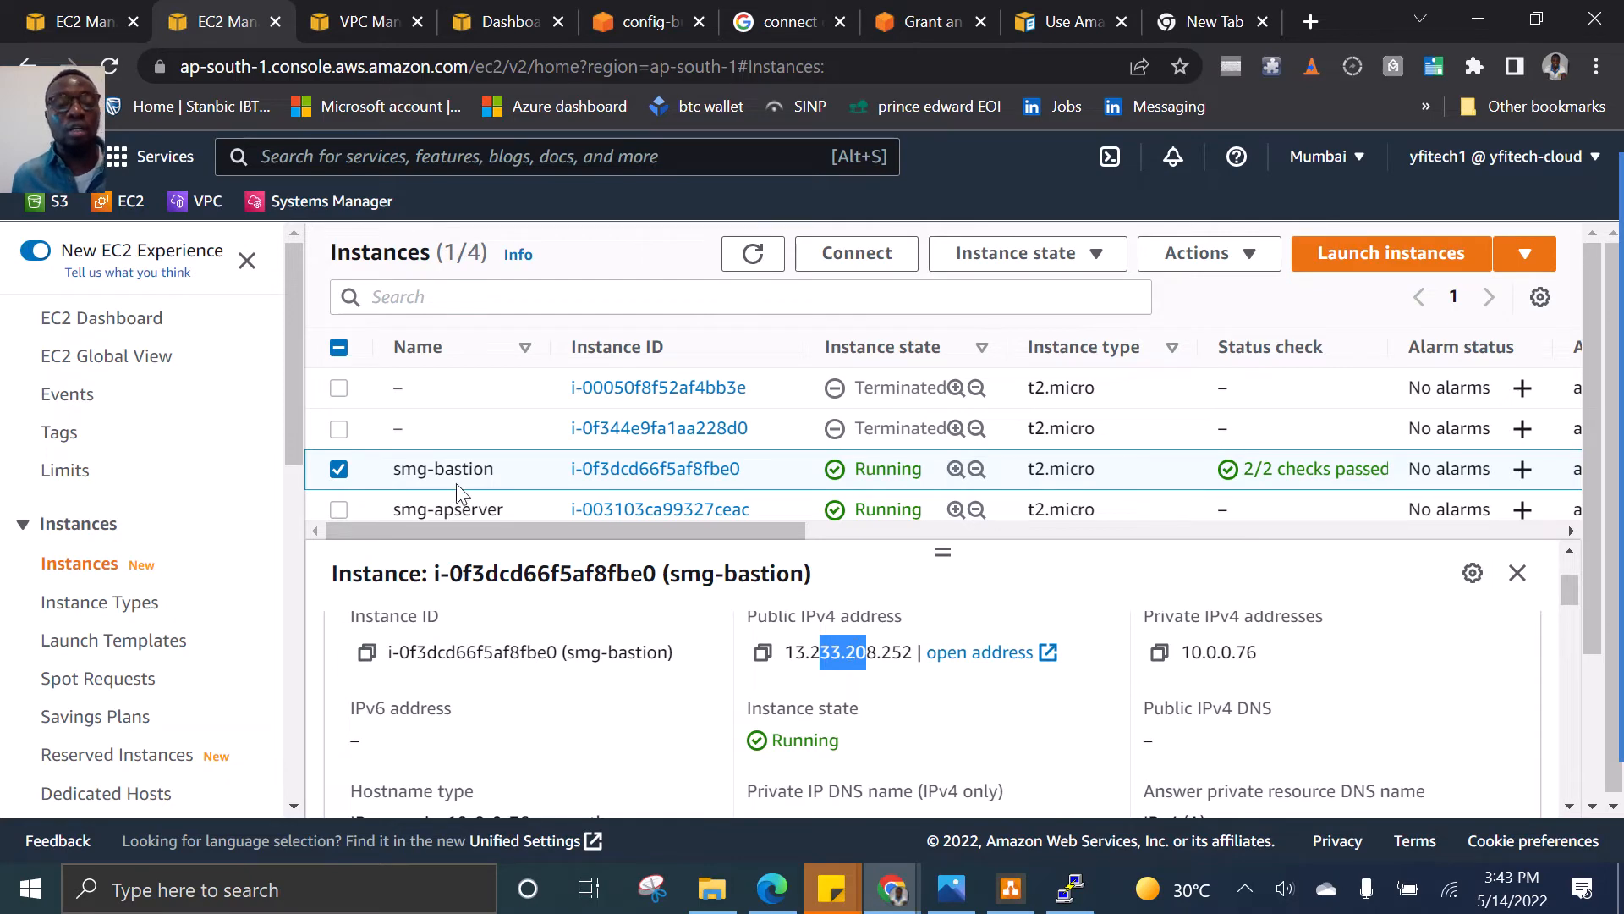
pyautogui.click(338, 470)
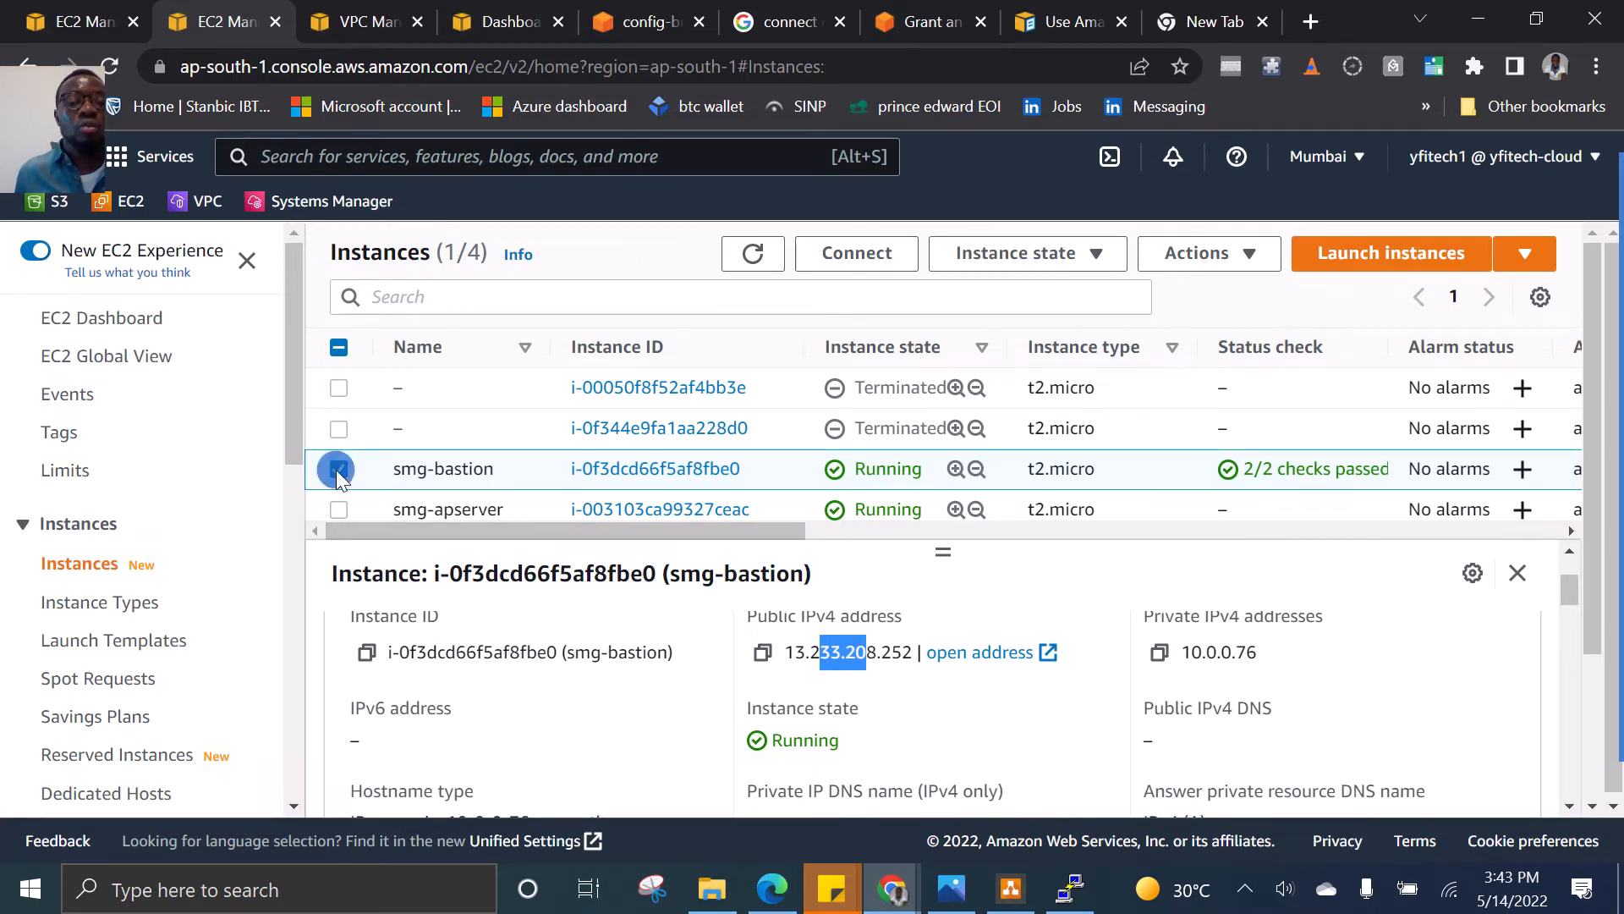
# Switch to the network architecture diagram and zoom out to 100% around the VPC, internet gateway and server admin
pyautogui.click(1002, 902)
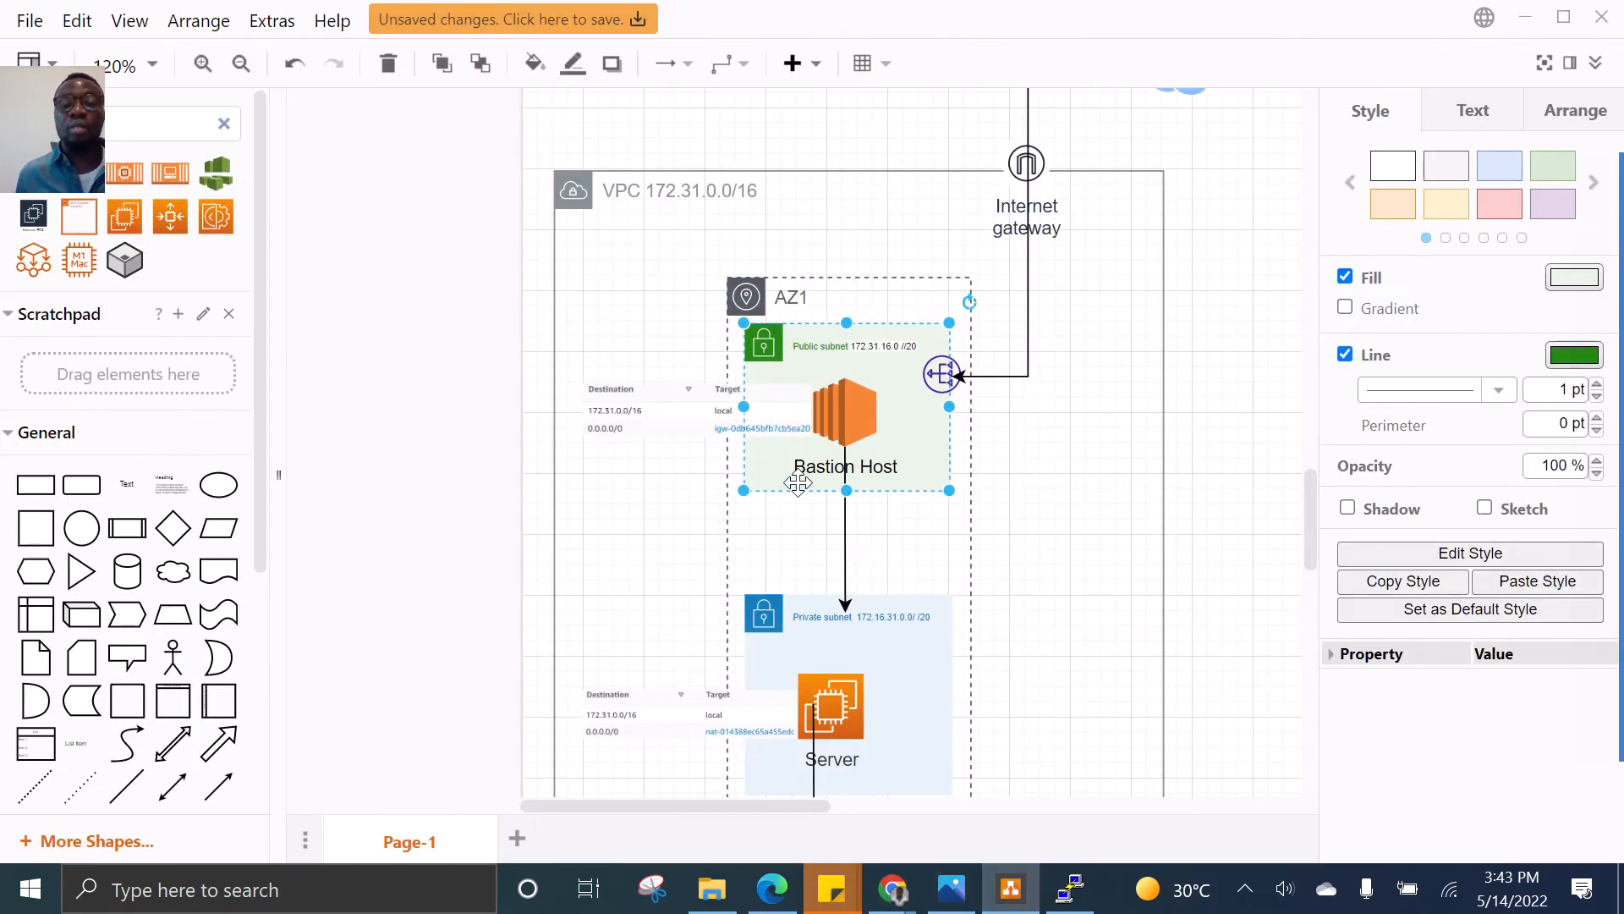
pyautogui.scroll(1, 1141, 227)
pyautogui.scroll(3, 1141, 227)
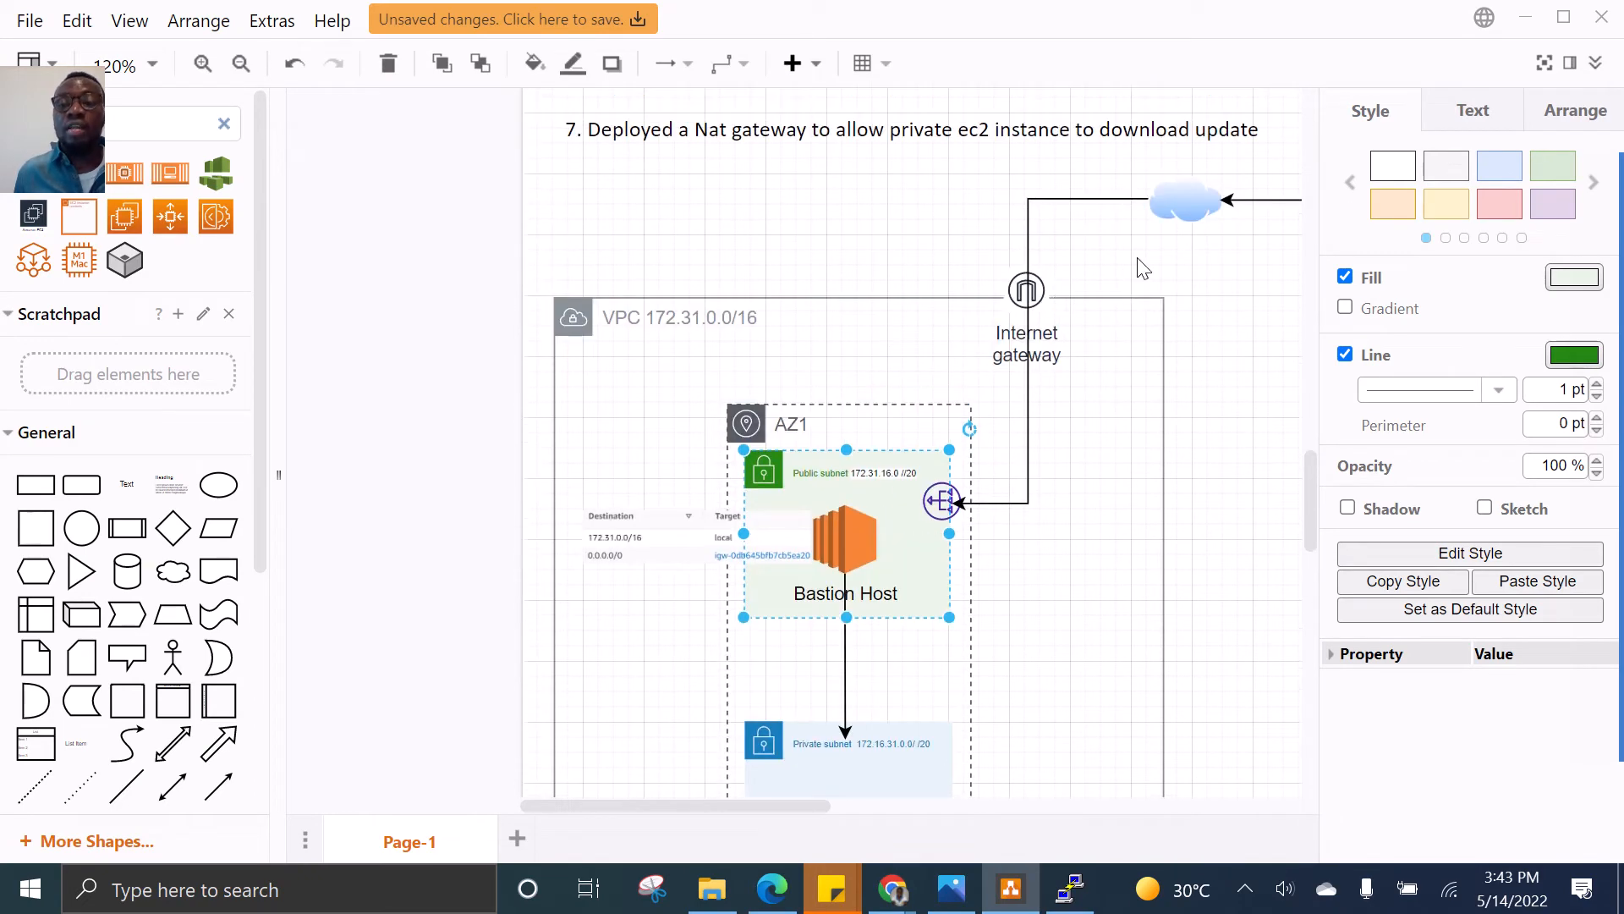
pyautogui.click(947, 308)
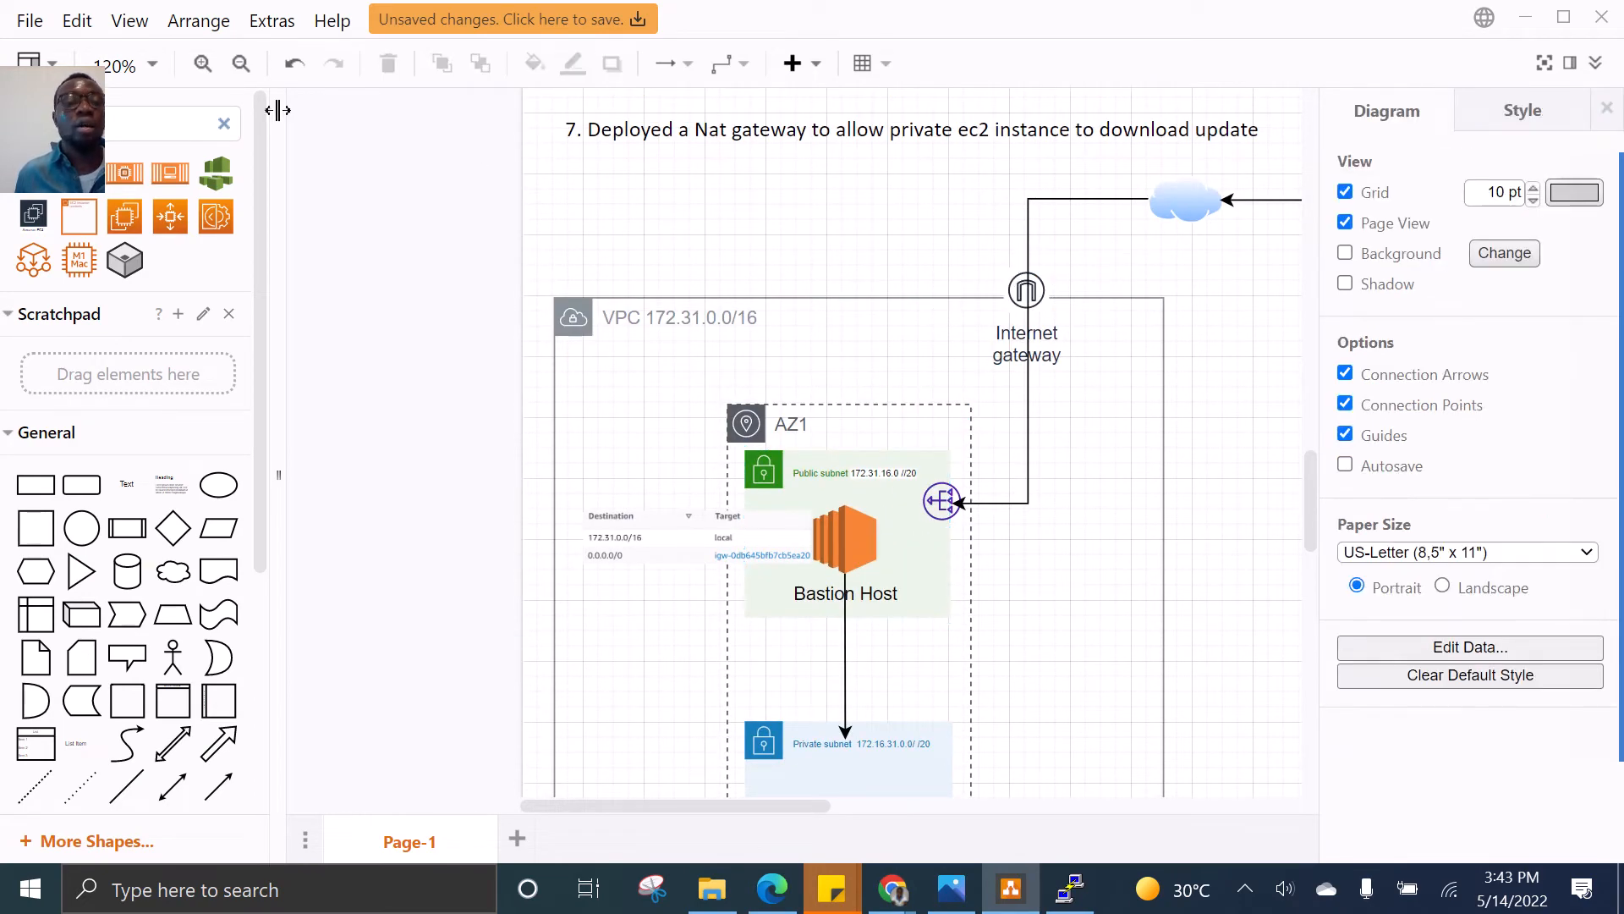
pyautogui.click(241, 64)
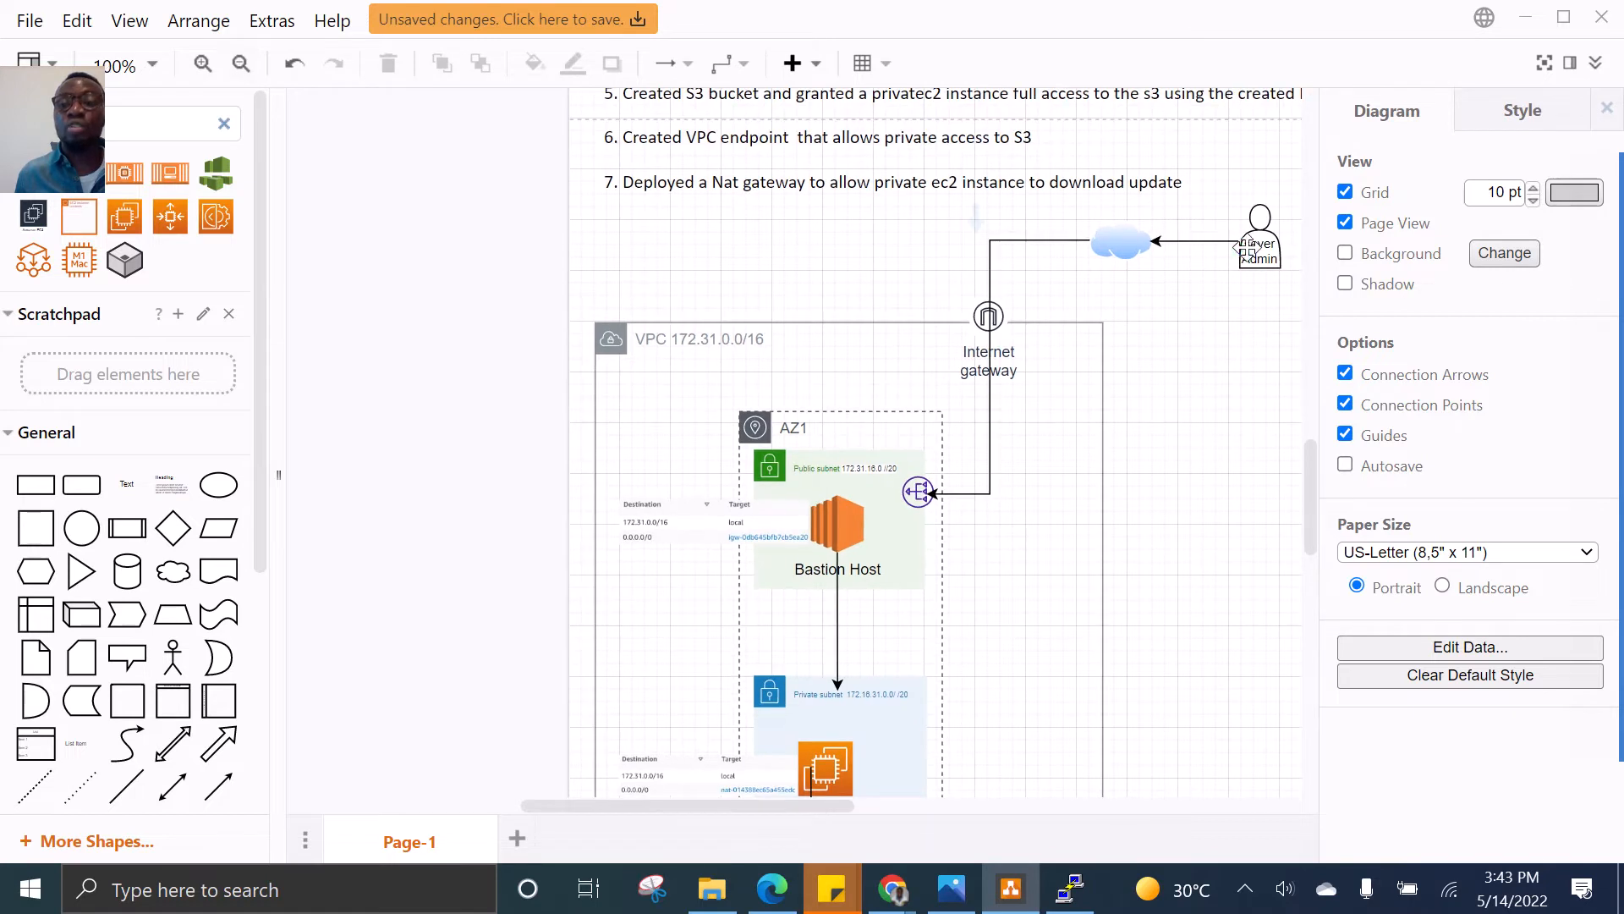
# Trace the access path in the diagram from the server admin through the bastion host to the private-subnet server, and return to the instances list
pyautogui.click(1261, 251)
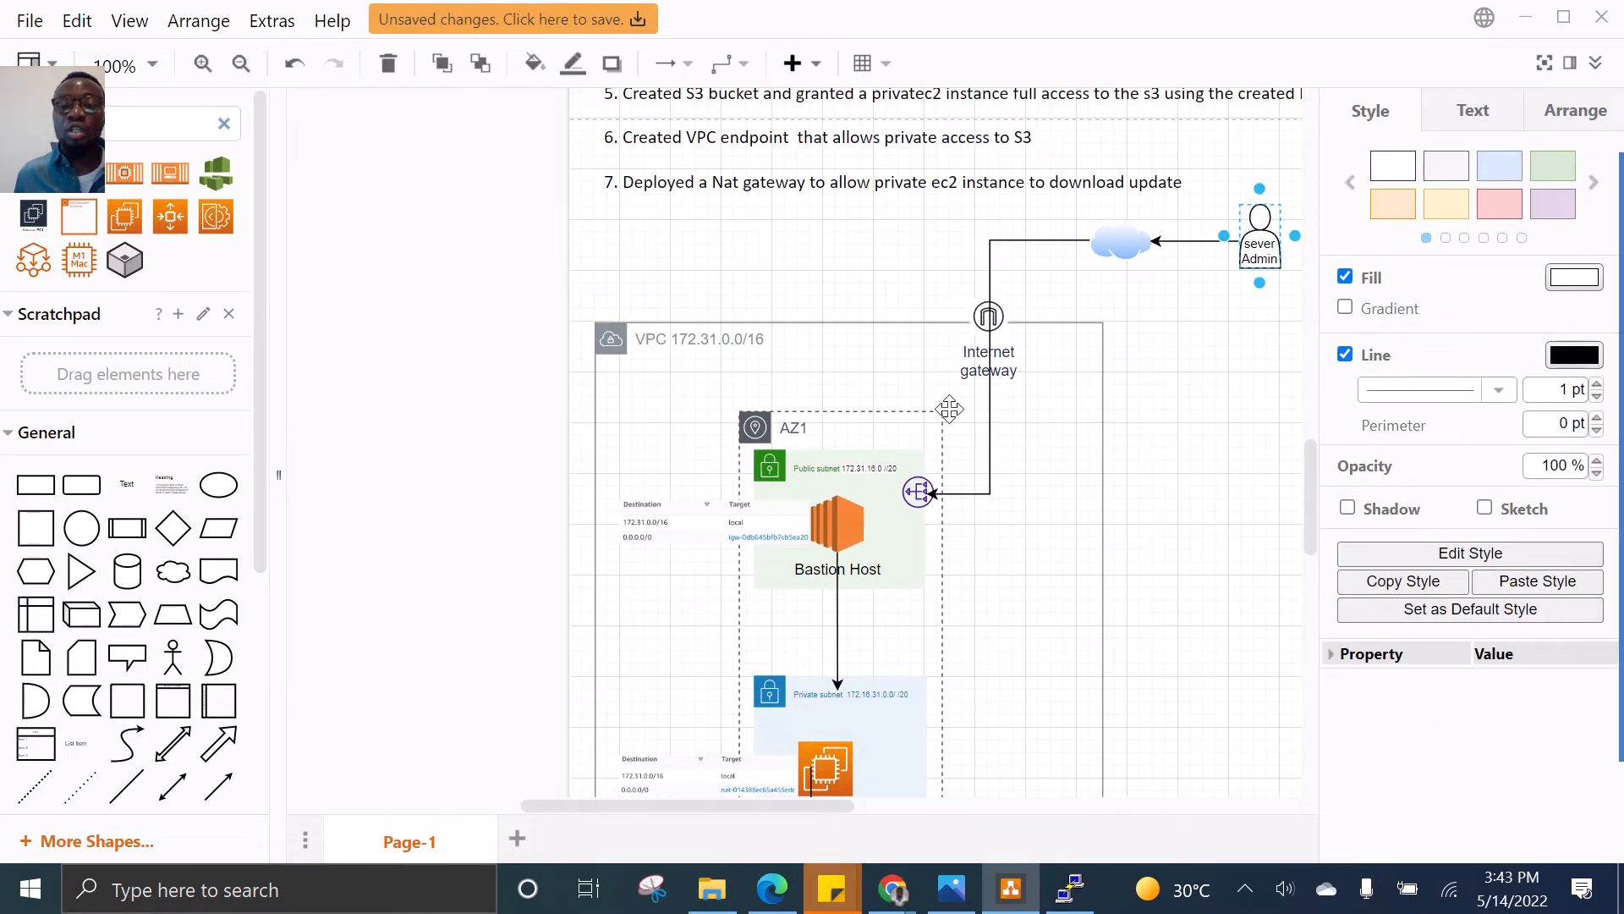
pyautogui.click(838, 535)
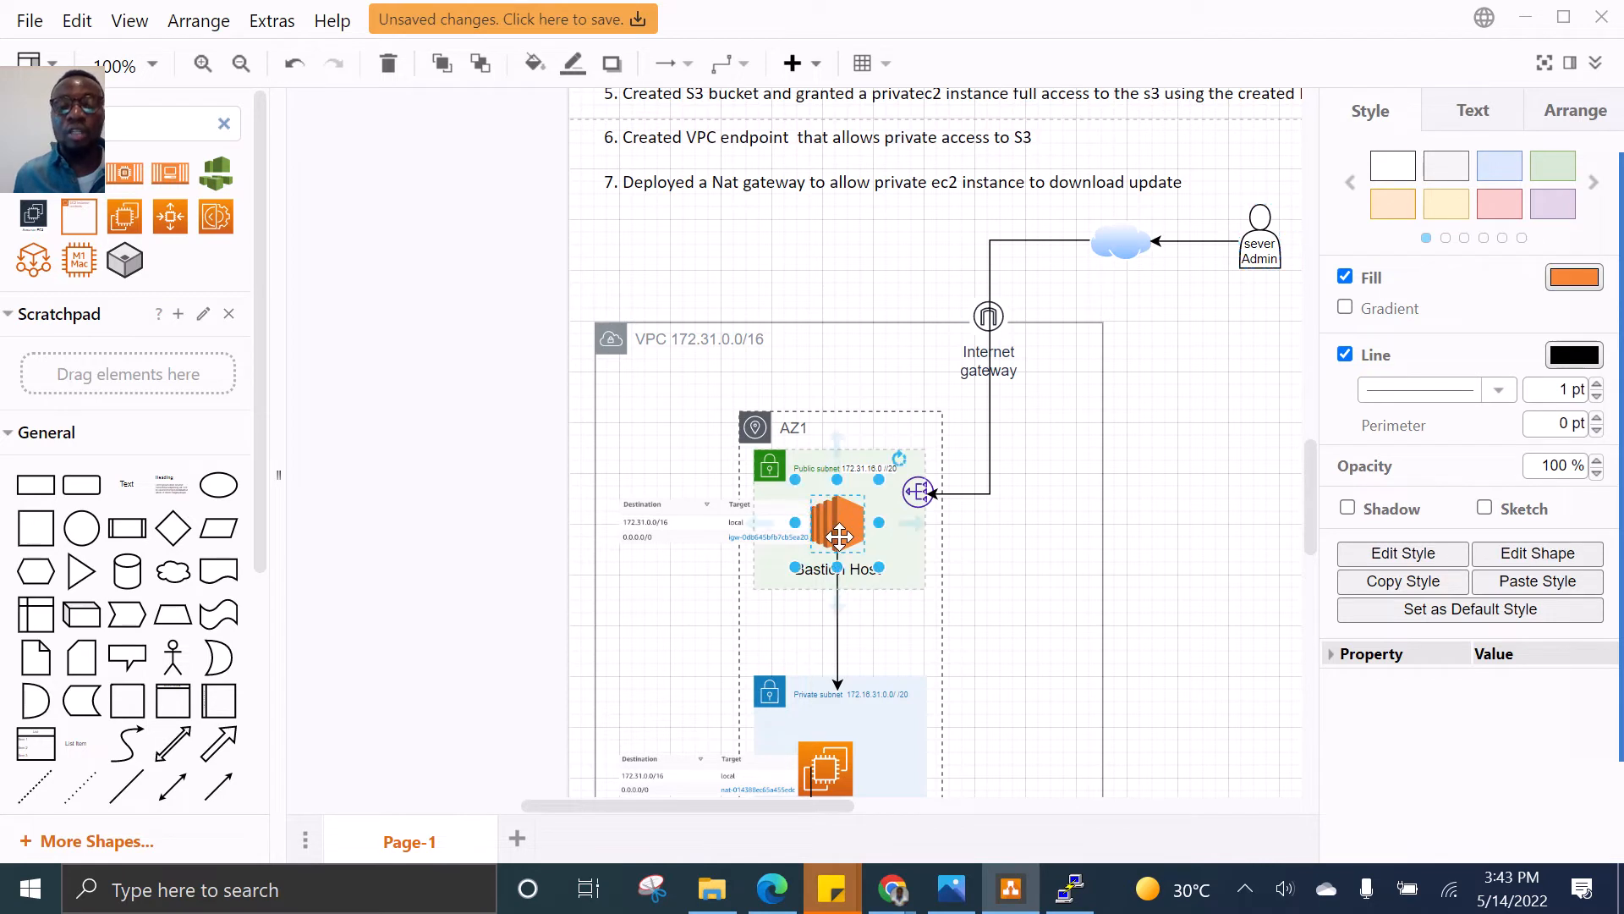
pyautogui.click(835, 545)
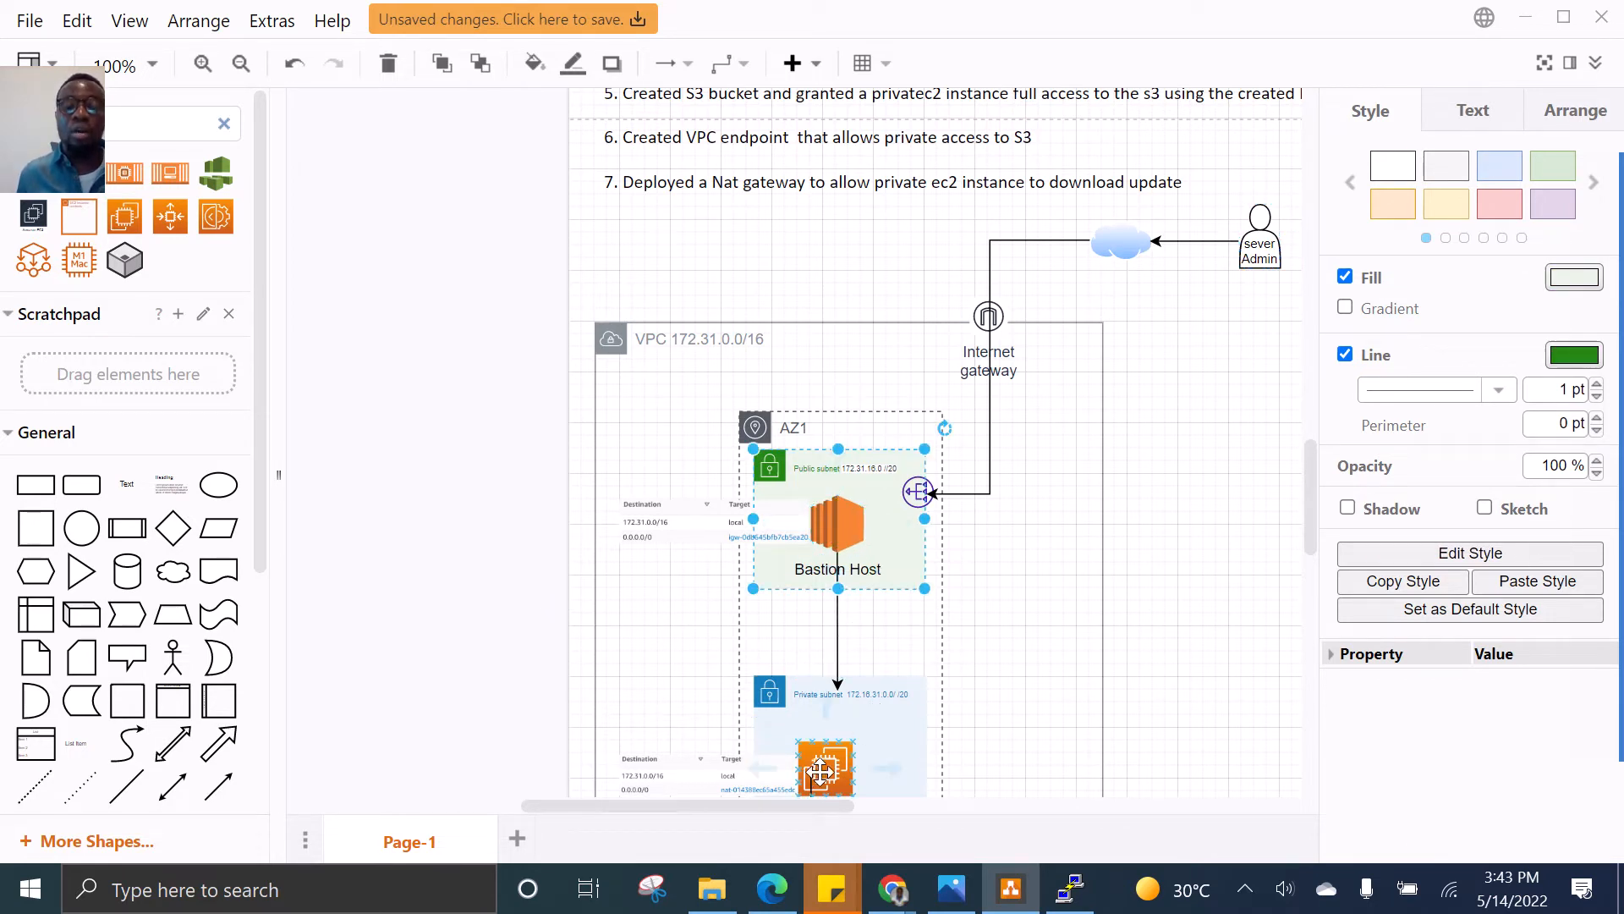
pyautogui.click(817, 773)
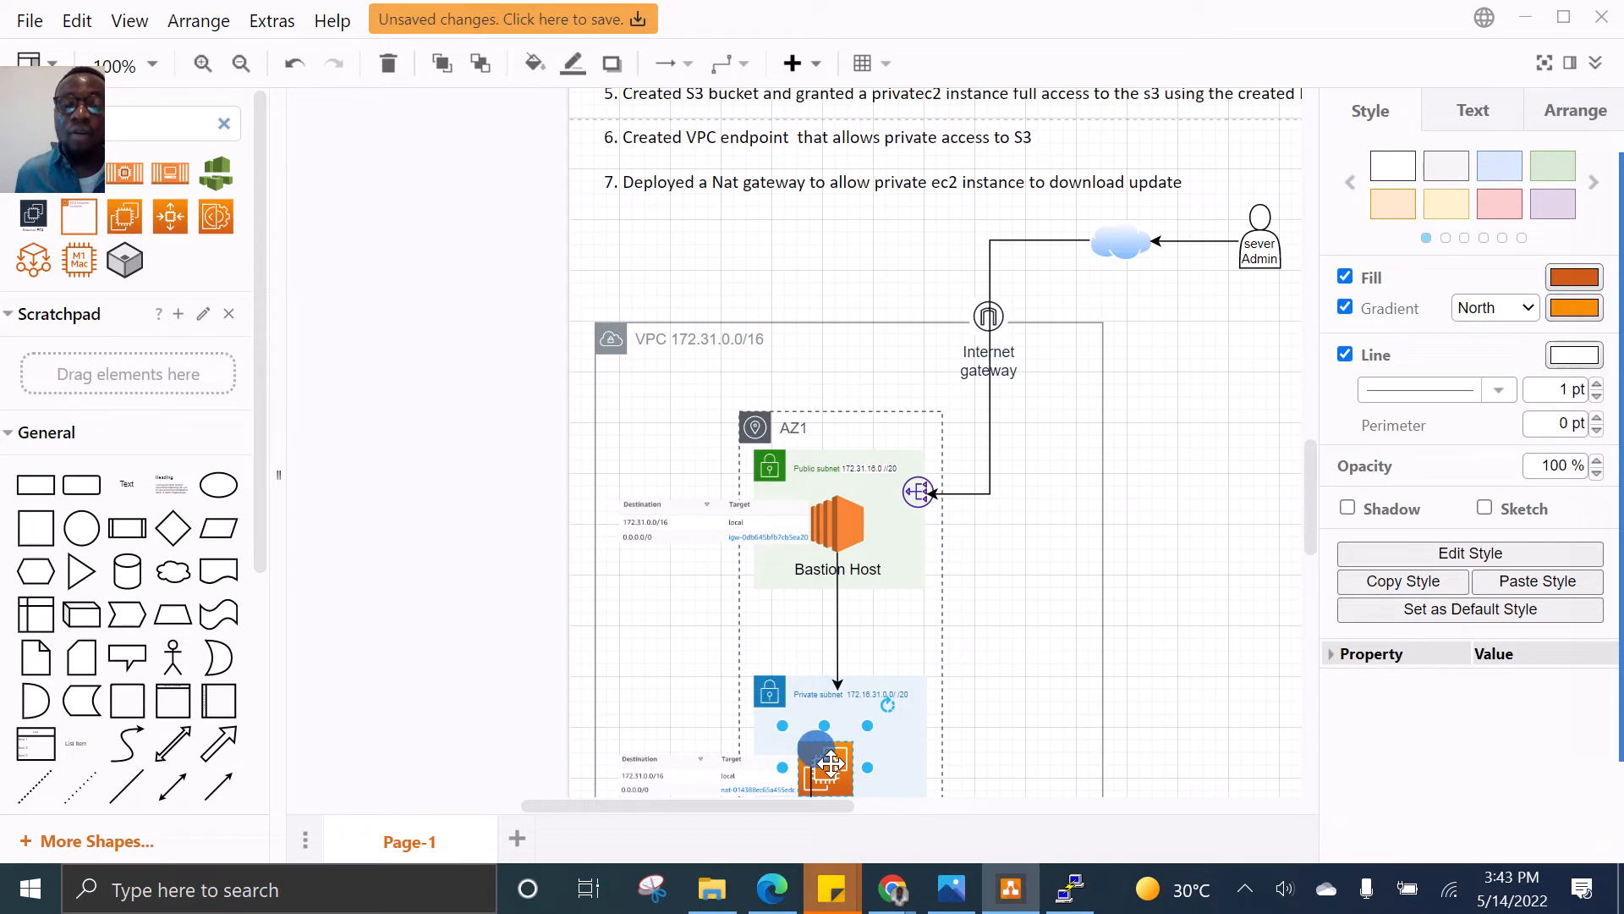
pyautogui.click(1260, 254)
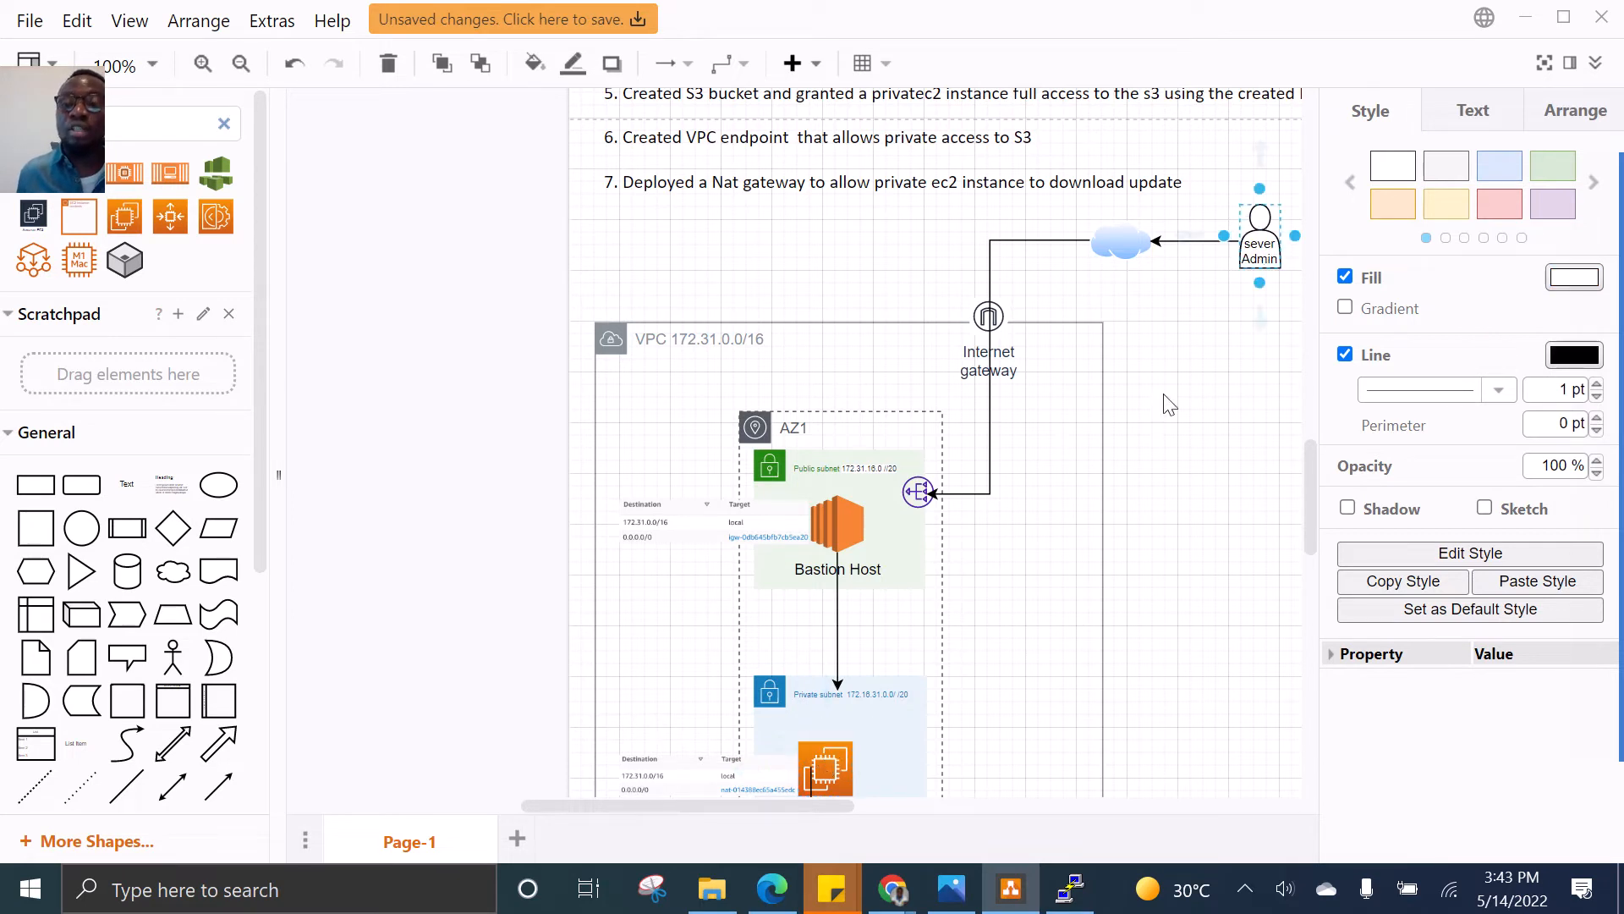
pyautogui.click(848, 770)
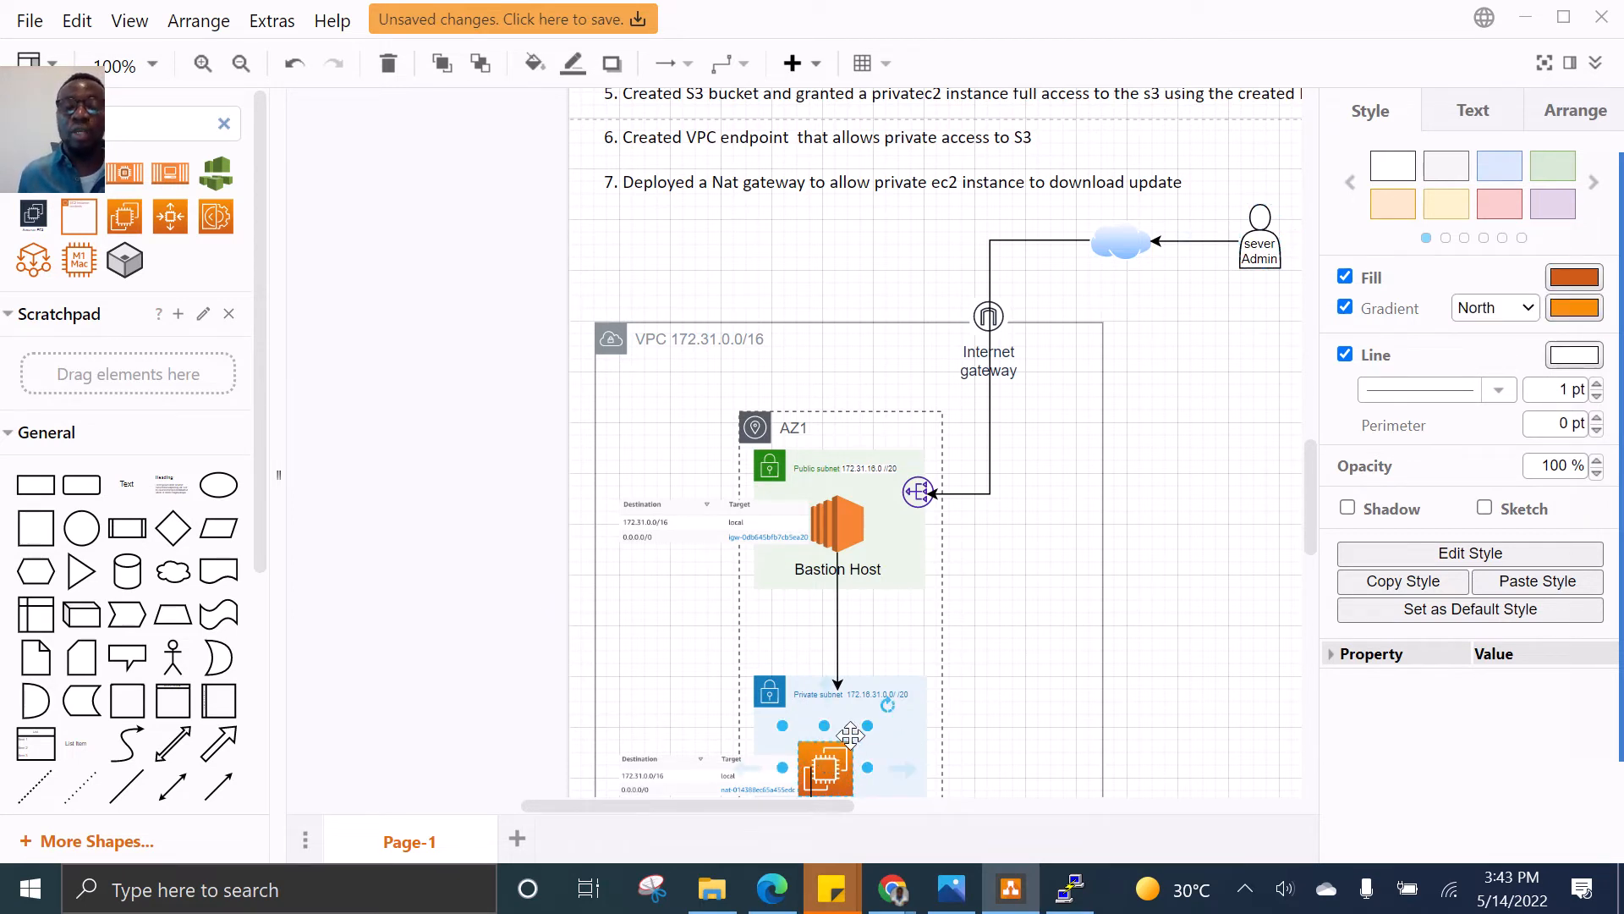
pyautogui.click(771, 693)
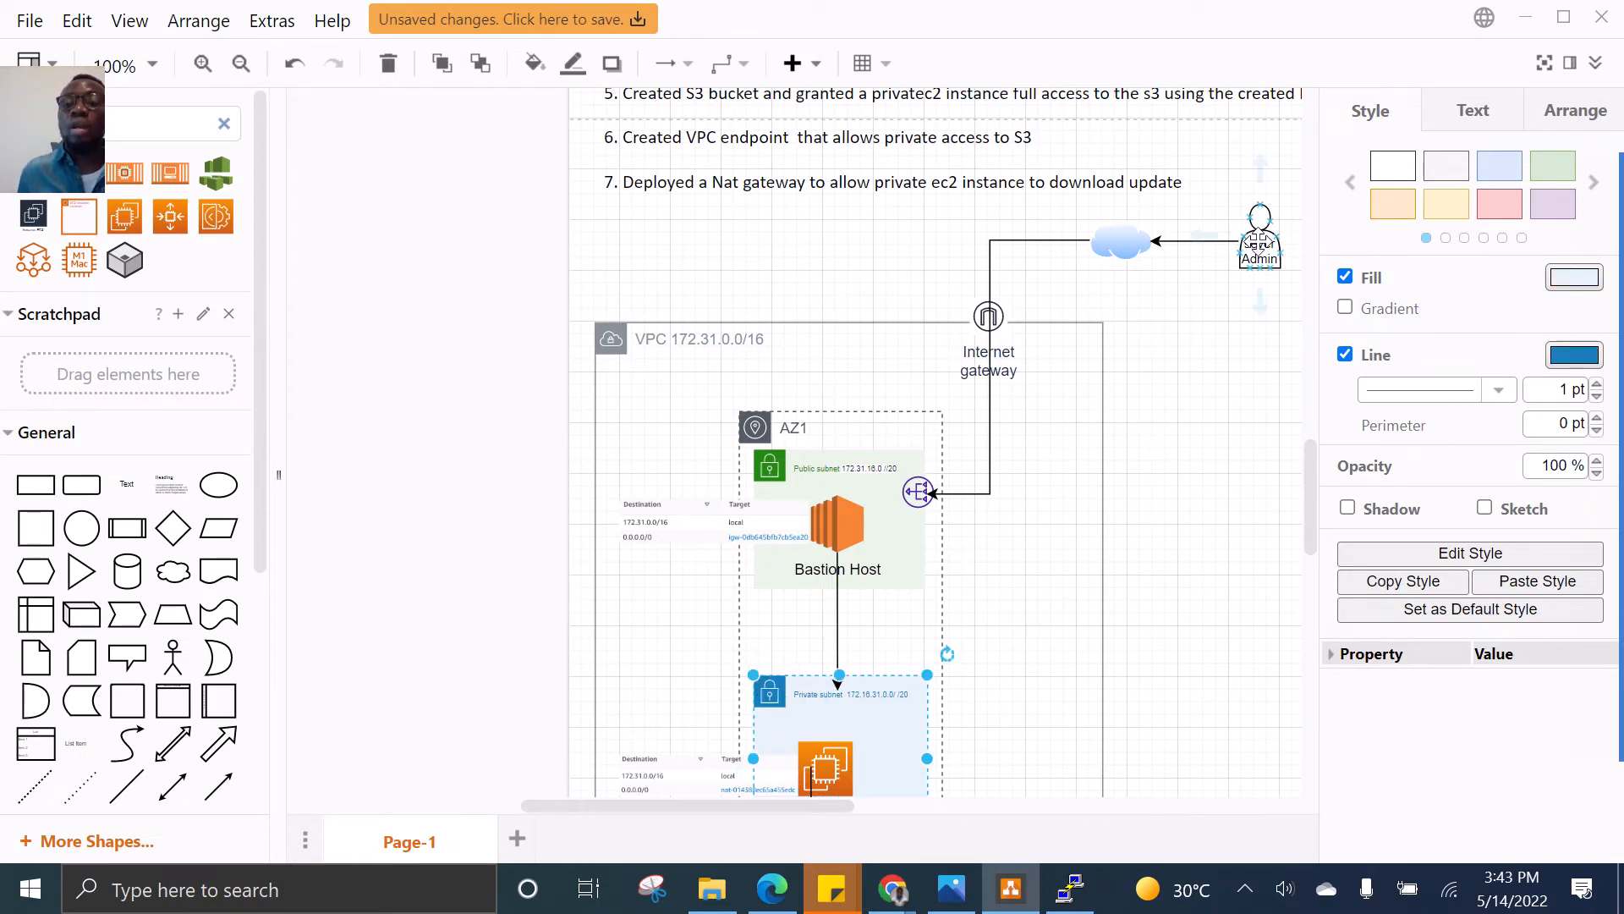
pyautogui.click(1265, 243)
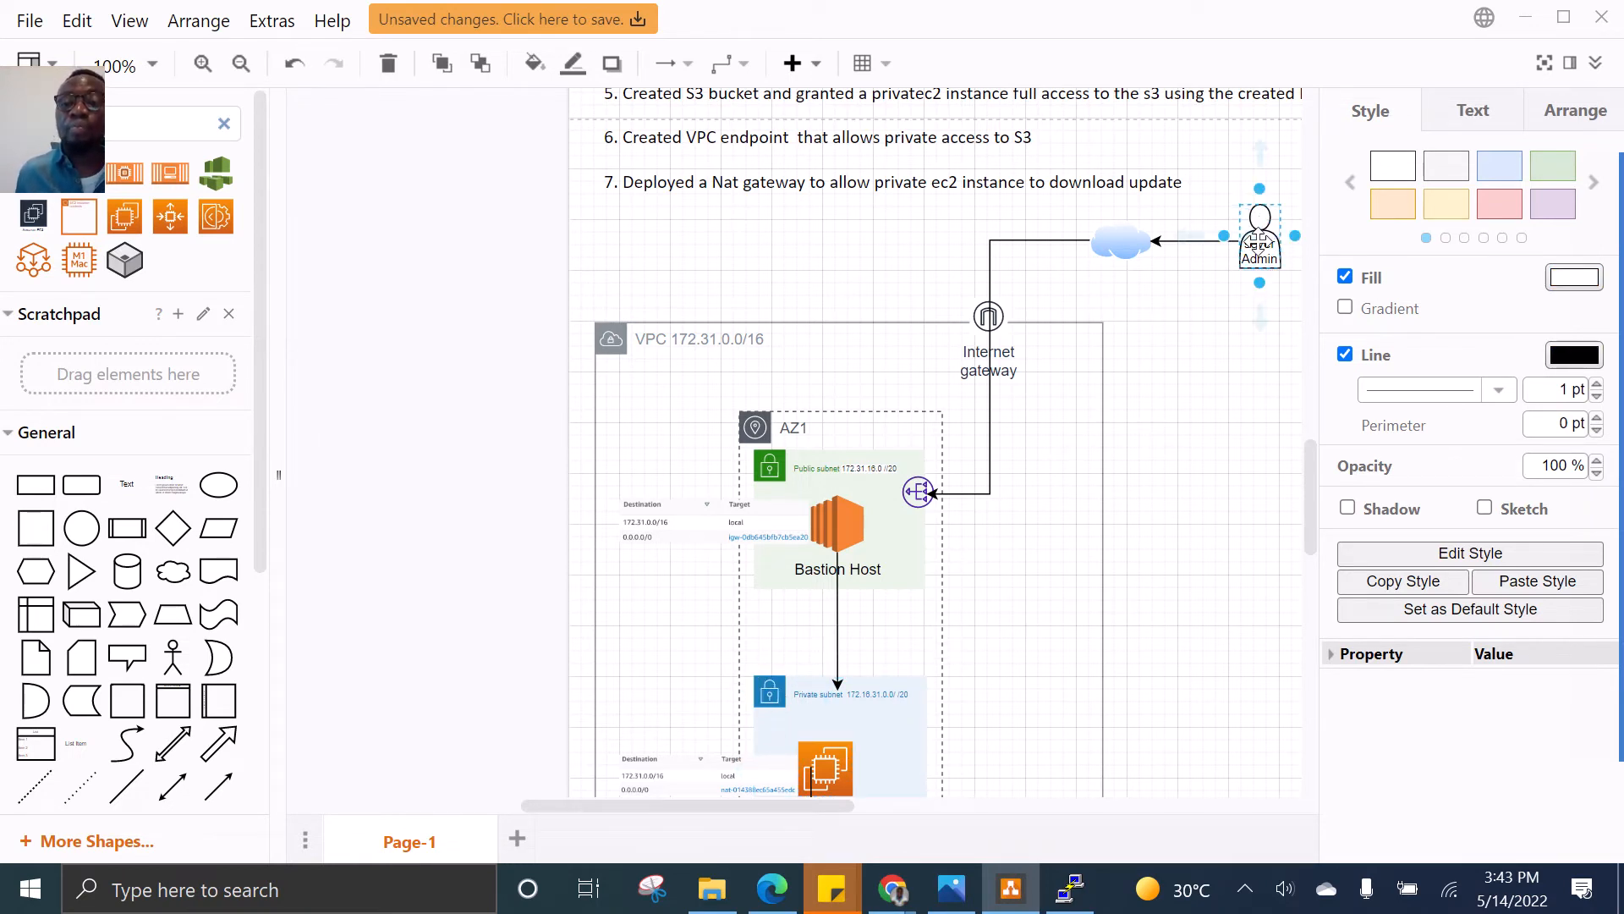
pyautogui.click(848, 526)
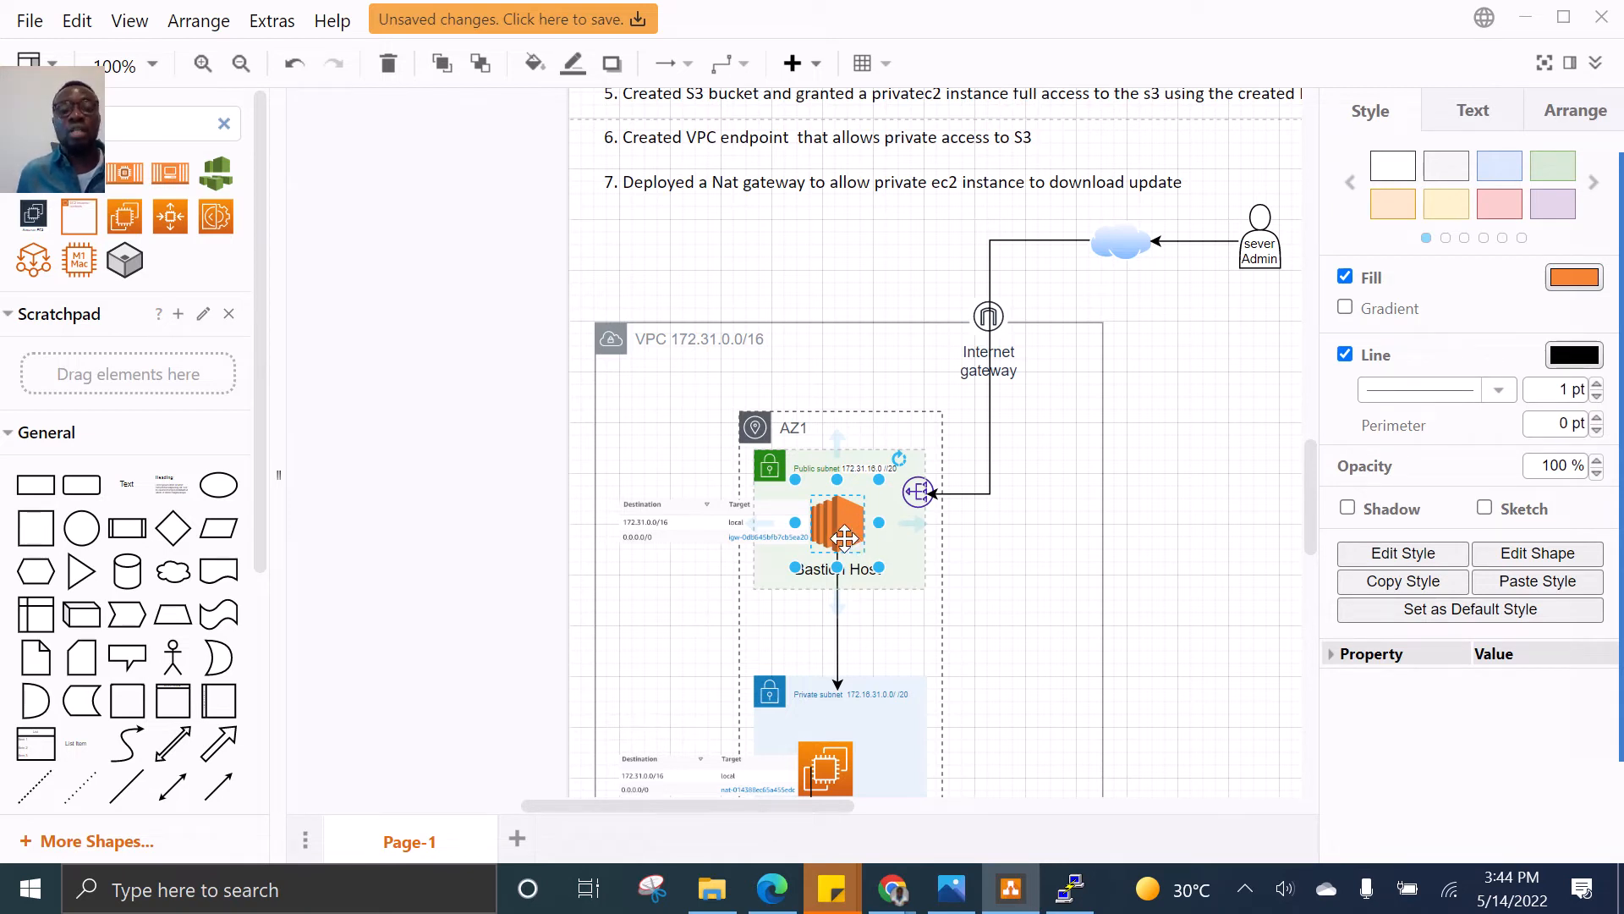
pyautogui.click(844, 531)
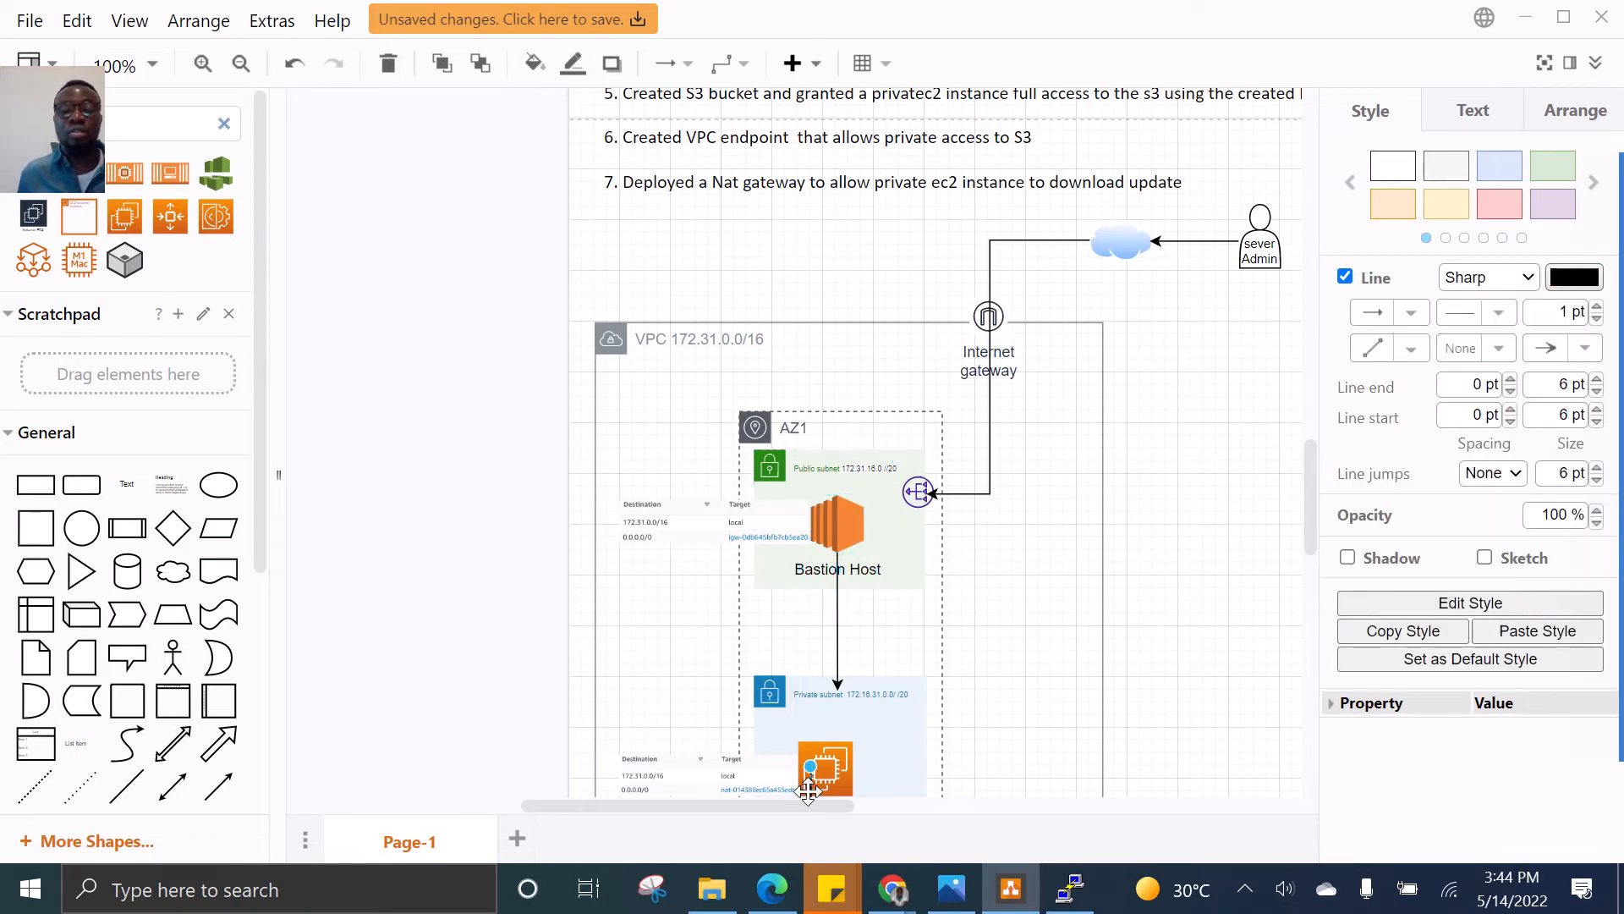
pyautogui.click(846, 516)
pyautogui.click(825, 766)
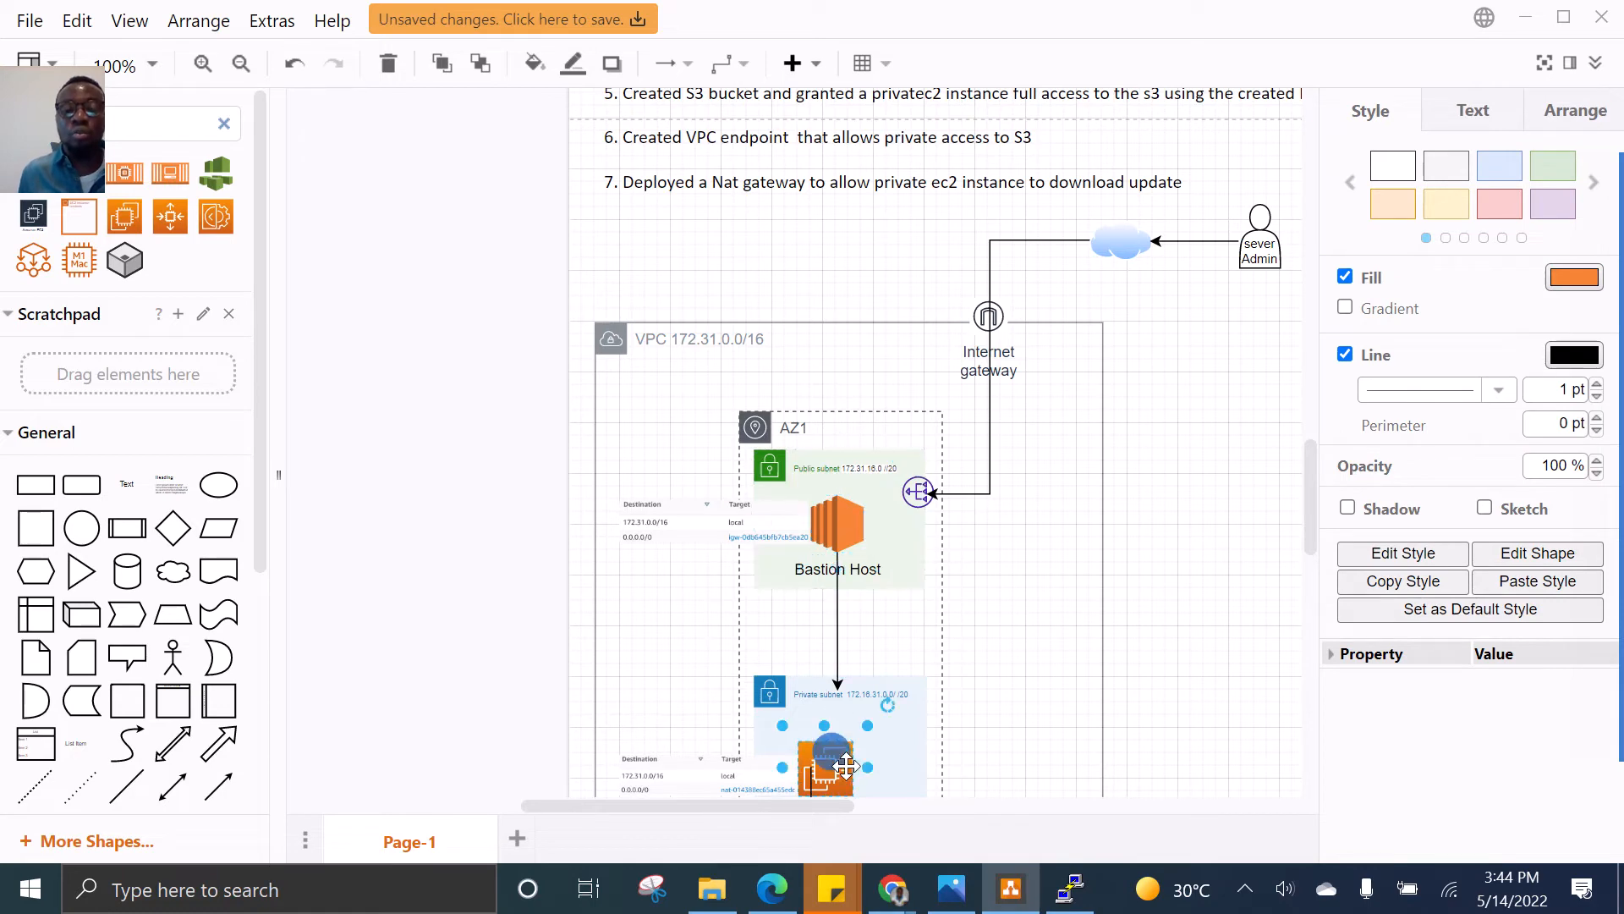
pyautogui.click(1525, 17)
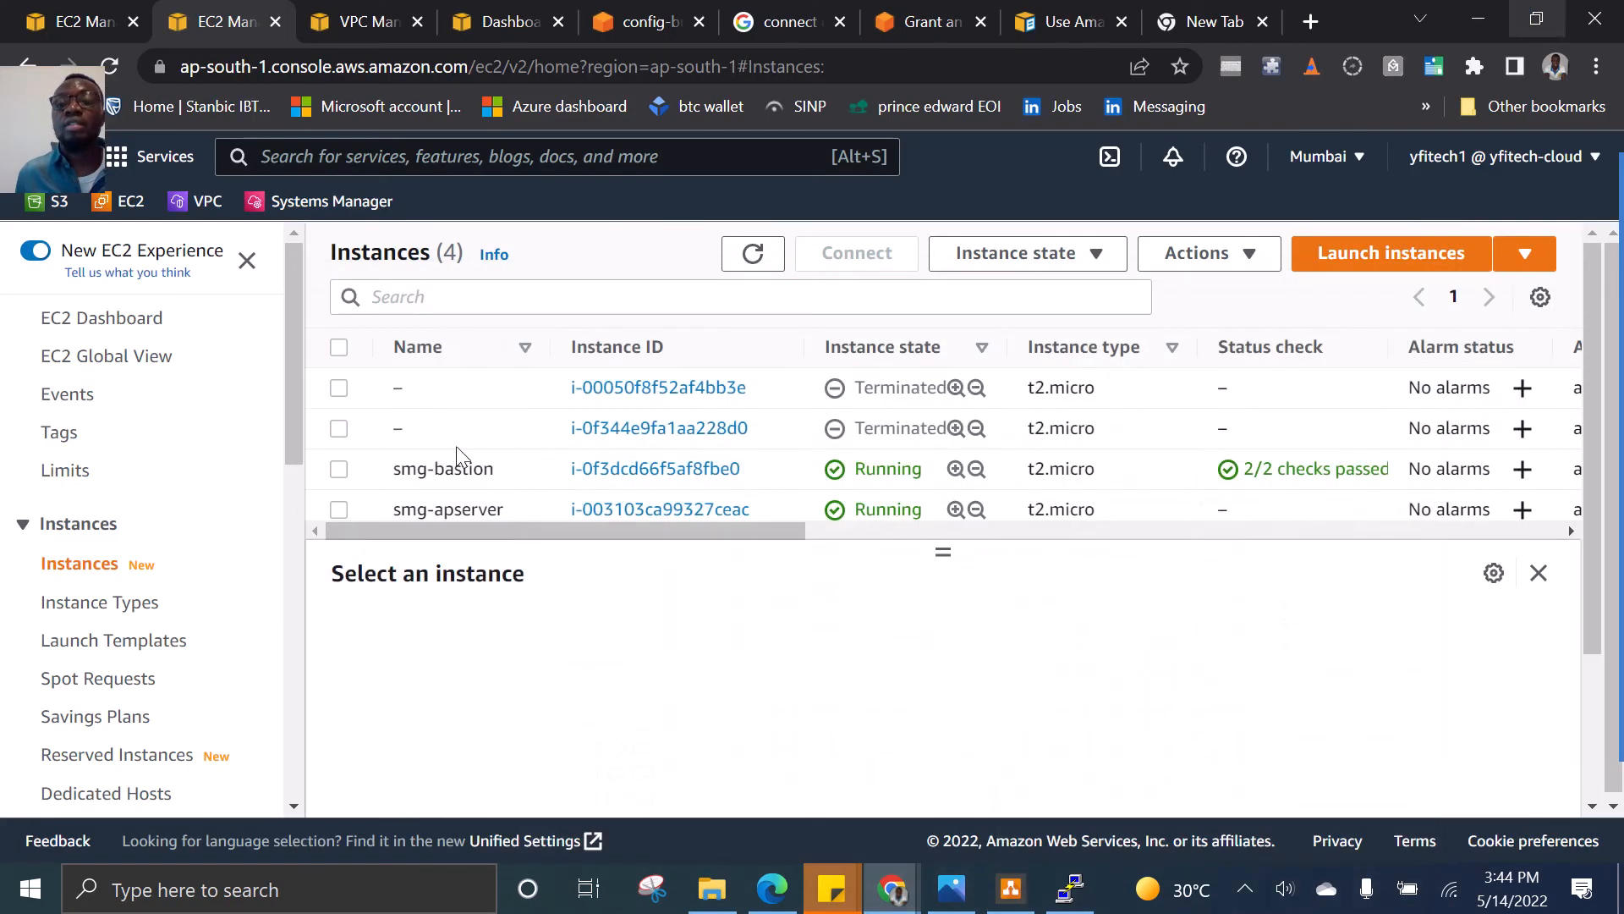
# Open PuTTY's session configuration and bring up the key list of the running Pageant agent
pyautogui.click(1068, 888)
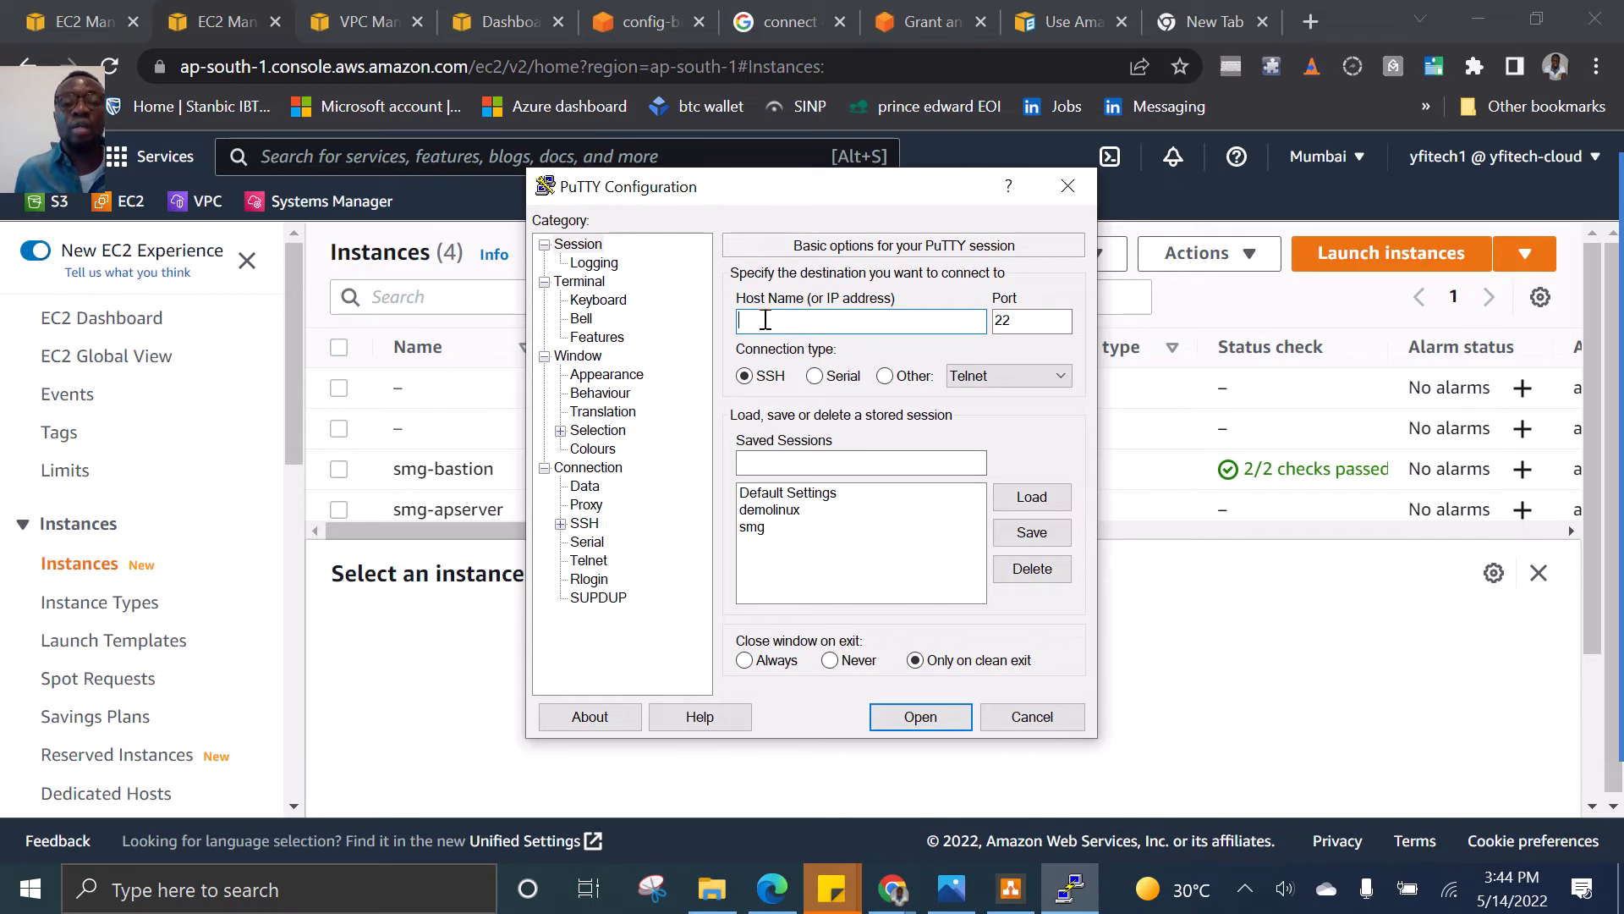
pyautogui.click(397, 880)
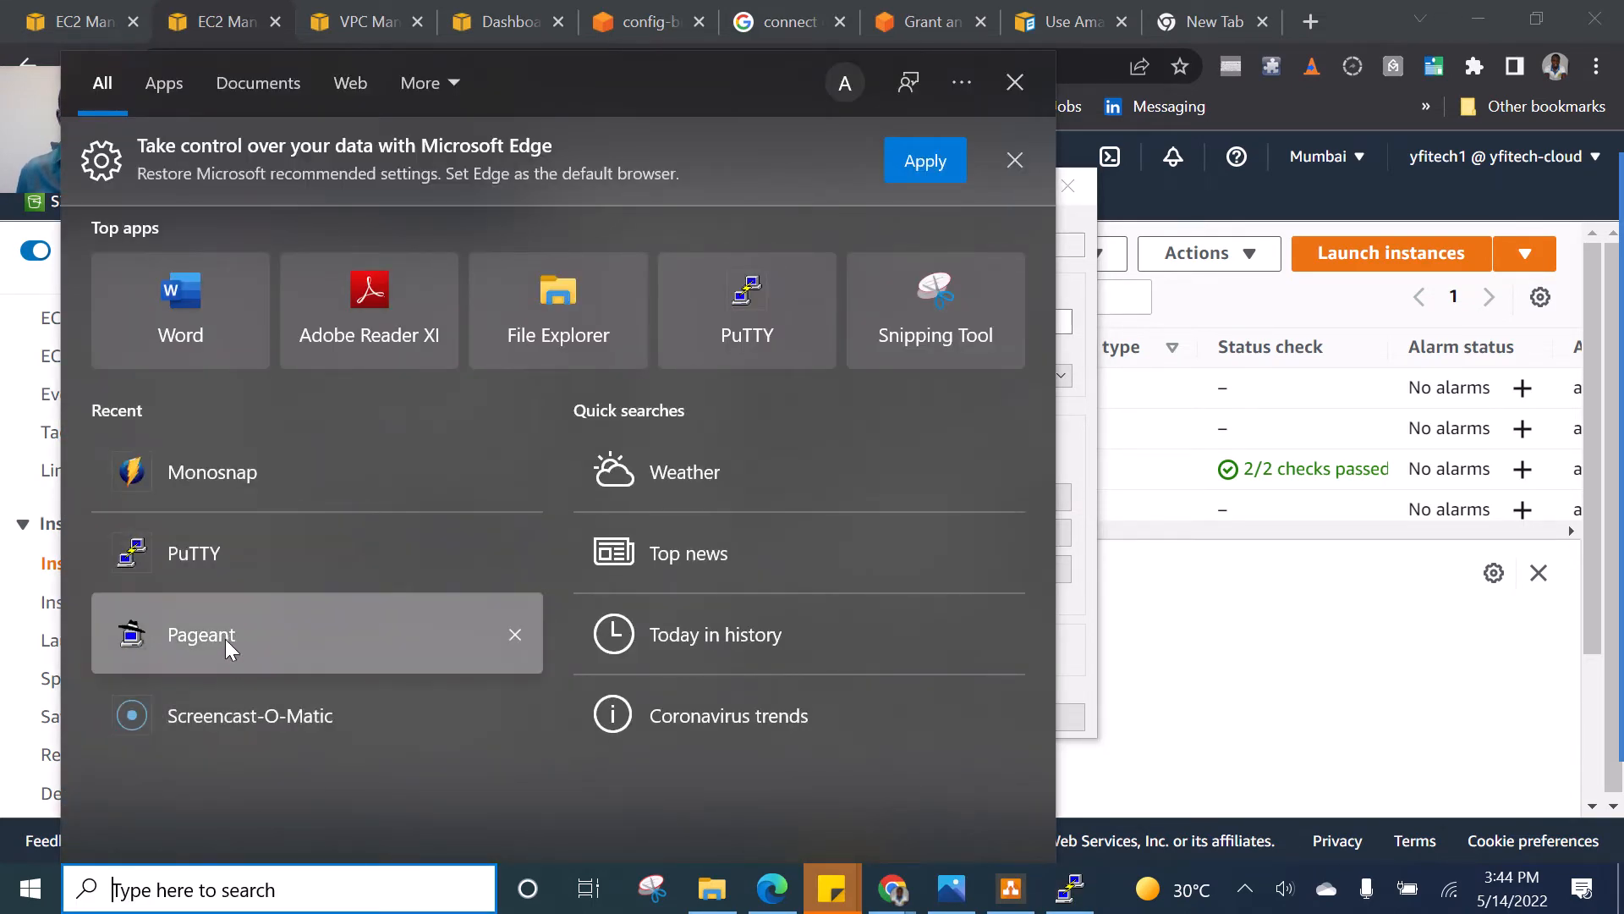
pyautogui.click(226, 638)
pyautogui.click(898, 538)
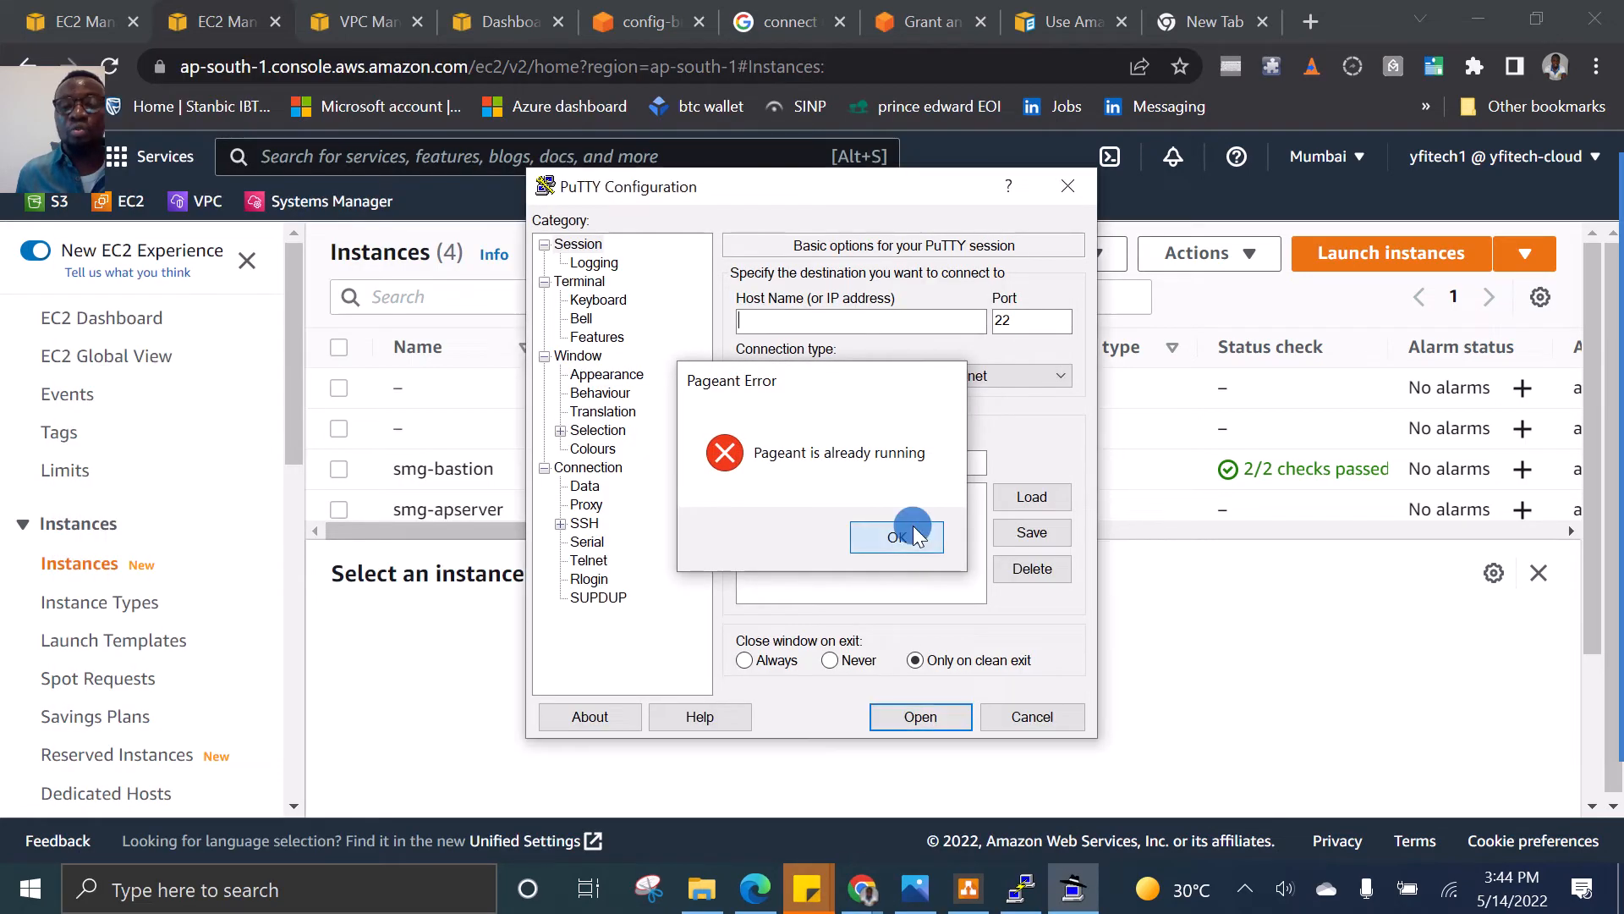
pyautogui.click(1243, 897)
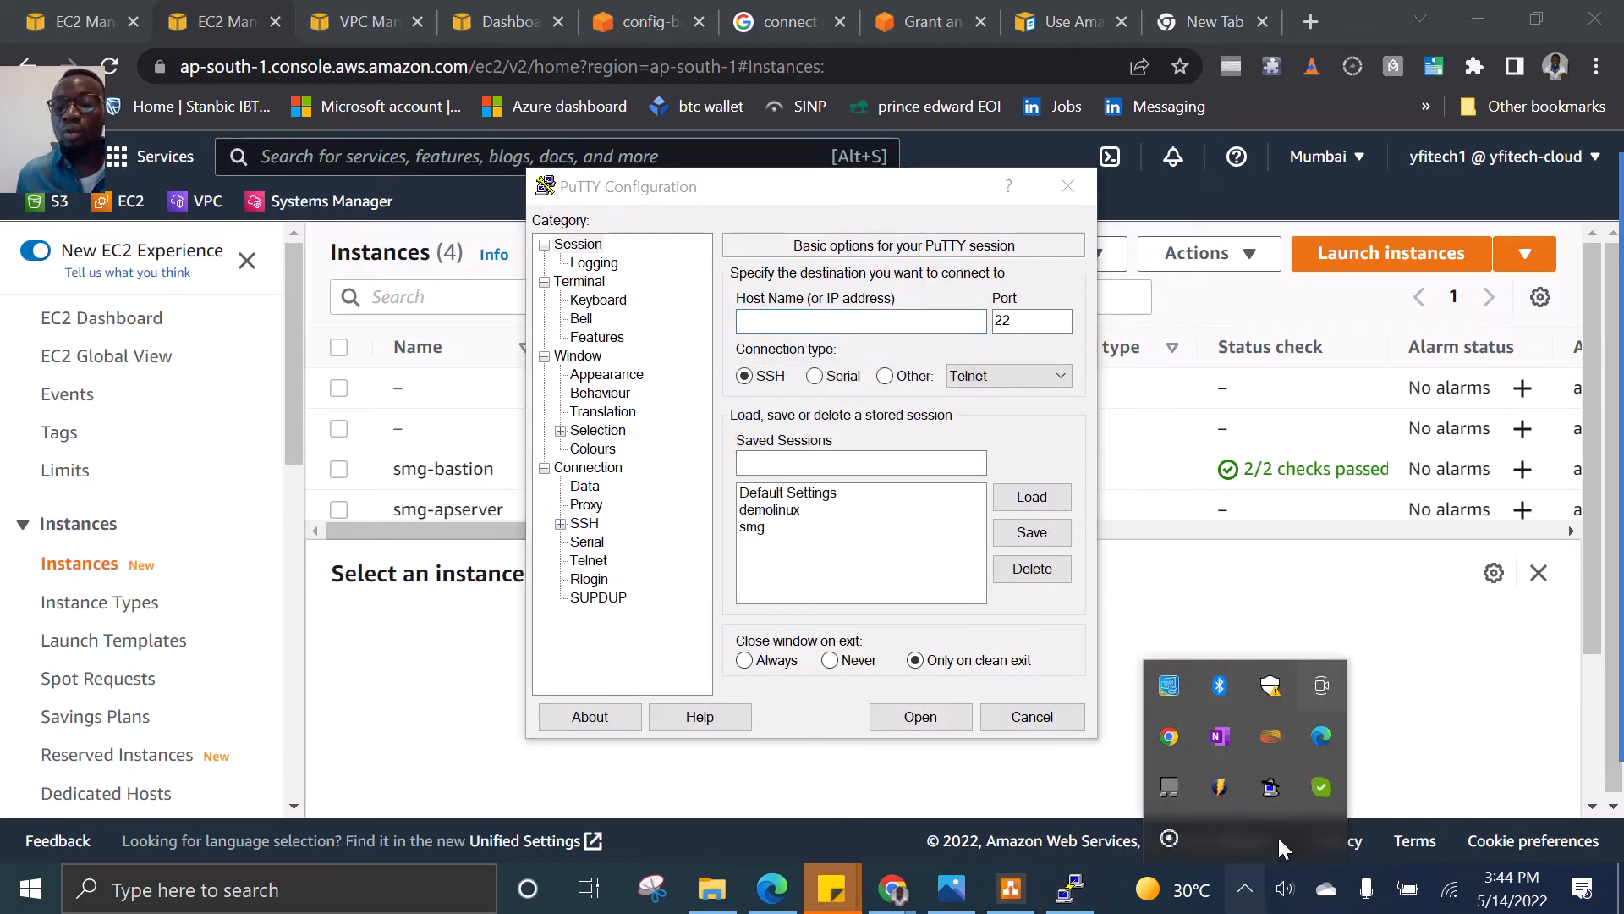
pyautogui.doubleClick(1268, 788)
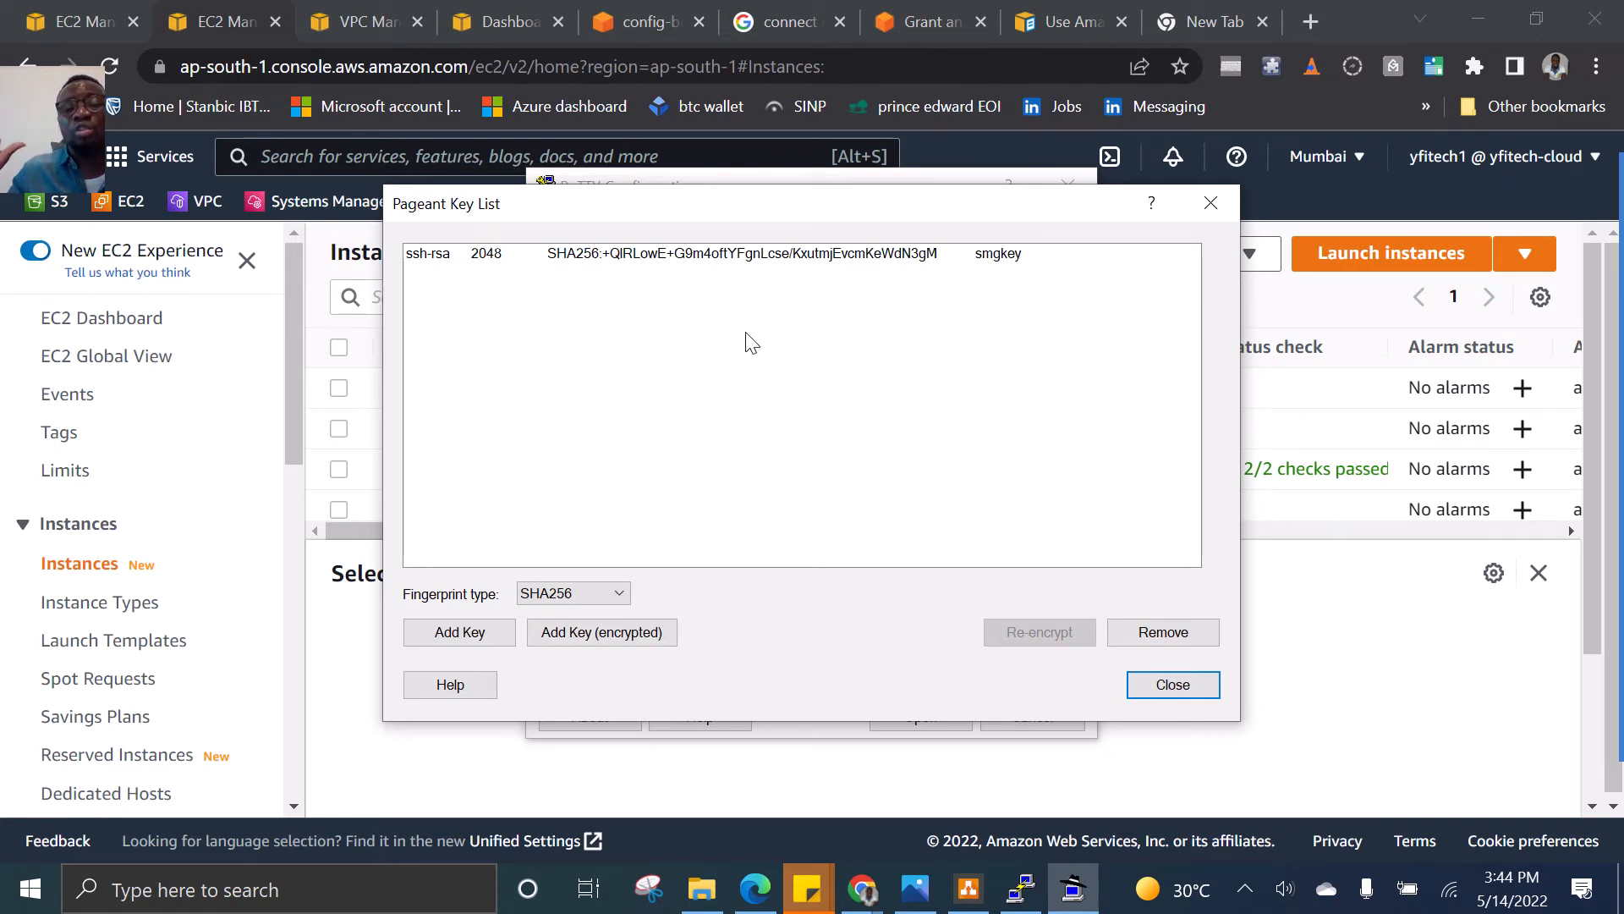
# Load the smgkey private key file into Pageant and close the key list
pyautogui.click(719, 257)
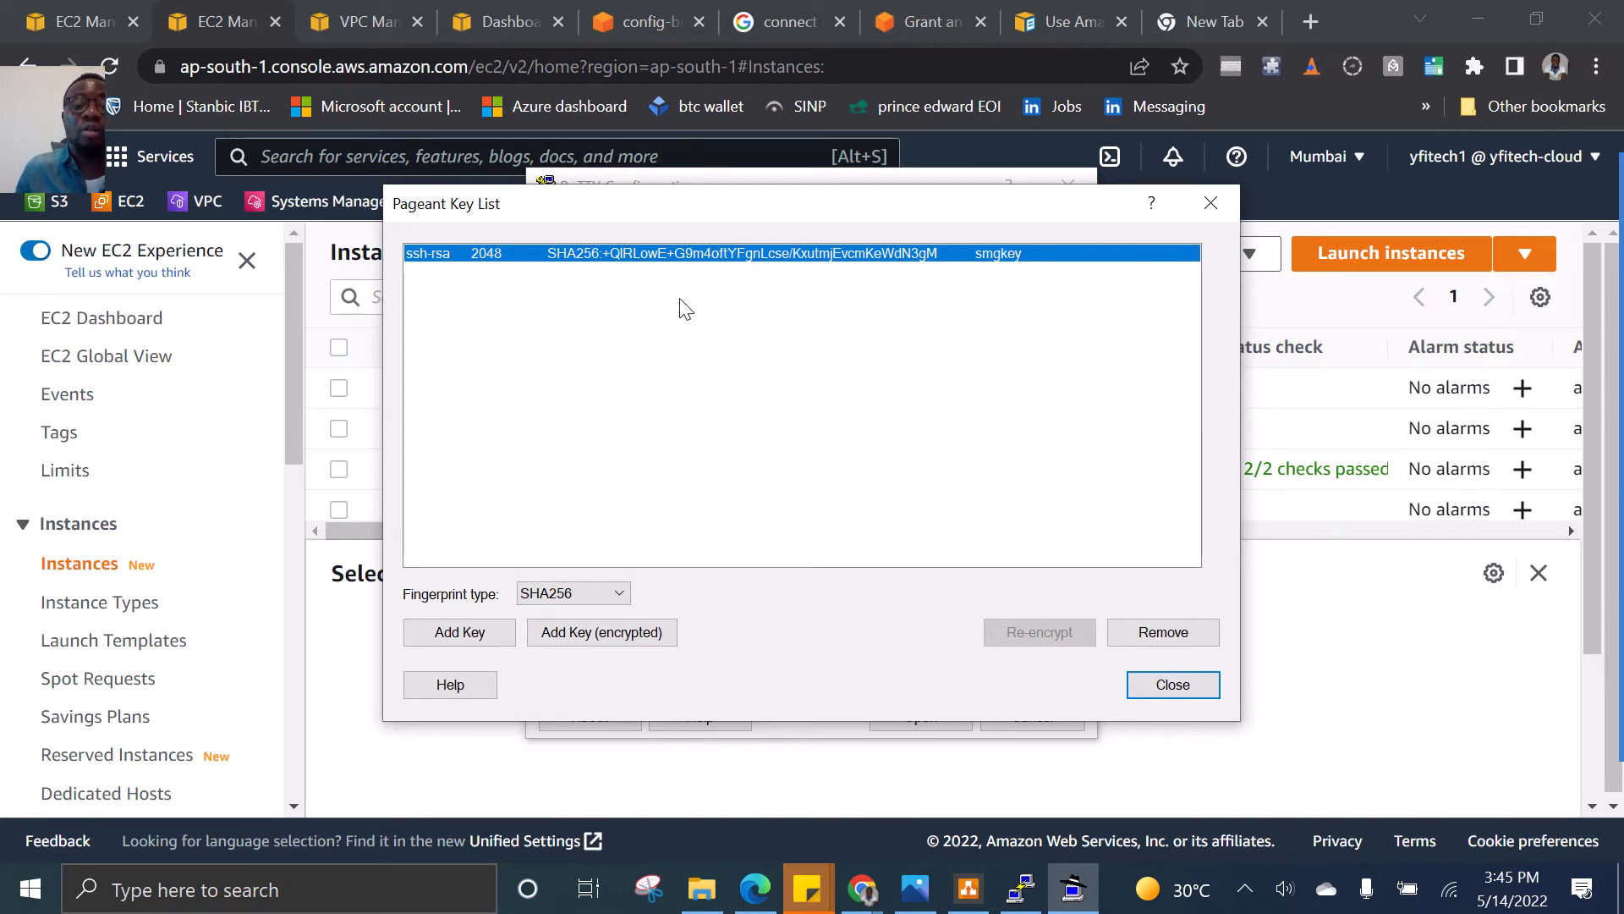
pyautogui.click(464, 633)
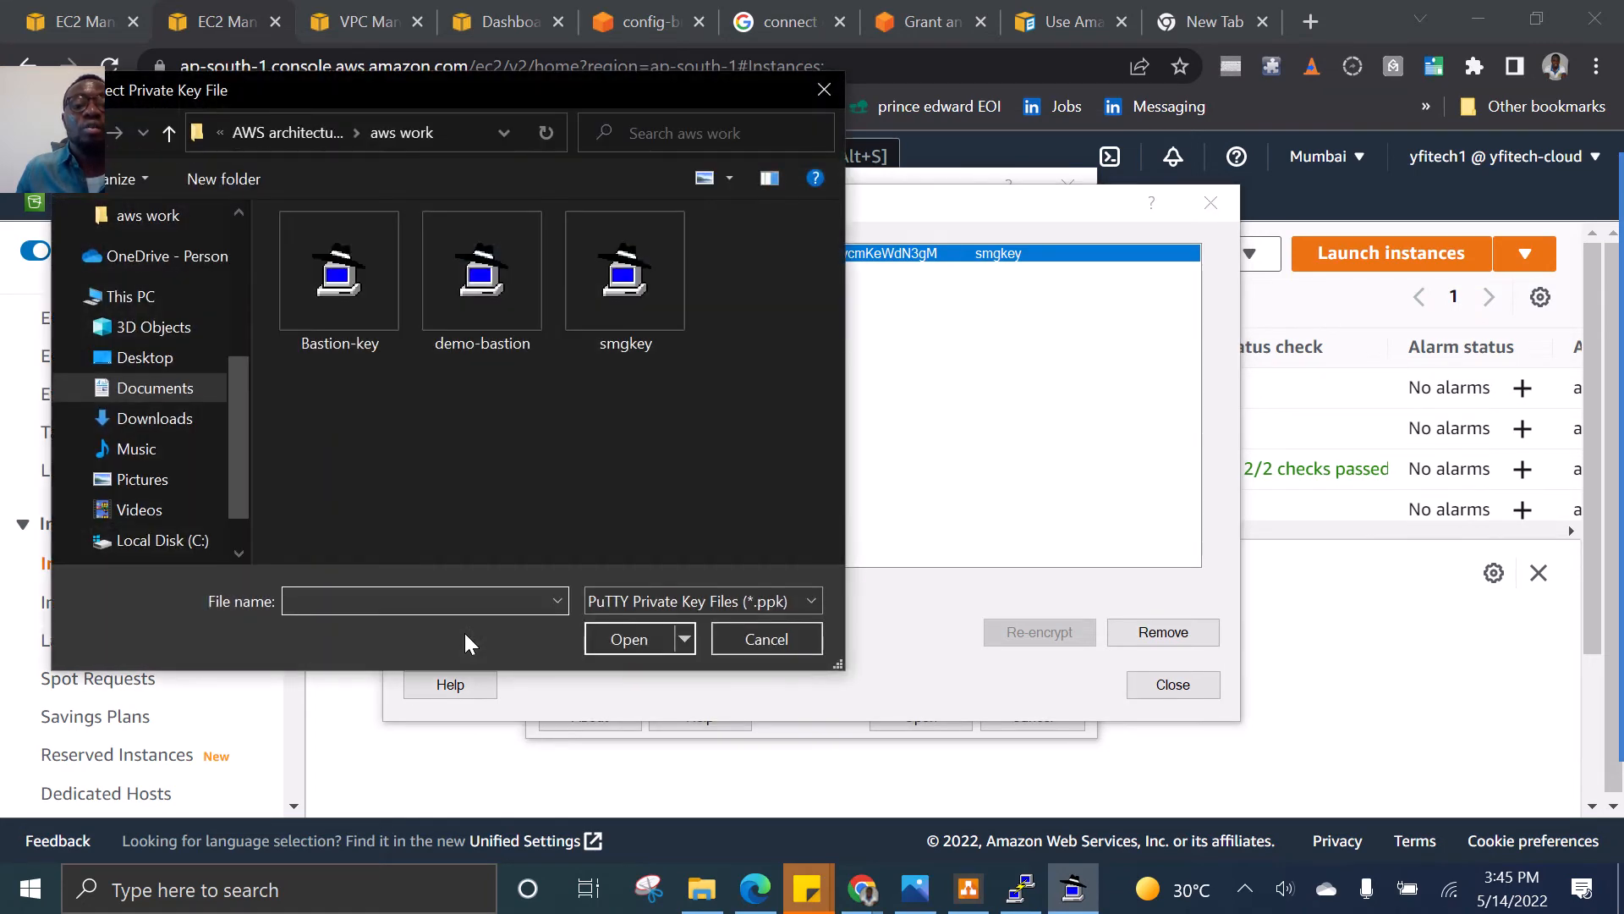
pyautogui.click(629, 302)
pyautogui.click(621, 636)
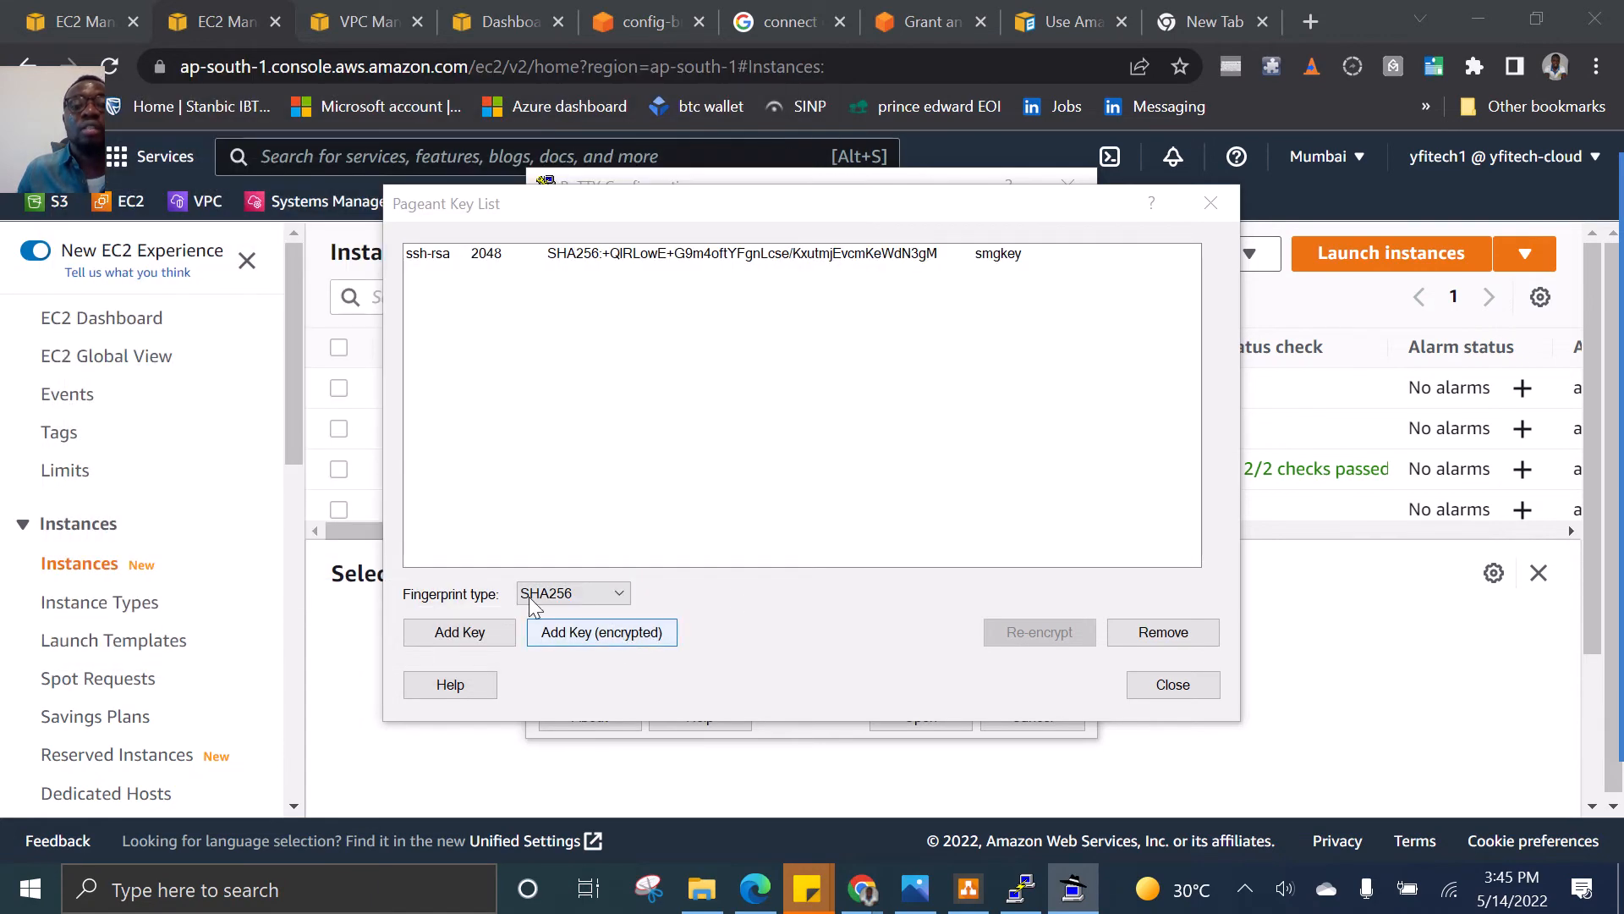
pyautogui.click(1212, 201)
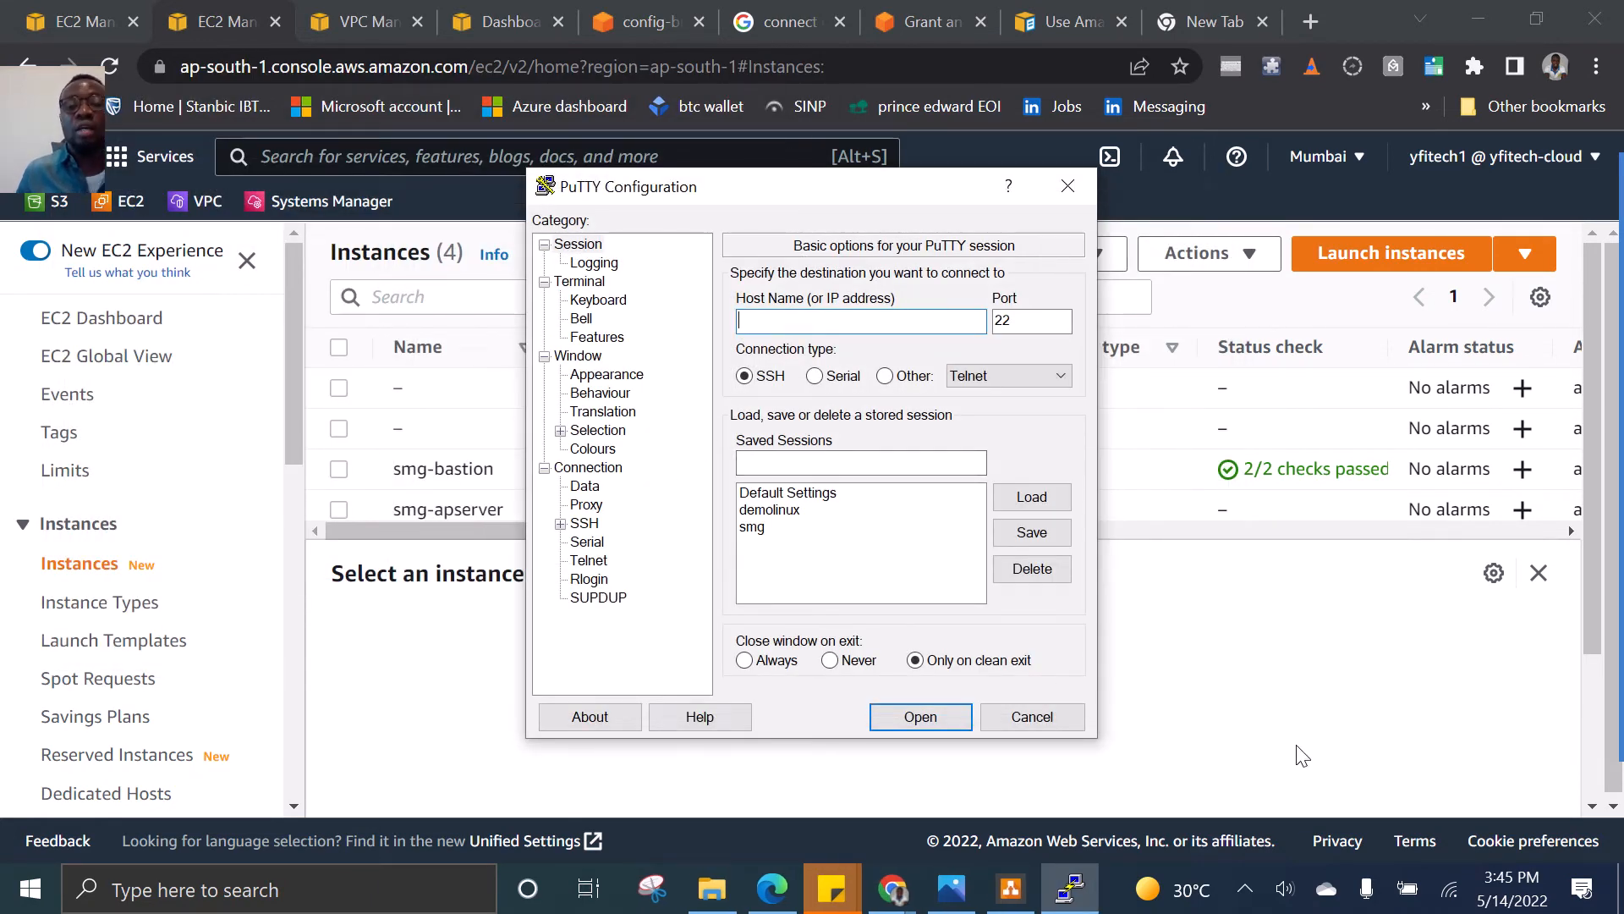
# Allow agent forwarding in PuTTY's SSH authentication settings
pyautogui.moveTo(792, 188); pyautogui.dragTo(1027, 298)
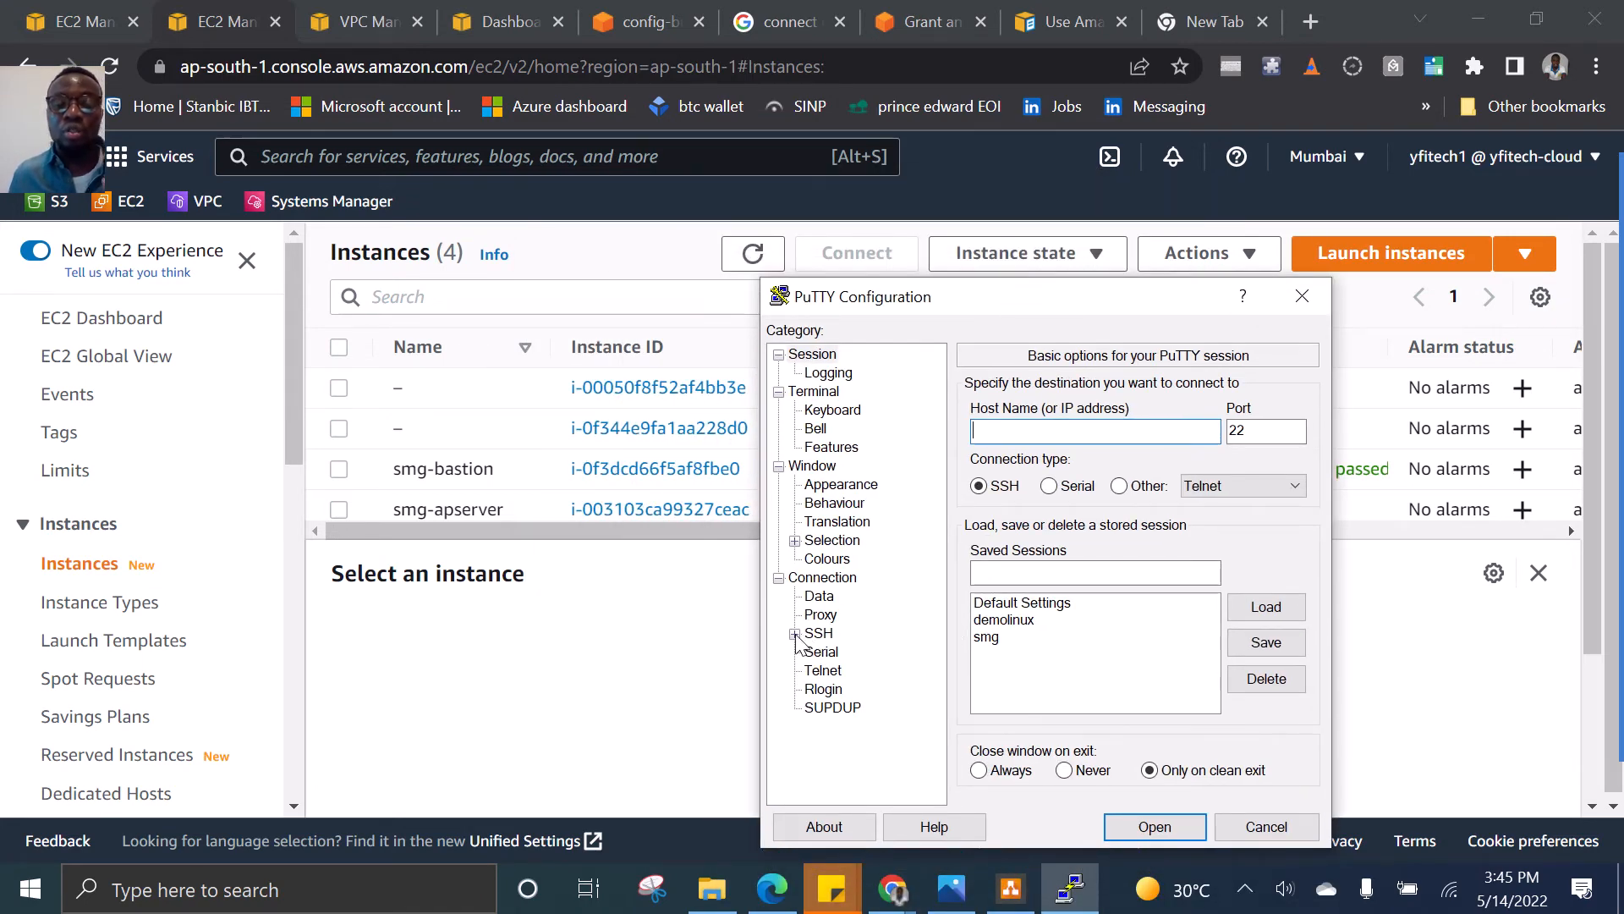
pyautogui.click(794, 633)
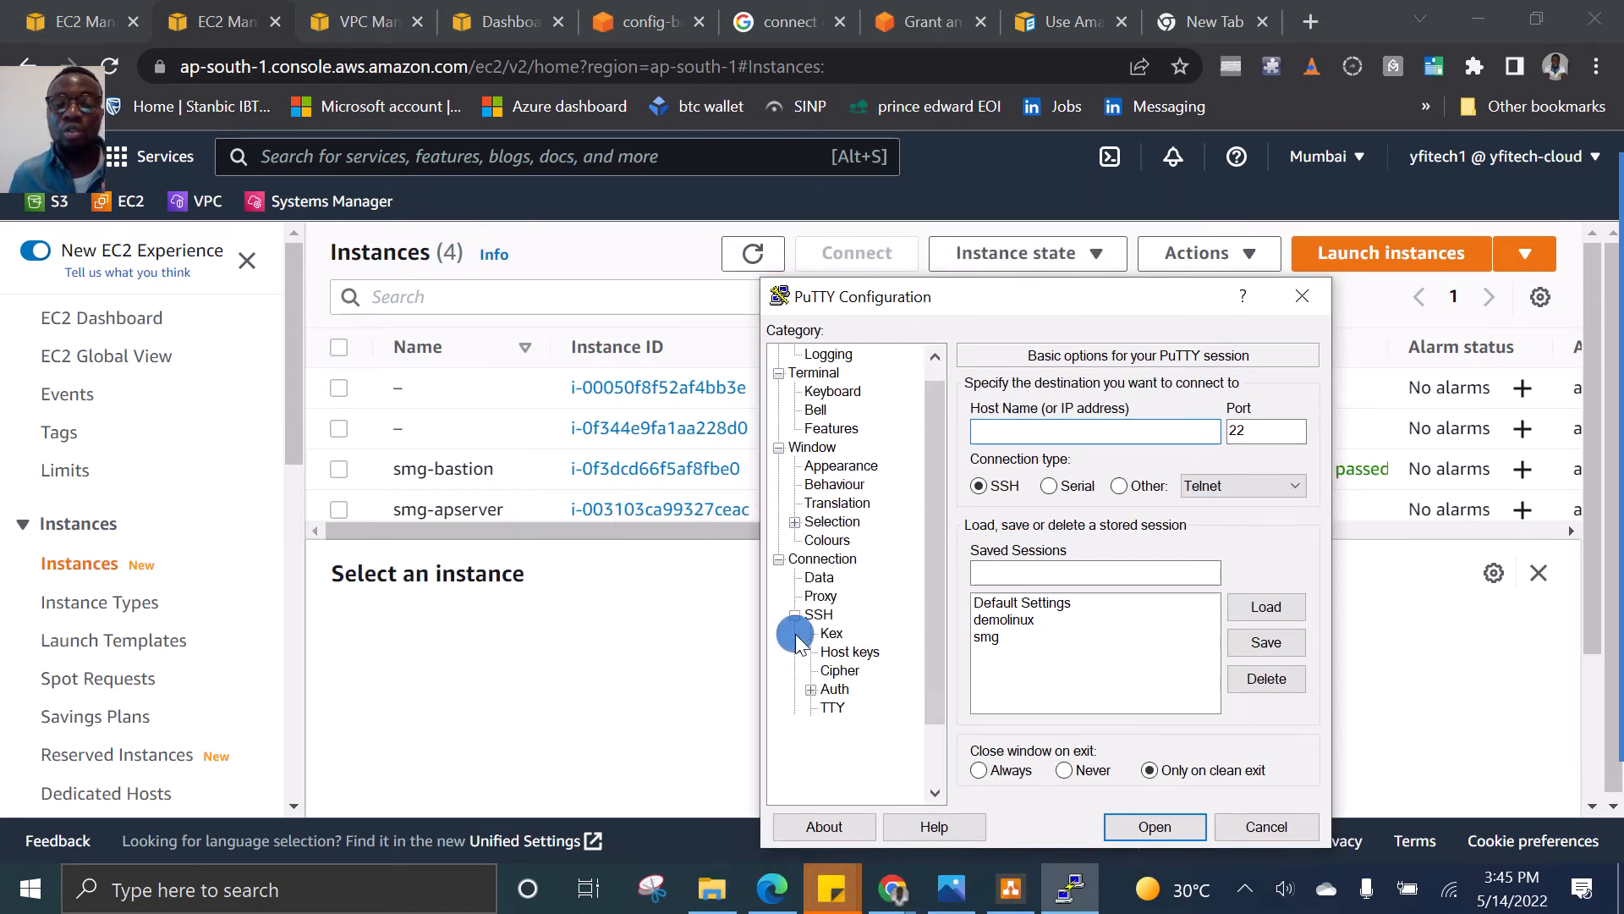
pyautogui.click(835, 690)
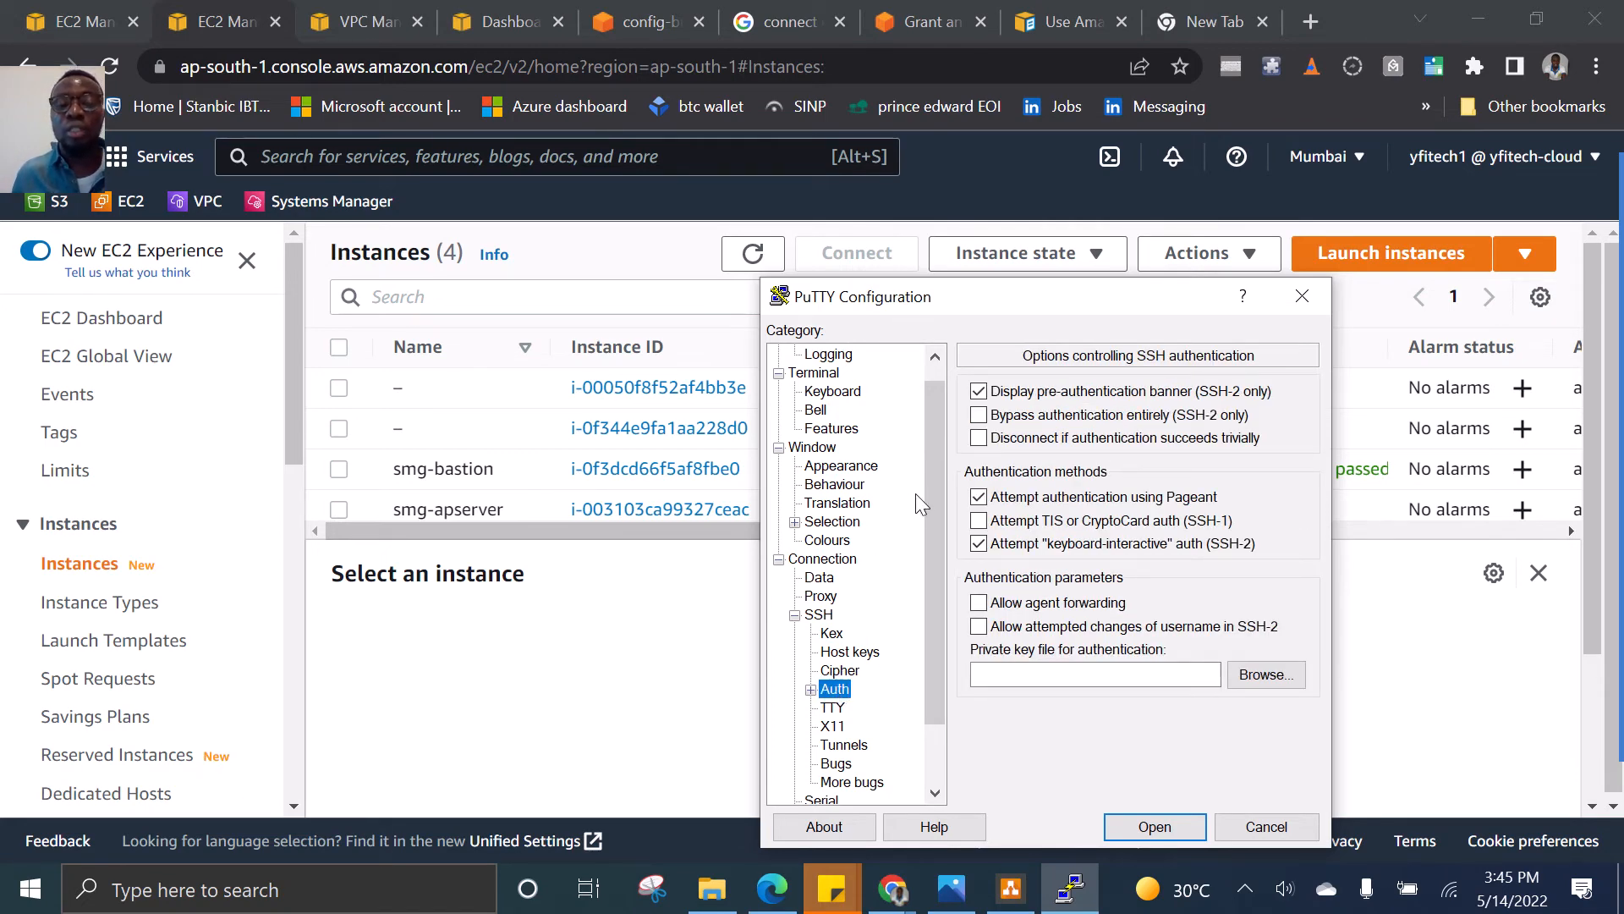
pyautogui.click(979, 603)
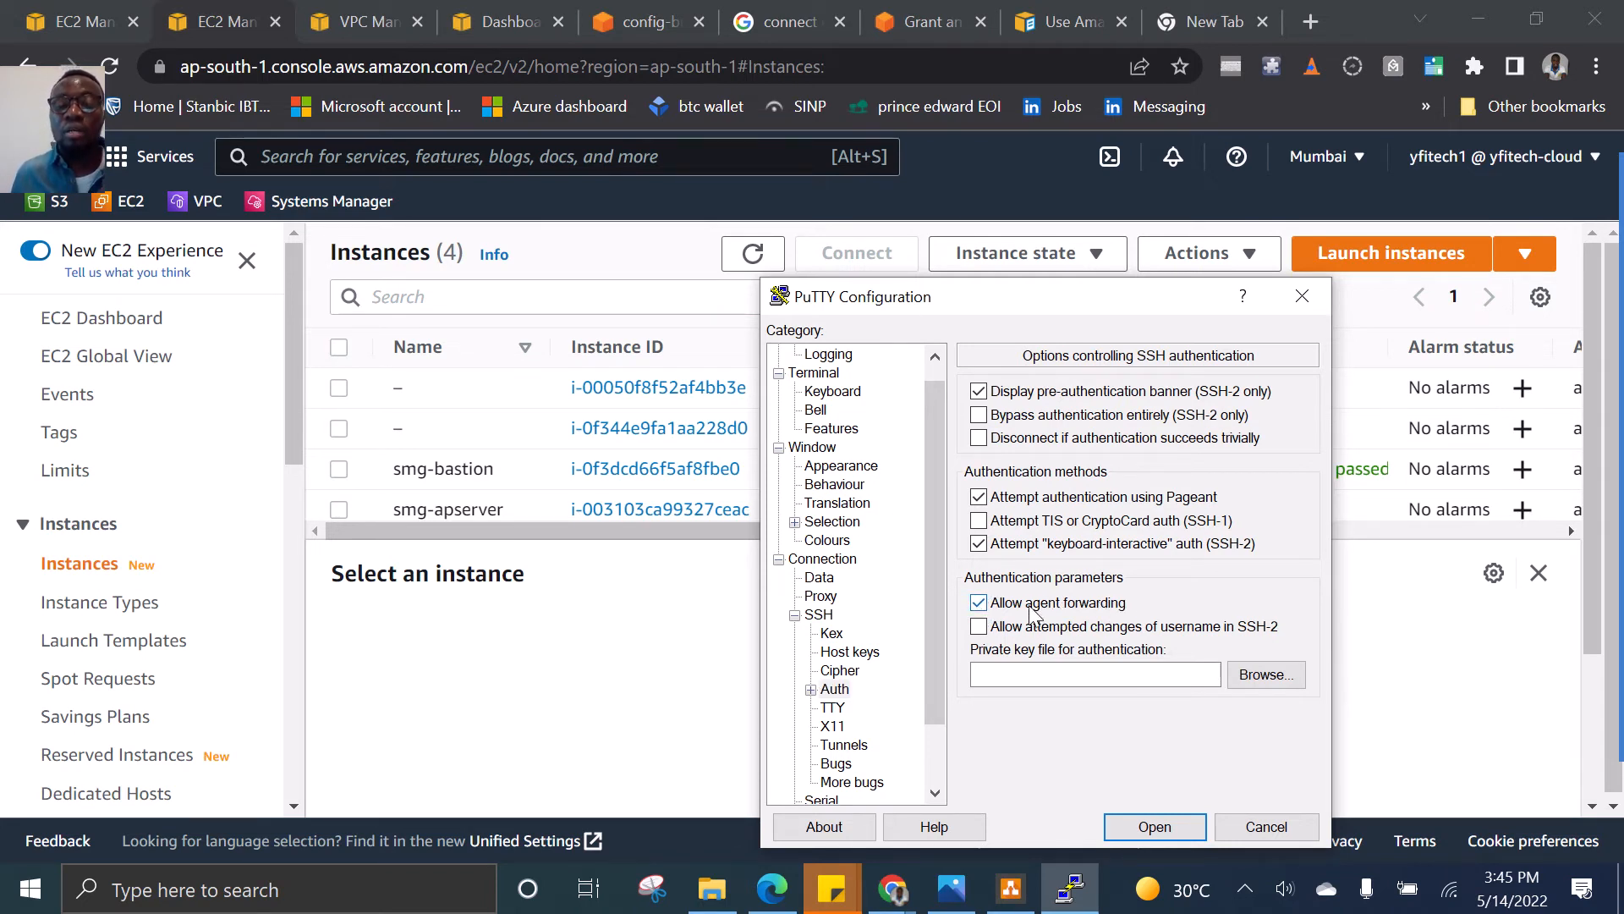
# Return to PuTTY's basic session options and copy smg-bastion's public IPv4 address from its instance details in the EC2 console
pyautogui.scroll(1, 871, 626)
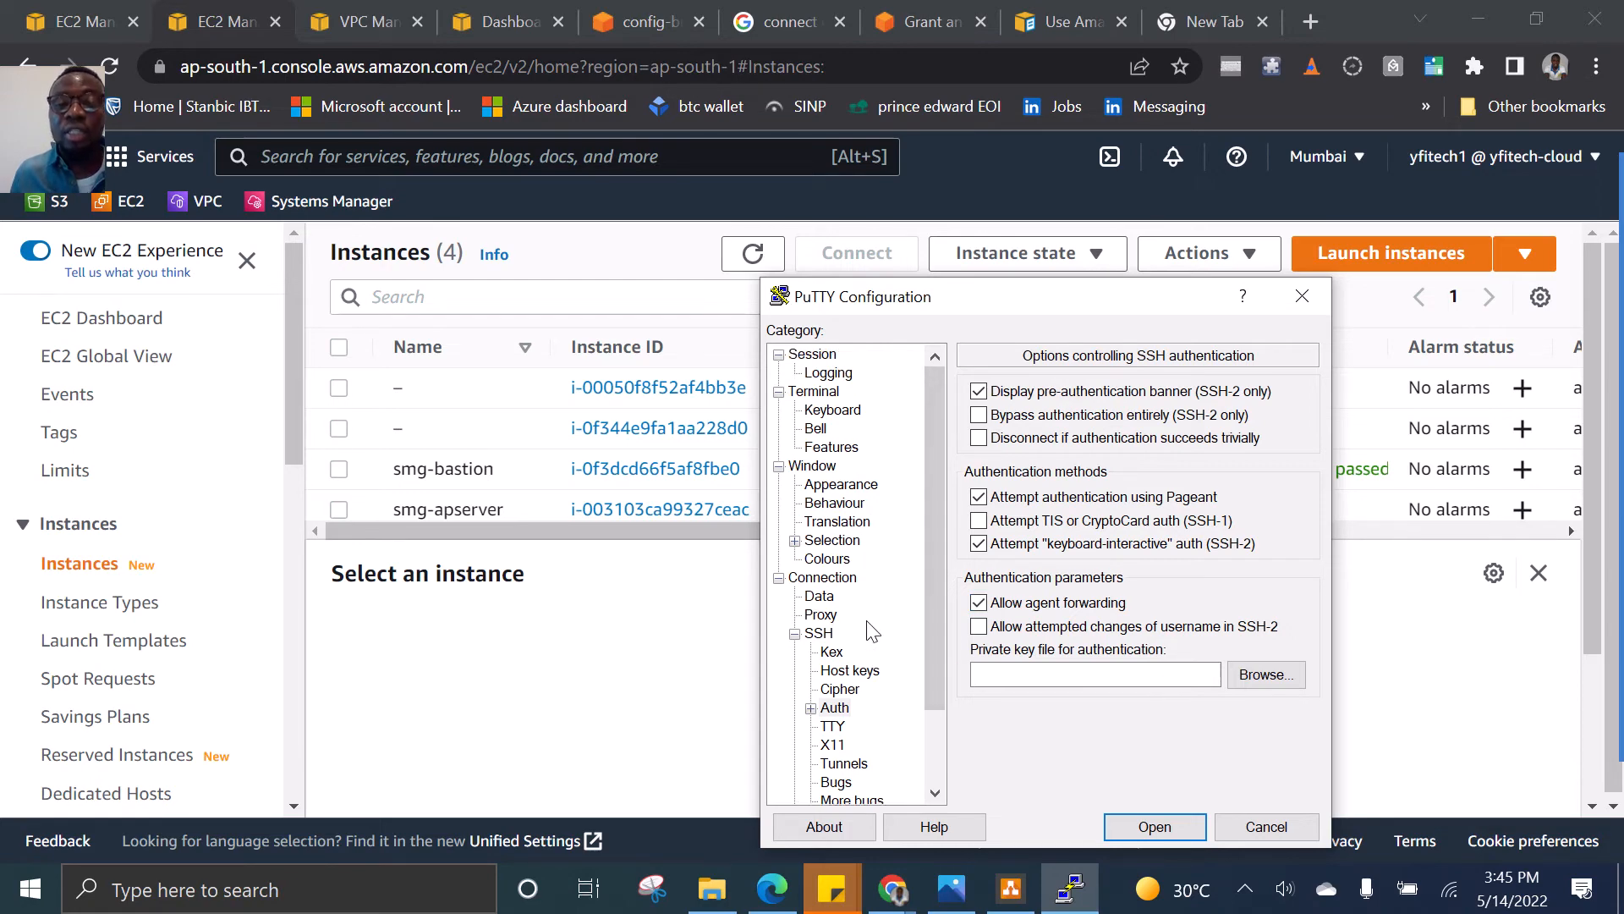
pyautogui.click(828, 353)
pyautogui.click(1077, 428)
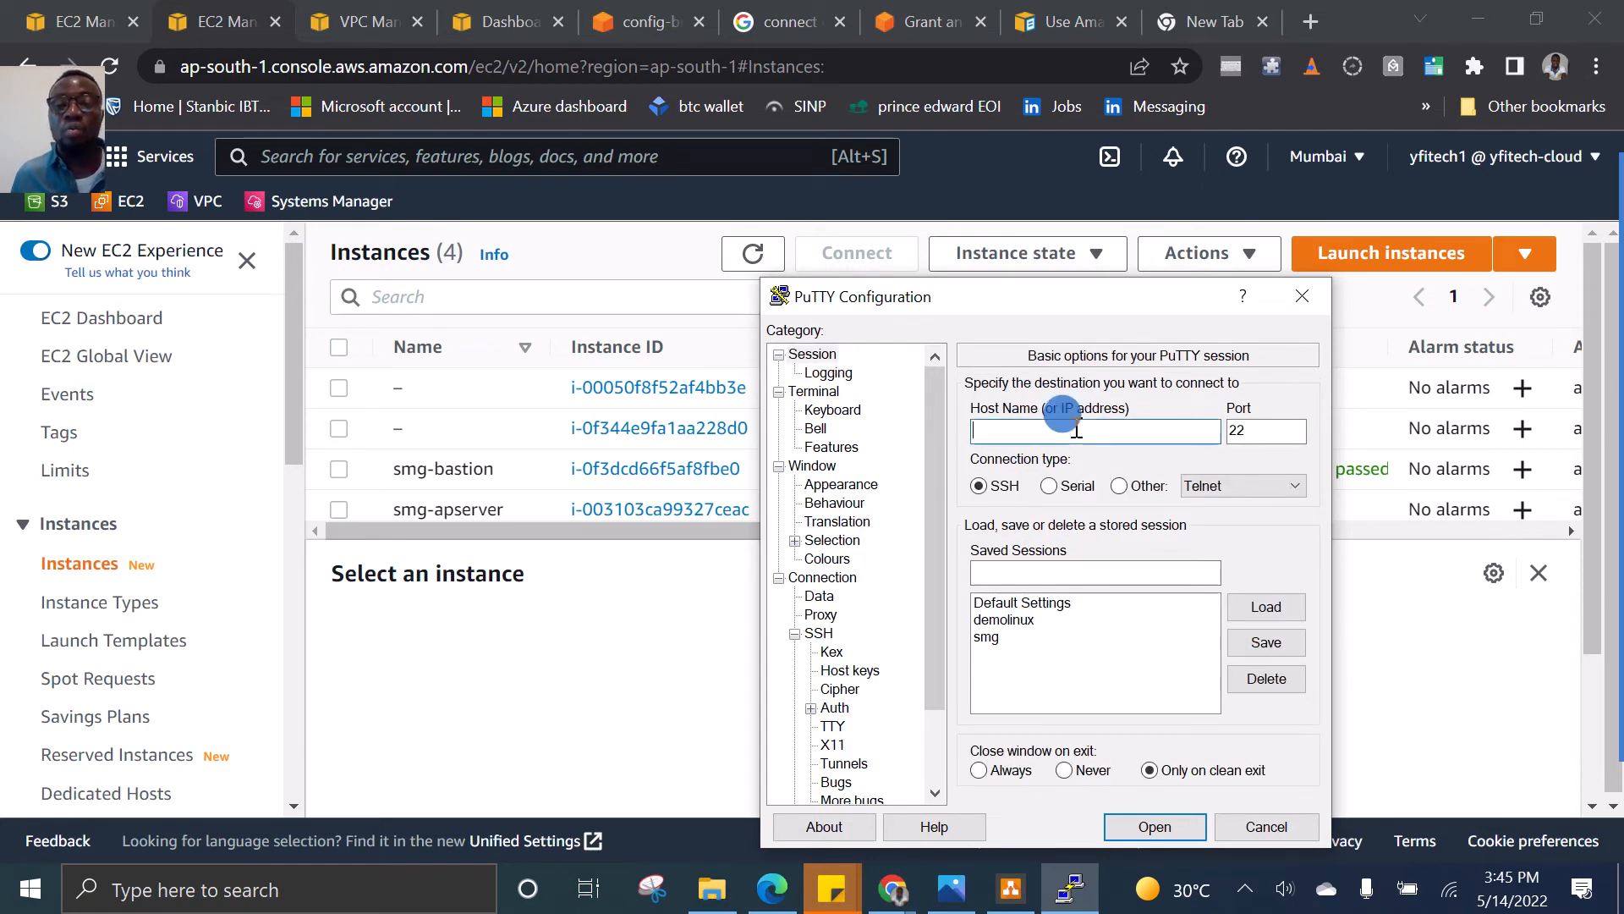
pyautogui.click(603, 621)
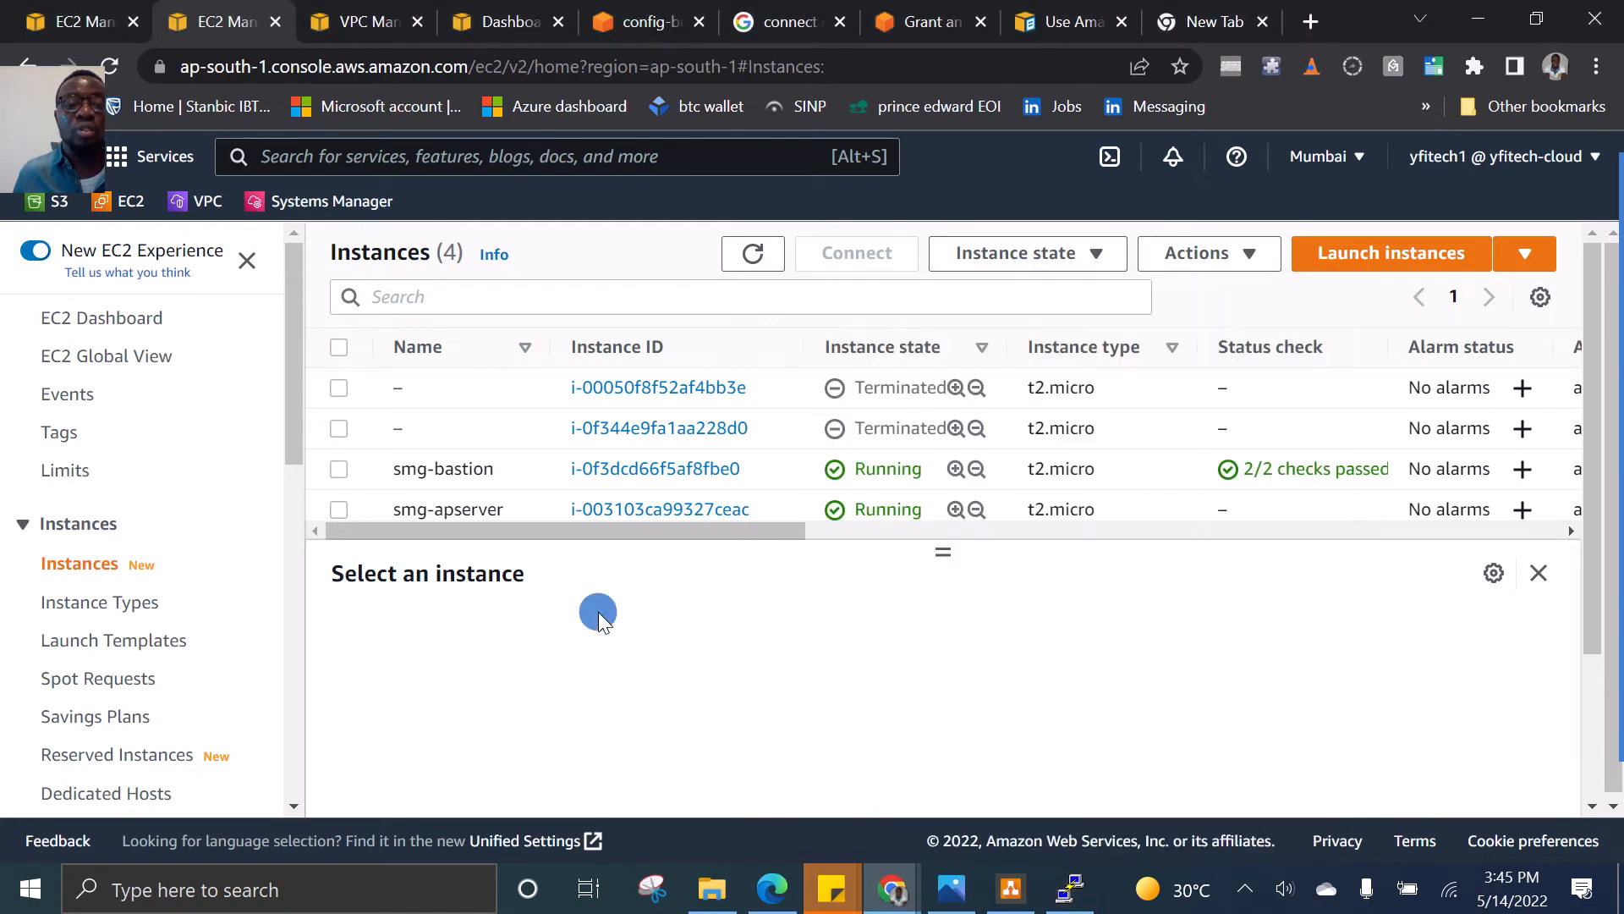
pyautogui.click(340, 473)
pyautogui.scroll(-1, 825, 677)
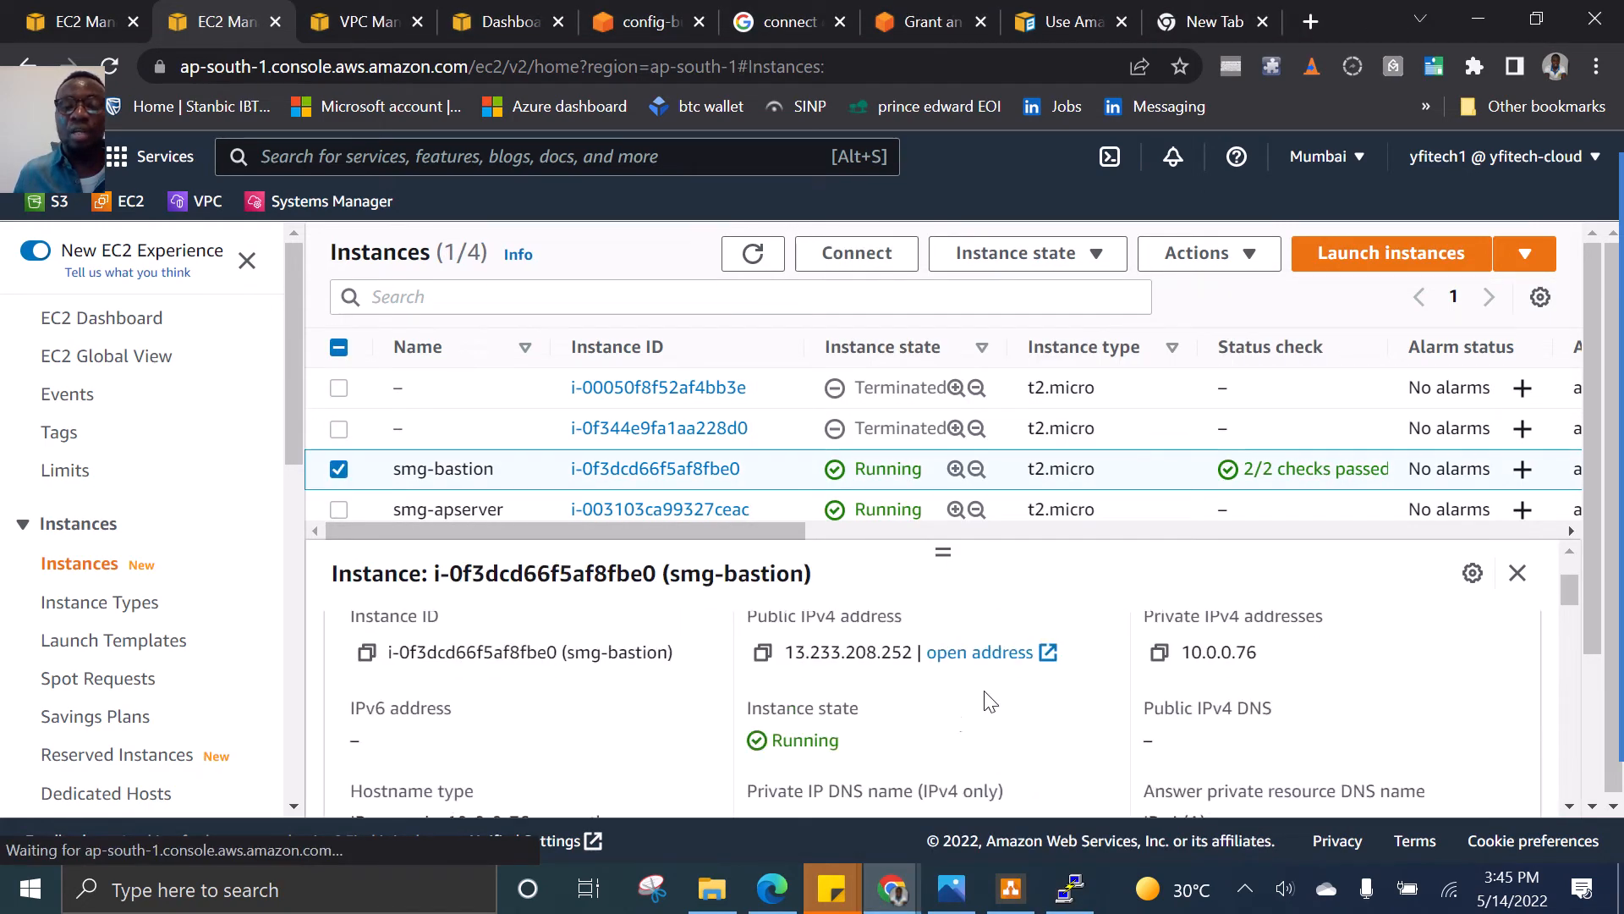
pyautogui.scroll(-5, 761, 660)
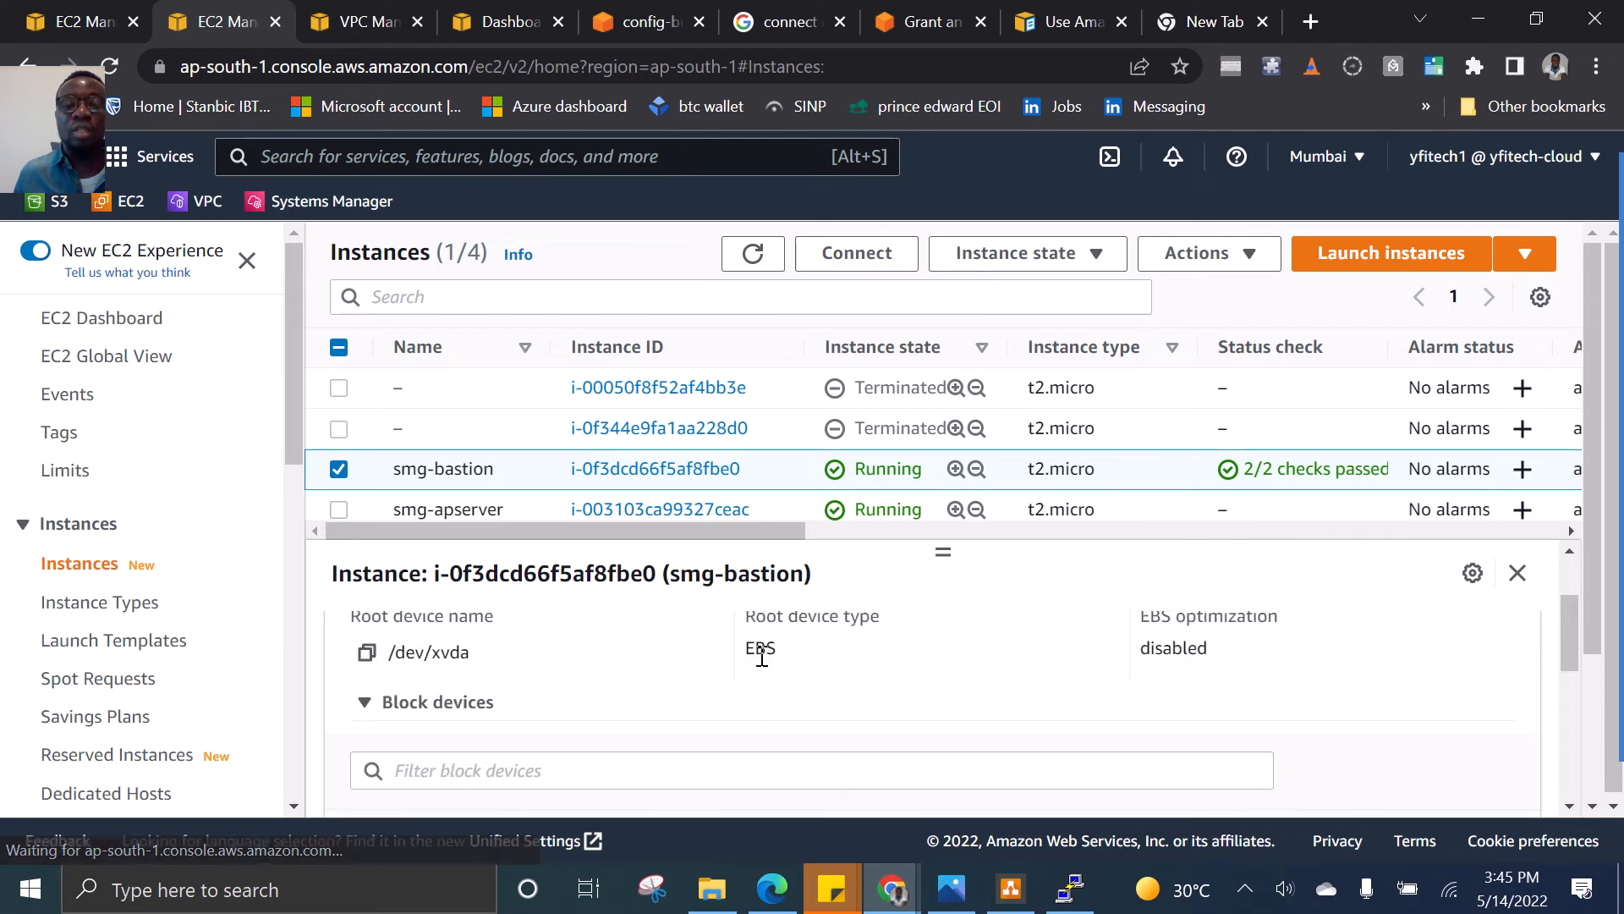
pyautogui.scroll(2, 758, 644)
pyautogui.scroll(-3, 757, 647)
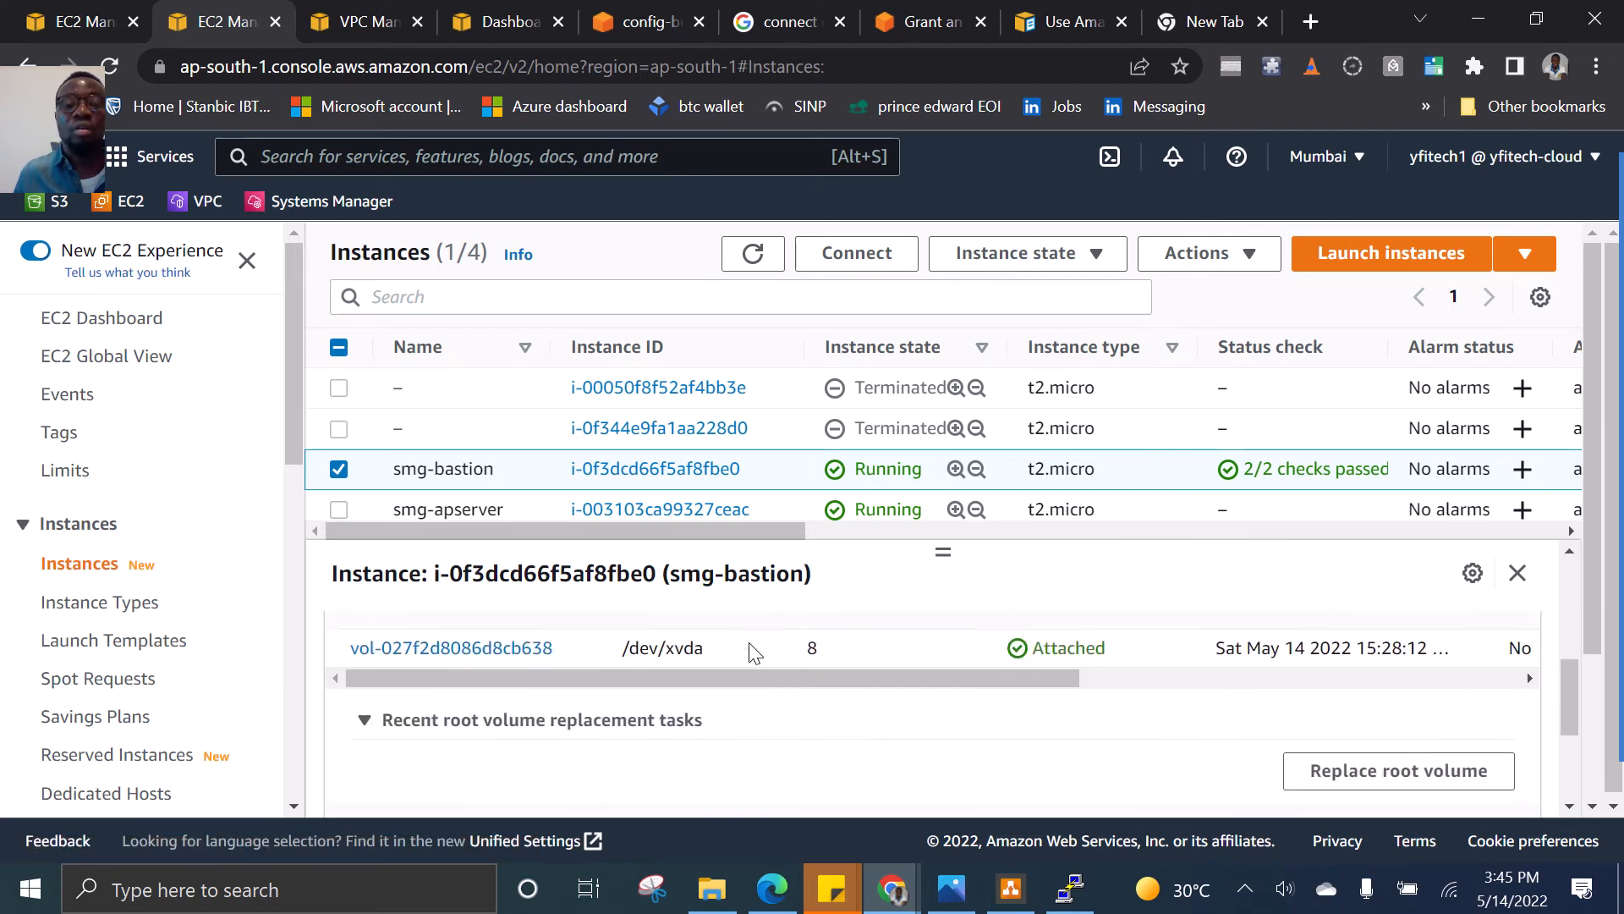
pyautogui.scroll(4, 750, 647)
pyautogui.click(401, 657)
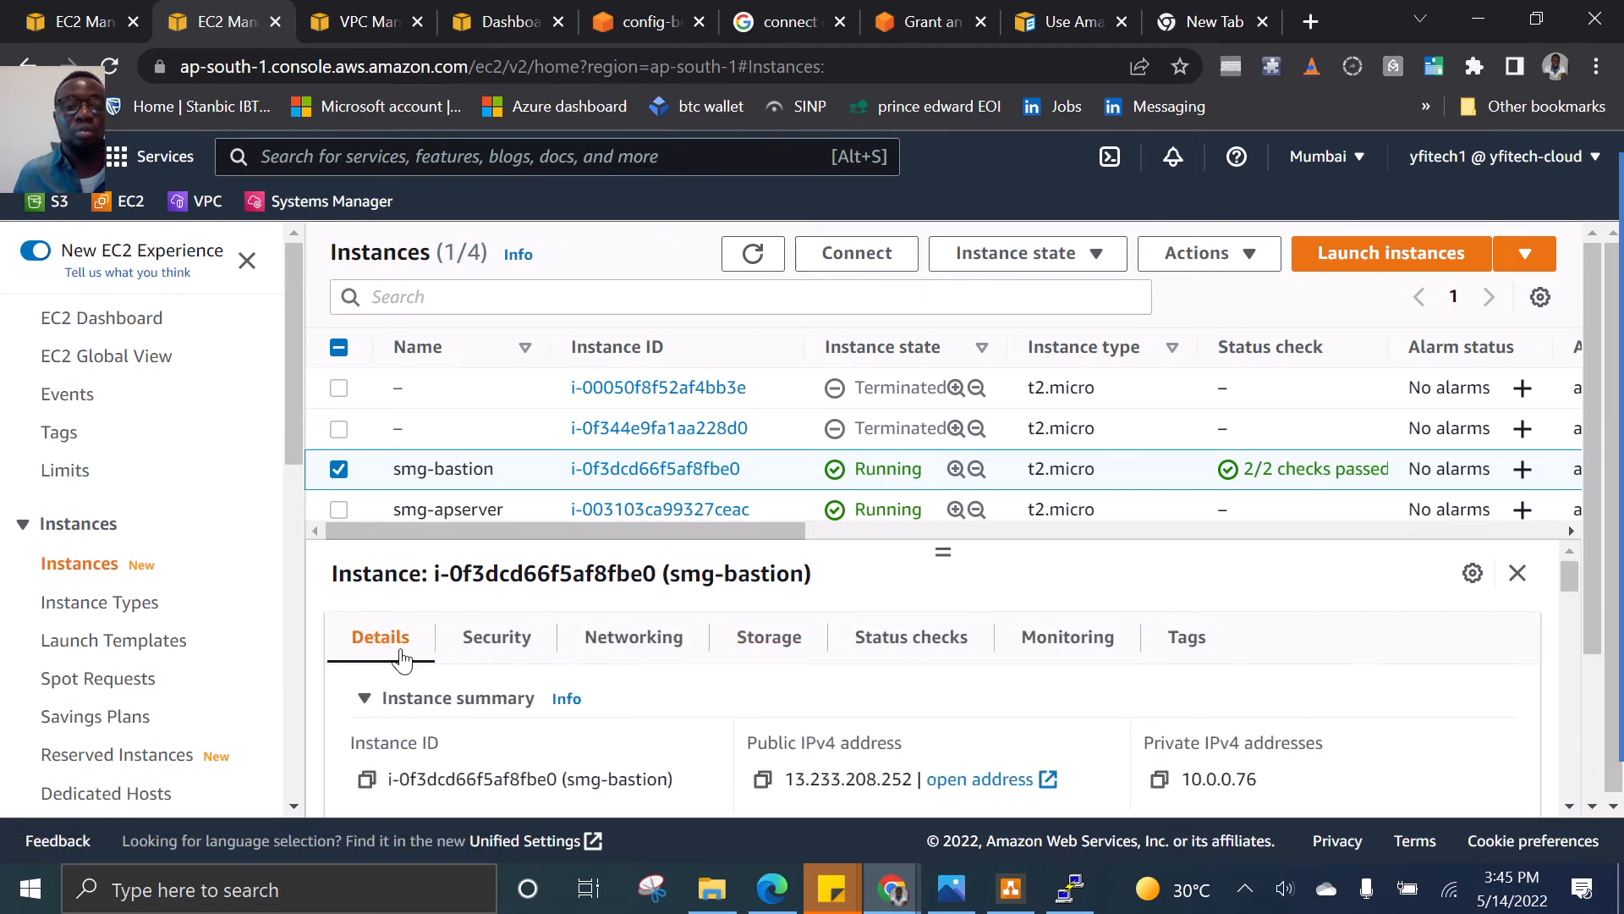
pyautogui.click(764, 780)
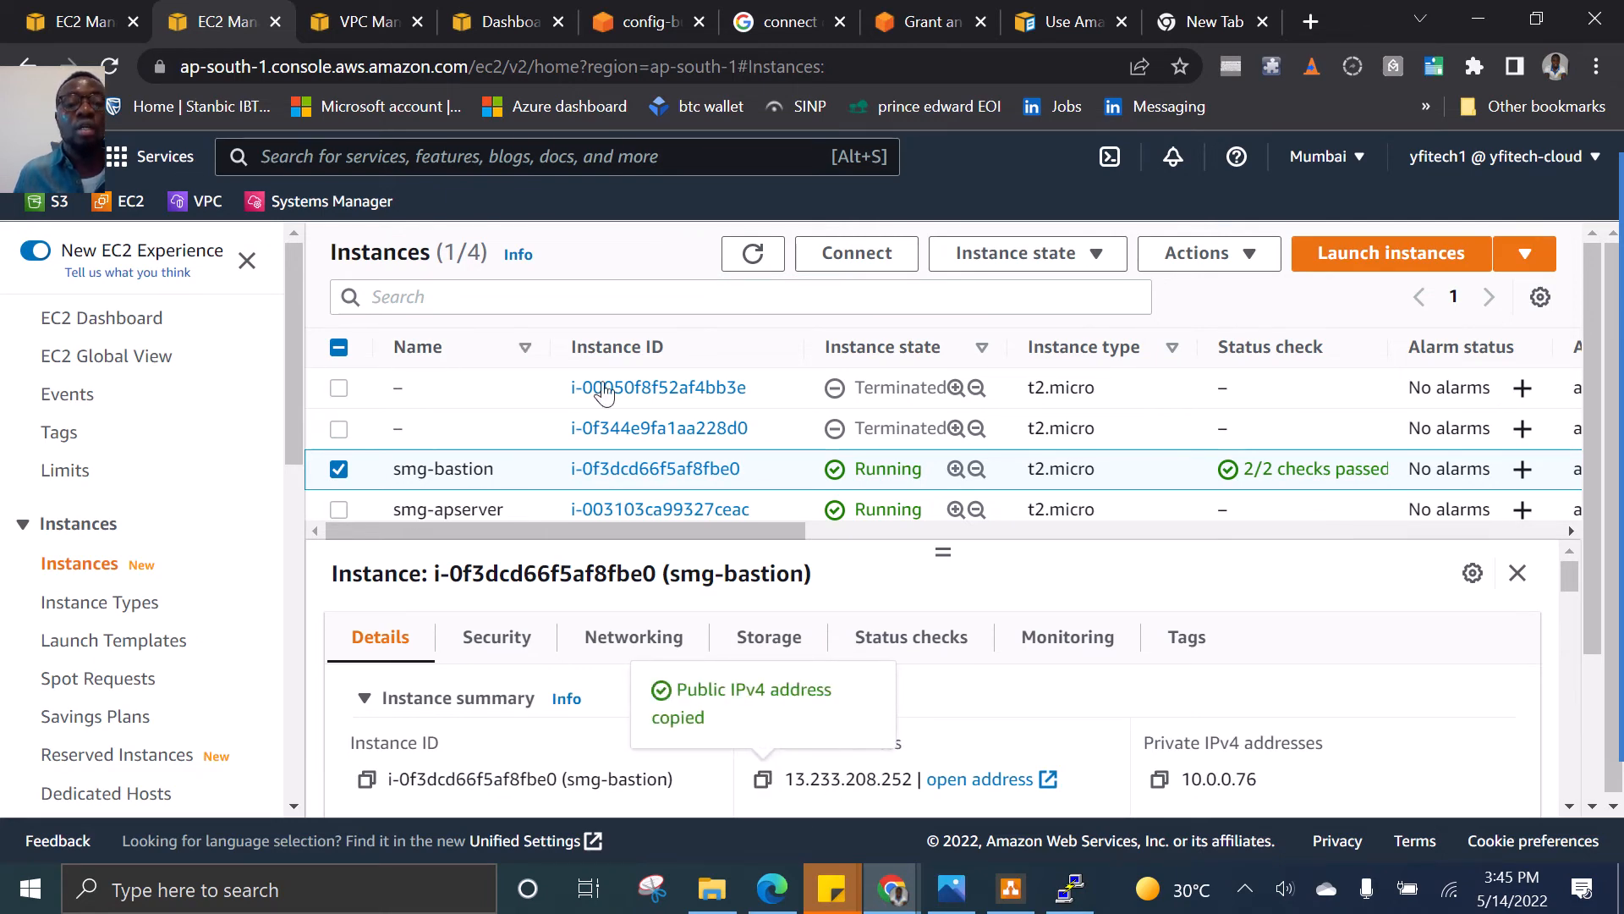
# Switch to PuTTY, open an SSH session to host 13.233.208.252 on port 22, and accept the server's host key
pyautogui.click(1070, 888)
pyautogui.click(1083, 430)
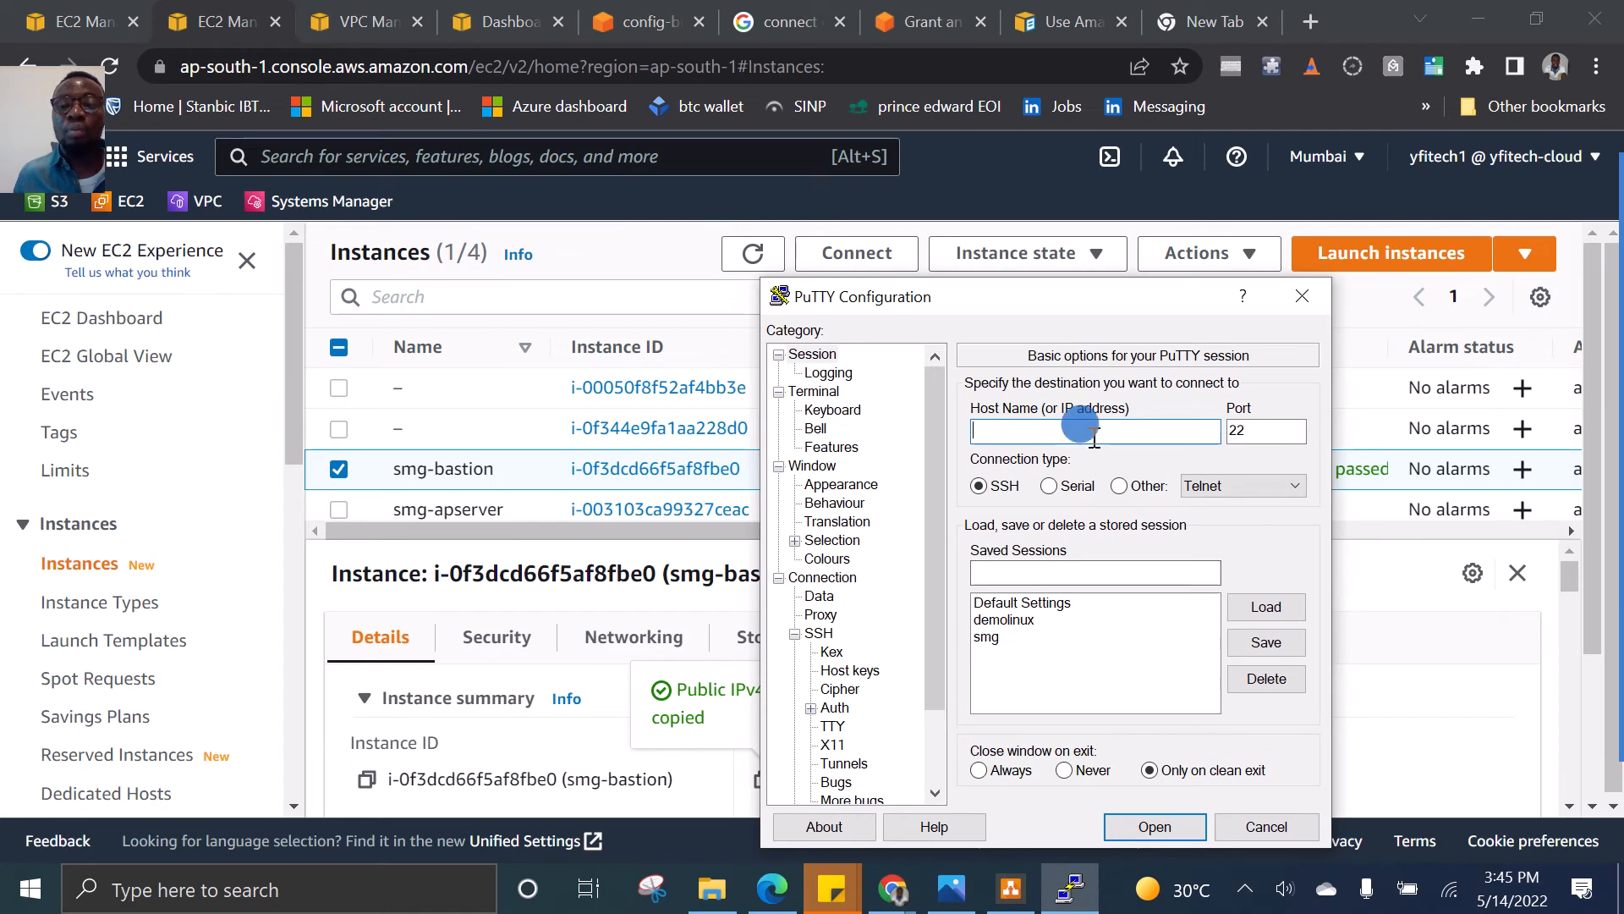
pyautogui.hotkey('ctrl', 'v')
pyautogui.click(1157, 827)
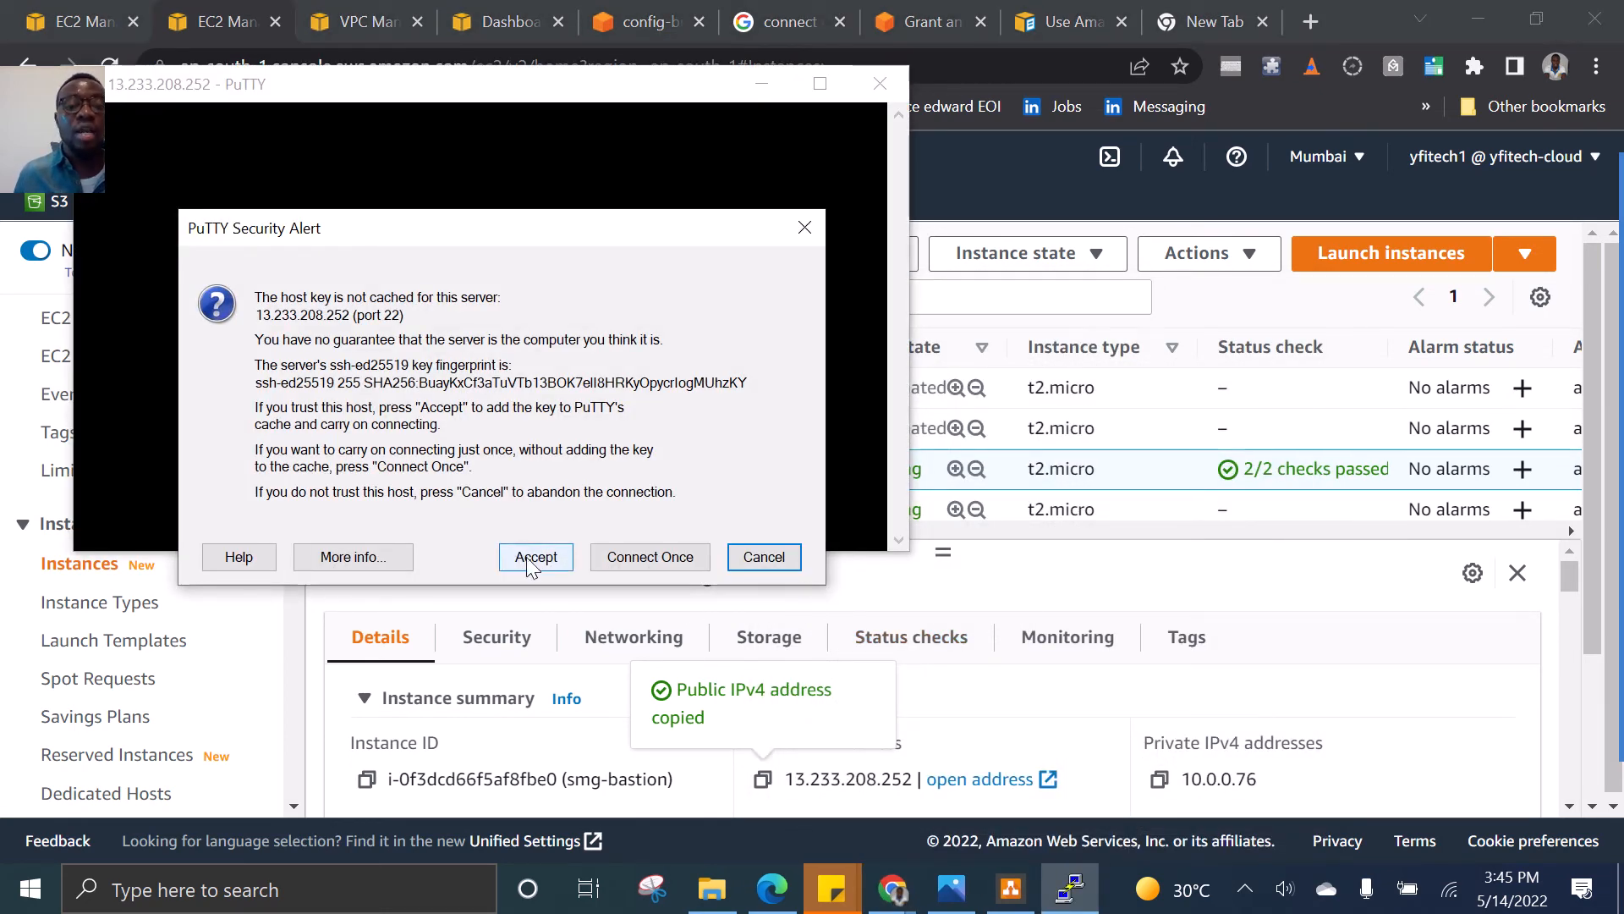
pyautogui.click(532, 565)
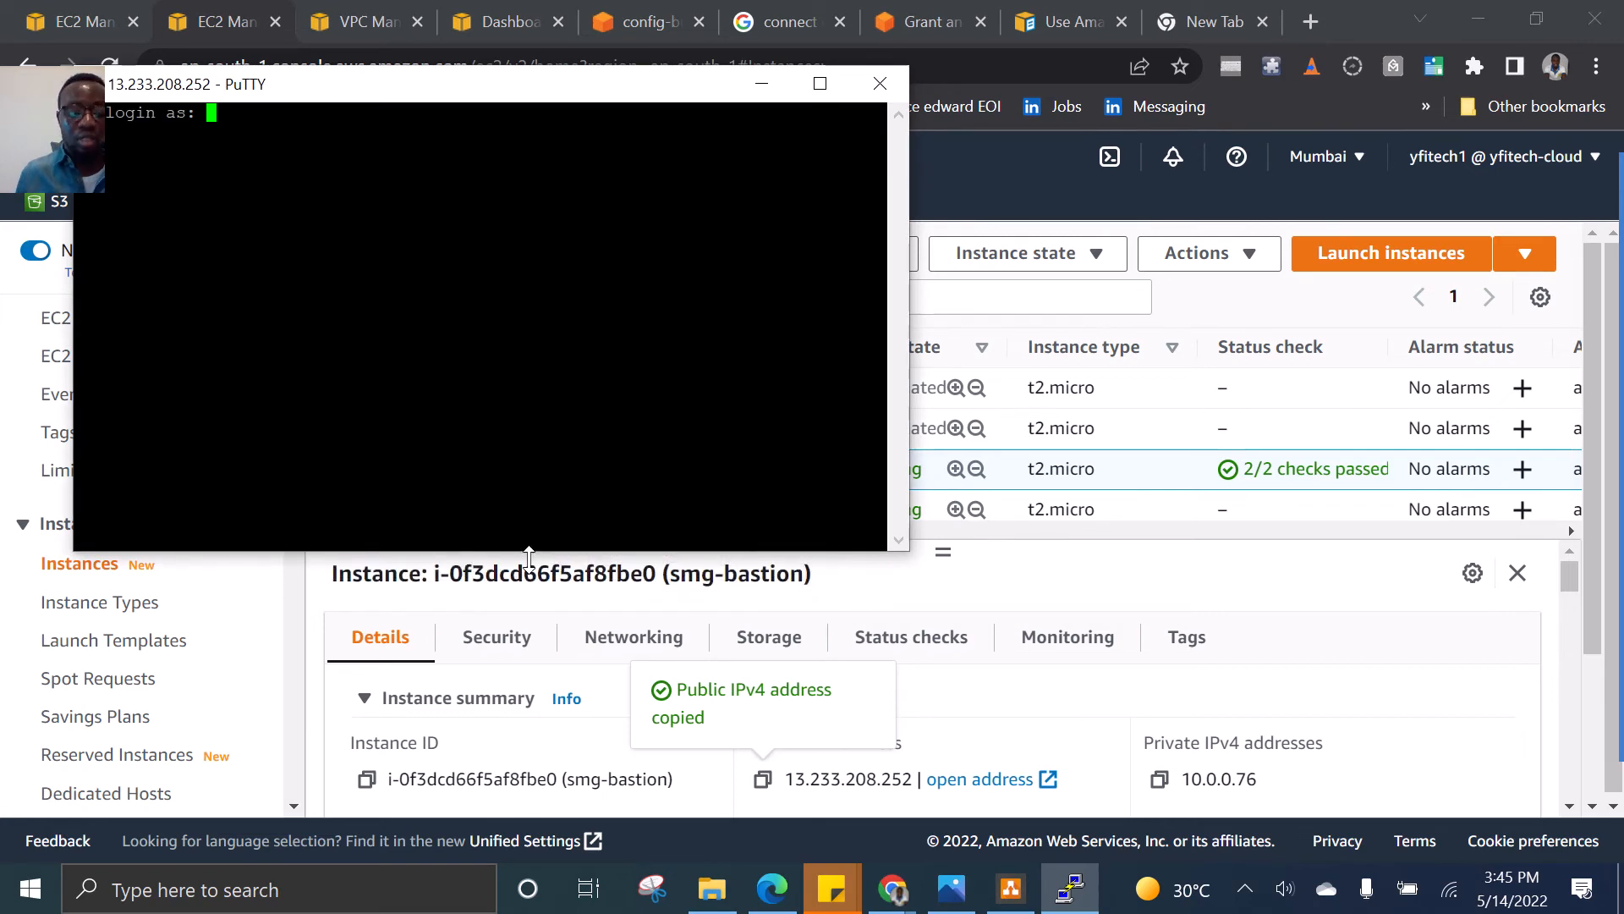
# Log in to the bastion host as ec2-user and shift the terminal window slightly
pyautogui.write('ec2')
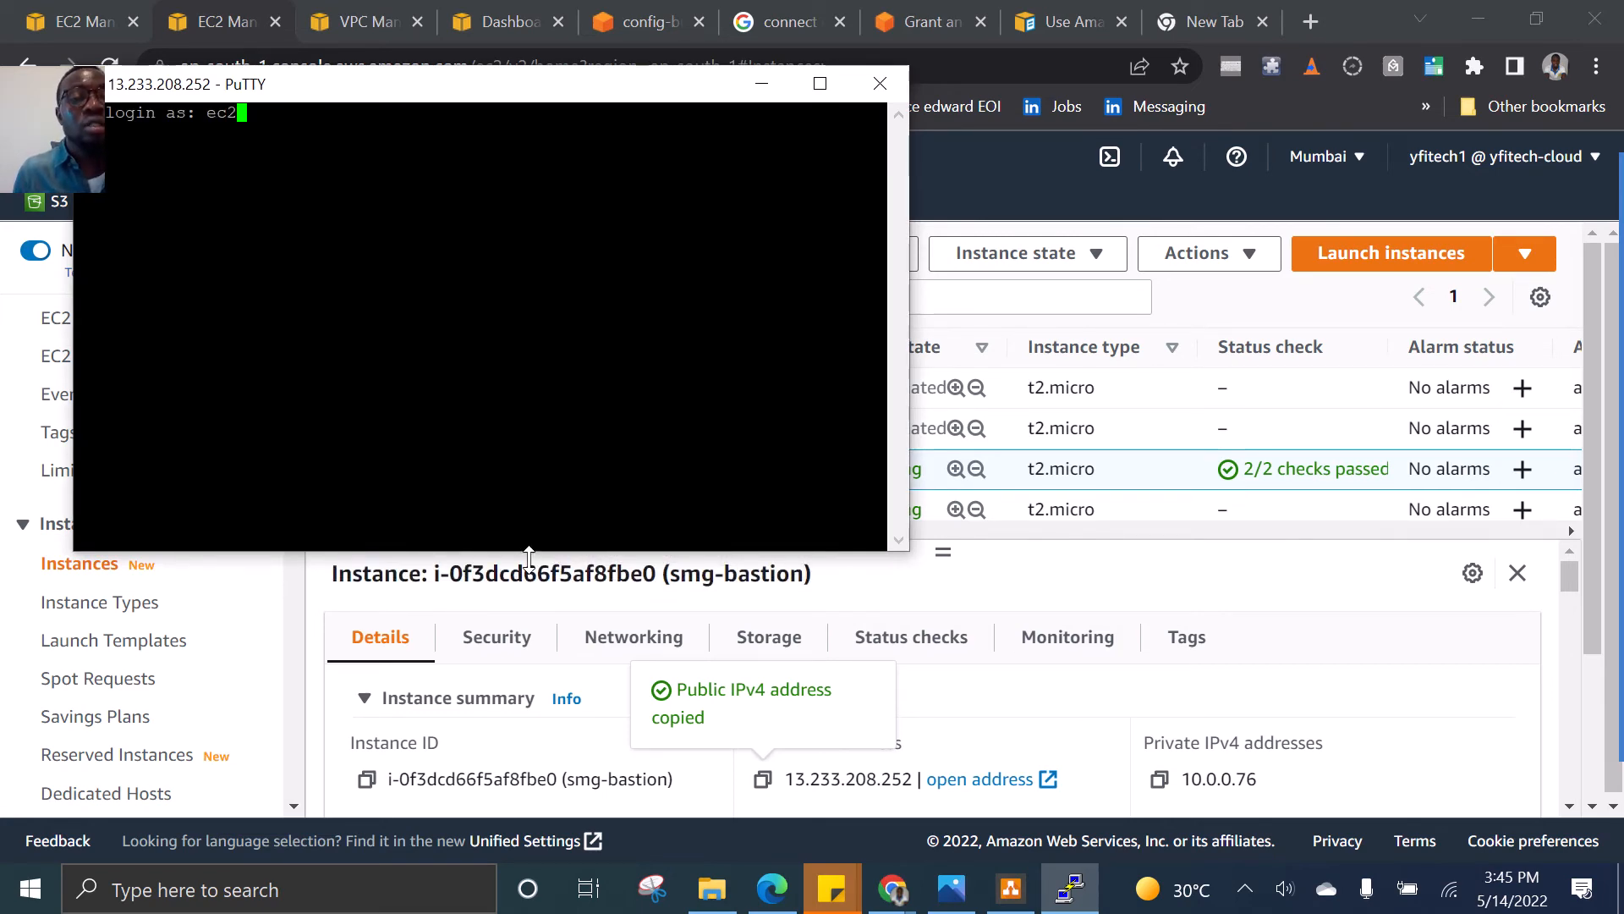
pyautogui.write('-user')
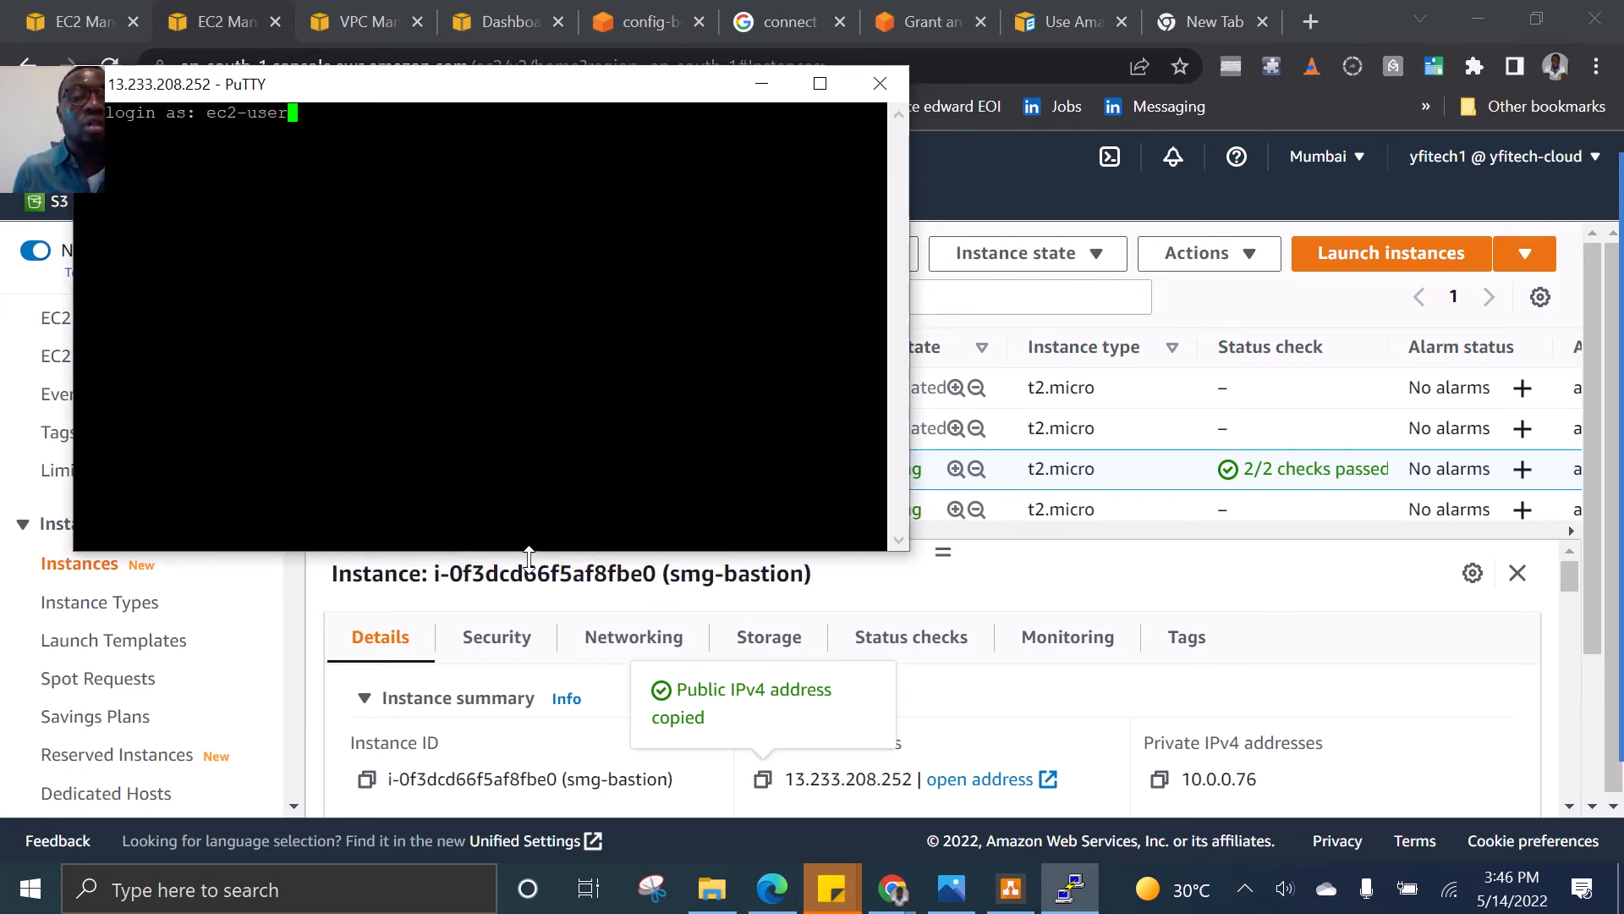
pyautogui.press('Return')
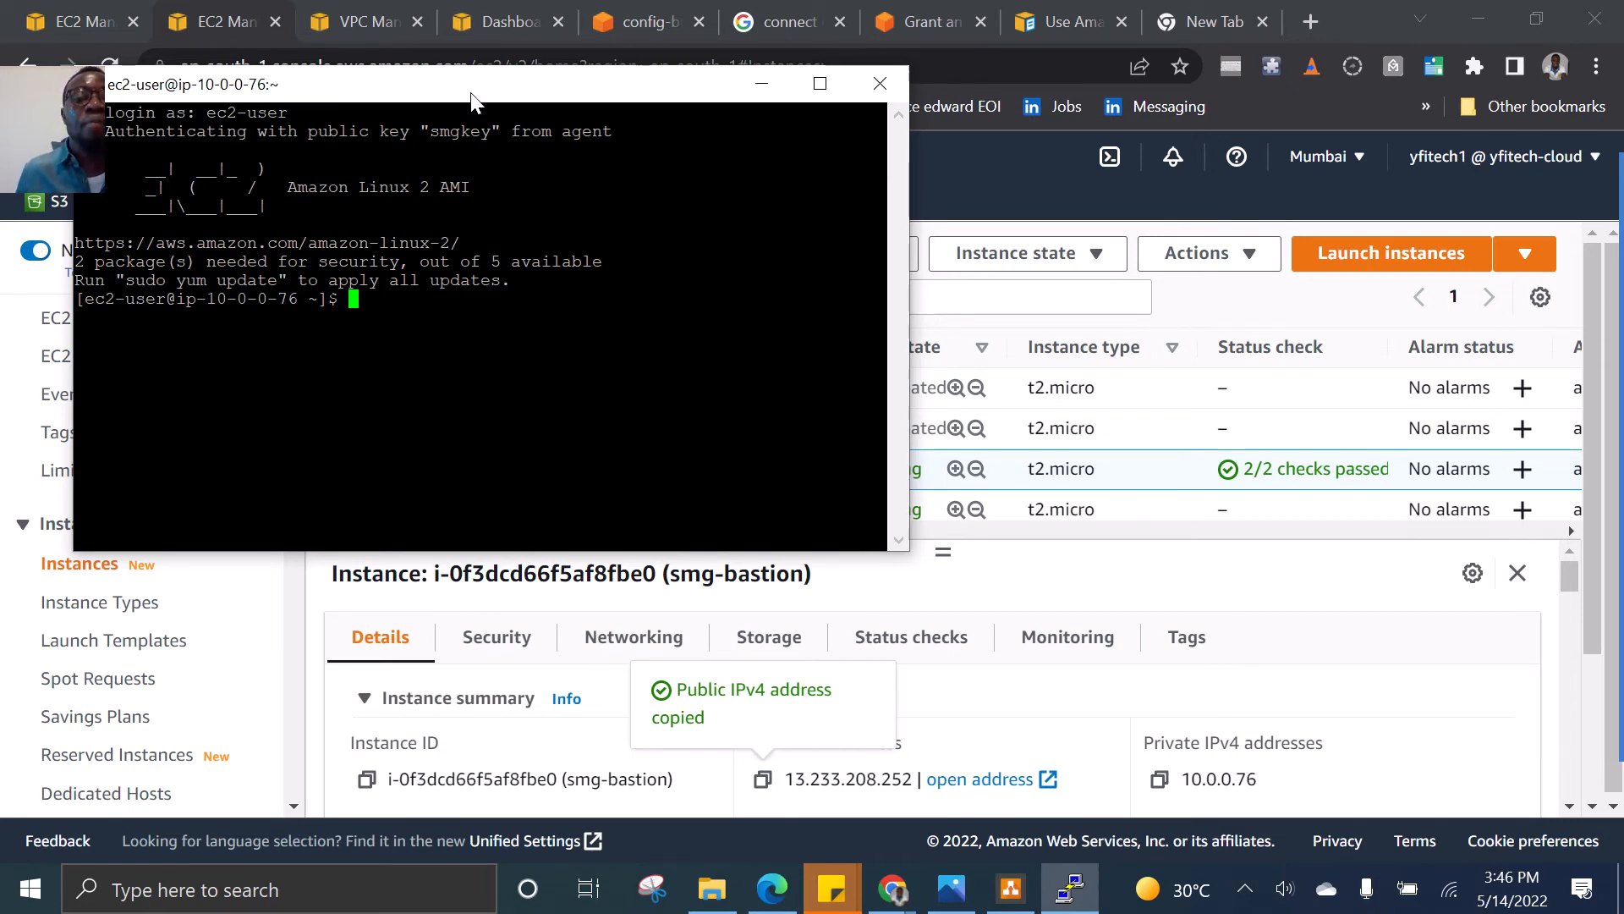
pyautogui.moveTo(471, 96); pyautogui.dragTo(503, 108)
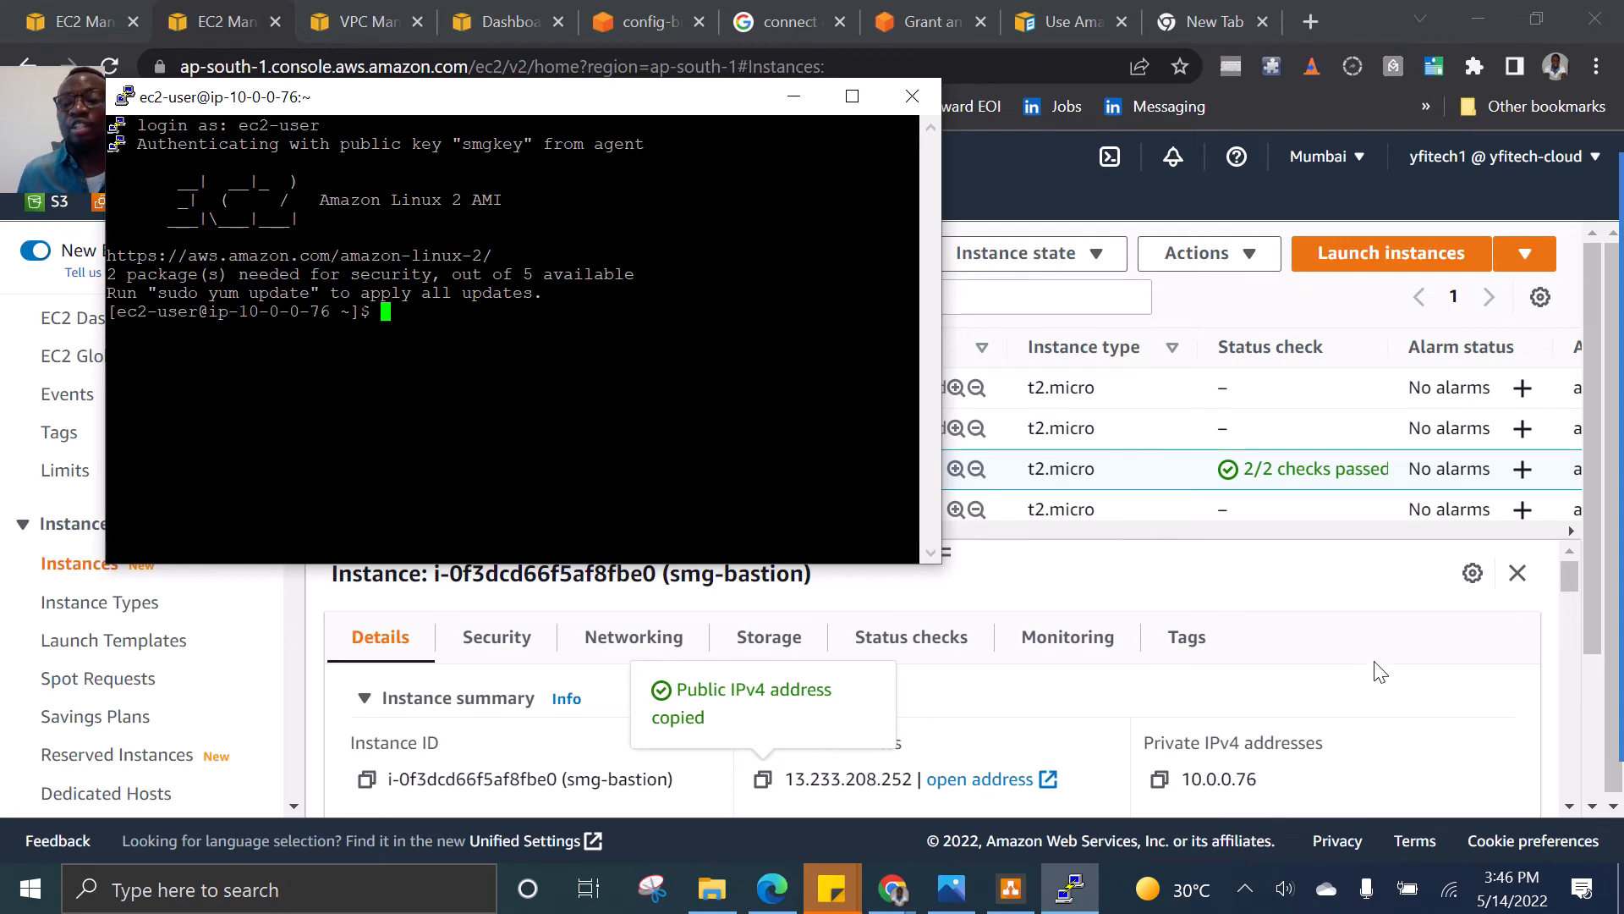
# Switch back to the EC2 instances list, deselect smg-bastion and select smg-apserver to show its details
pyautogui.click(1353, 594)
pyautogui.scroll(-2, 623, 501)
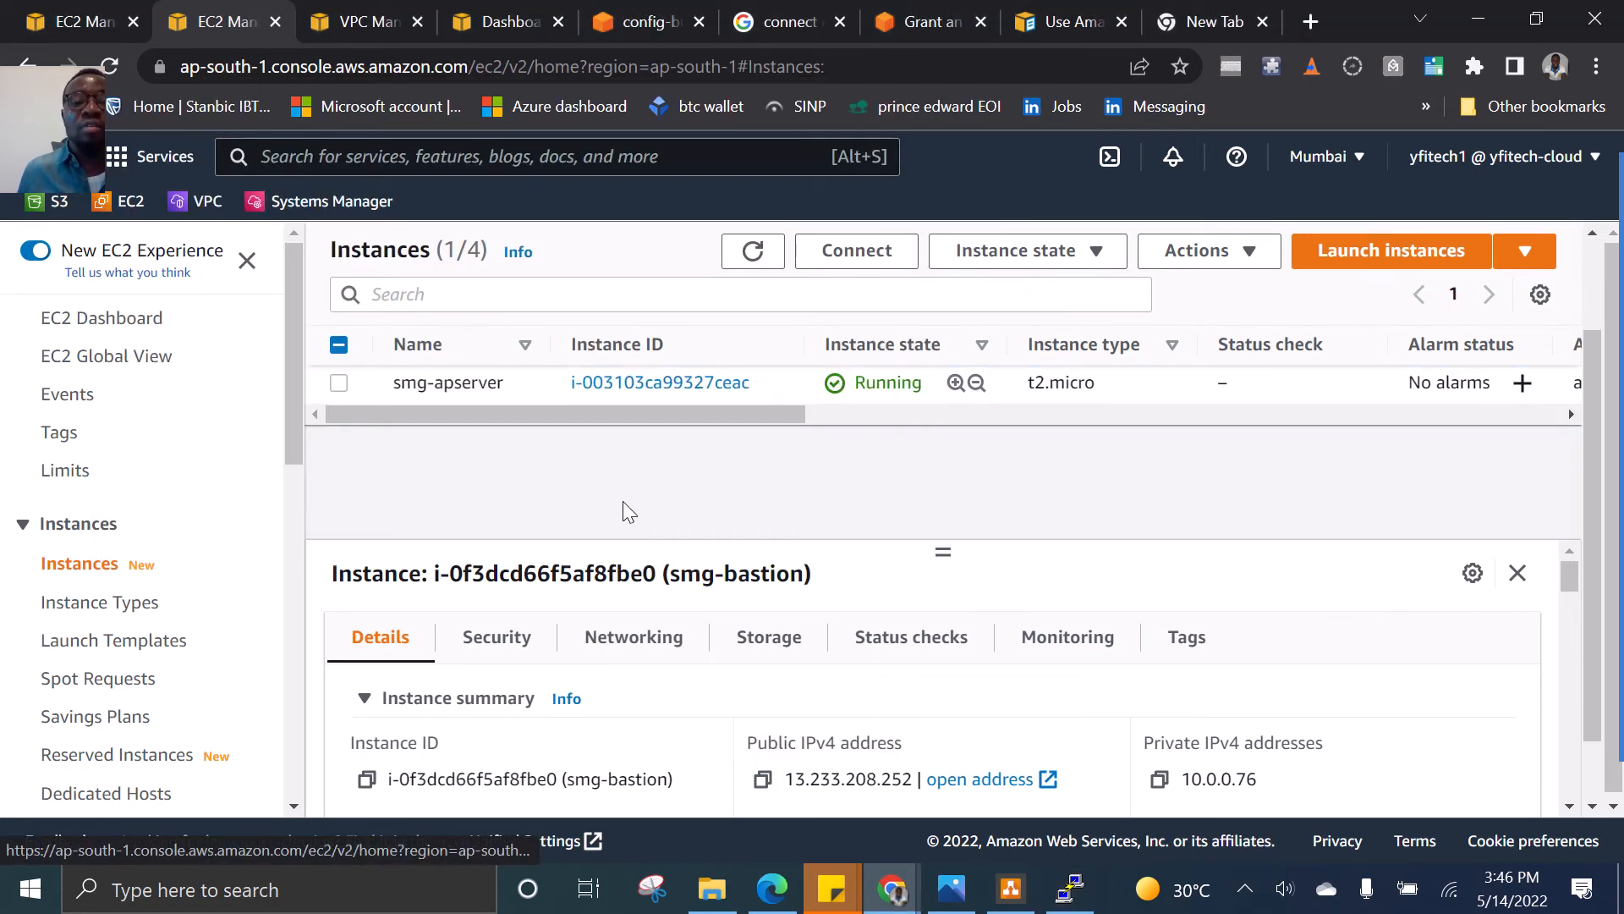
pyautogui.scroll(2, 339, 440)
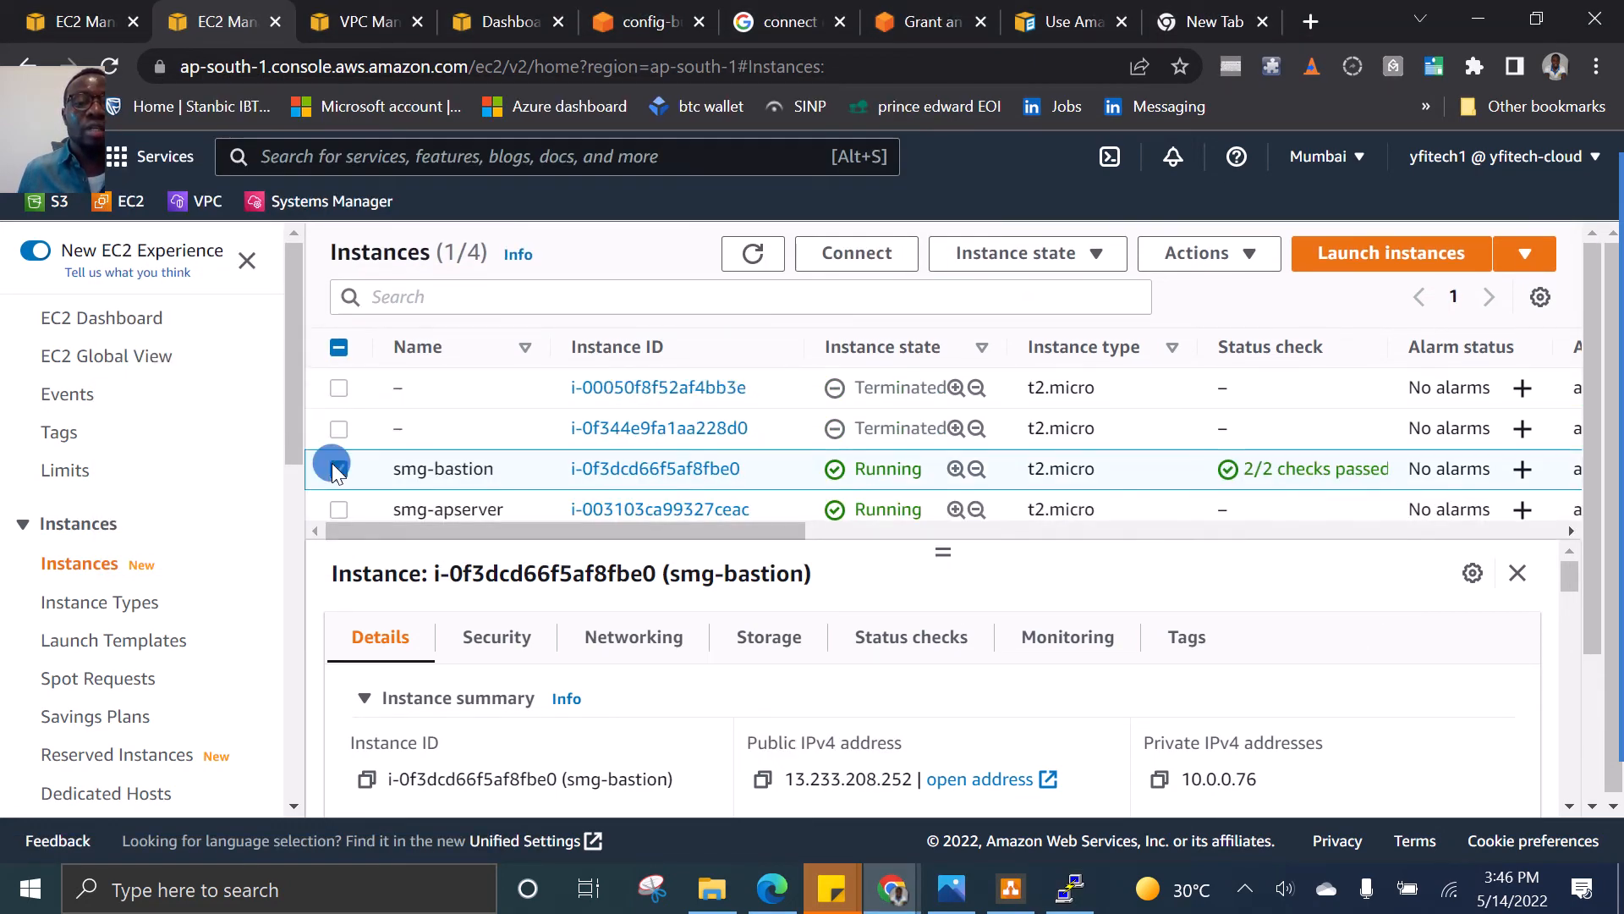
pyautogui.click(337, 464)
pyautogui.scroll(-2, 383, 475)
pyautogui.scroll(1, 339, 413)
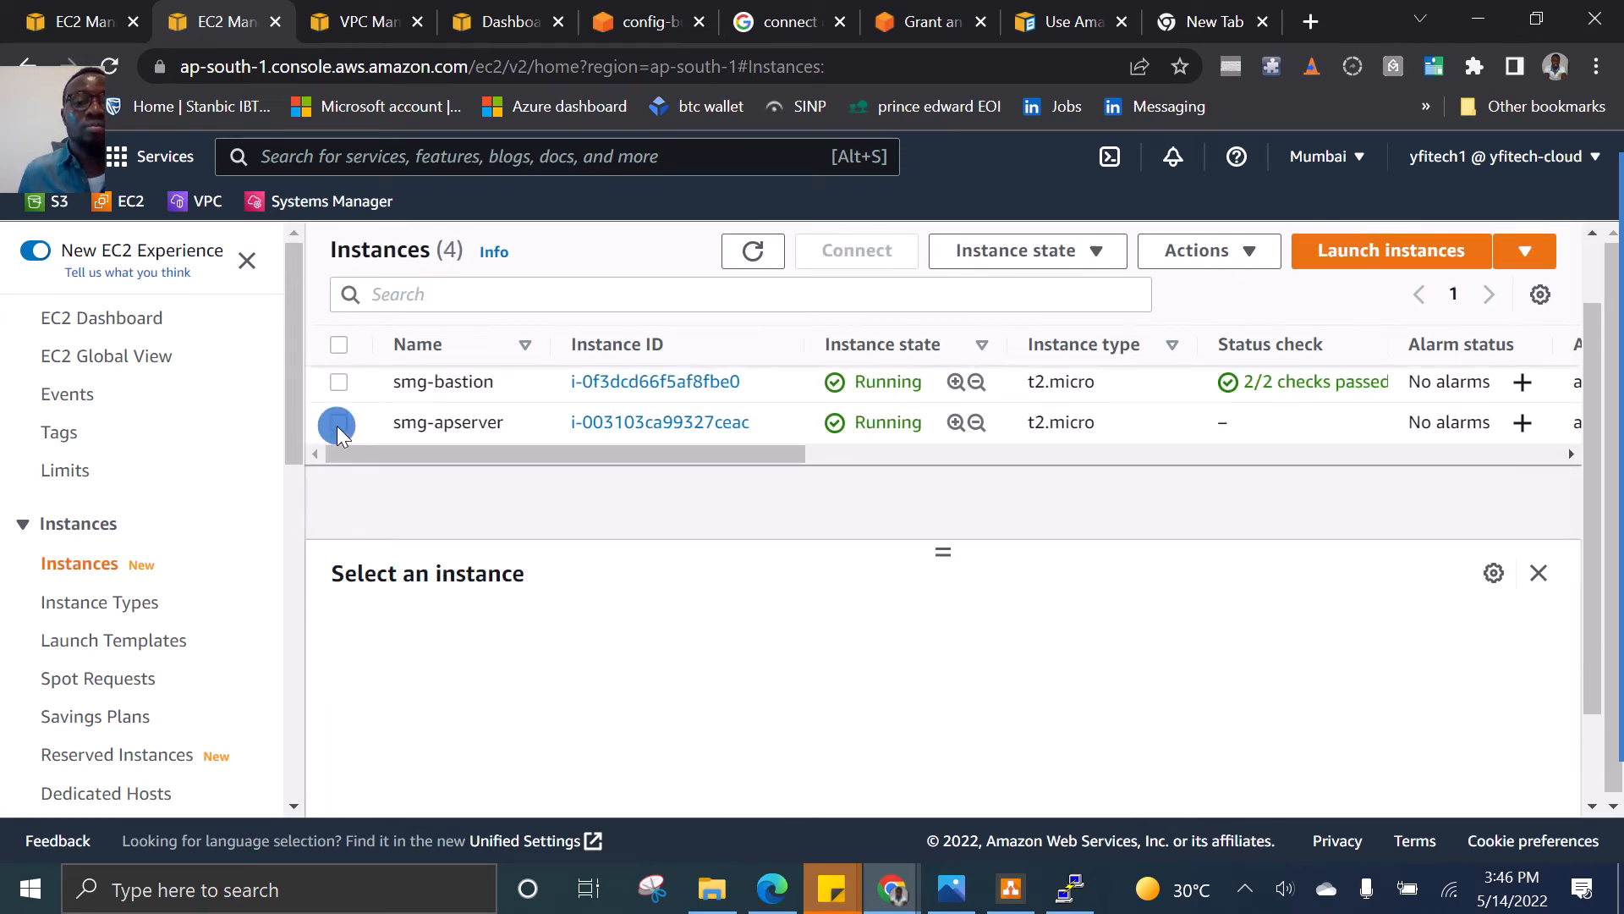
pyautogui.click(338, 423)
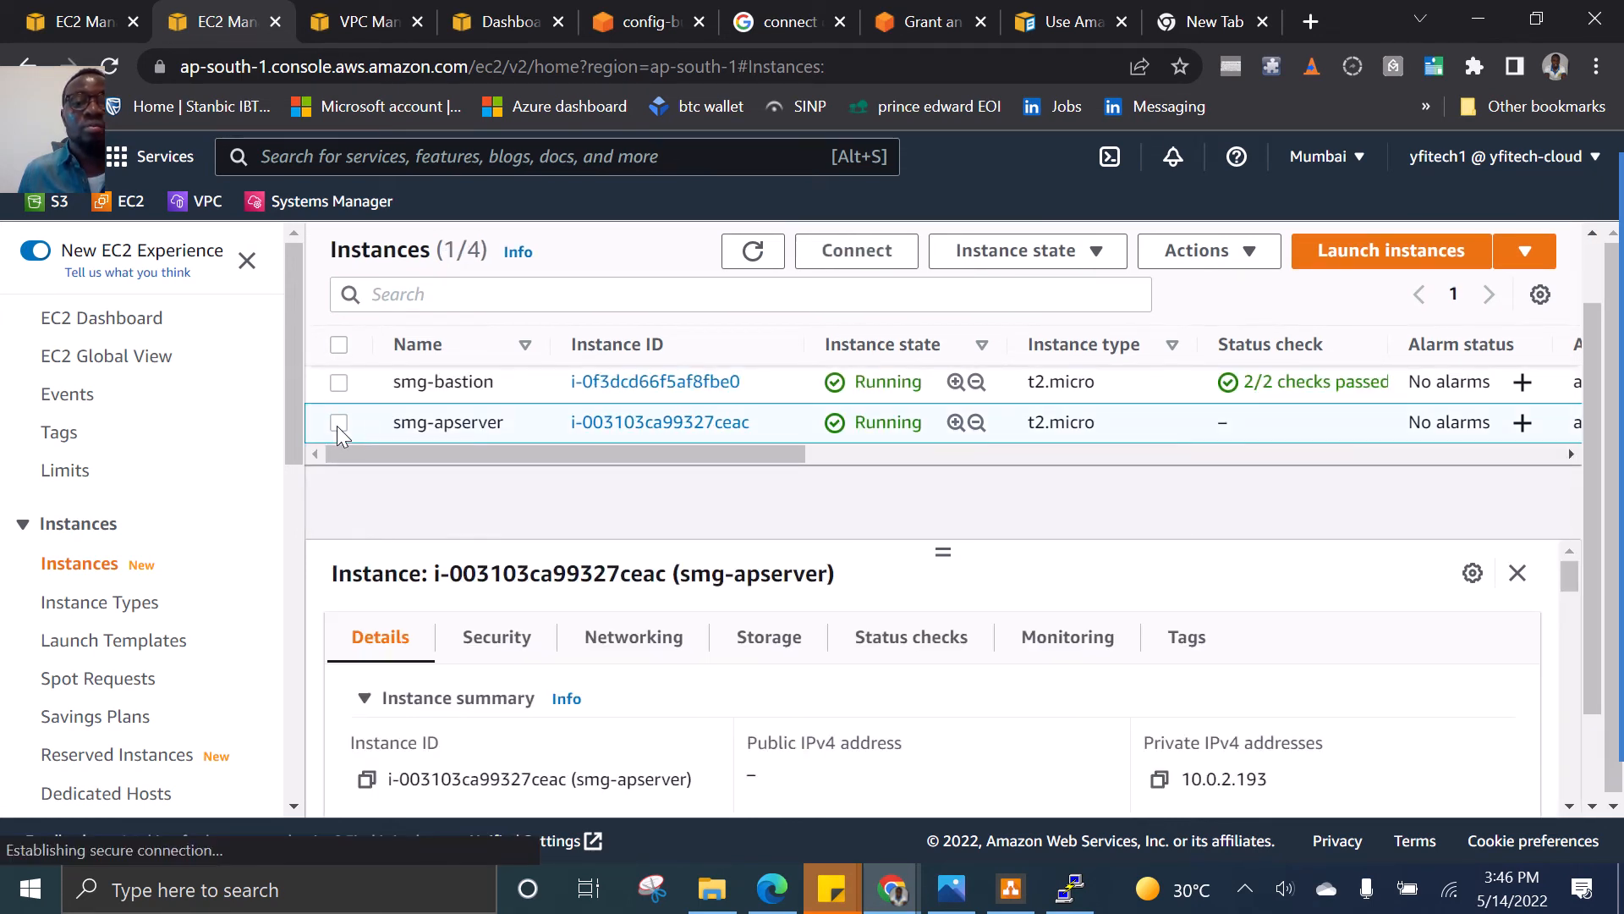
# Open the smg-apserver instance summary, reload it through the instances list, and examine its private and public IPv4 addresses
pyautogui.click(646, 424)
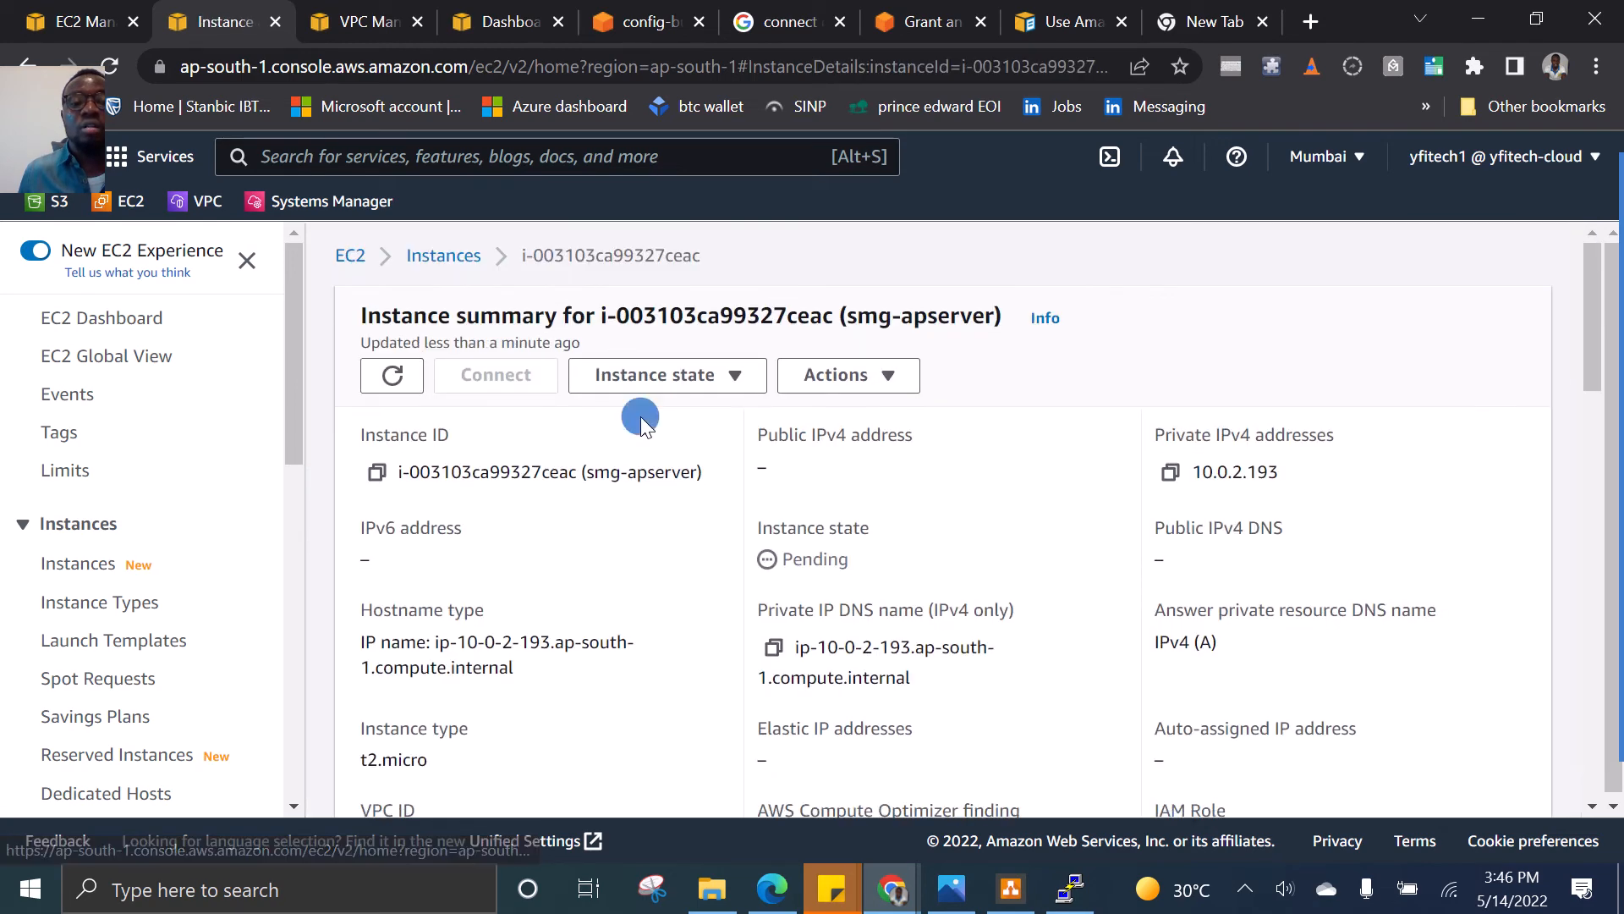
pyautogui.scroll(-2, 656, 573)
pyautogui.scroll(2, 652, 569)
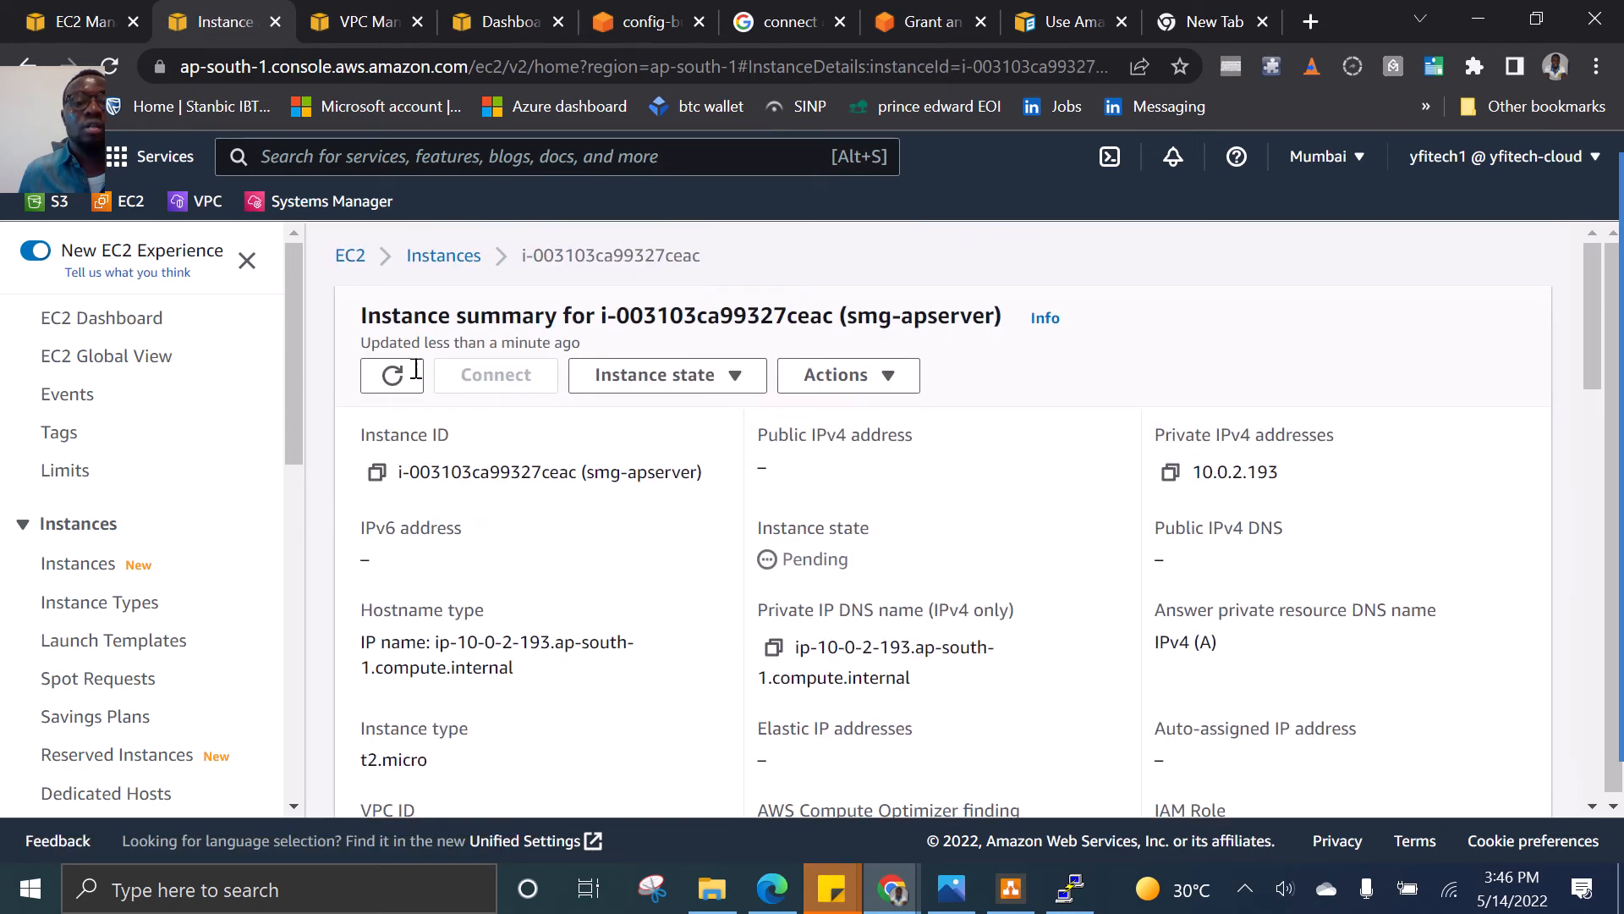
pyautogui.click(432, 256)
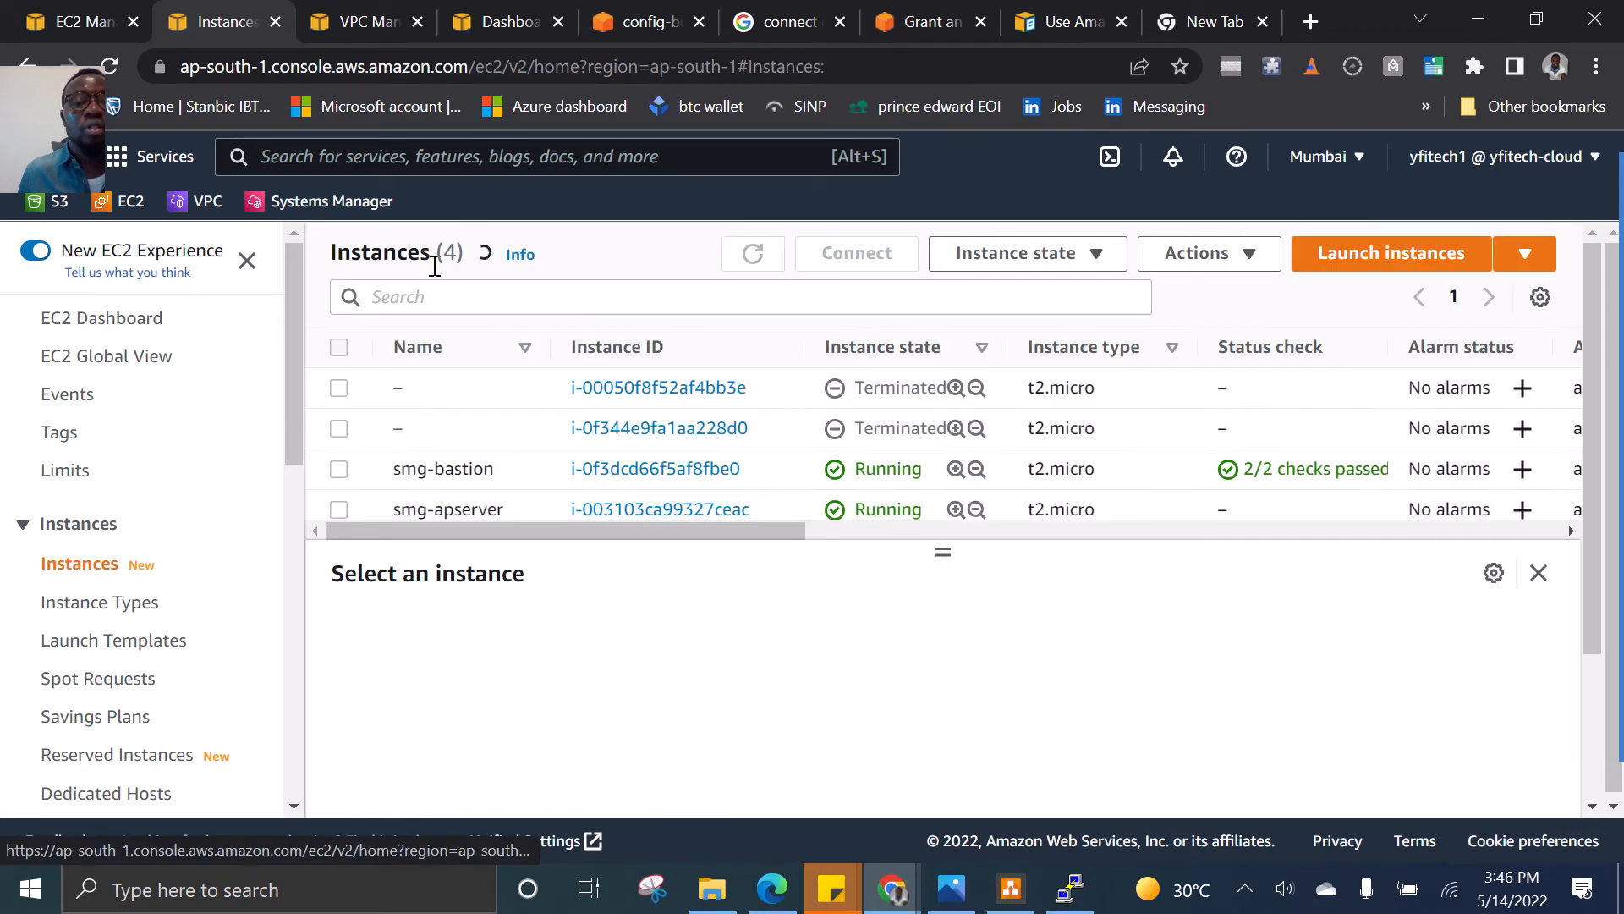
pyautogui.click(599, 509)
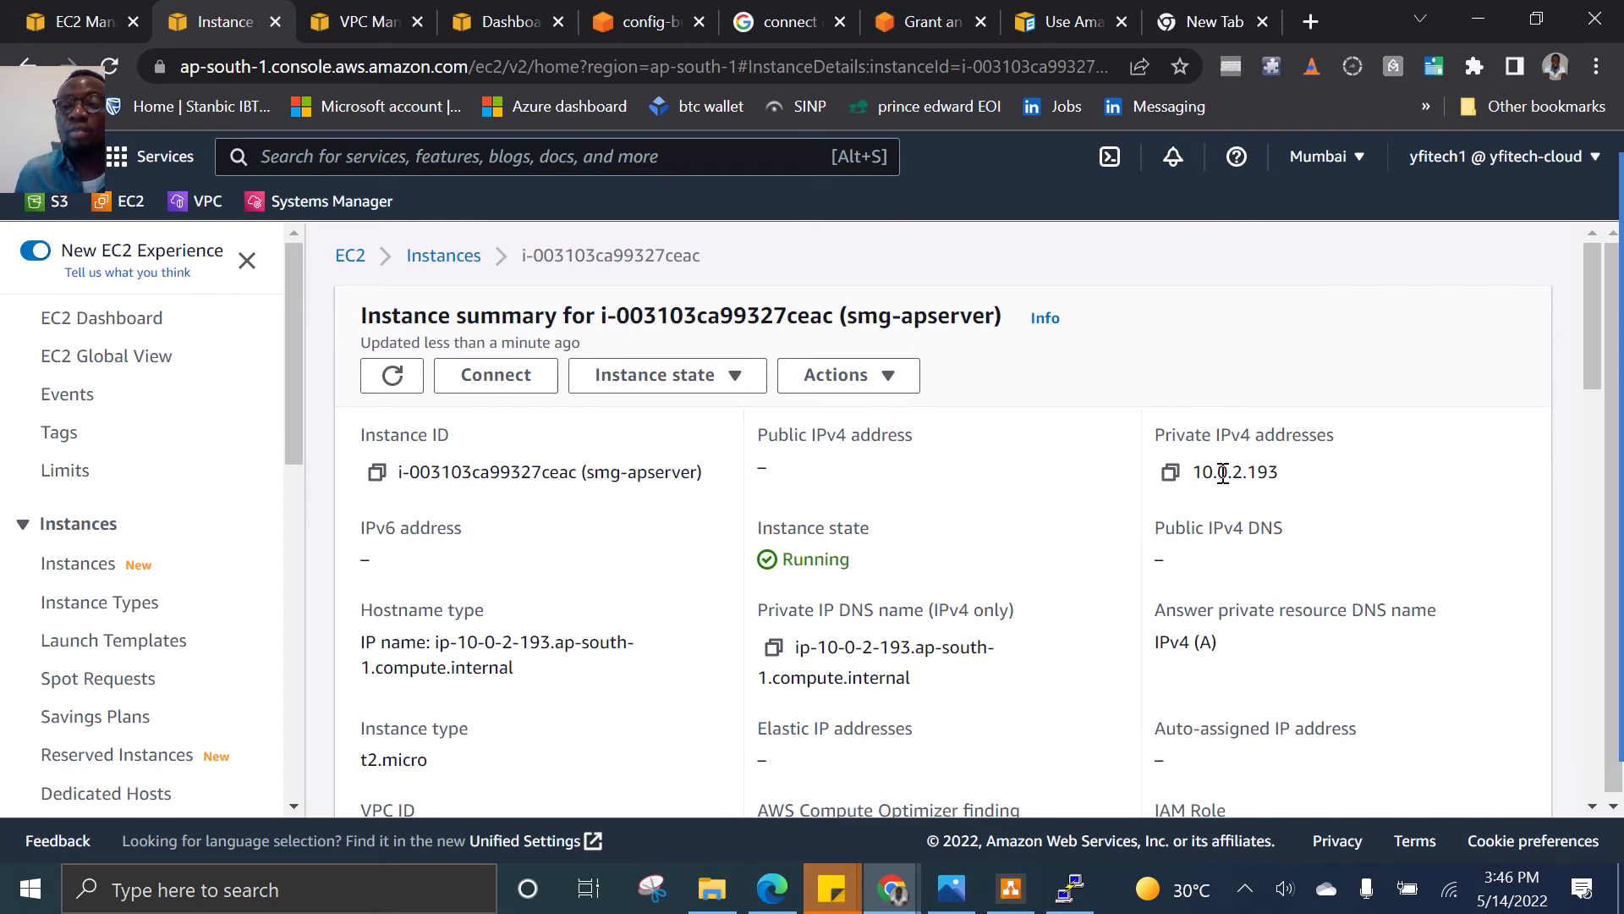
pyautogui.moveTo(1224, 473); pyautogui.dragTo(1269, 474)
pyautogui.moveTo(775, 463); pyautogui.dragTo(748, 465)
pyautogui.scroll(-5, 568, 532)
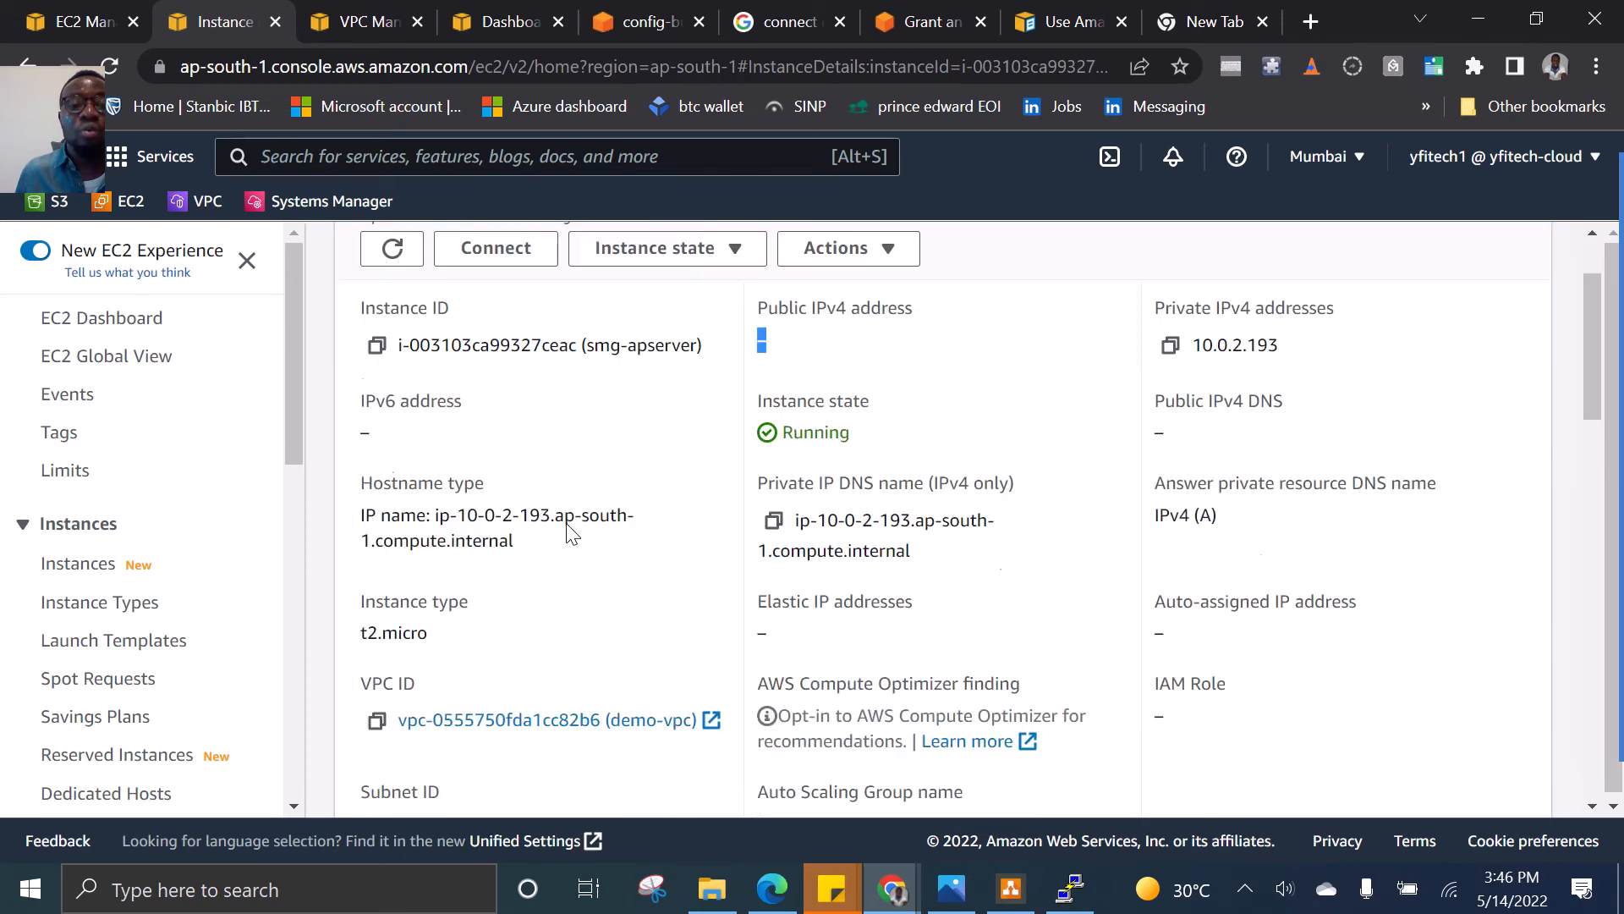
pyautogui.scroll(5, 568, 533)
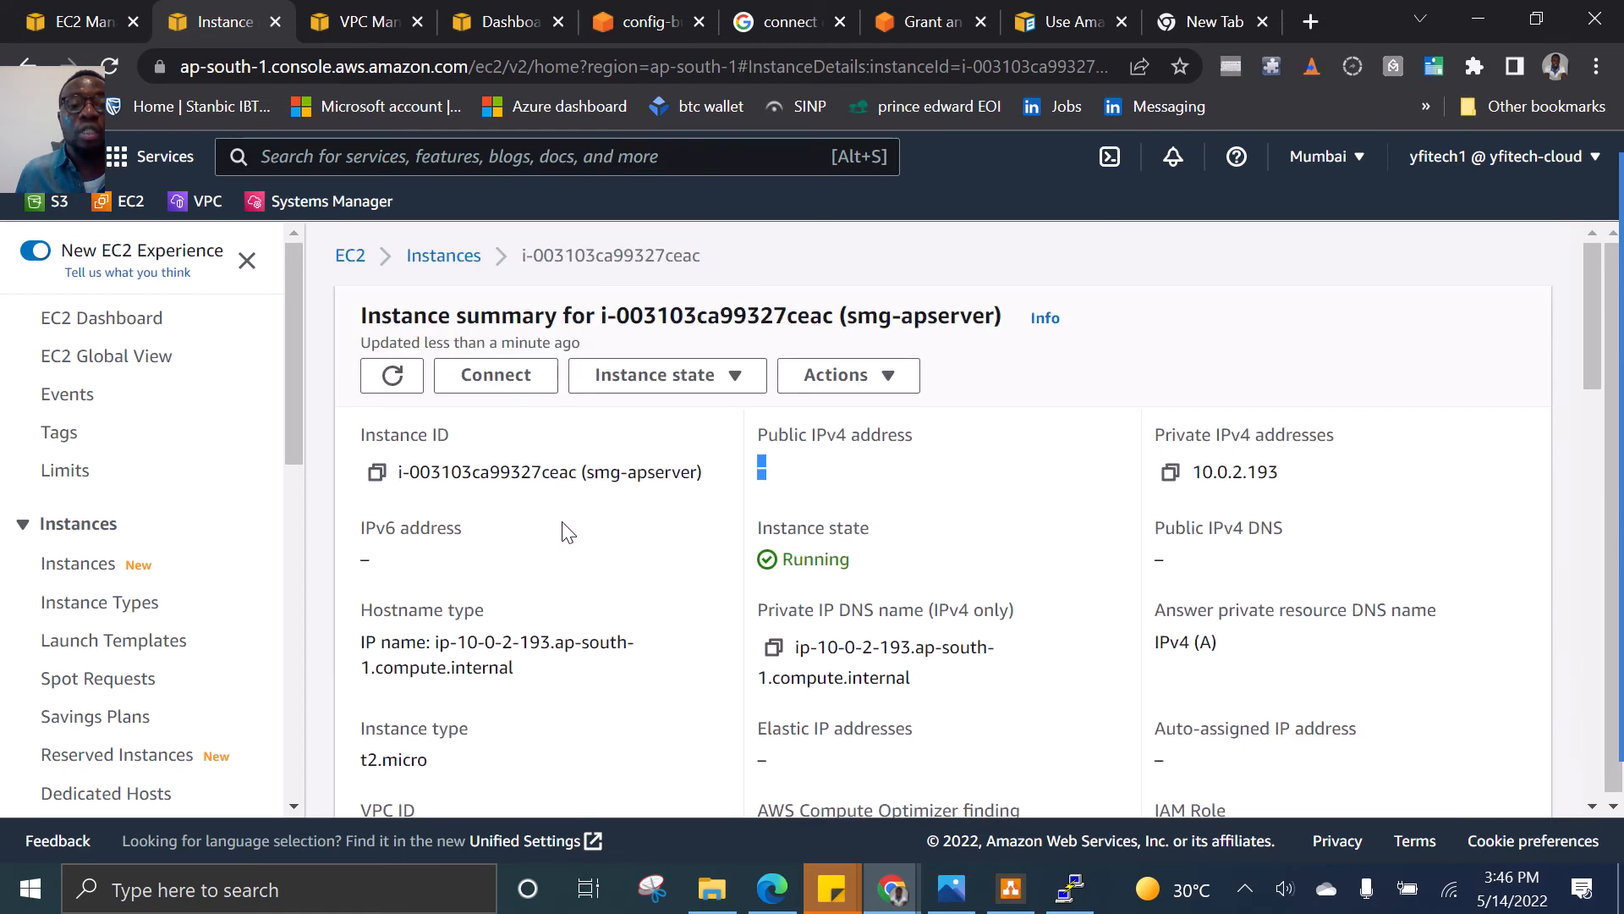
pyautogui.click(508, 381)
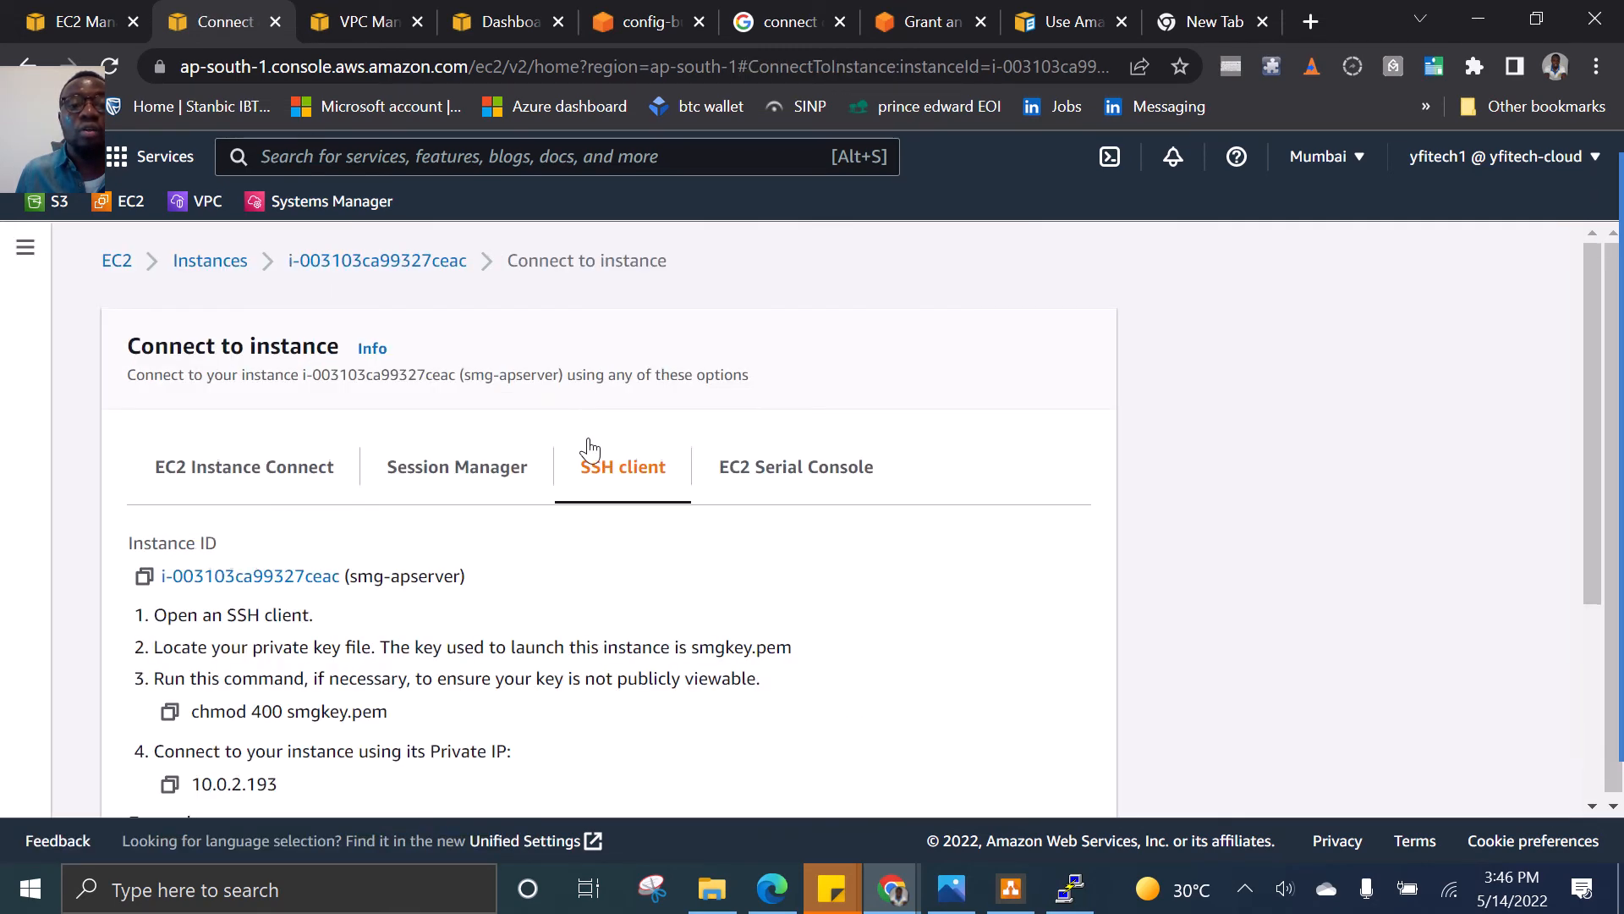
pyautogui.scroll(-3, 526, 481)
pyautogui.scroll(2, 539, 343)
pyautogui.scroll(2, 541, 349)
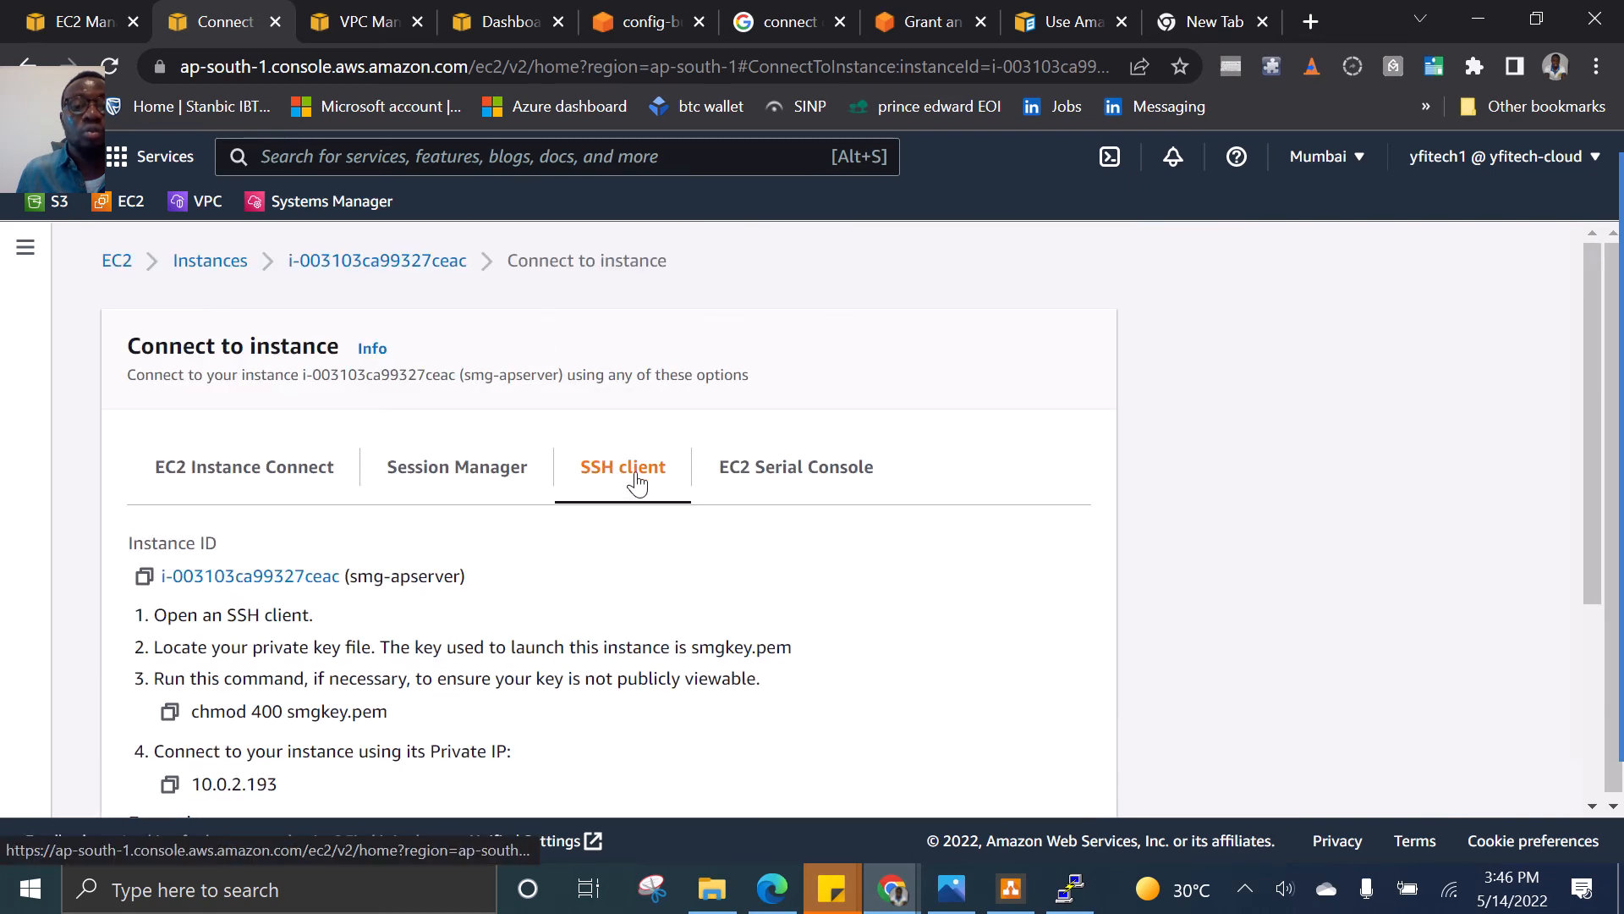
pyautogui.scroll(-3, 625, 516)
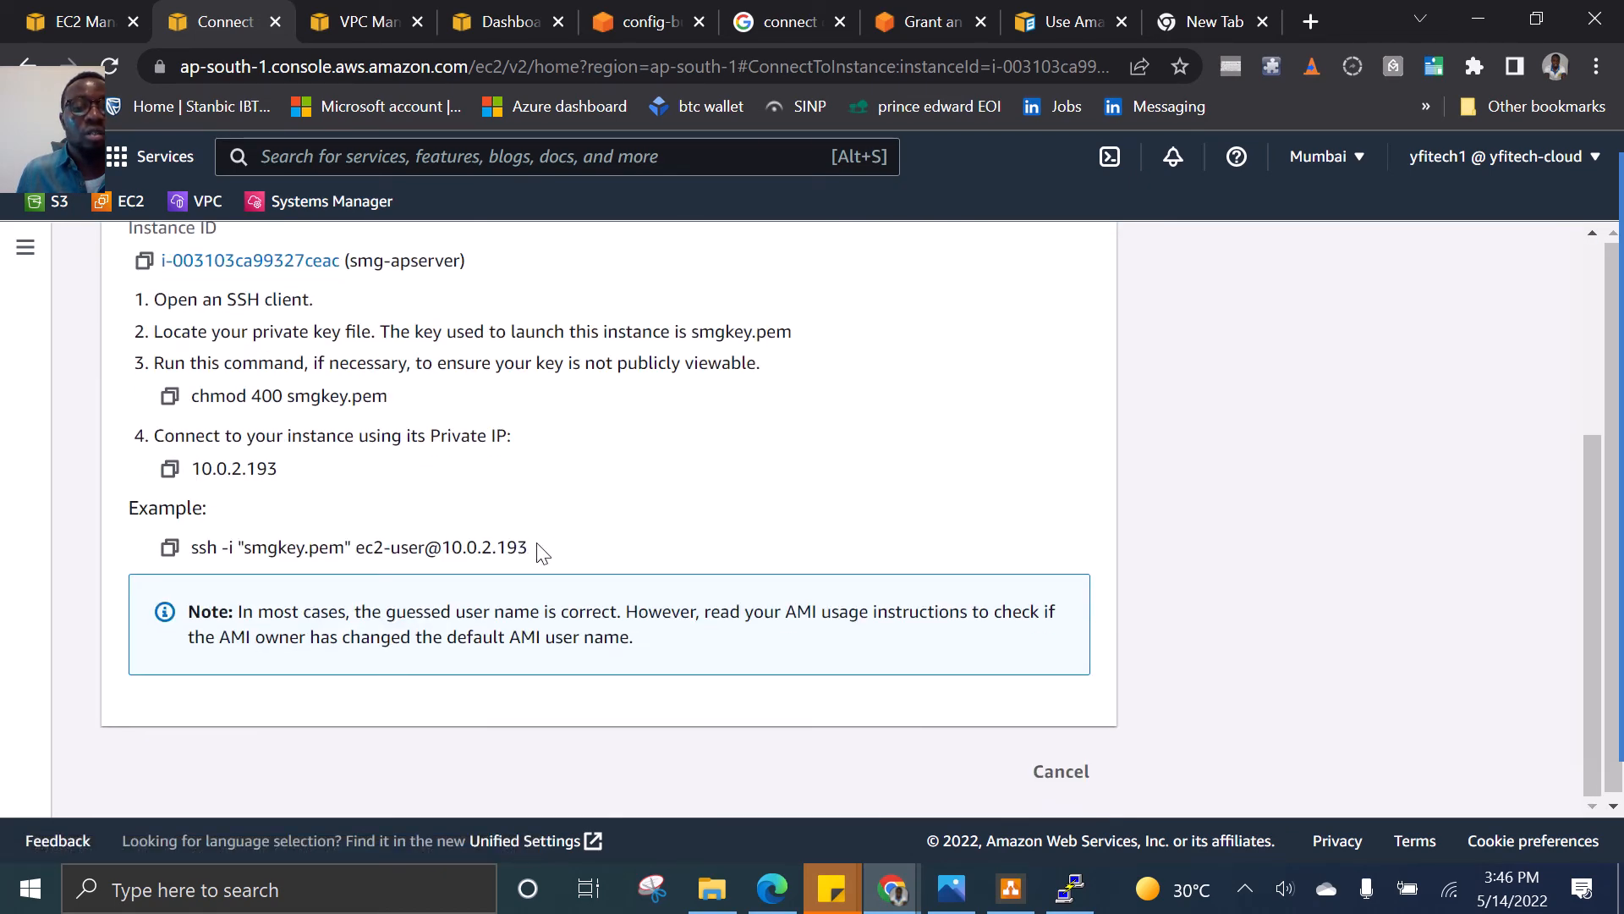
pyautogui.click(168, 554)
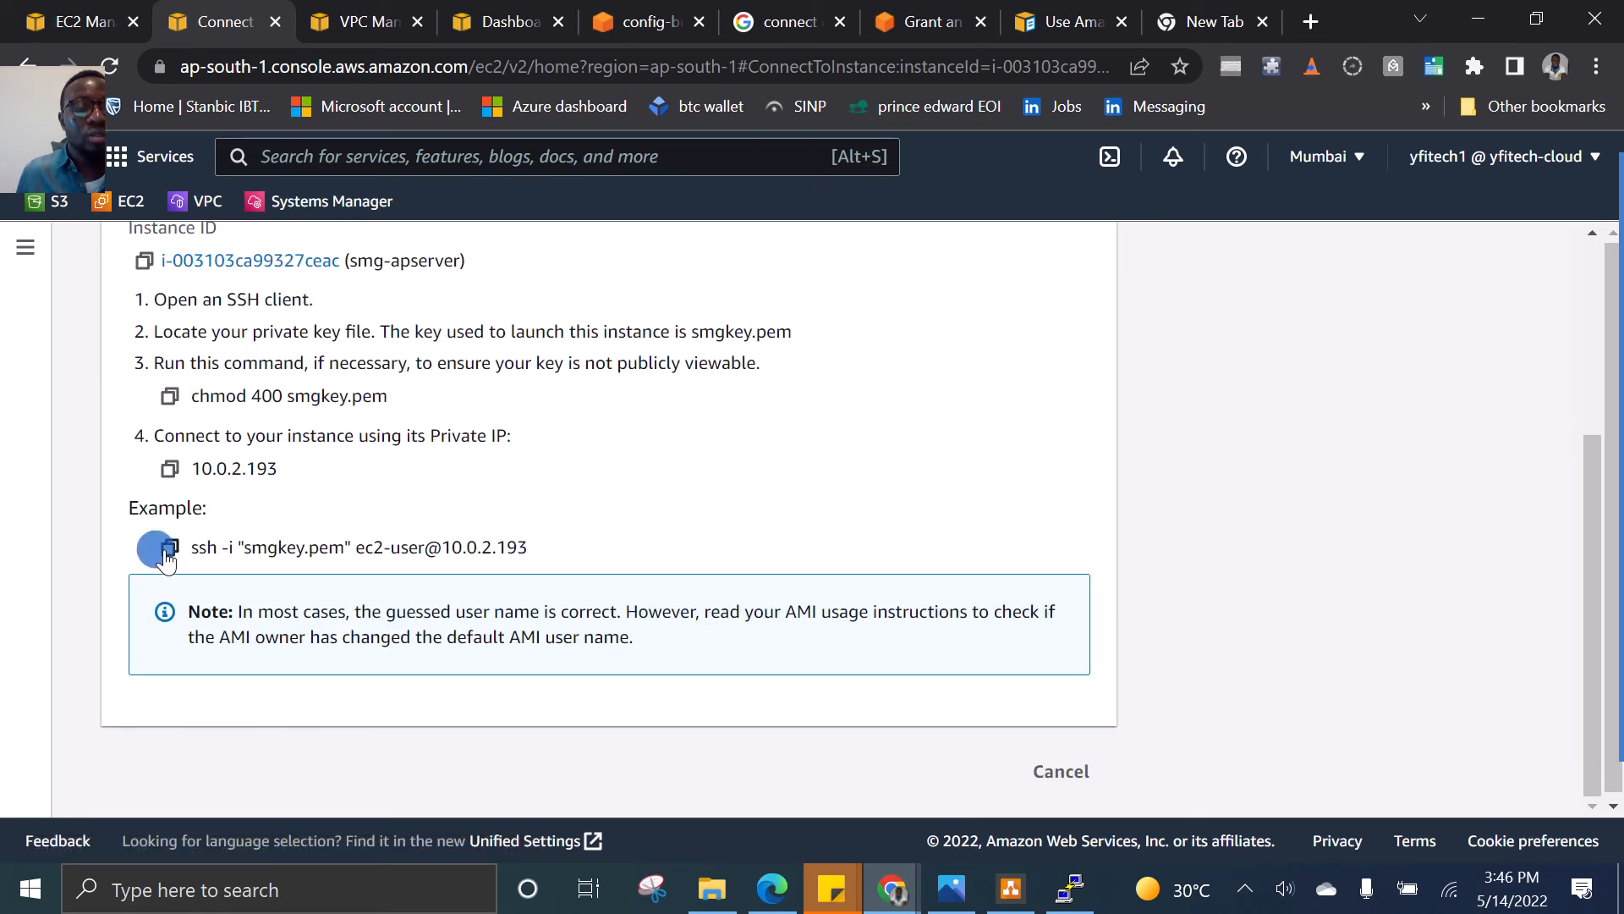
pyautogui.click(545, 541)
pyautogui.moveTo(546, 541); pyautogui.dragTo(179, 560)
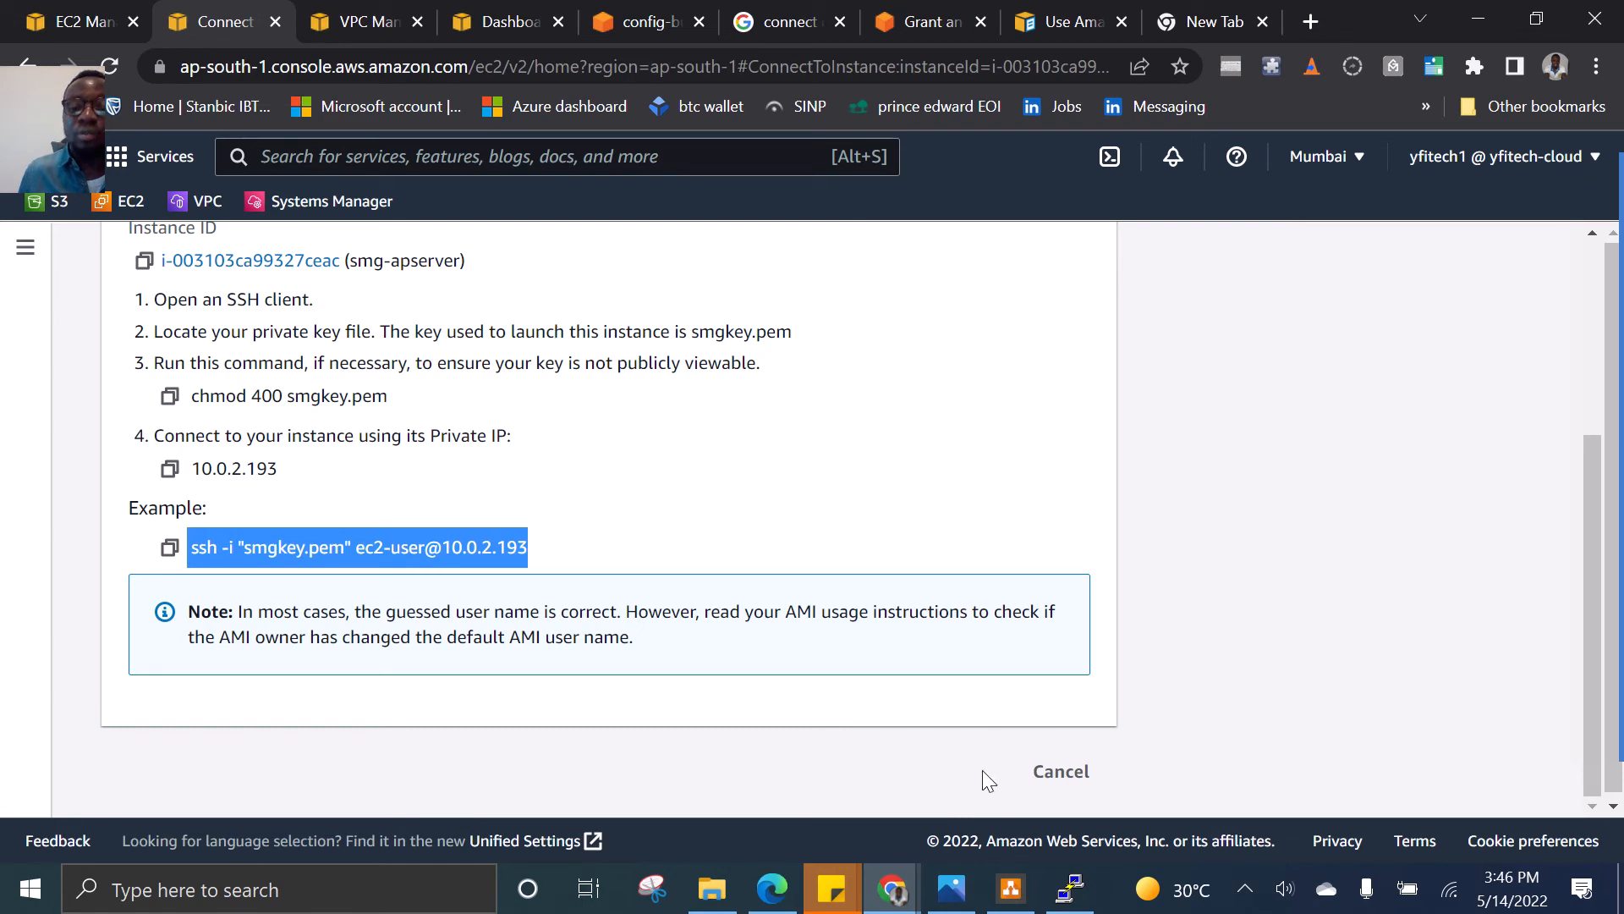
pyautogui.click(1070, 888)
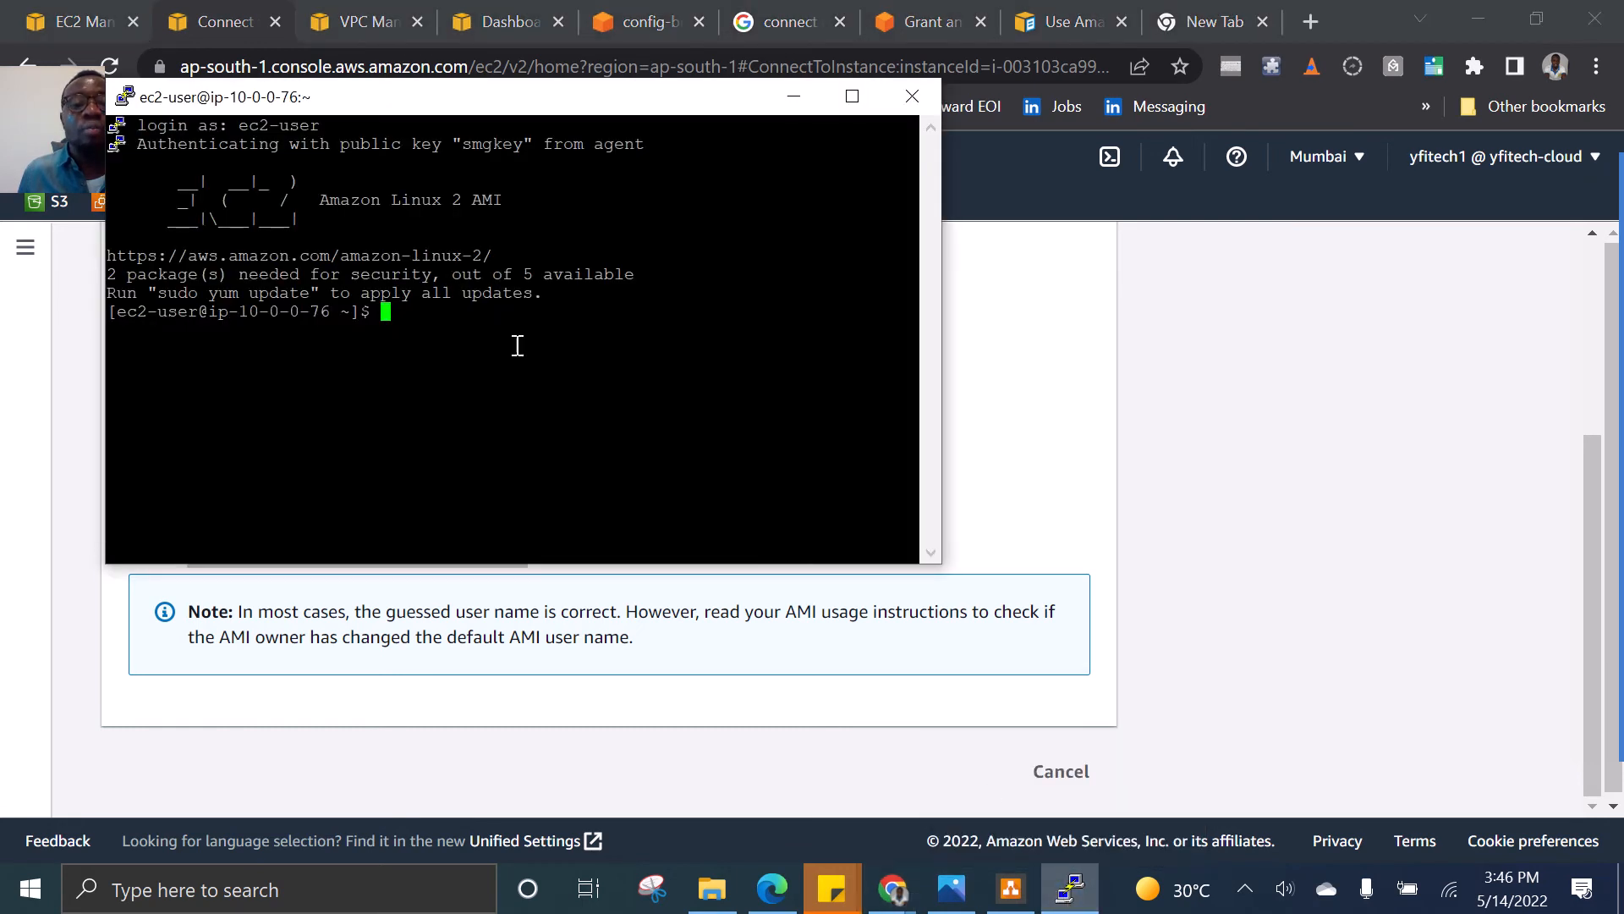
pyautogui.rightClick(399, 311)
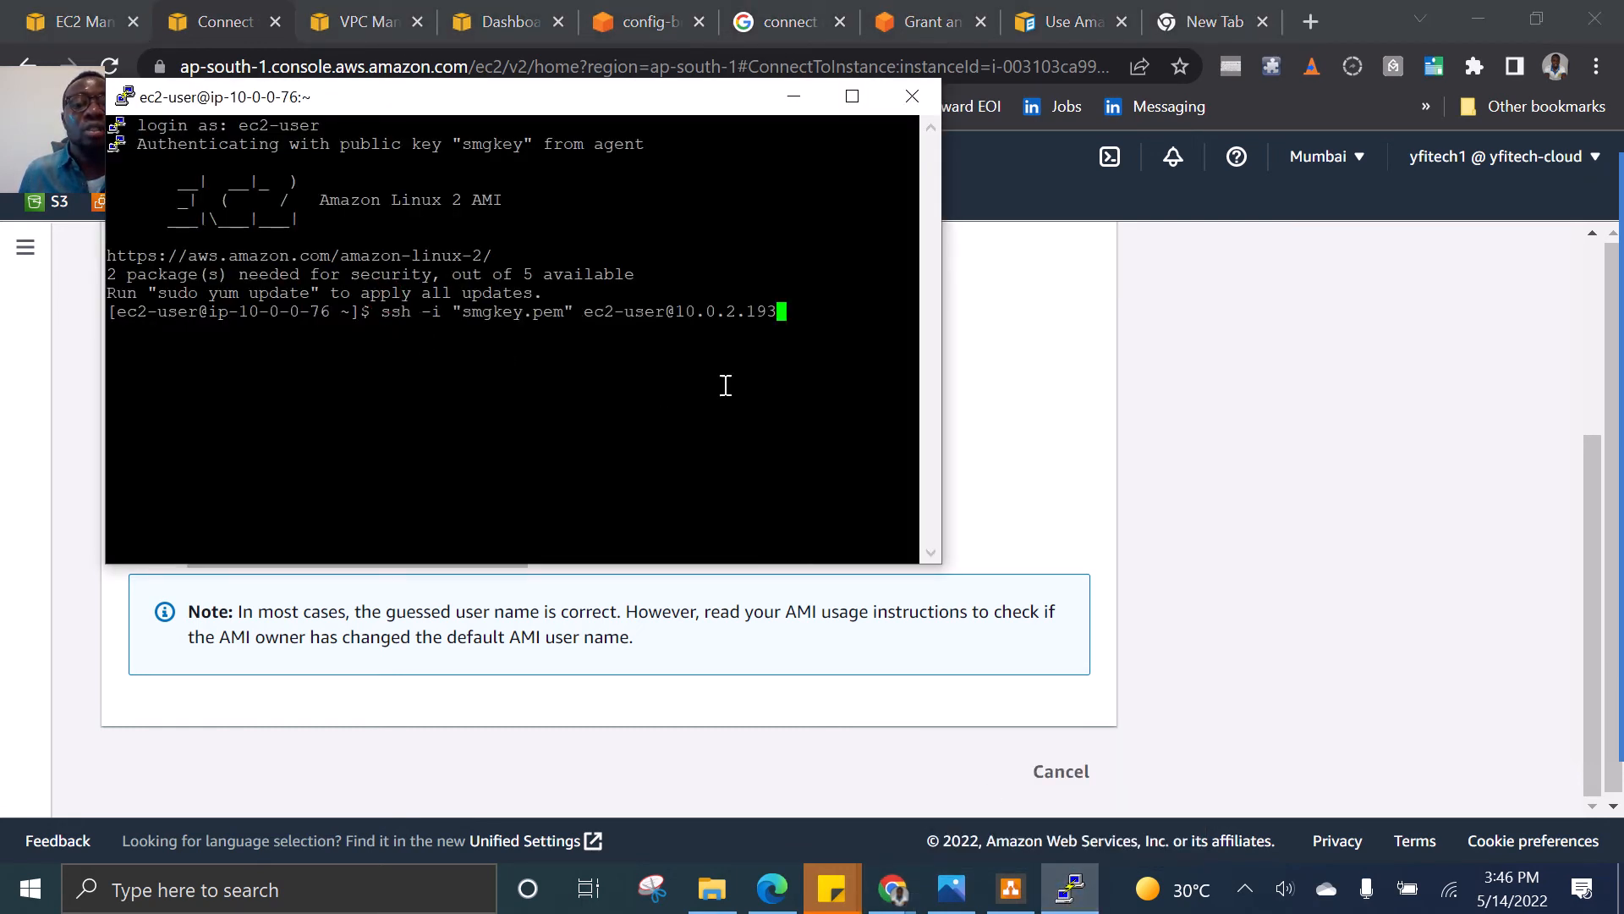
pyautogui.press('Return')
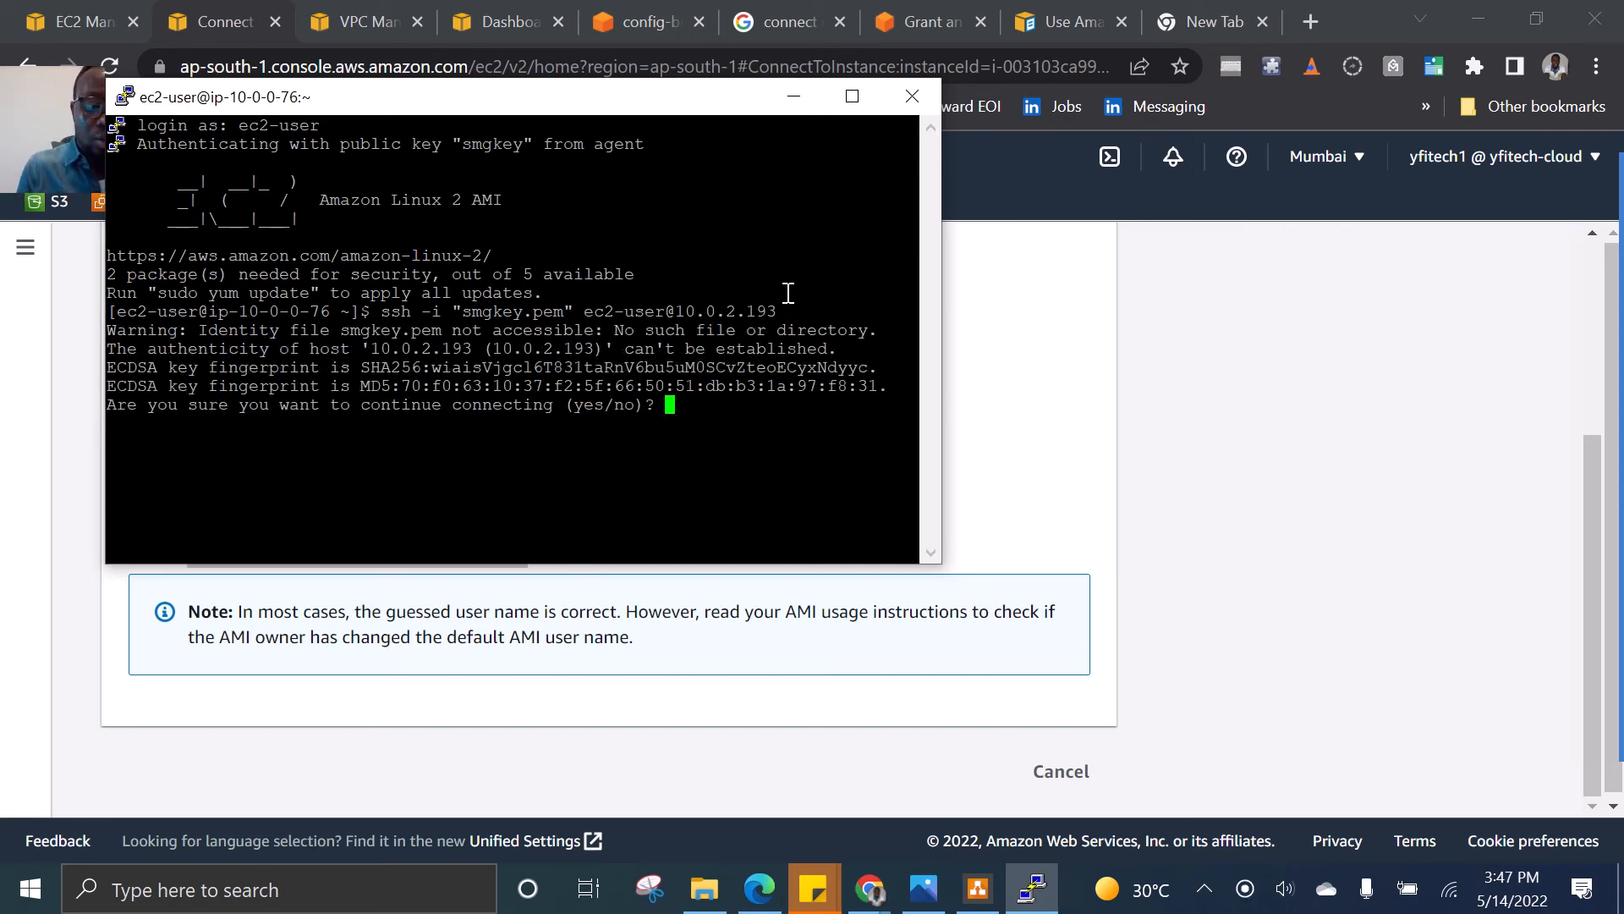
pyautogui.write('yes')
pyautogui.press('Return')
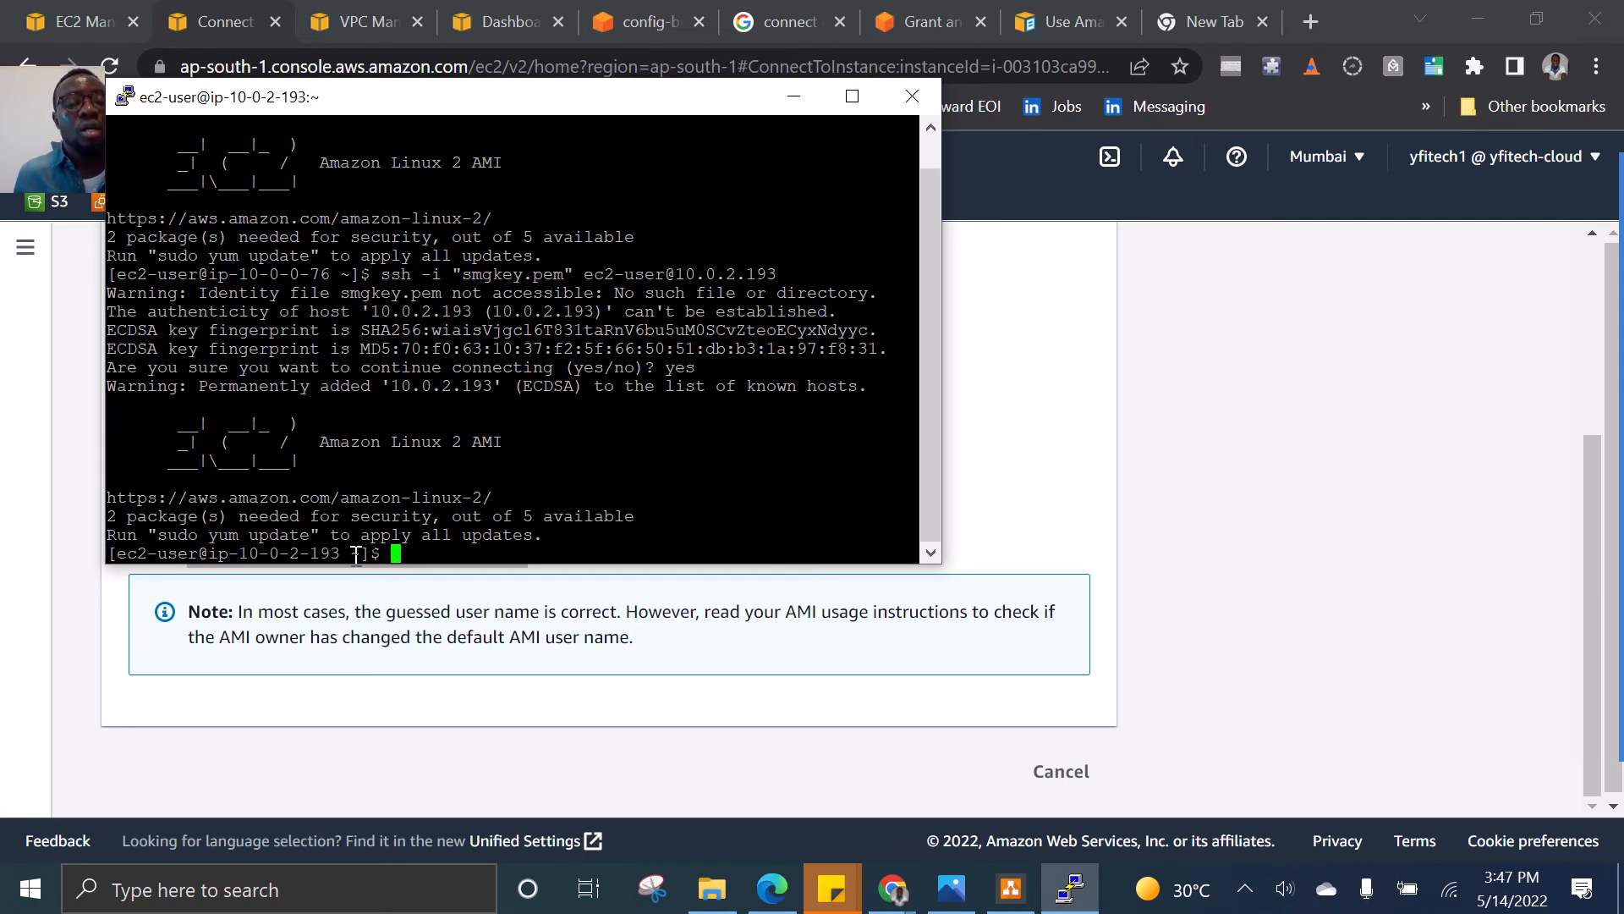
pyautogui.moveTo(359, 554); pyautogui.dragTo(127, 554)
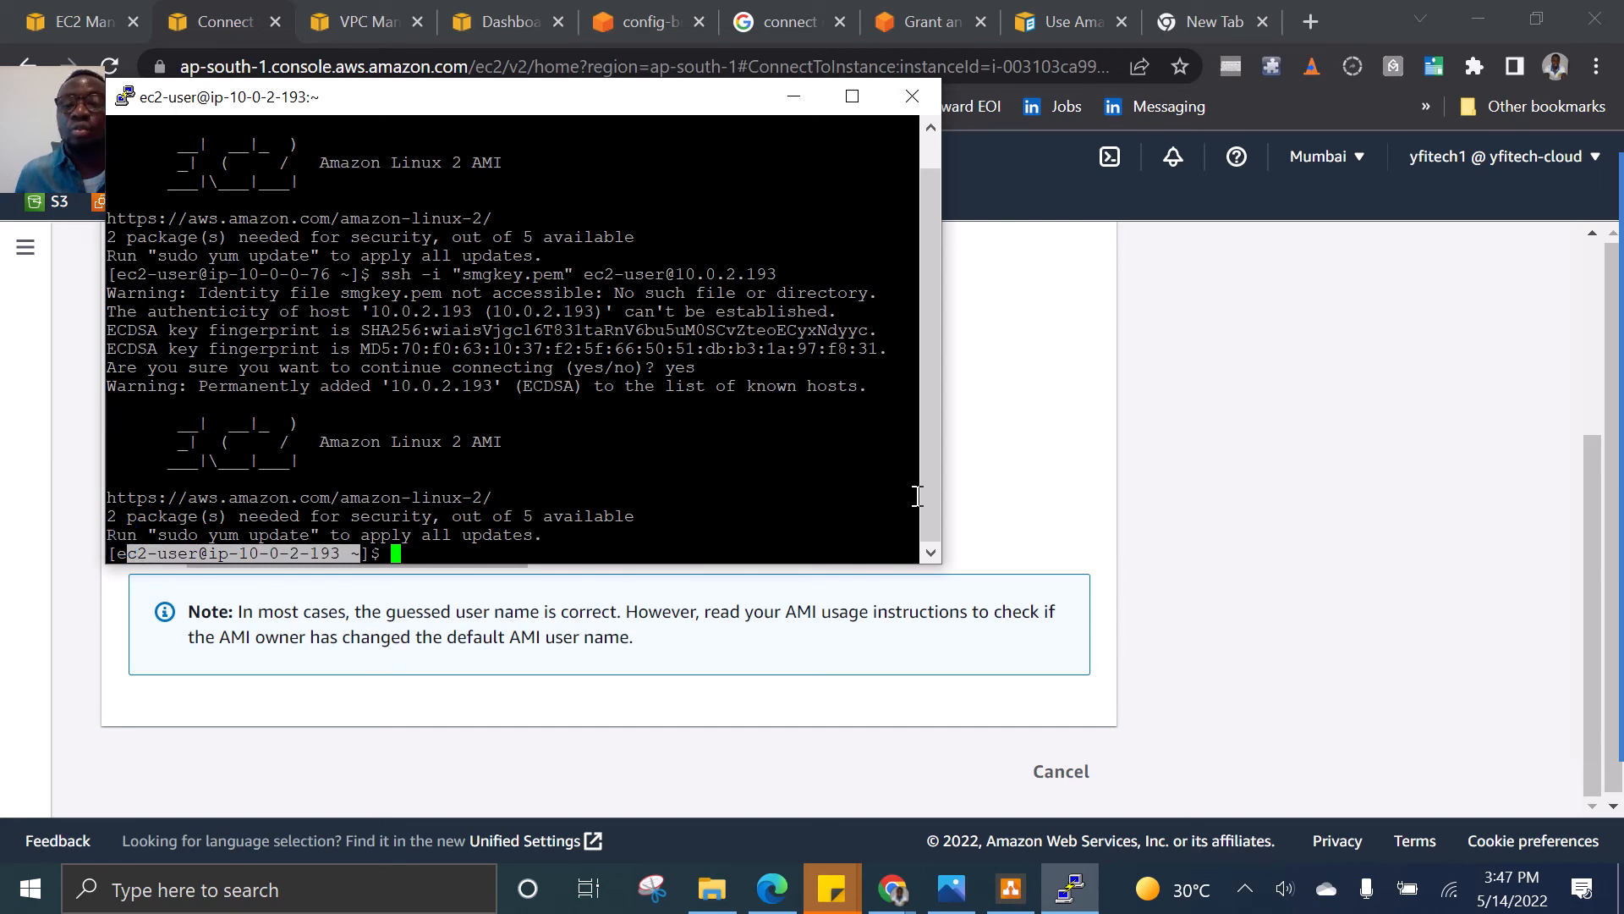
# Return to the EC2 instances list, select smg-apserver and highlight its private IPv4 address in the instance details
pyautogui.click(1174, 497)
pyautogui.scroll(5, 779, 439)
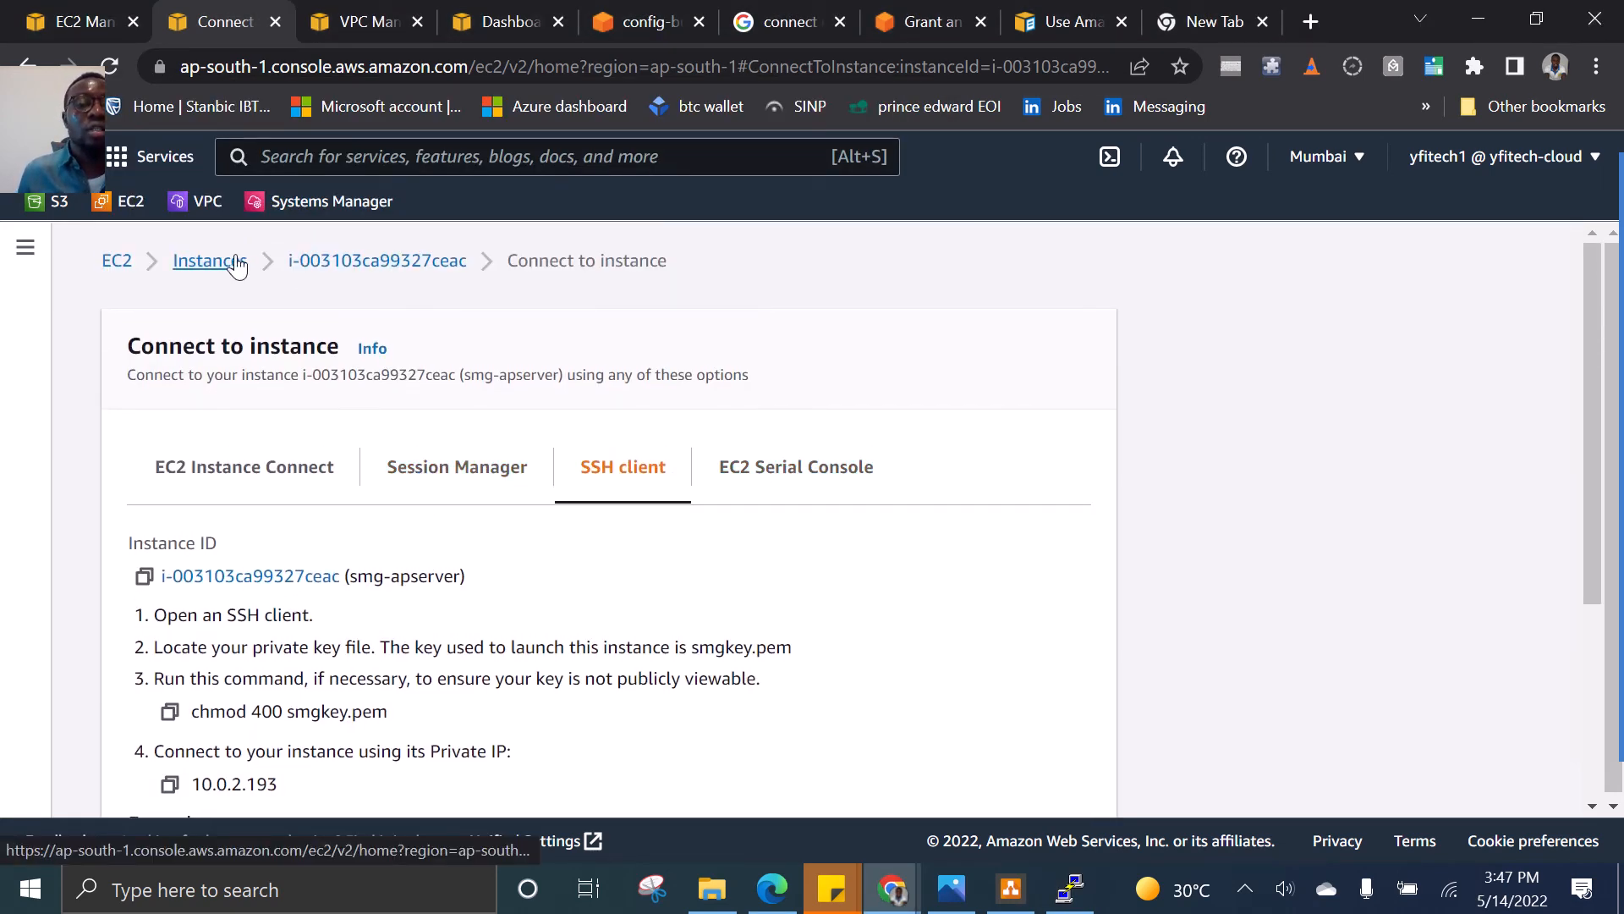
pyautogui.click(227, 260)
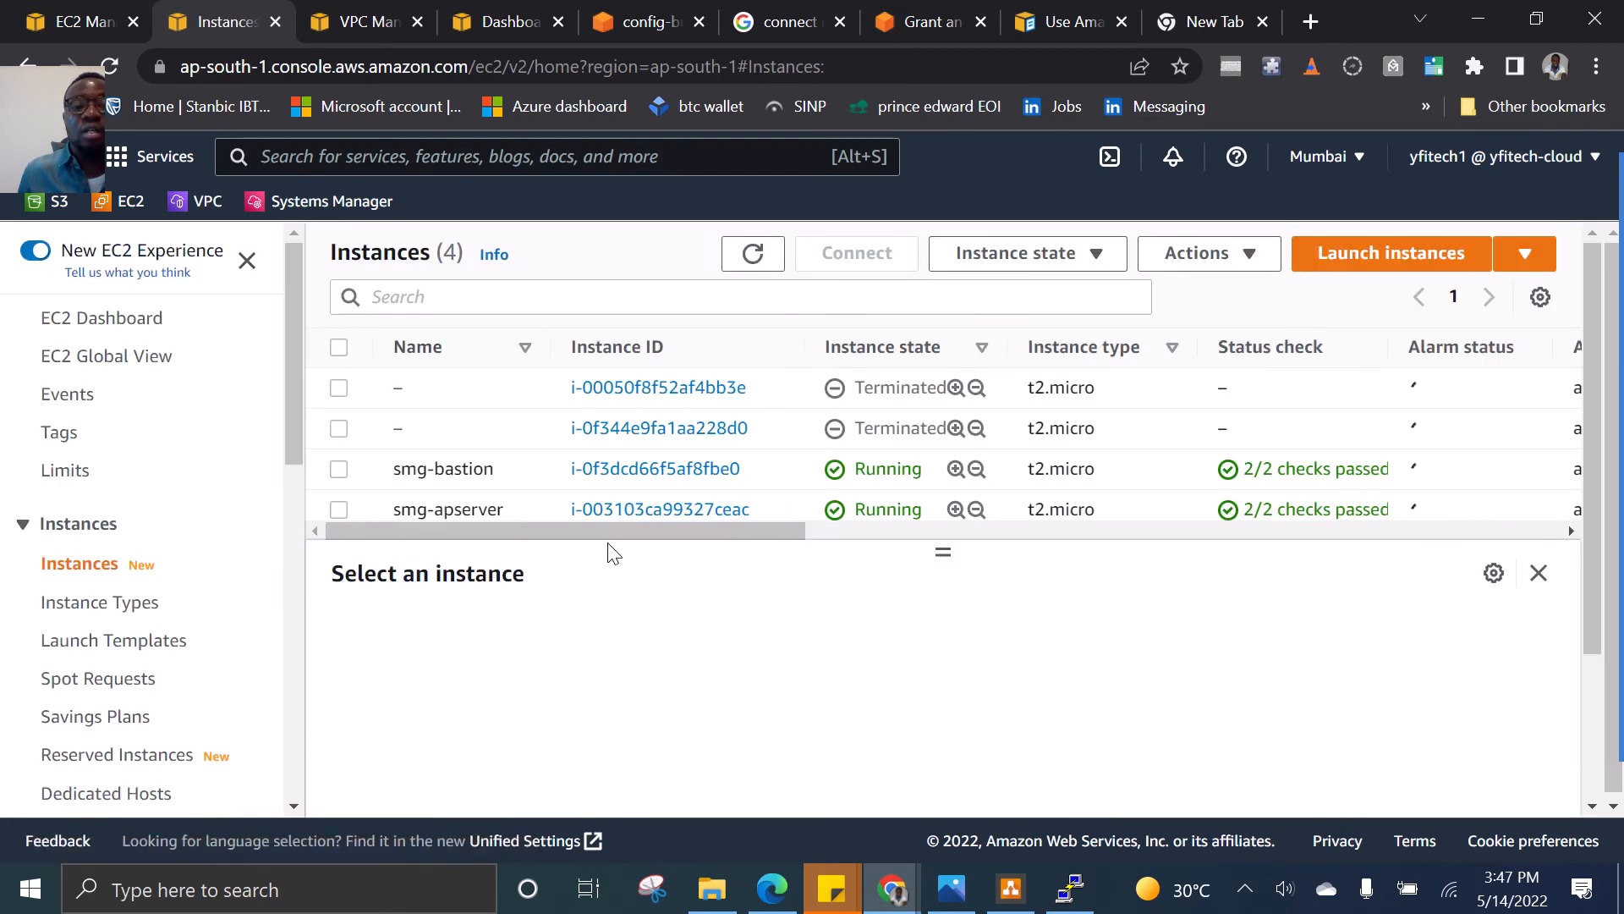
pyautogui.click(338, 510)
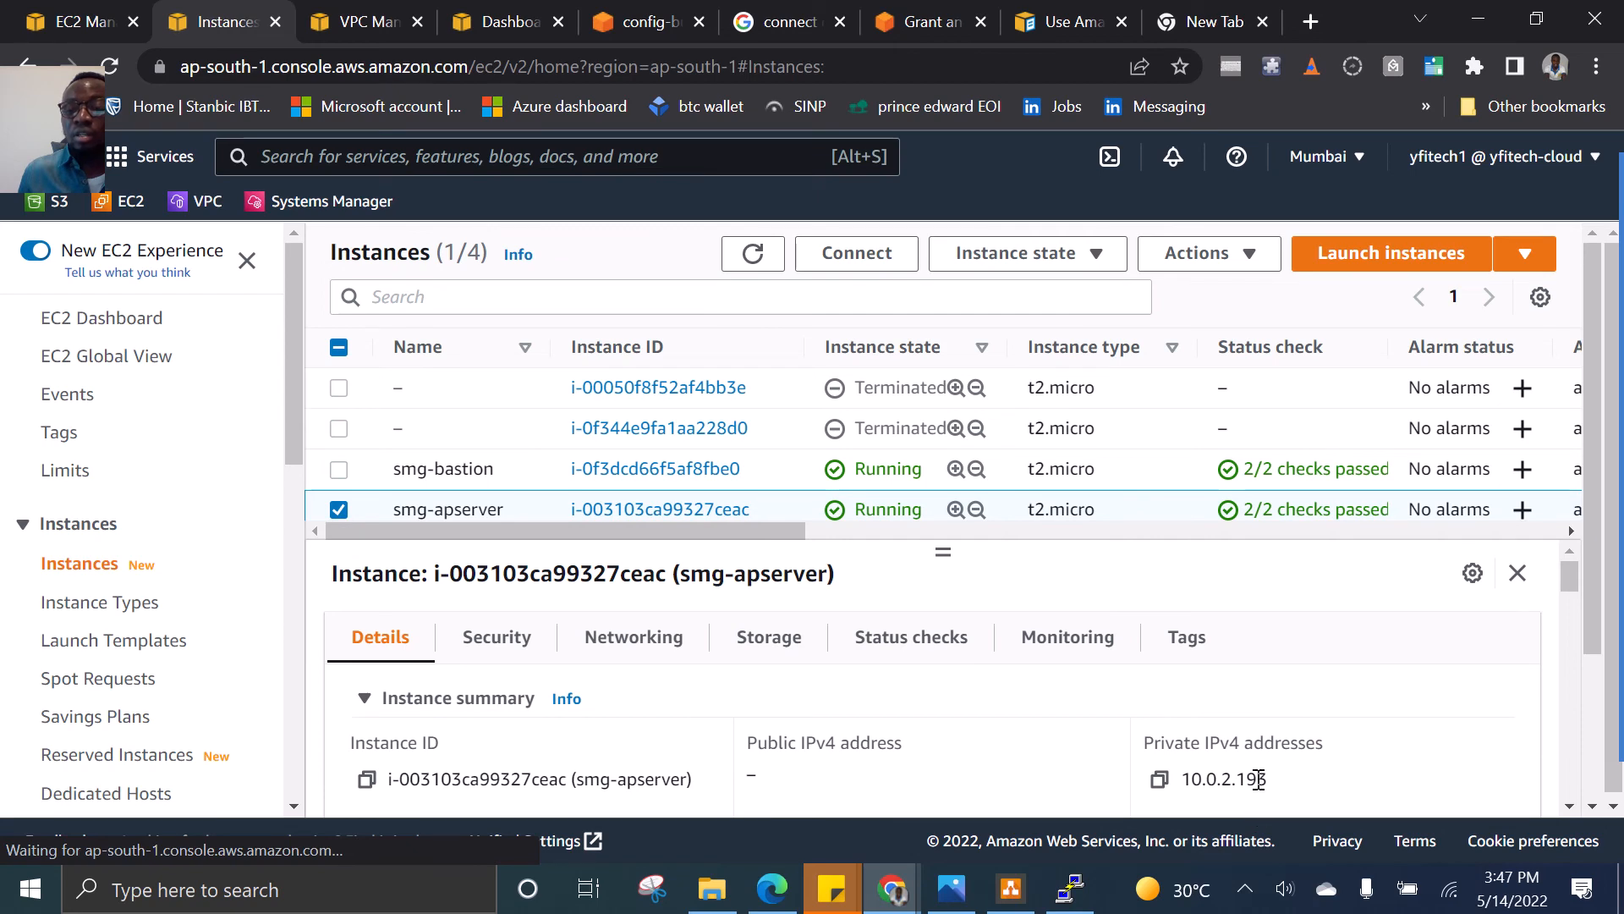
pyautogui.moveTo(1258, 779); pyautogui.dragTo(1193, 783)
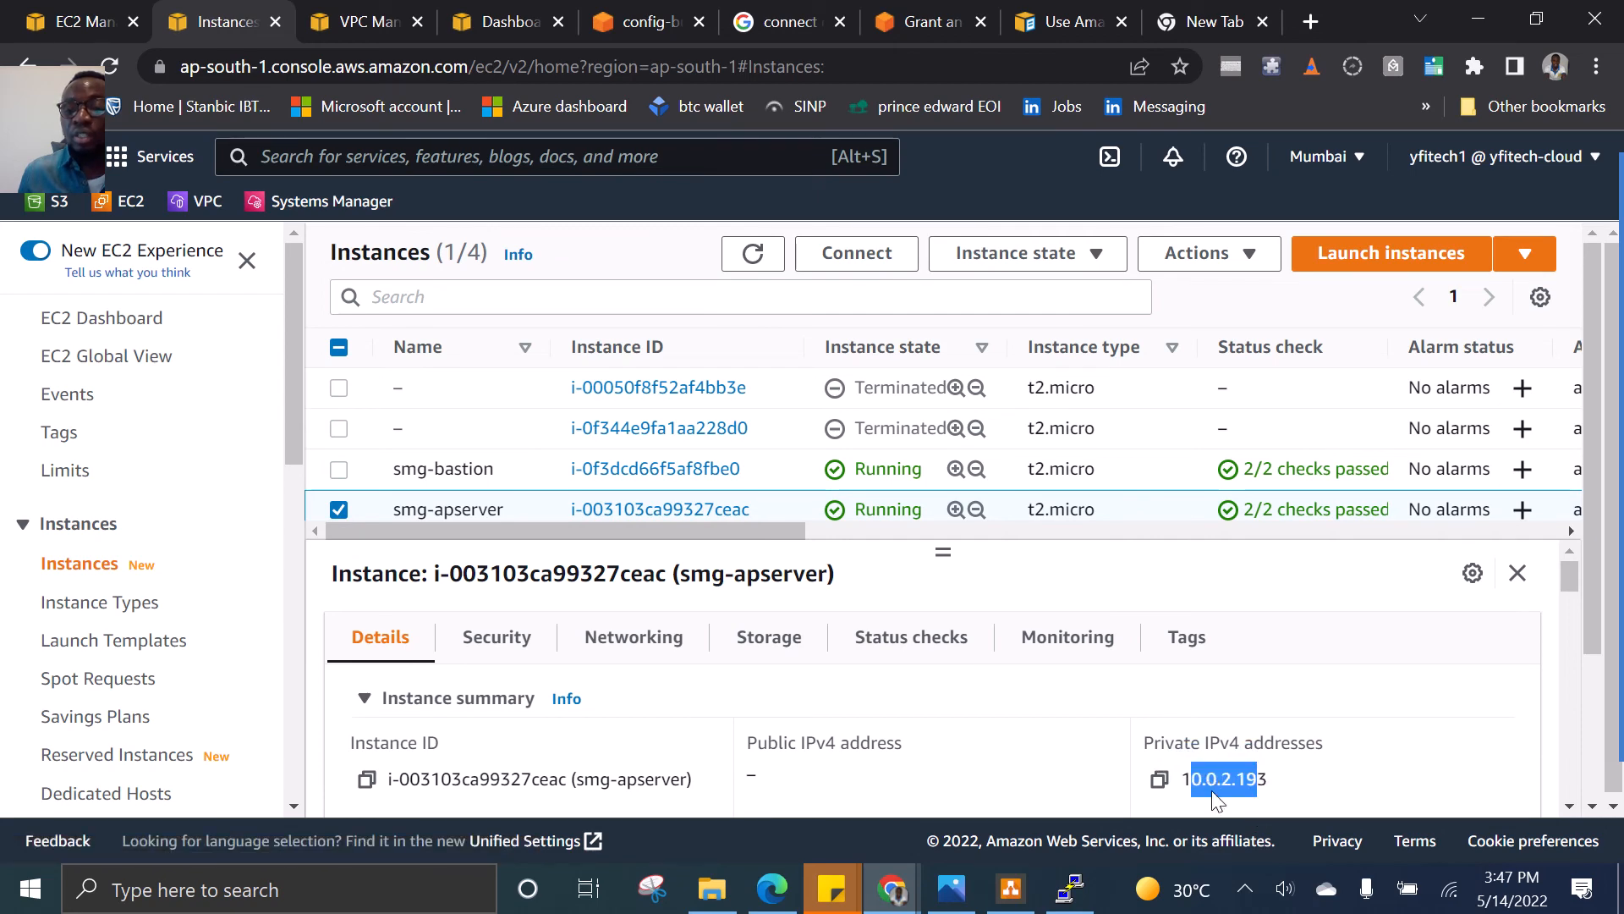
# Switch back to the PuTTY session and compare the IP address in the shell prompt with smg-apserver's private IPv4 address
pyautogui.click(1071, 887)
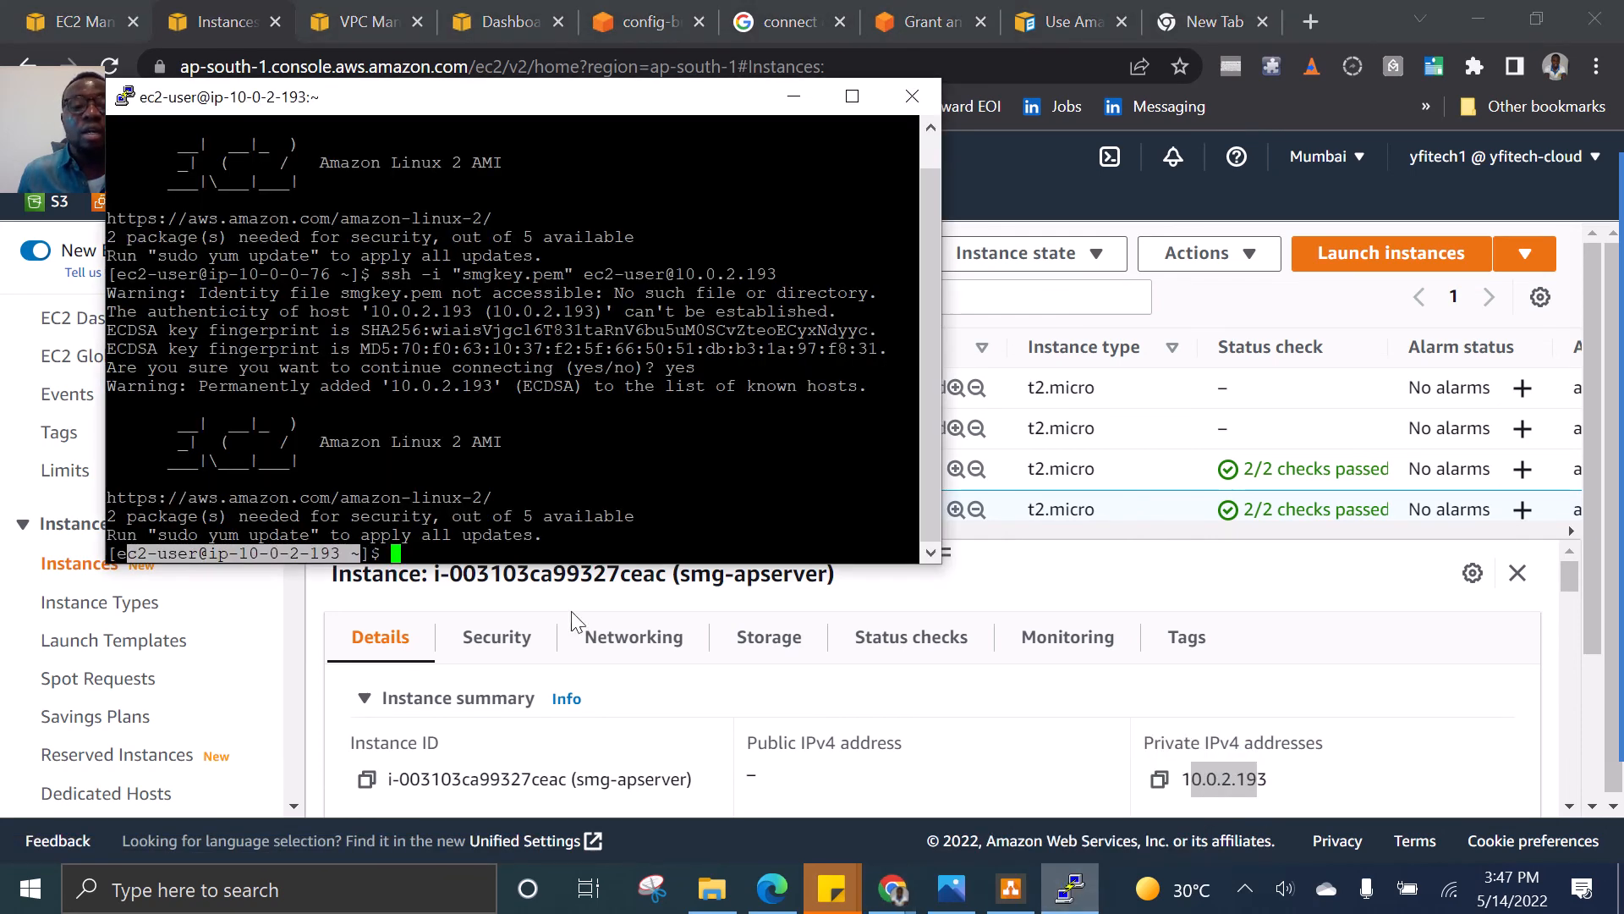
pyautogui.click(300, 555)
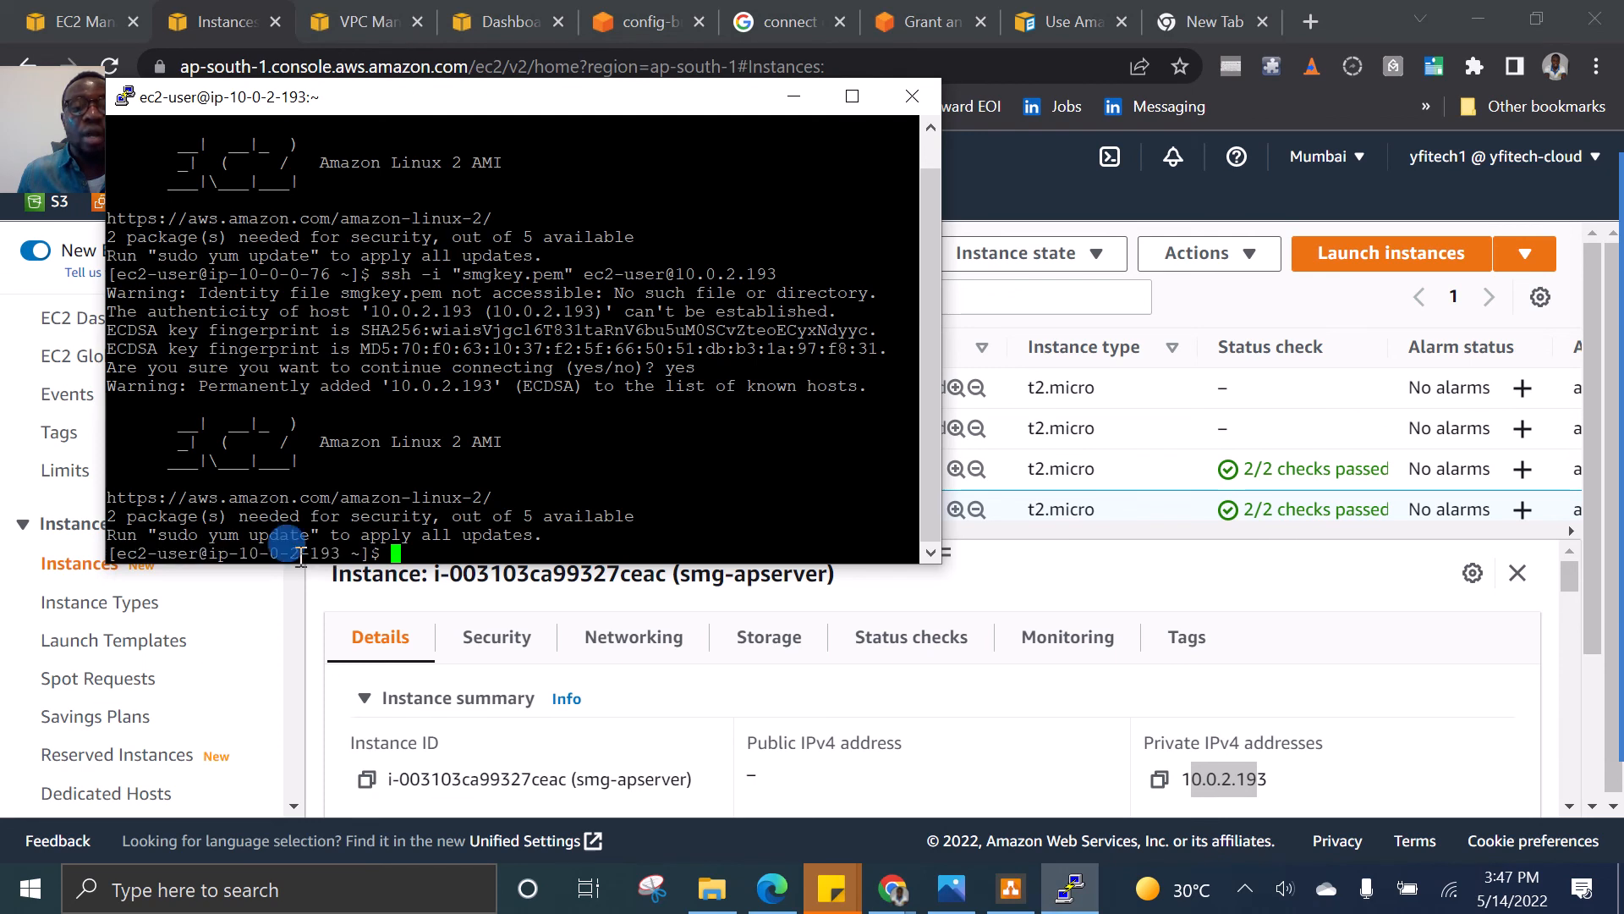
pyautogui.moveTo(300, 555); pyautogui.dragTo(332, 555)
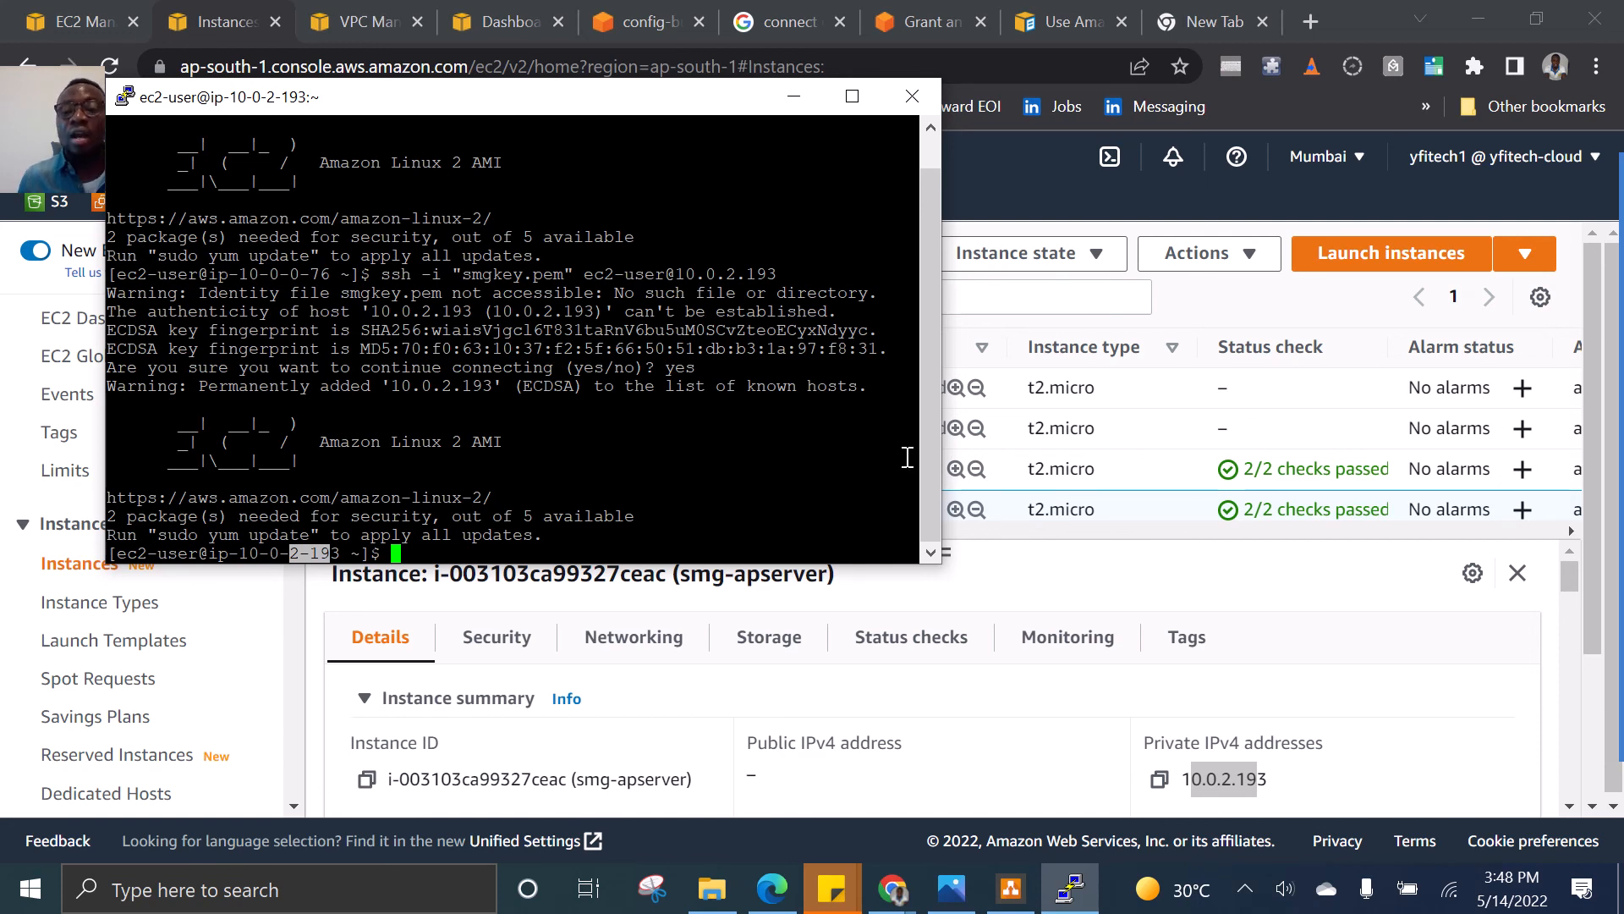
pyautogui.click(662, 119)
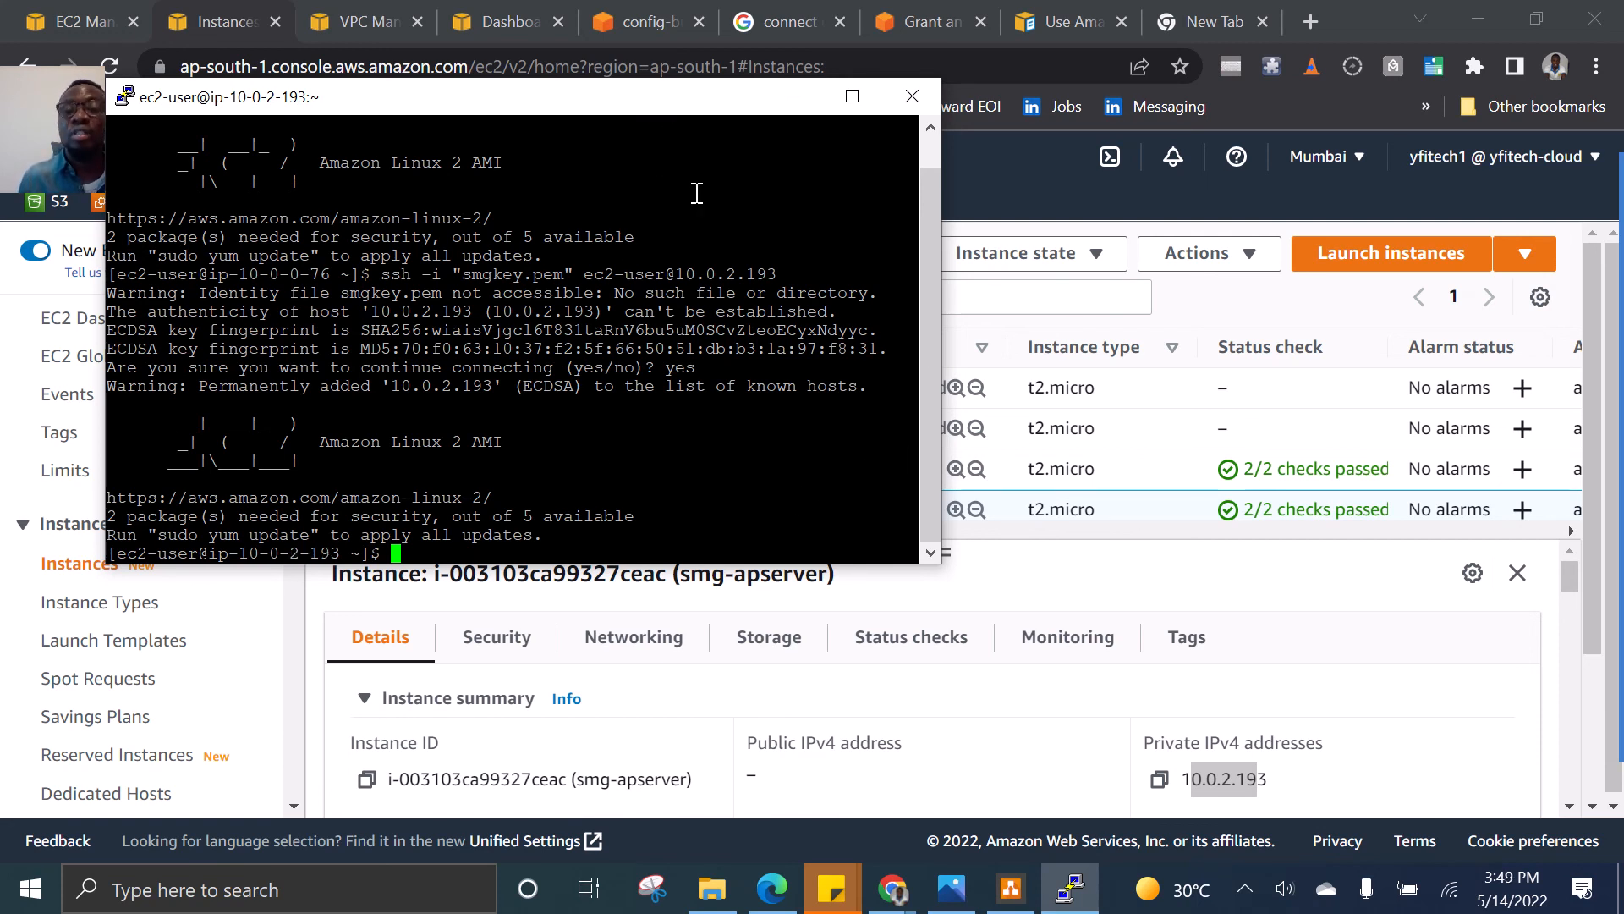
pyautogui.moveTo(1622, 431)
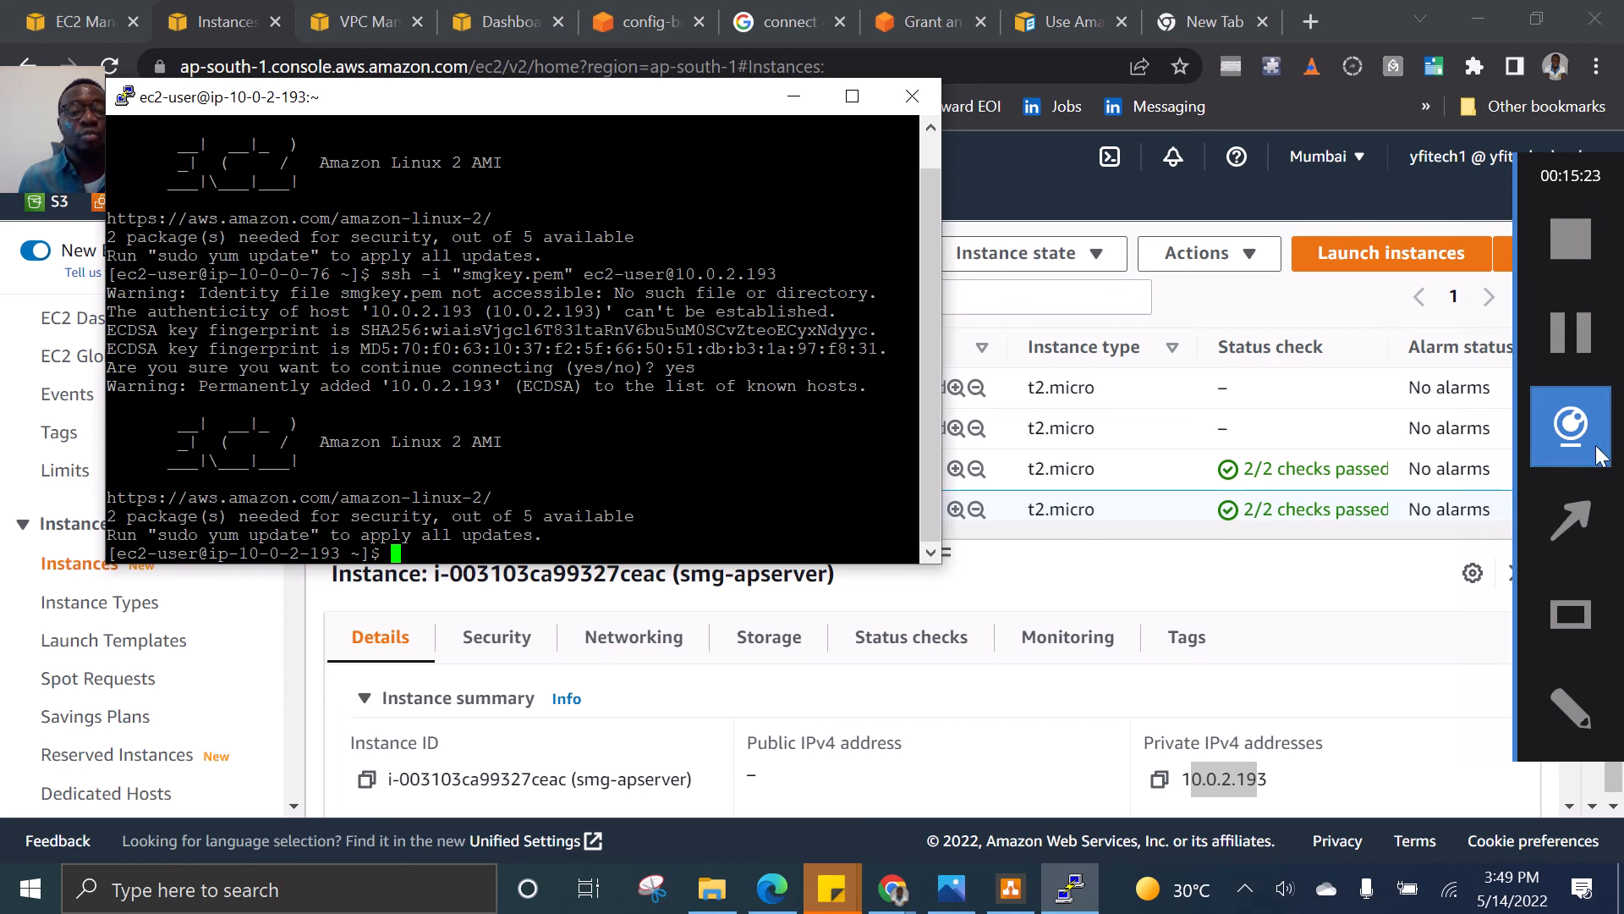